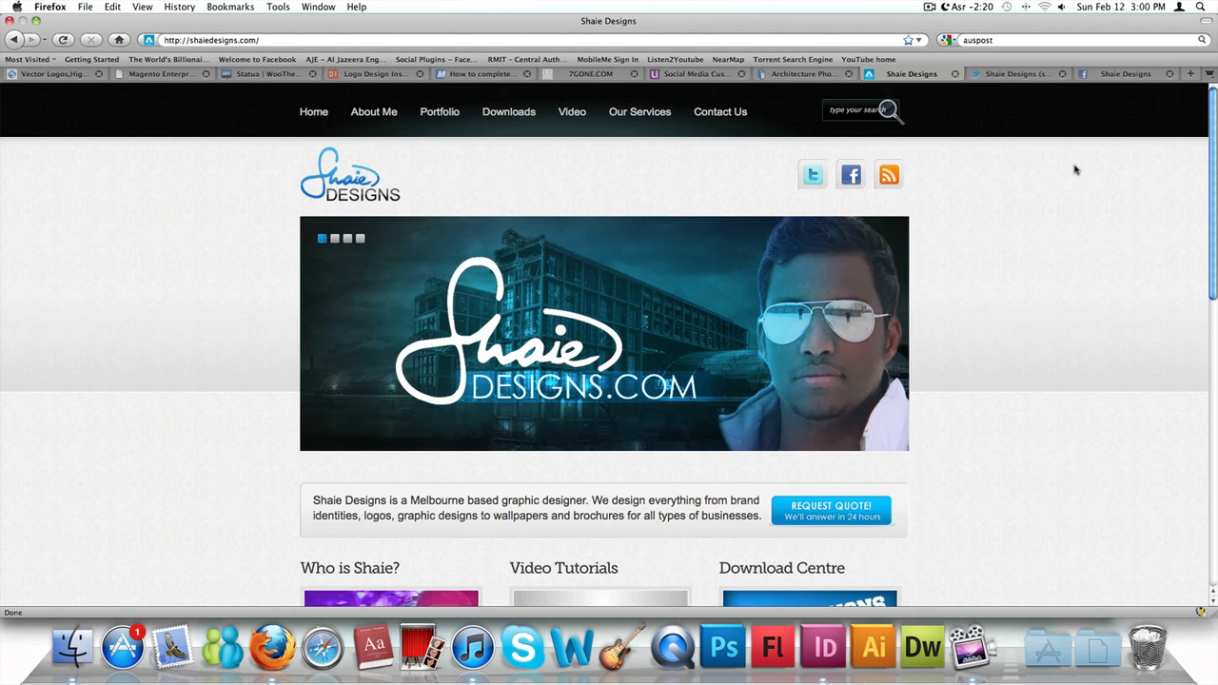
- Look over the Shaie Designs home page from the banner to the video tutorial and download sections
scroll(1077, 169, "down", 5)
scroll(1077, 170, "up", 5)
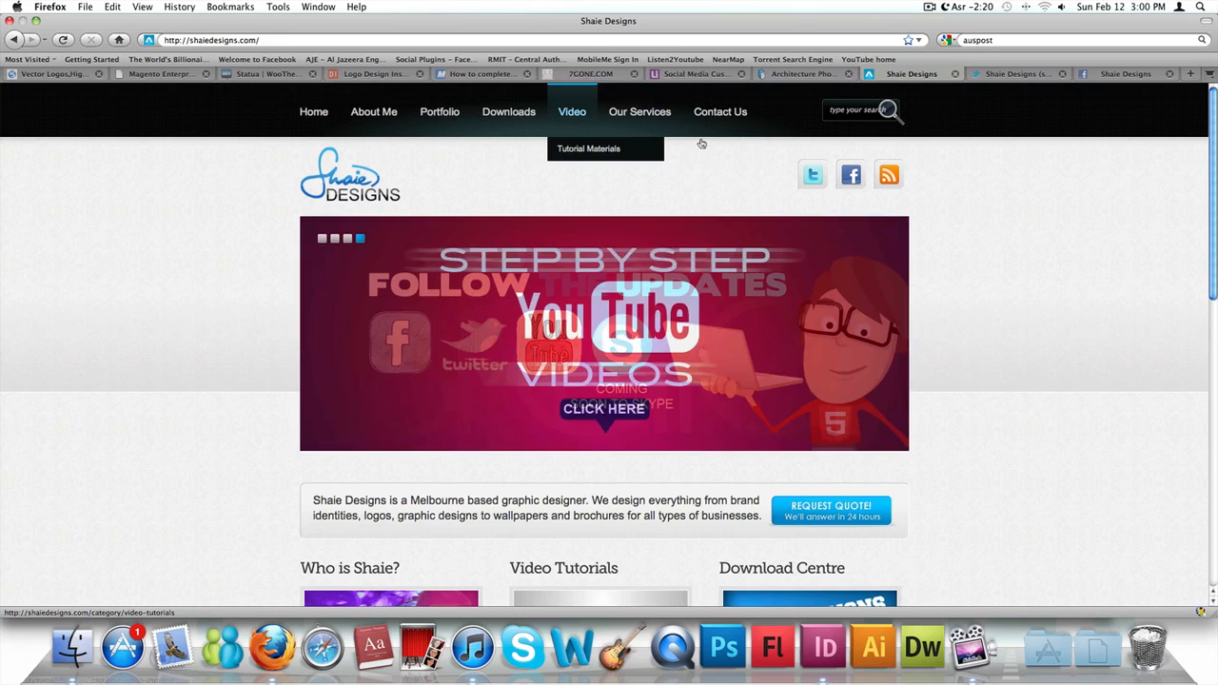
scroll(701, 164, "down", 5)
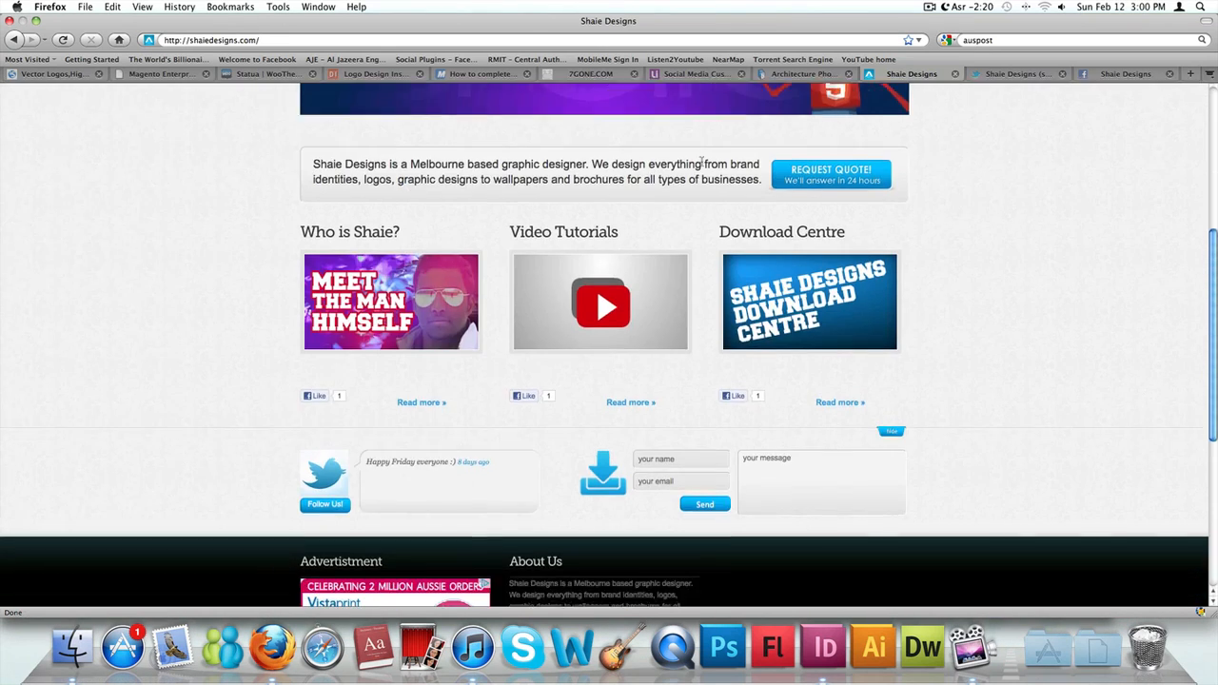
scroll(701, 164, "up", 5)
- Open the site's Tutorial Materials category, look through the articles with free downloads, and return to the home page
mouse_move(584, 129)
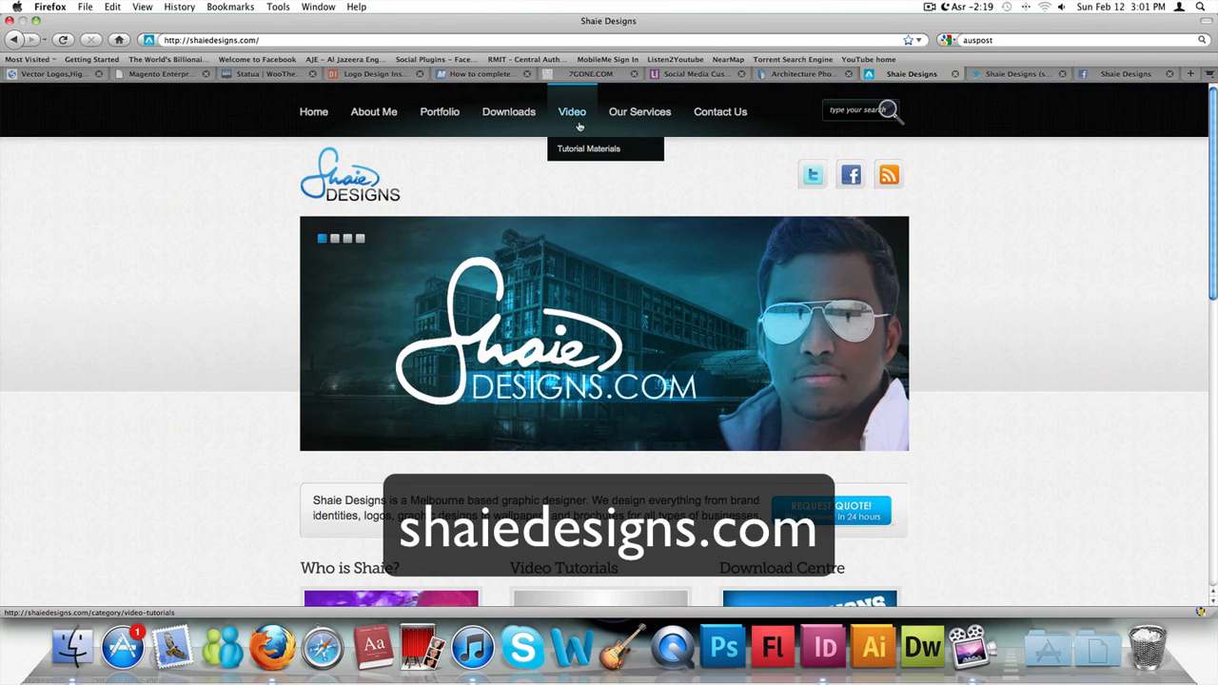
left_click(590, 149)
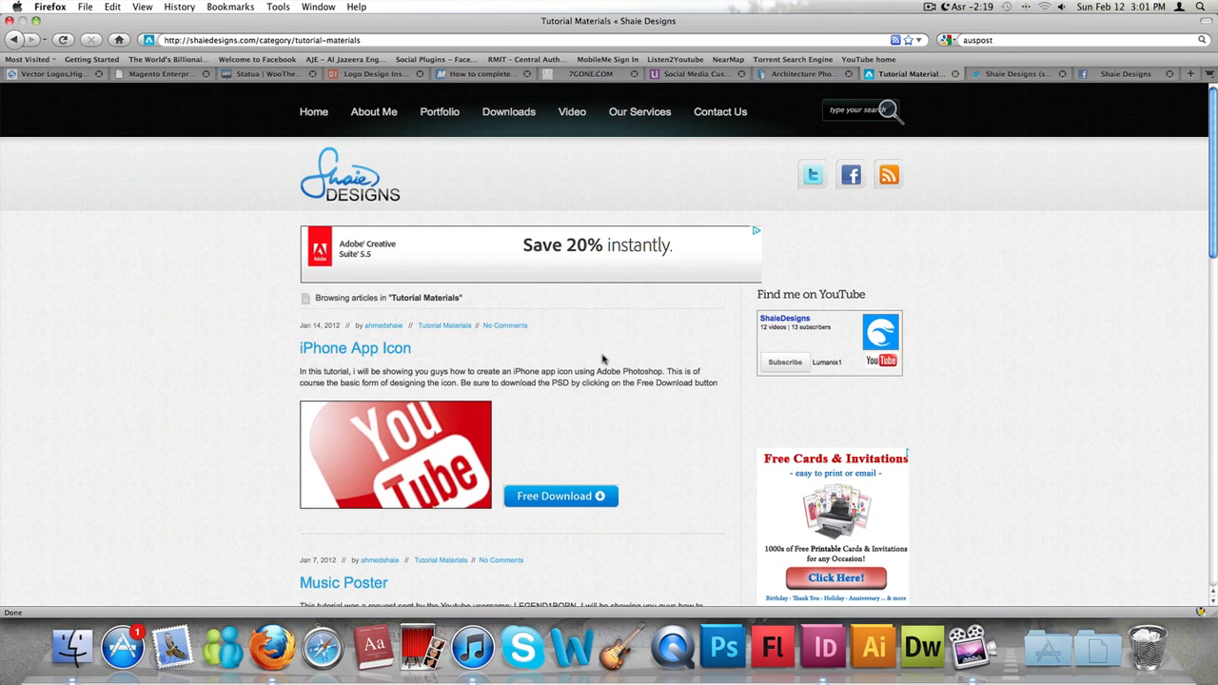
scroll(339, 304, "down", 4)
scroll(340, 304, "down", 12)
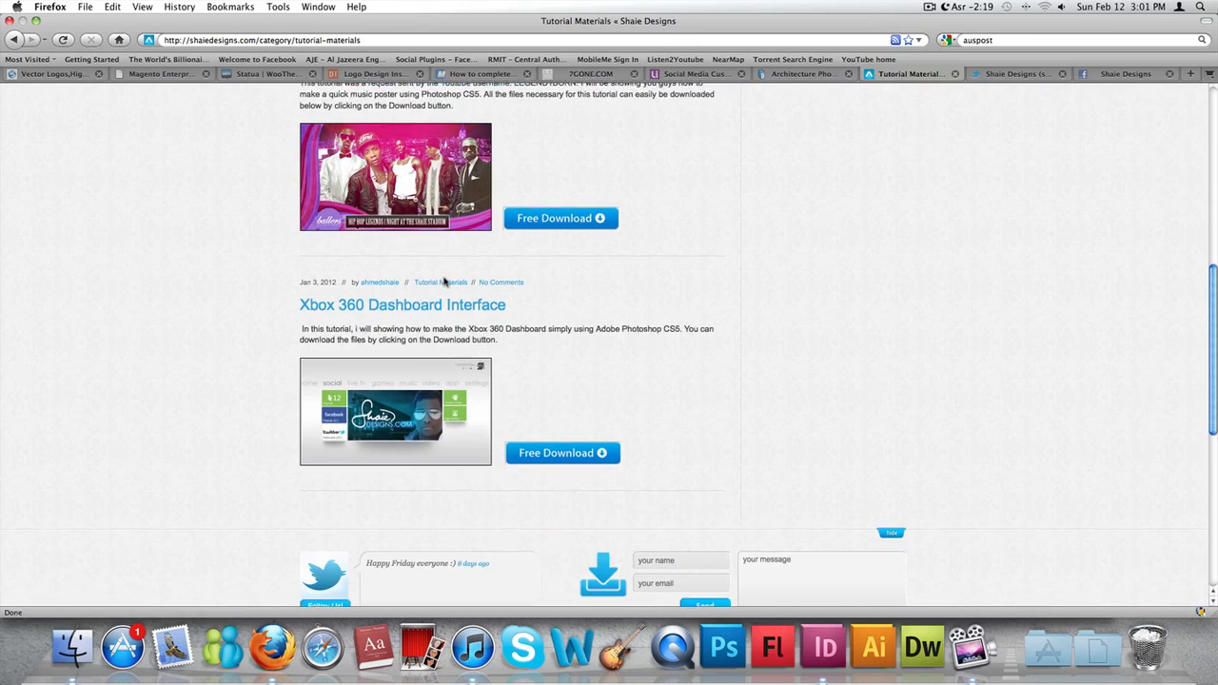
scroll(609, 301, "up", 6)
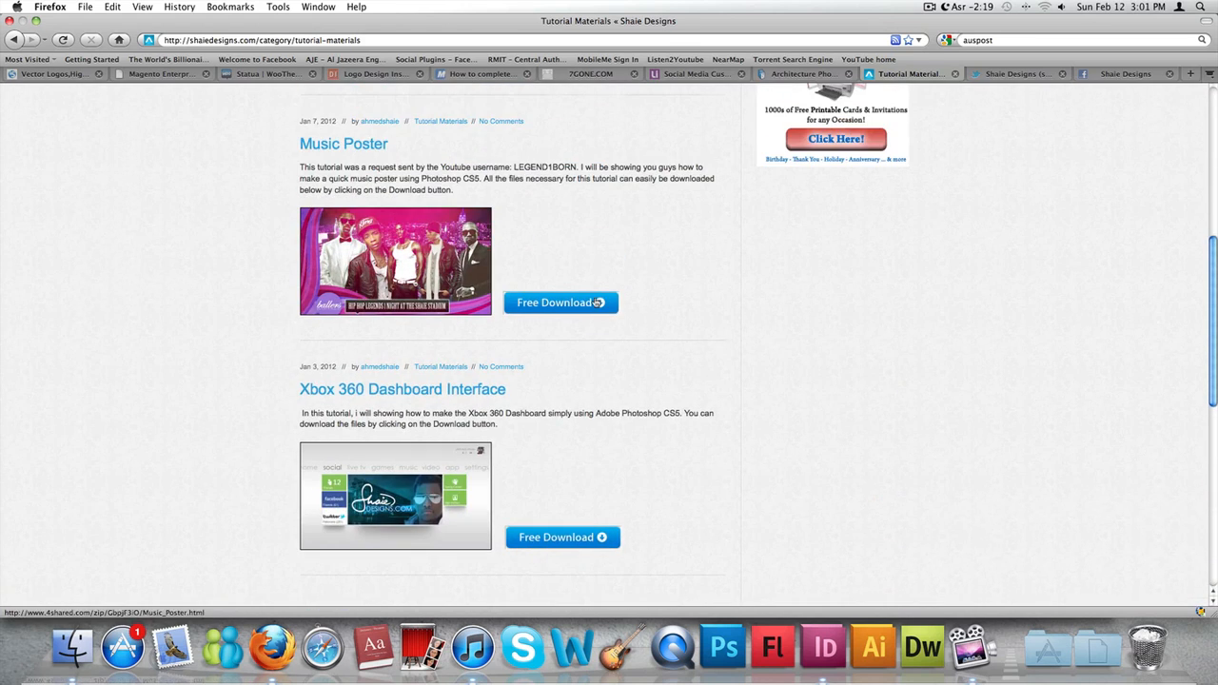
scroll(572, 362, "up", 9)
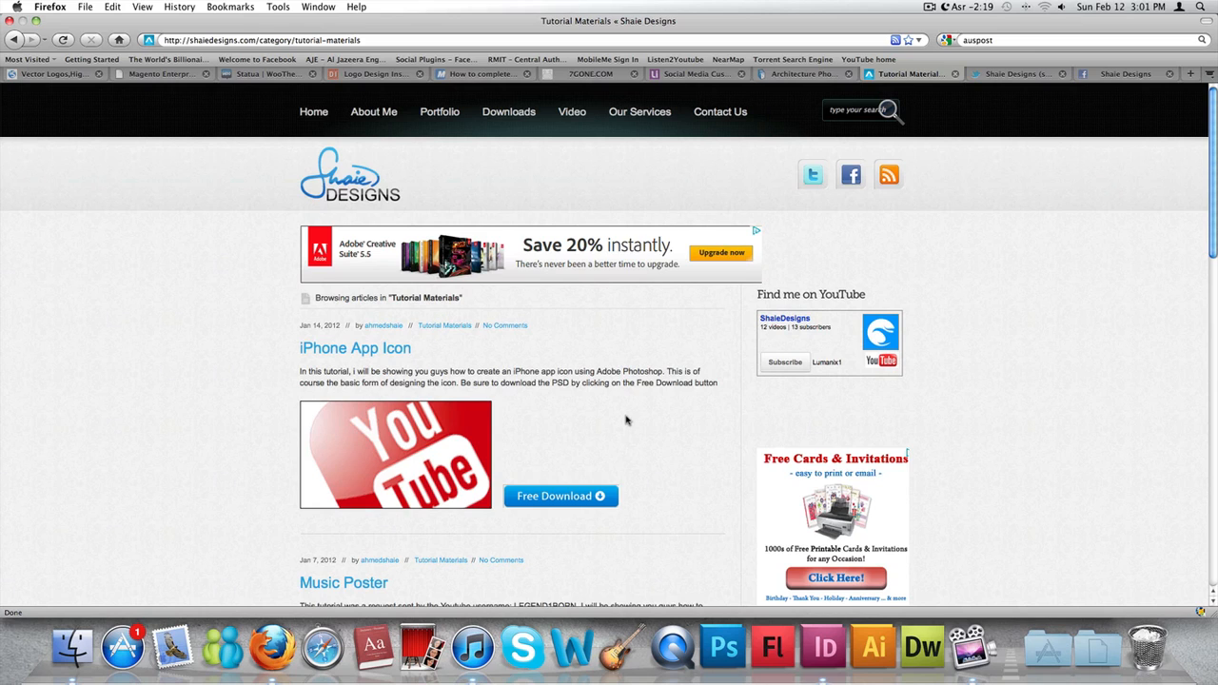
left_click(309, 126)
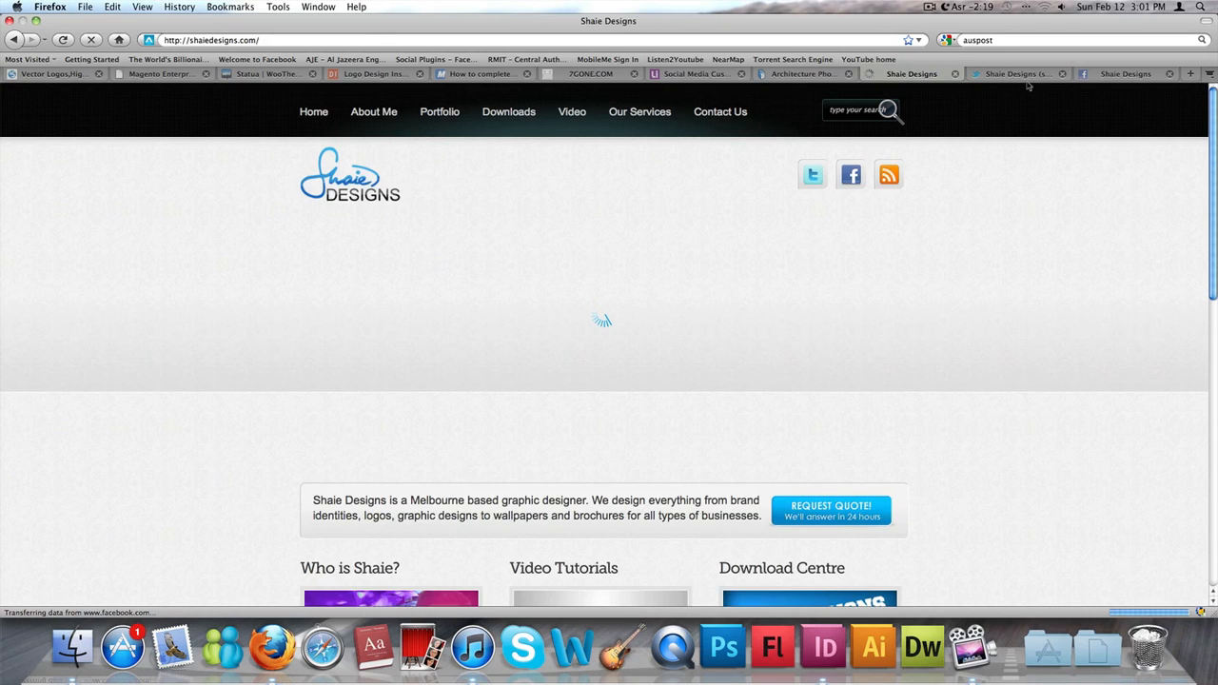
- Switch to the Shaie Designs Twitter profile and look through its tweets
left_click(1027, 75)
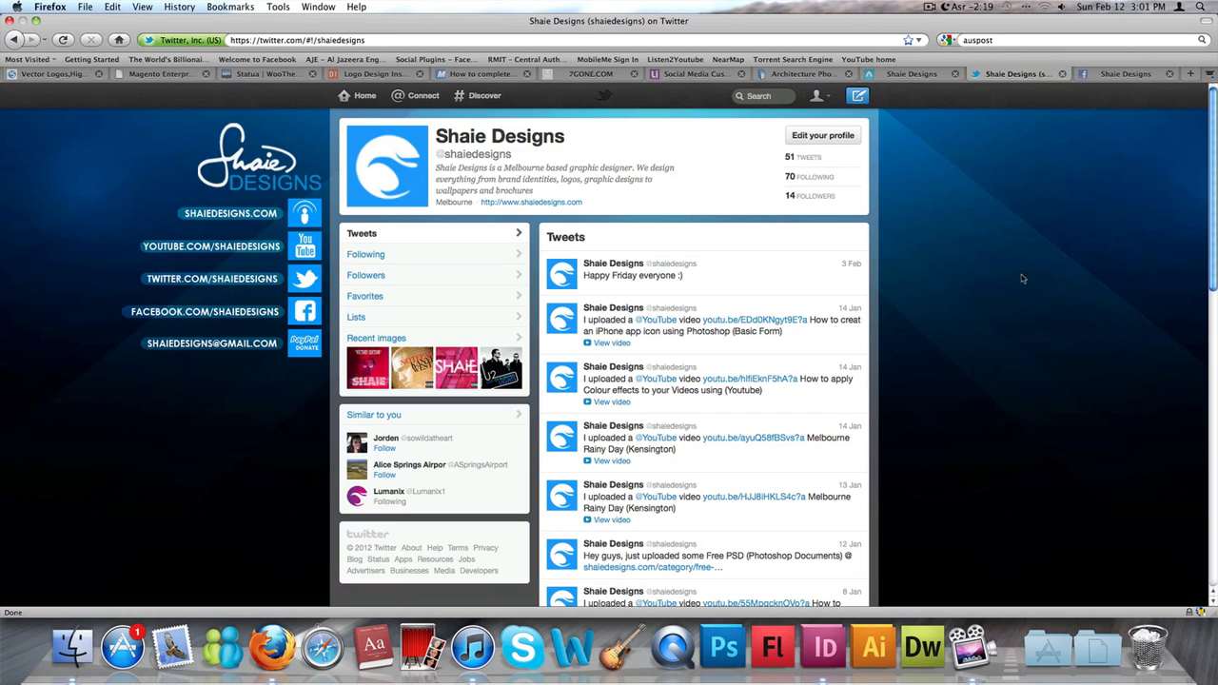
scroll(1068, 278, "down", 8)
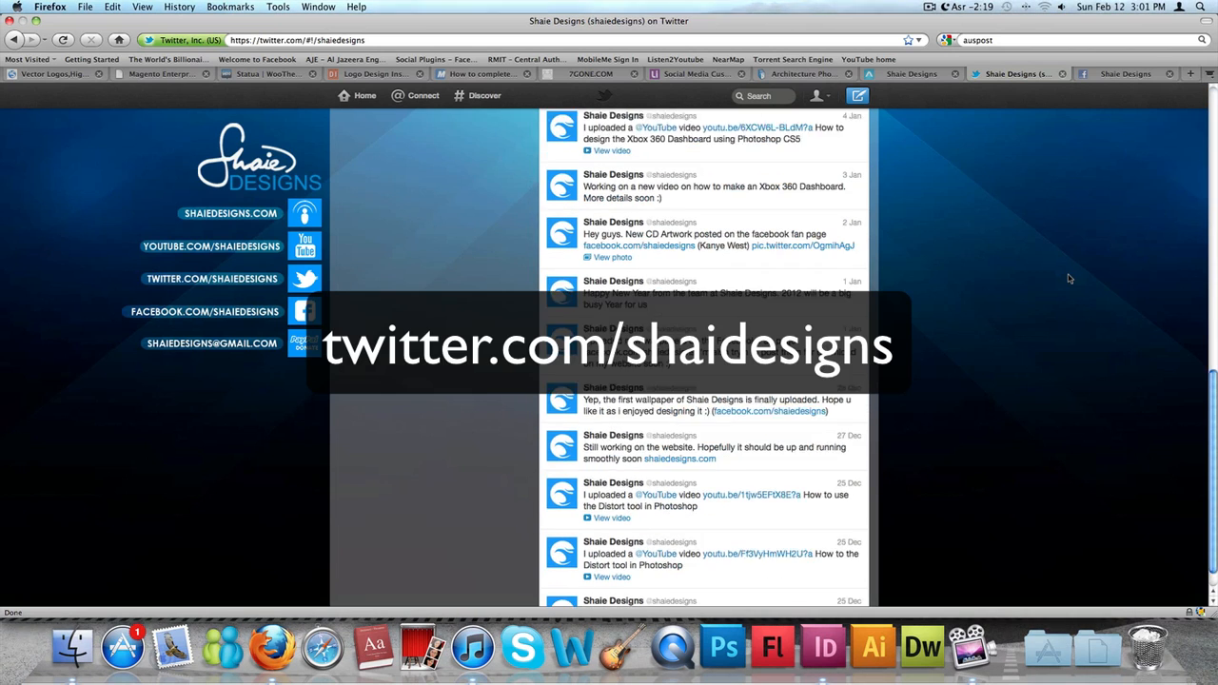
scroll(1068, 277, "up", 8)
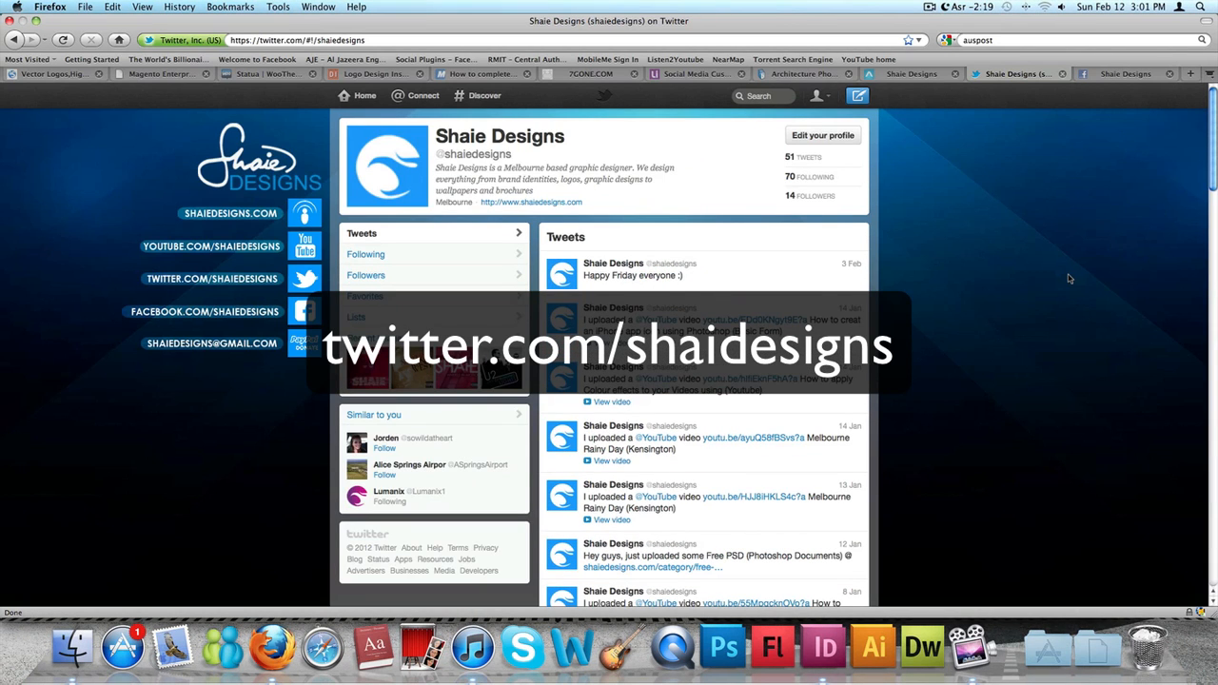
scroll(1068, 278, "down", 5)
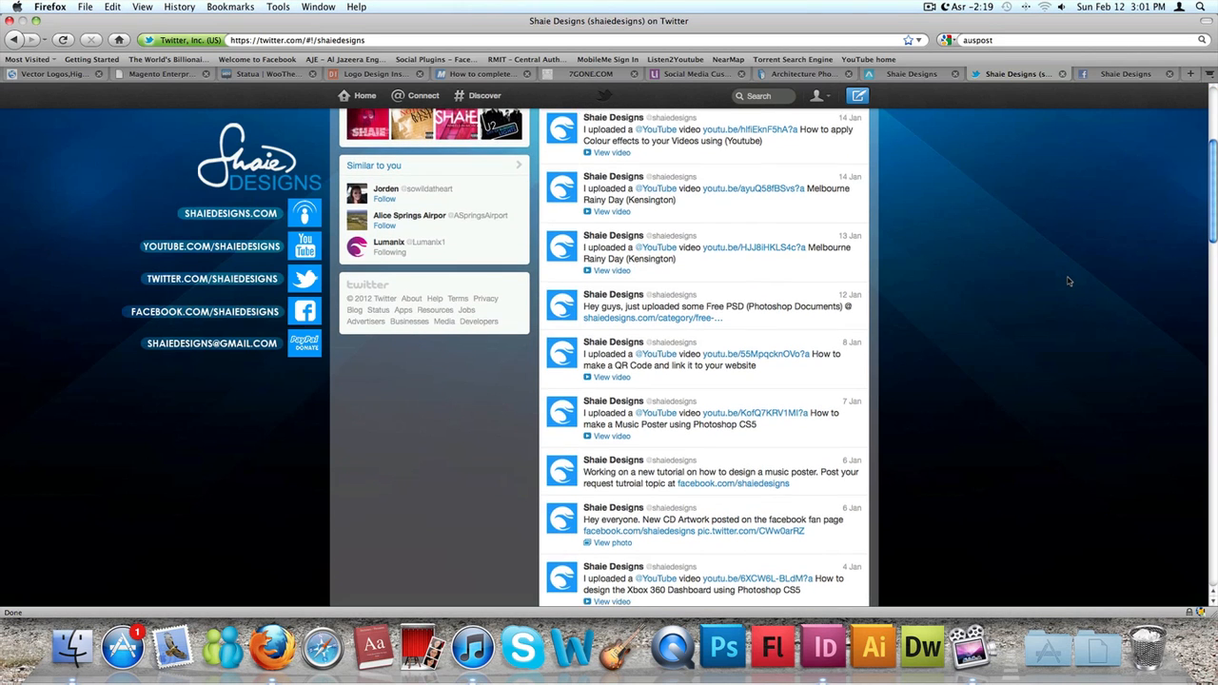
scroll(1068, 281, "up", 5)
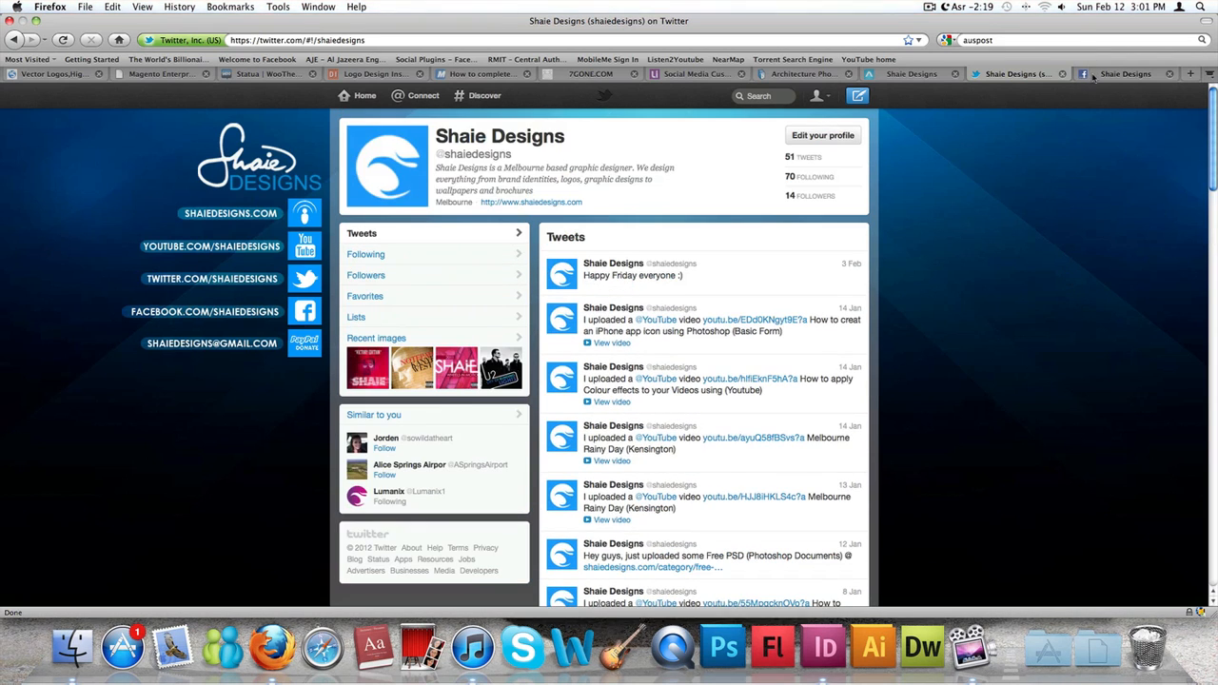
- Switch to the Shaie Designs Facebook page and look through the logo artworks and posts on its wall
left_click(1094, 72)
scroll(1129, 245, "down", 10)
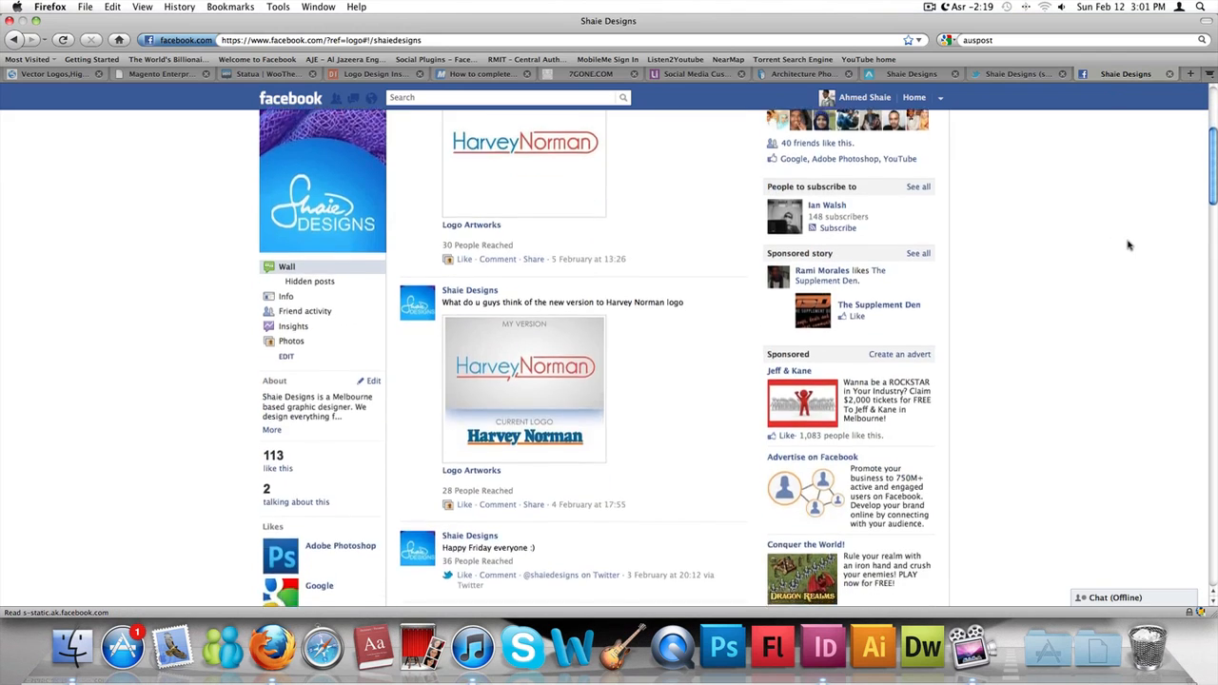
scroll(1128, 245, "down", 10)
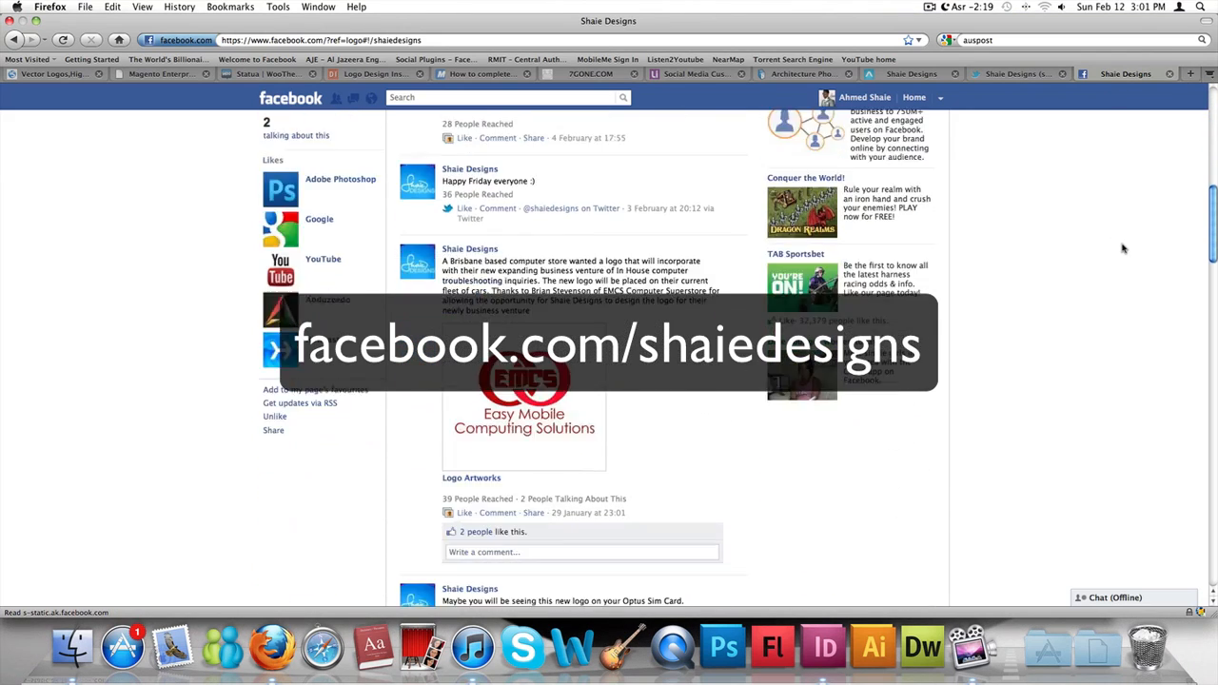
scroll(1122, 248, "down", 15)
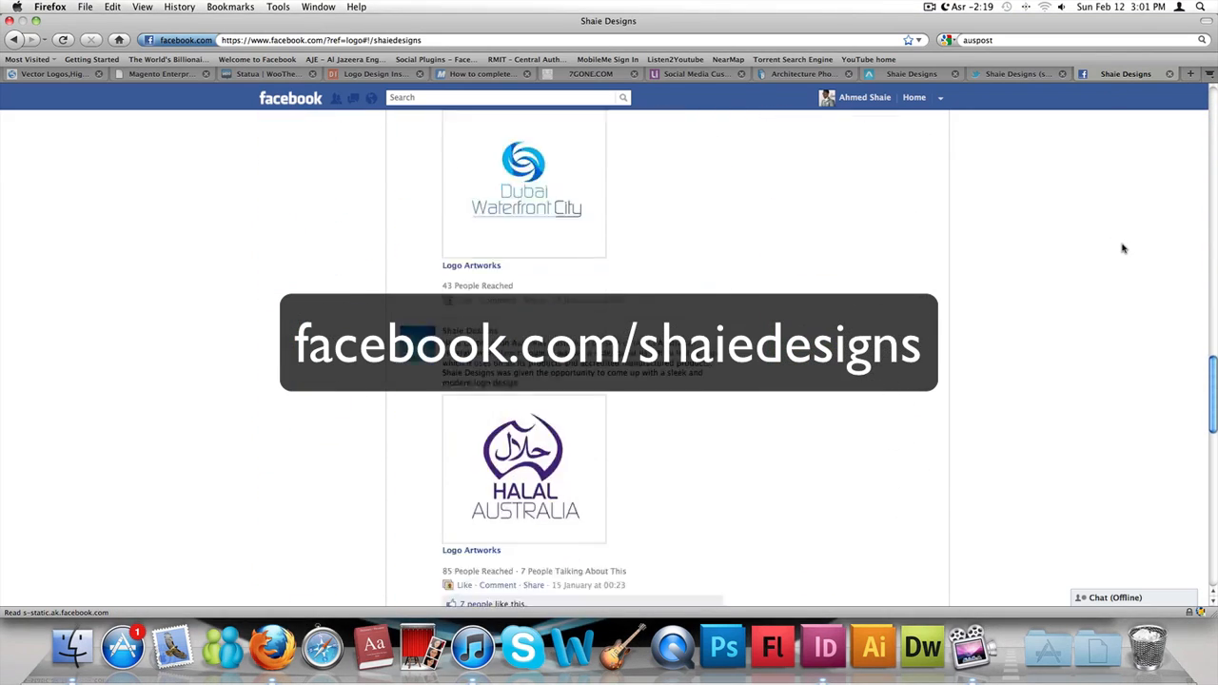
scroll(1122, 248, "down", 10)
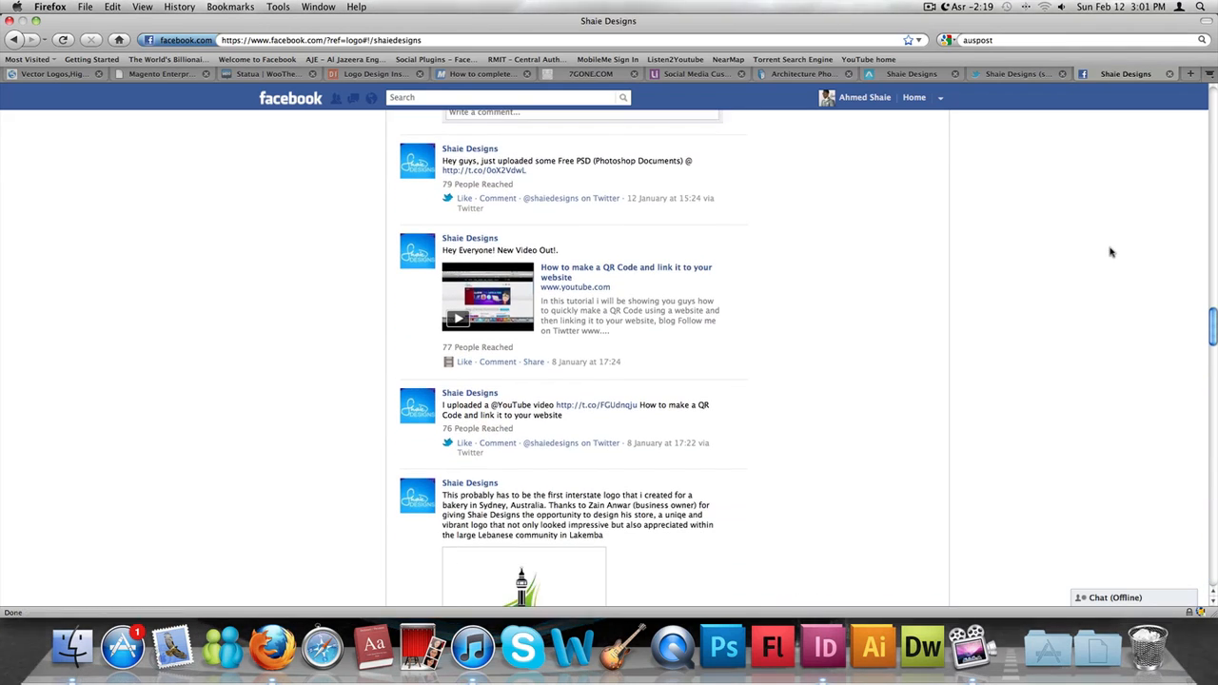
scroll(1109, 250, "up", 10)
scroll(1109, 252, "up", 10)
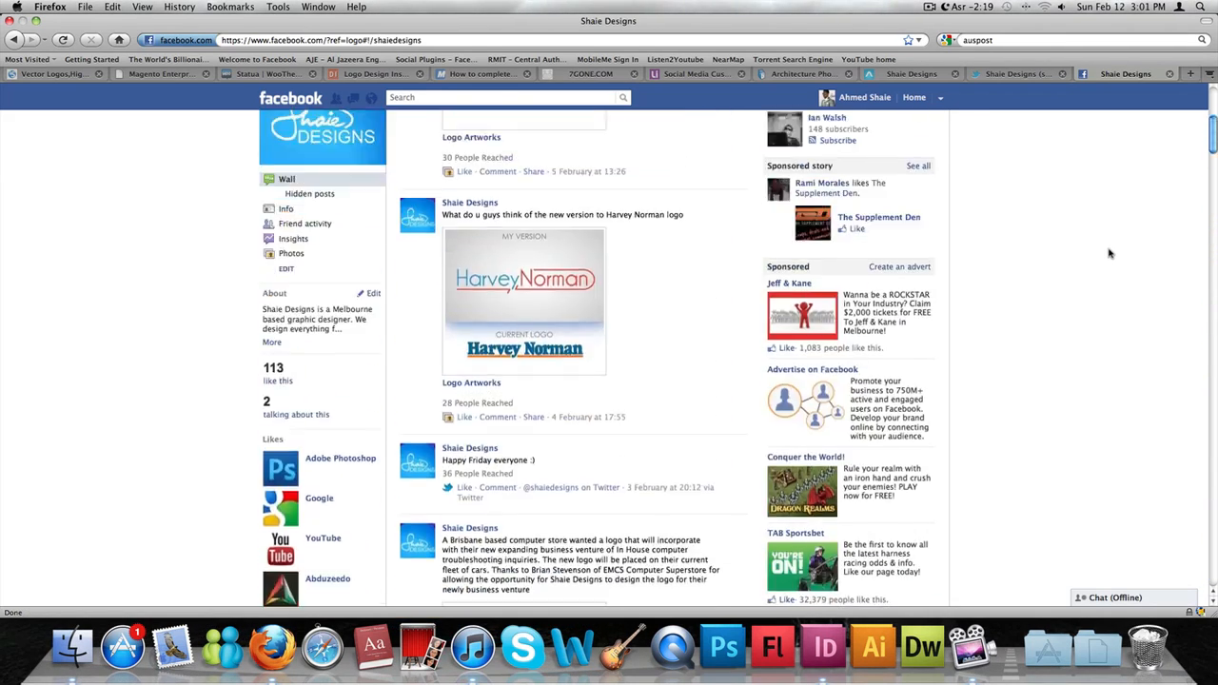
scroll(1108, 253, "up", 2)
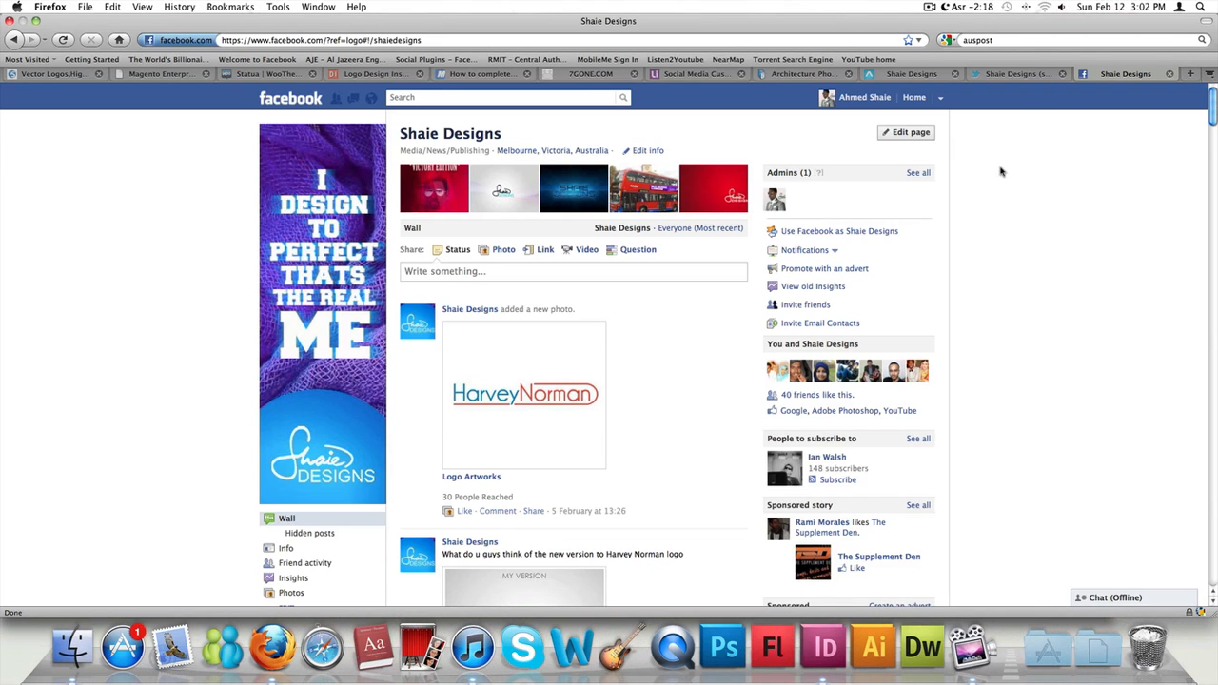
- Take the Twitter page's tab back to the Google image results for "wedding invition"
left_click(881, 76)
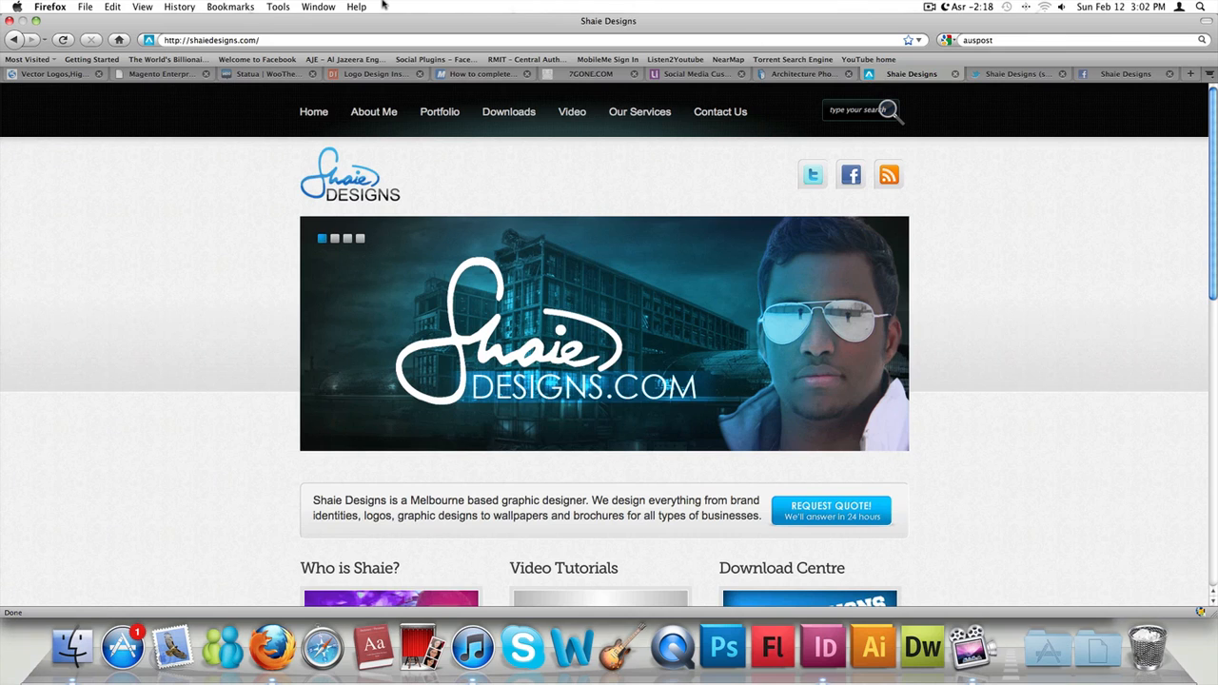
left_click(1016, 74)
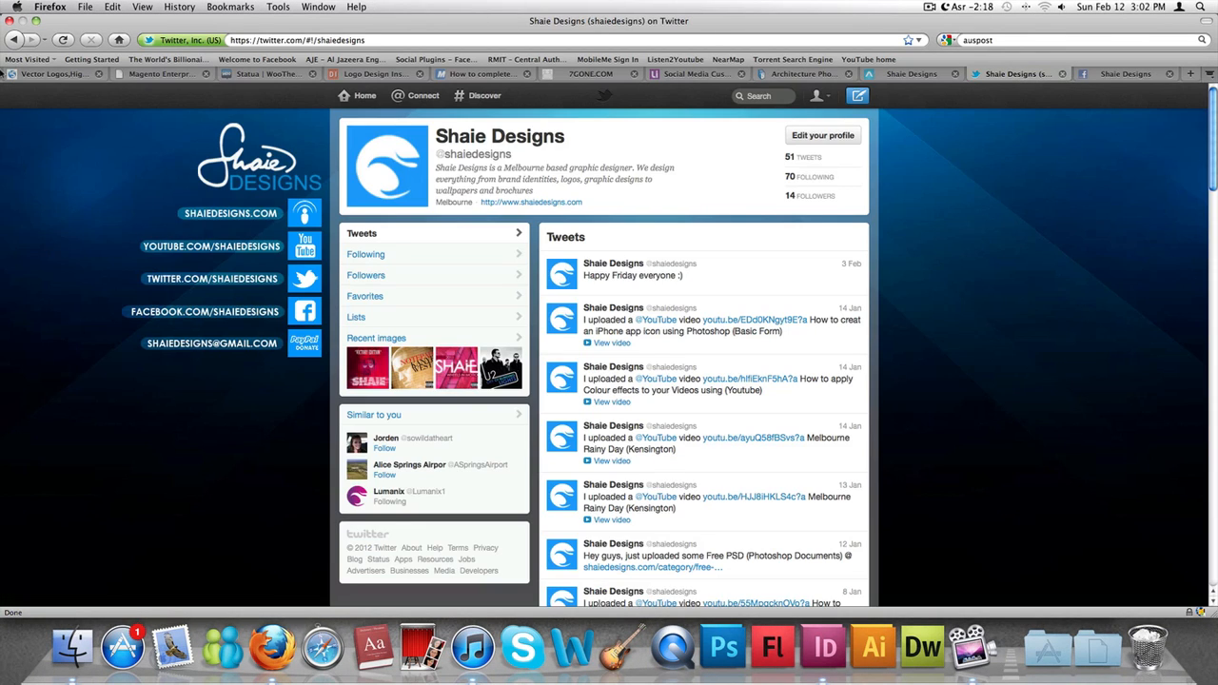
left_click(44, 40)
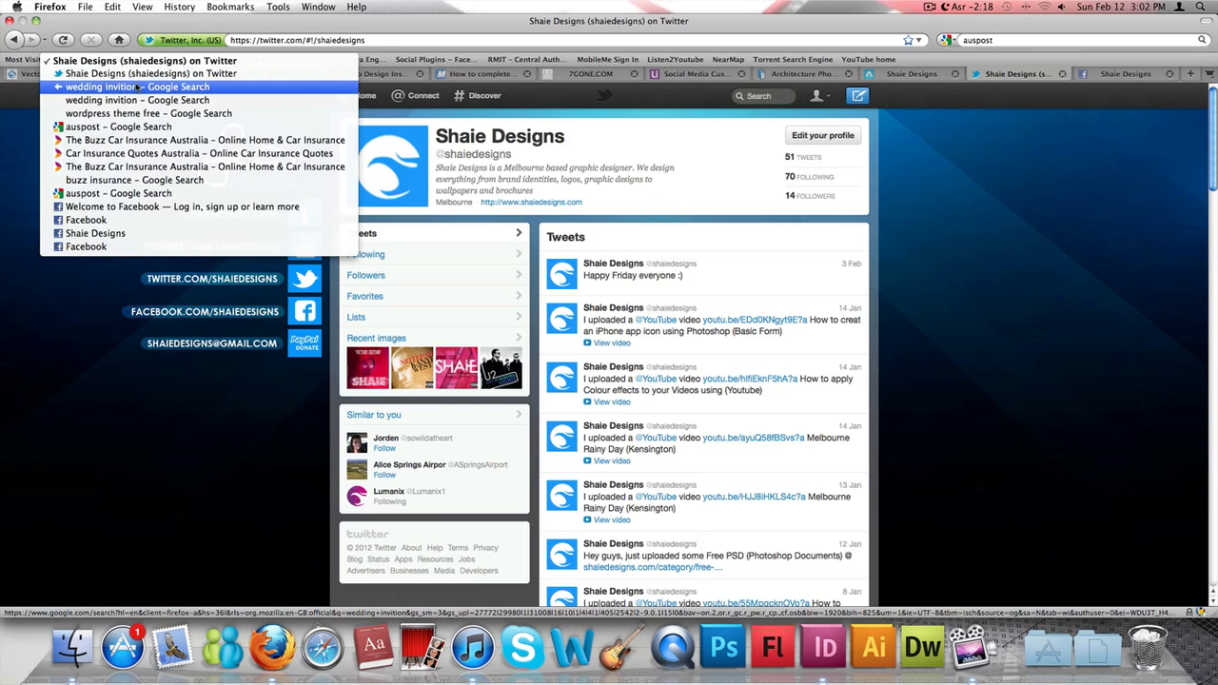
left_click(6, 41)
left_click(14, 40)
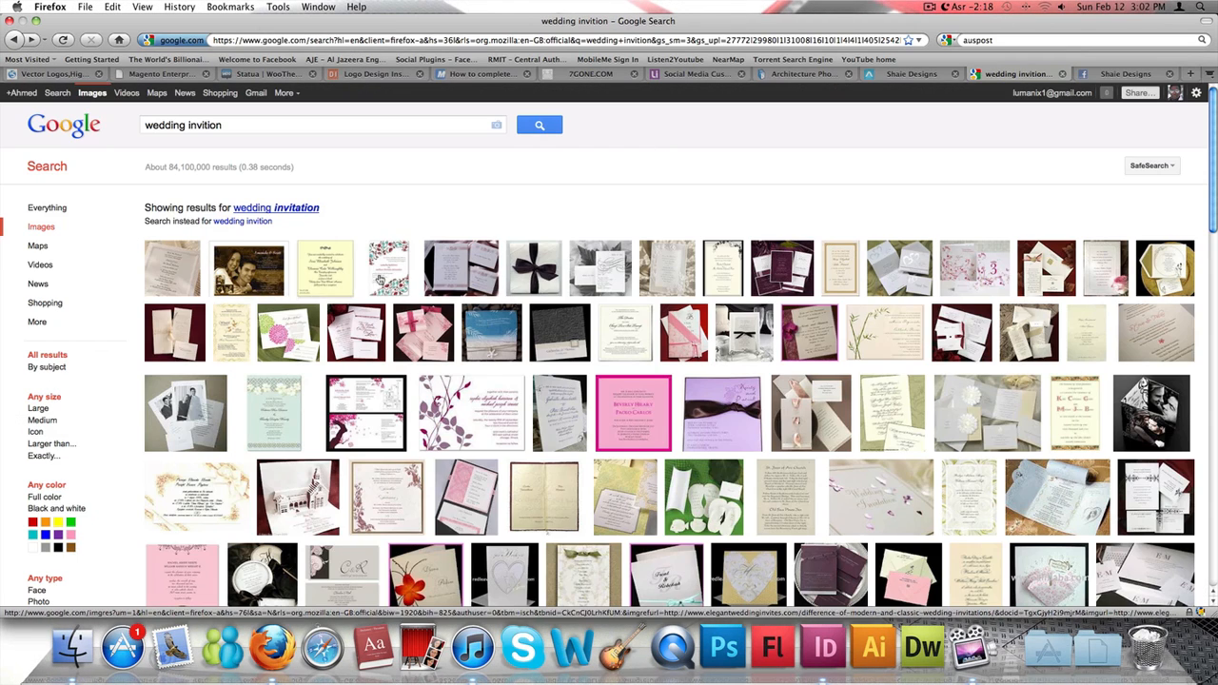
- Examine the wedding invitation image results for design ideas, previewing several floral and bordered cards and the further result pages
mouse_move(378, 280)
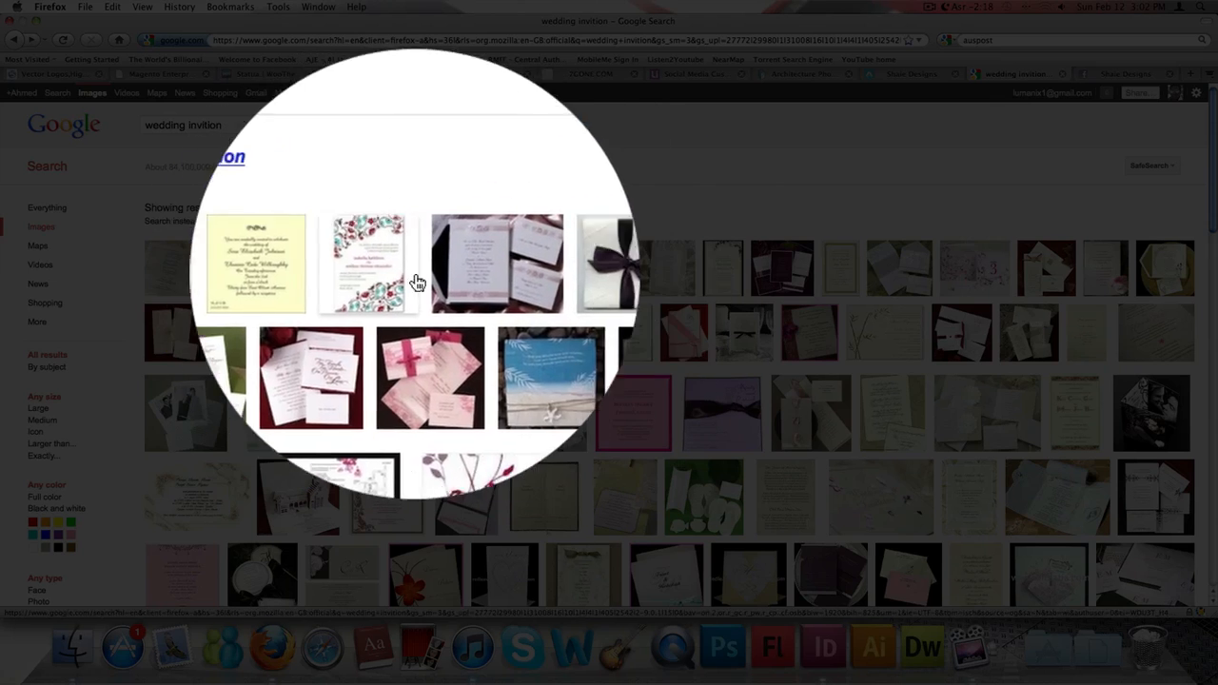
left_click_drag(229, 228, 193, 218)
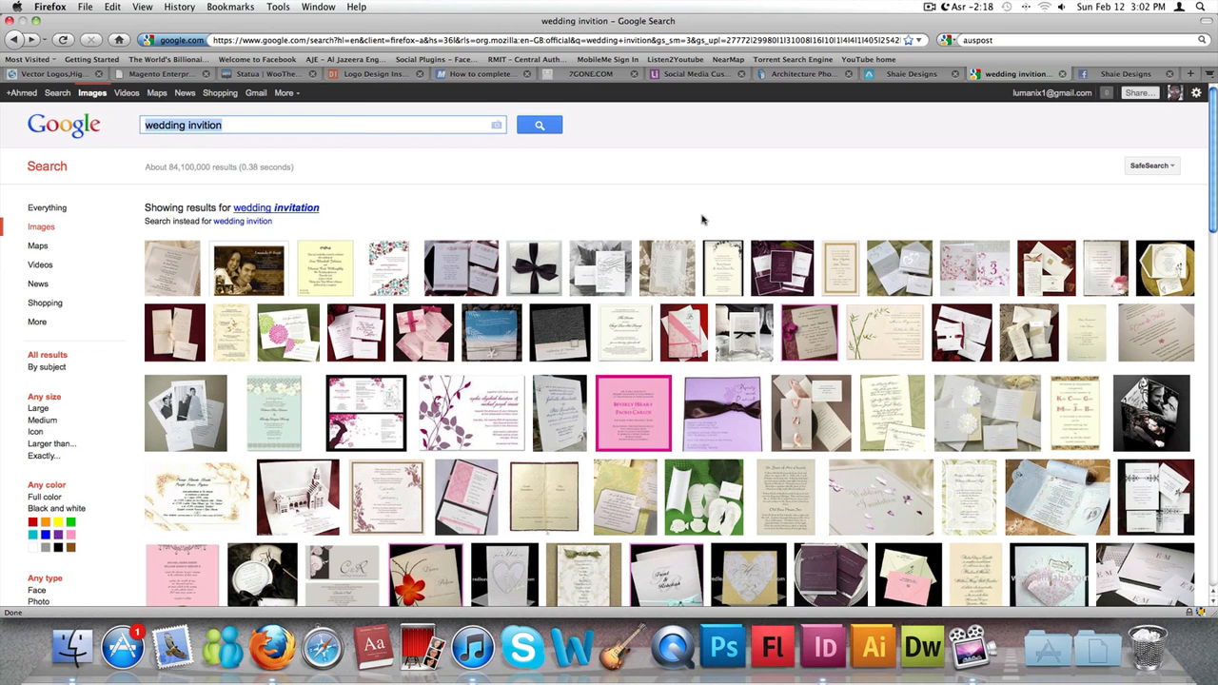
left_click(702, 219)
mouse_move(728, 258)
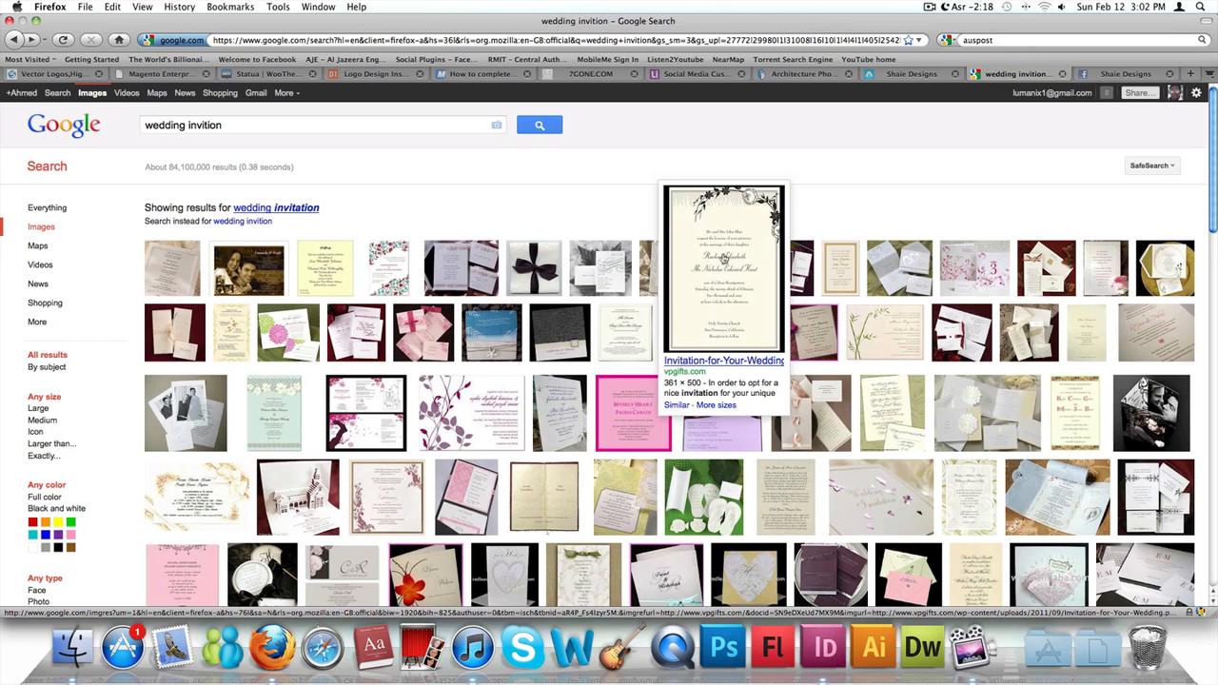
mouse_move(885, 330)
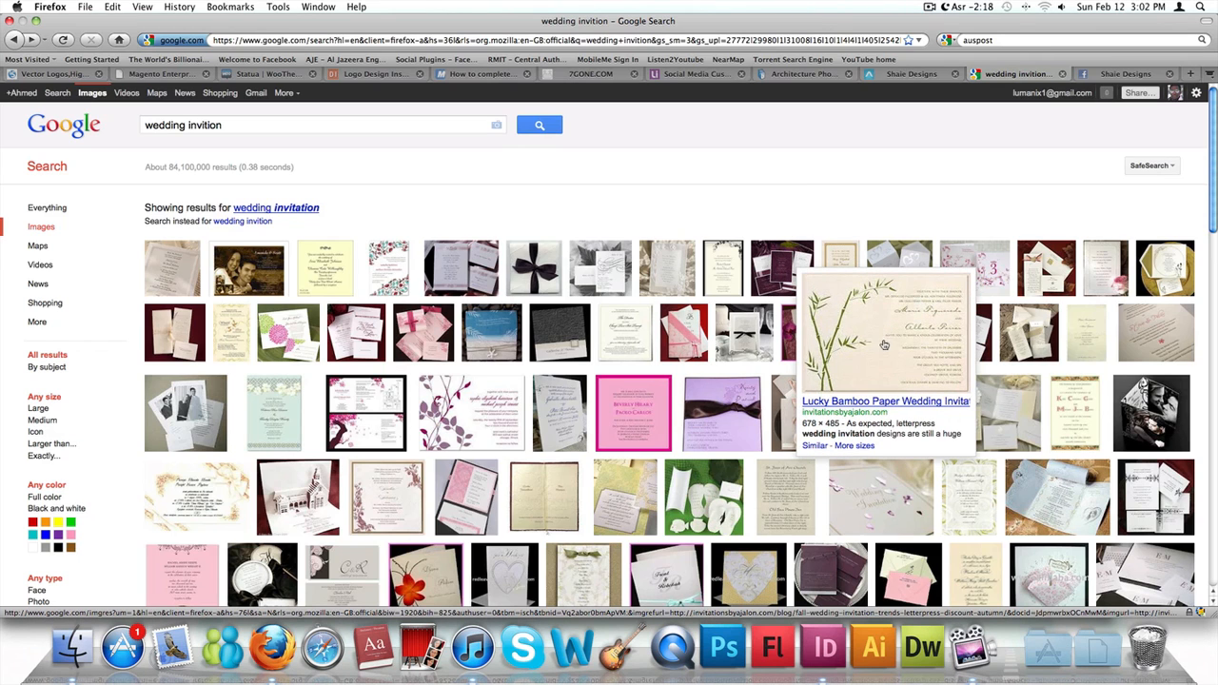
mouse_move(848, 254)
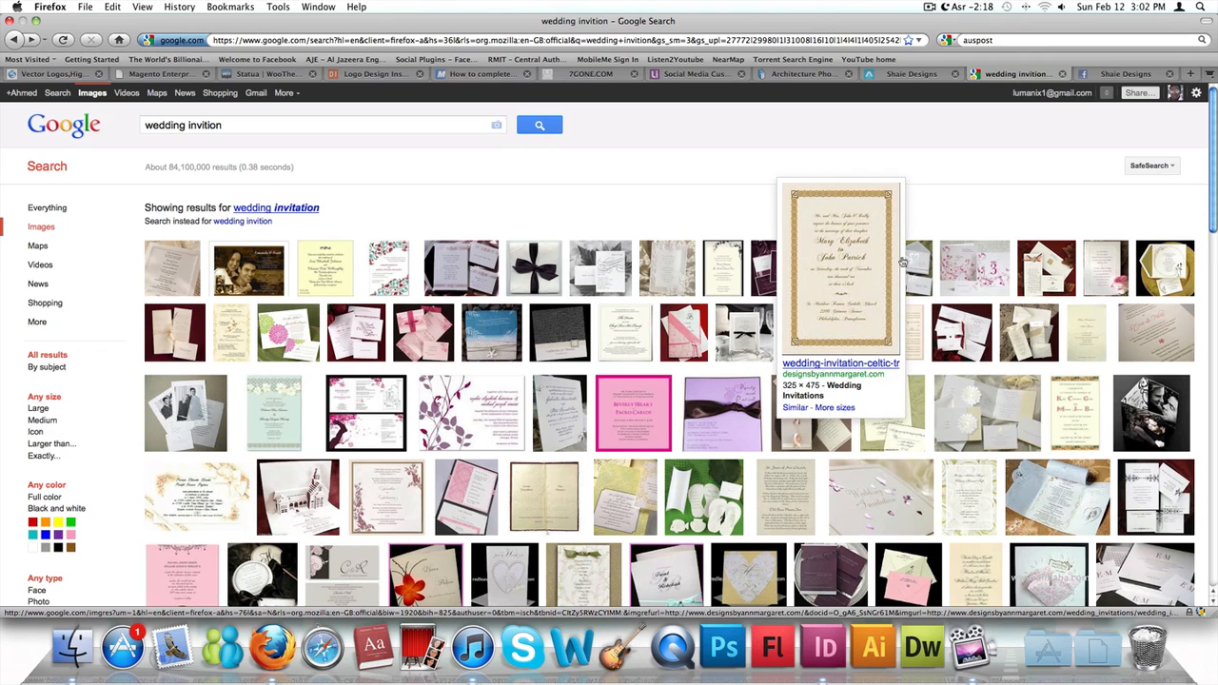
mouse_move(911, 259)
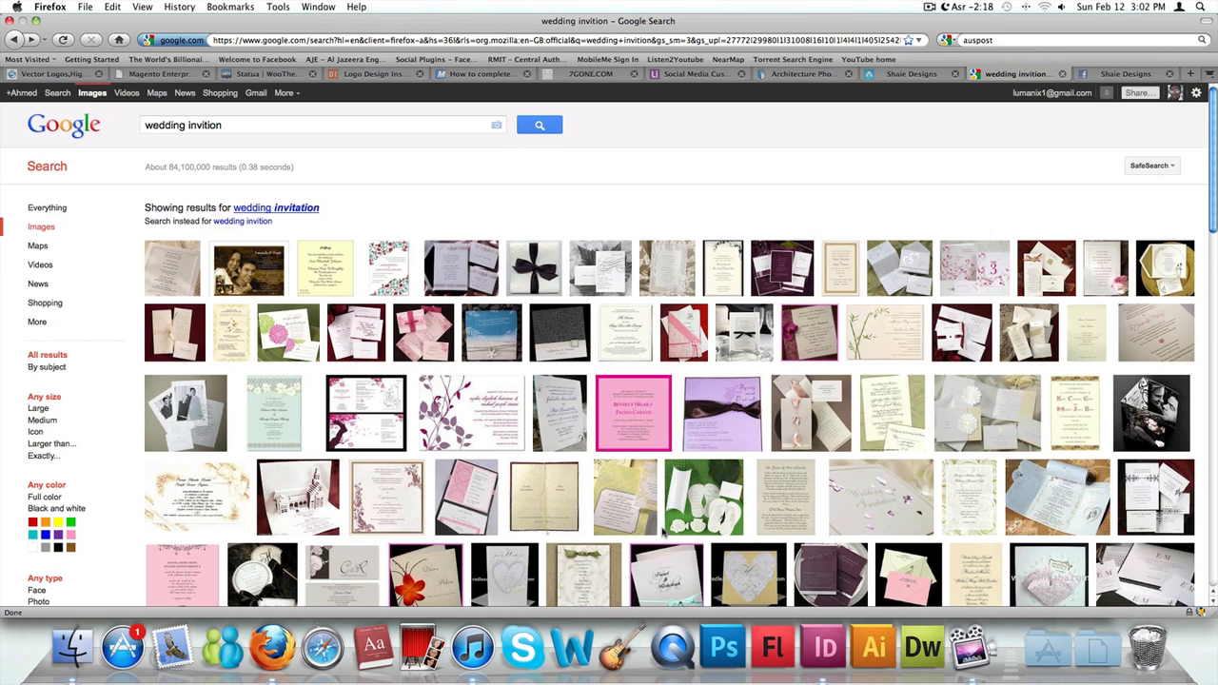
mouse_move(444, 404)
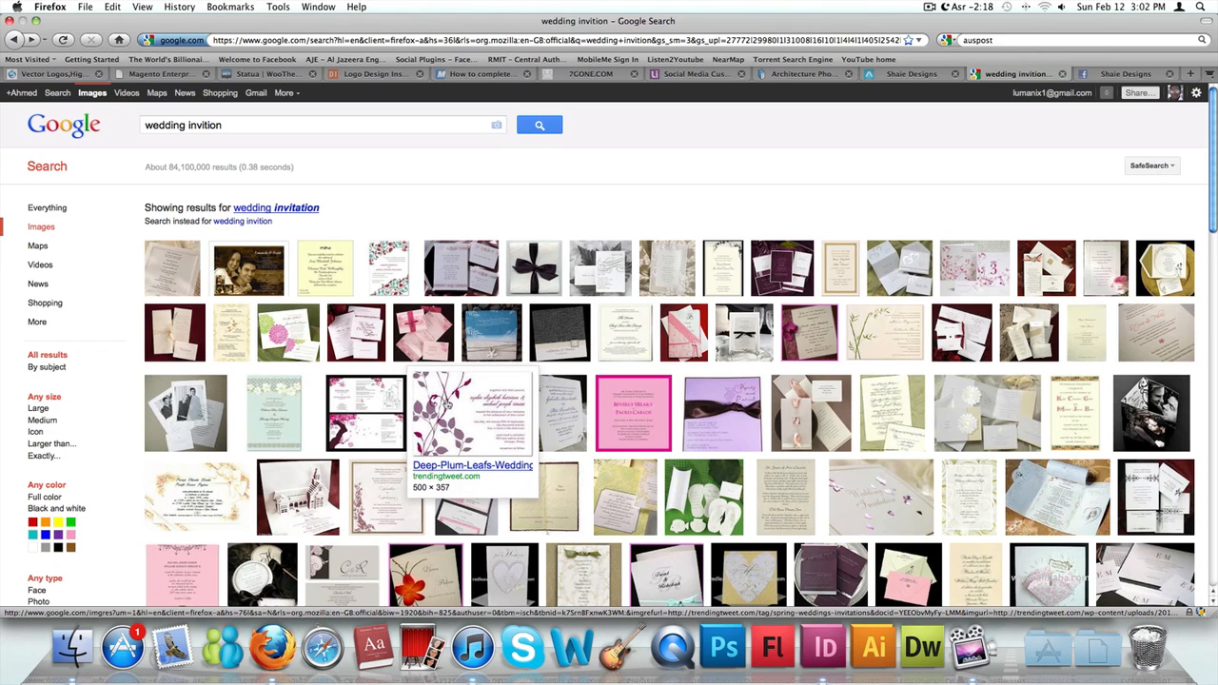
scroll(444, 404, "down", 5)
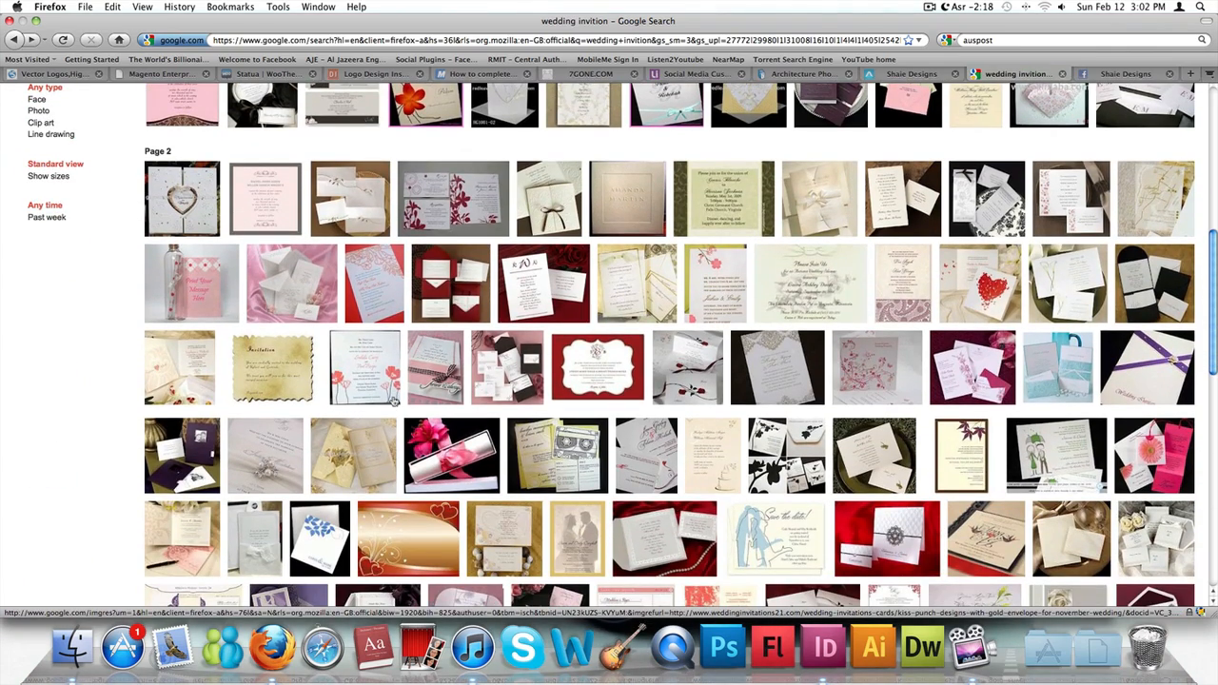
scroll(671, 454, "down", 5)
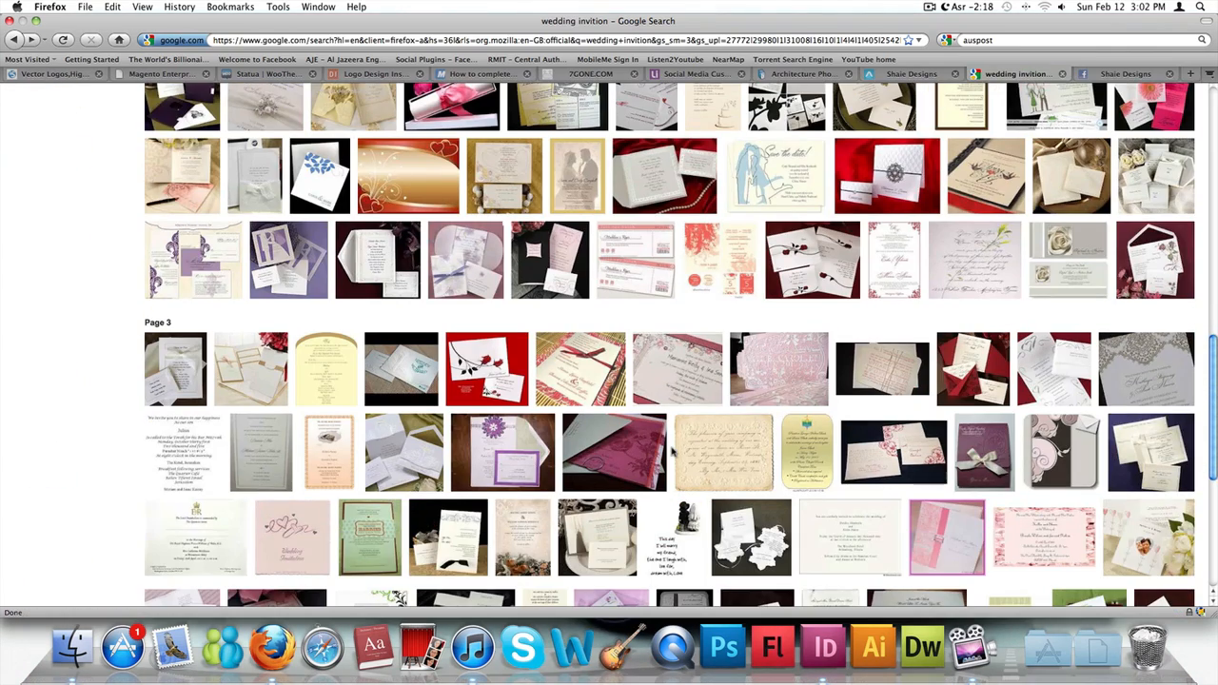
- Launch Adobe Photoshop CS5 and switch to Finder to show the Wedding Invition Card folder
left_click(733, 650)
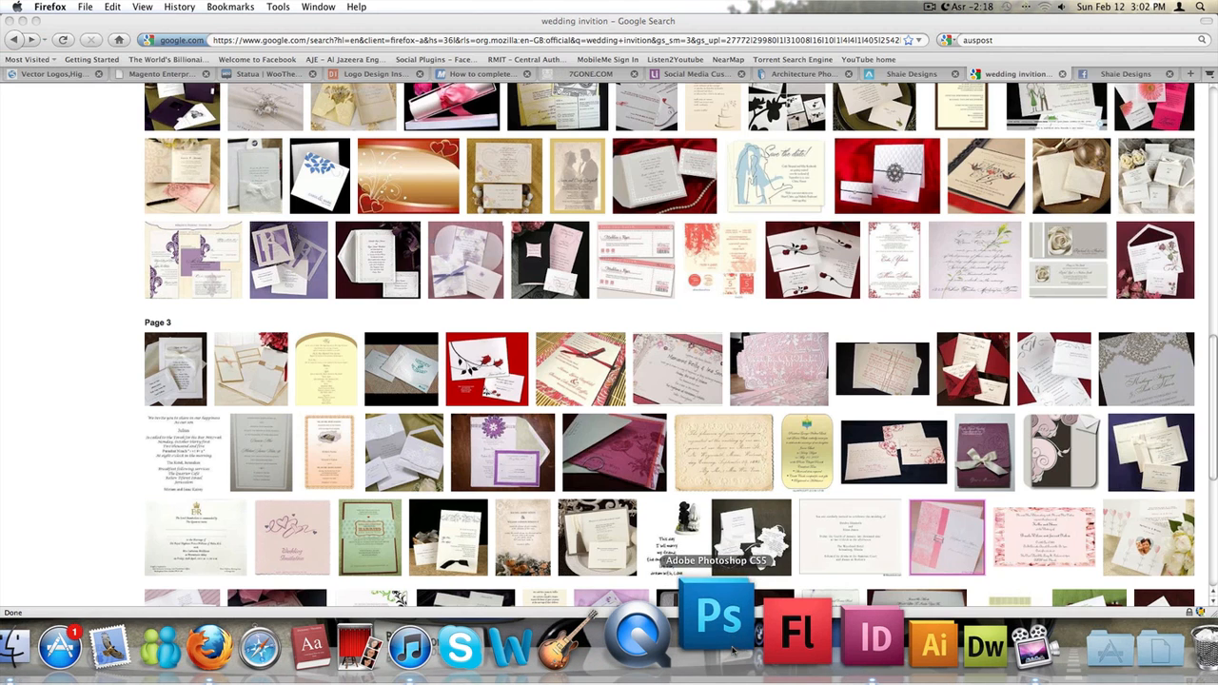
scroll(806, 372, "up", 15)
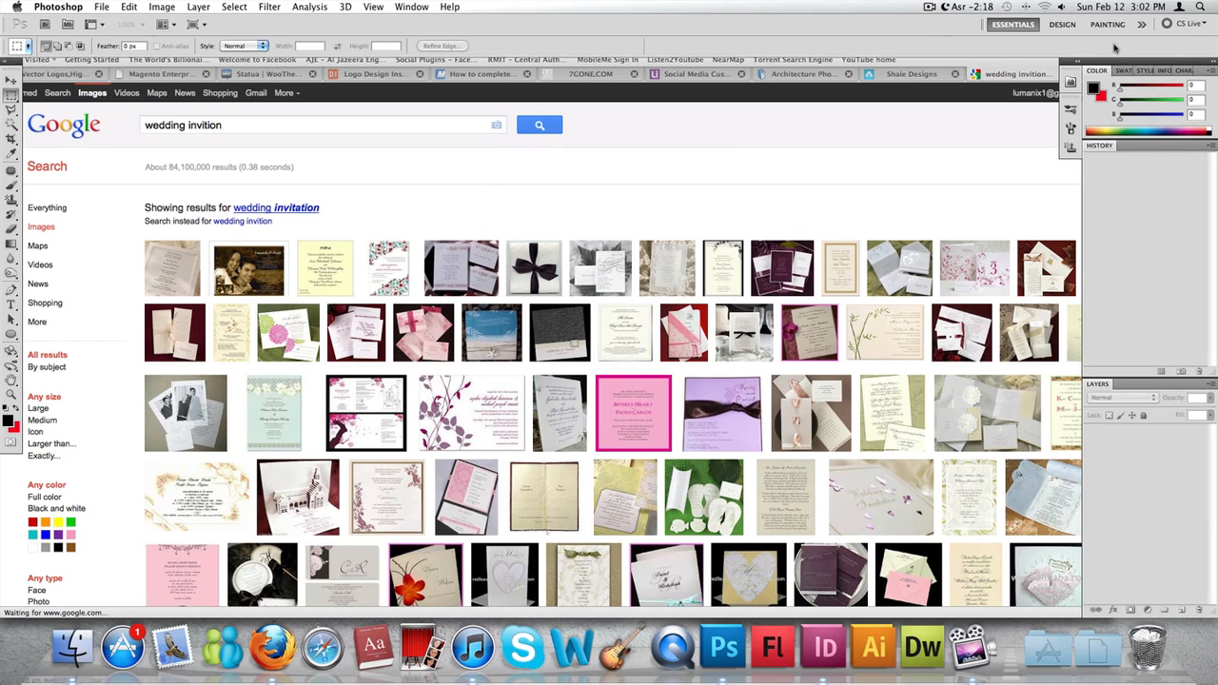
left_click(72, 647)
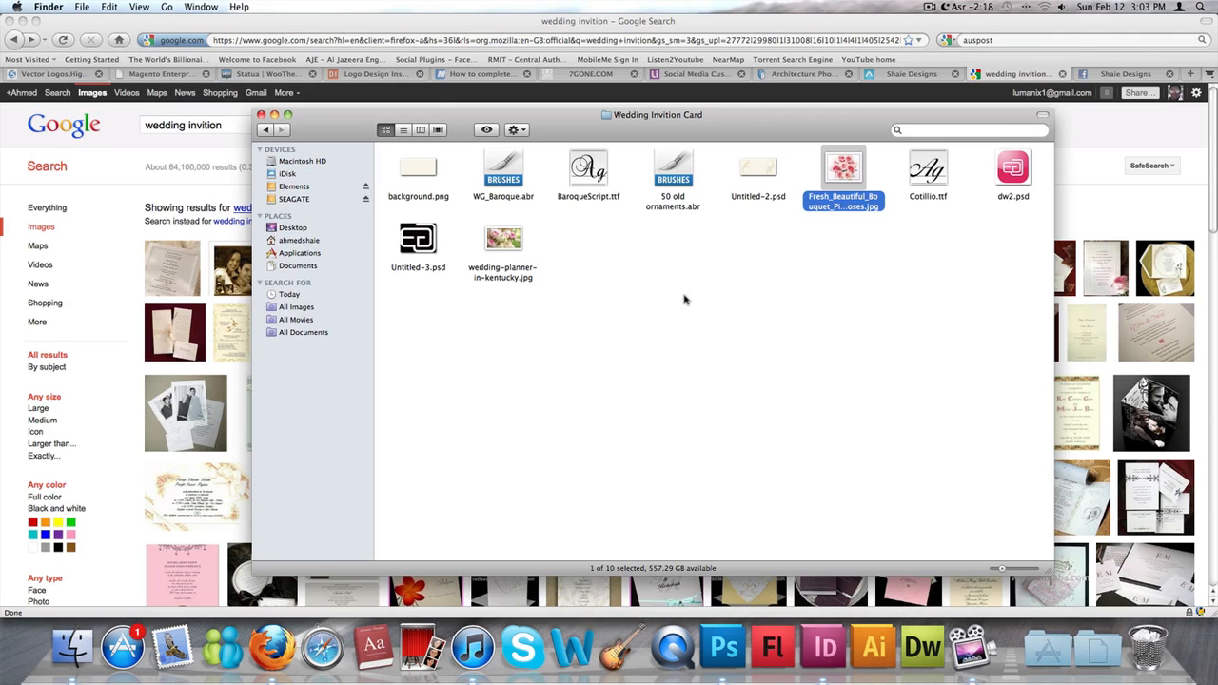
- Open background.png from the Wedding Invition Card folder in Adobe Photoshop CS5 and enlarge its document window to show the whole image
left_click(412, 178)
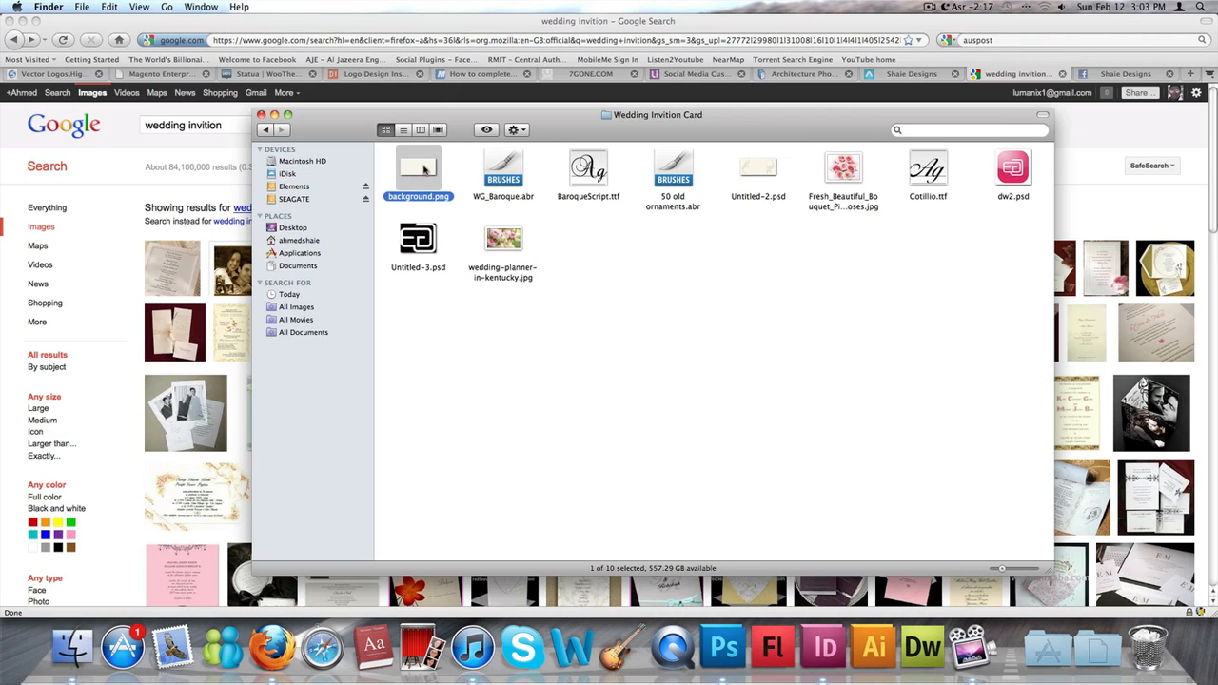
right_click(425, 169)
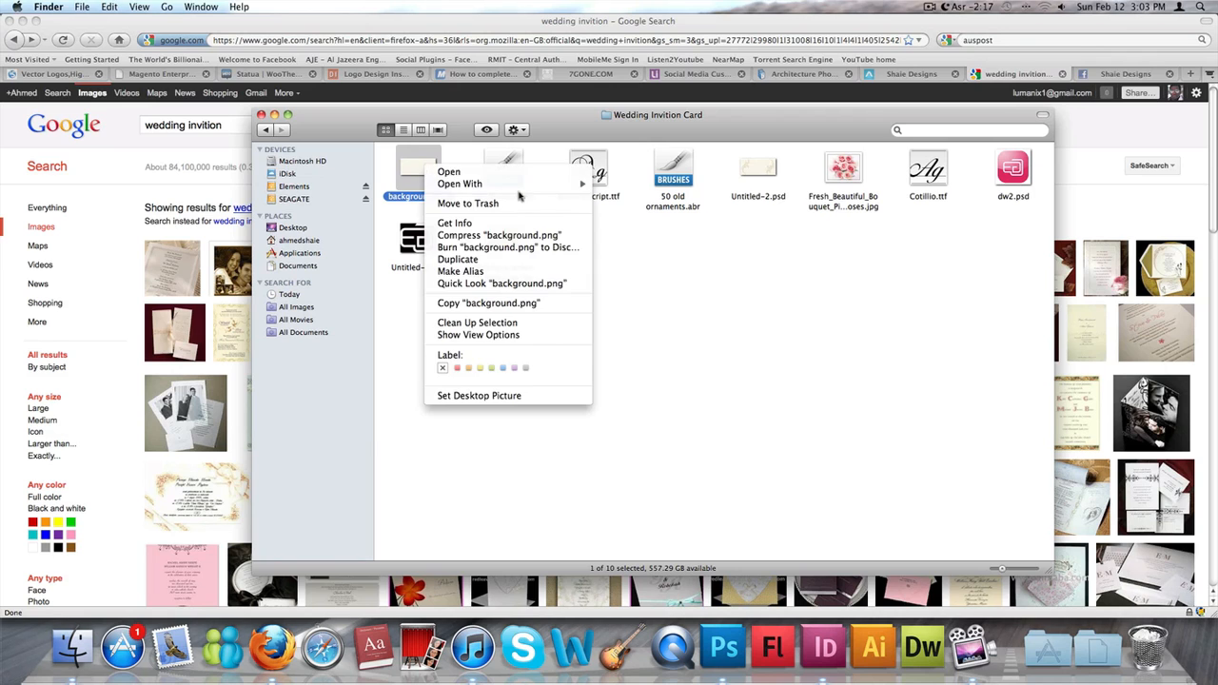
mouse_move(575, 184)
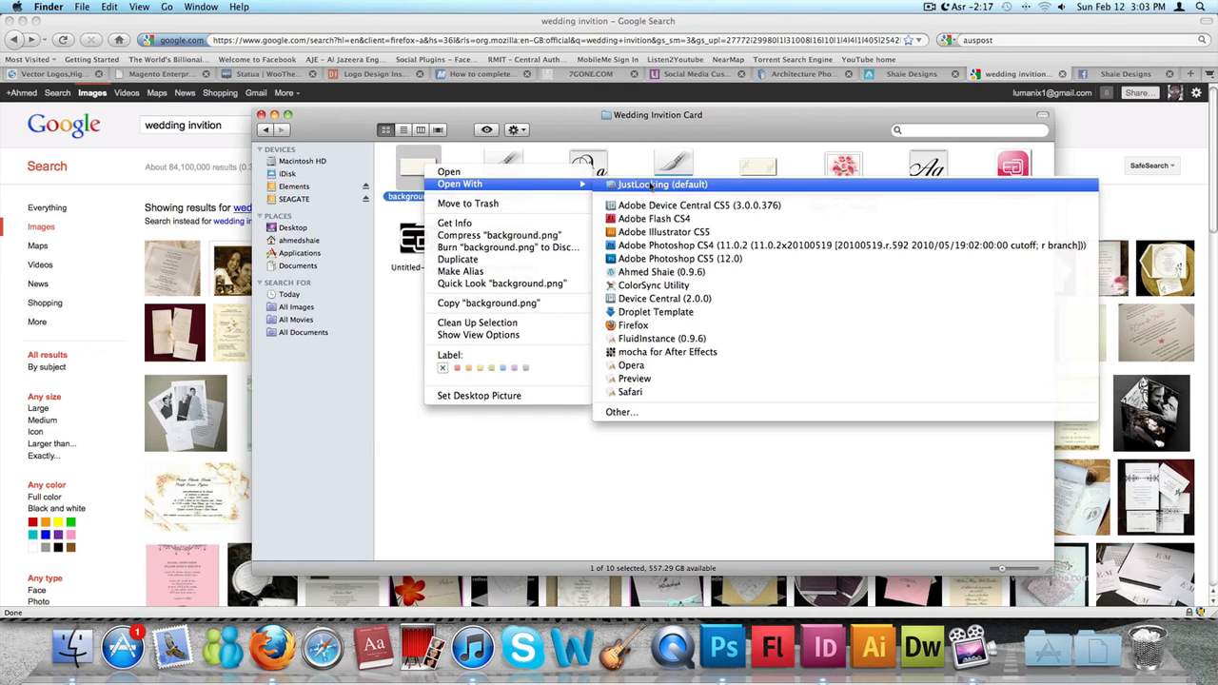
left_click(656, 258)
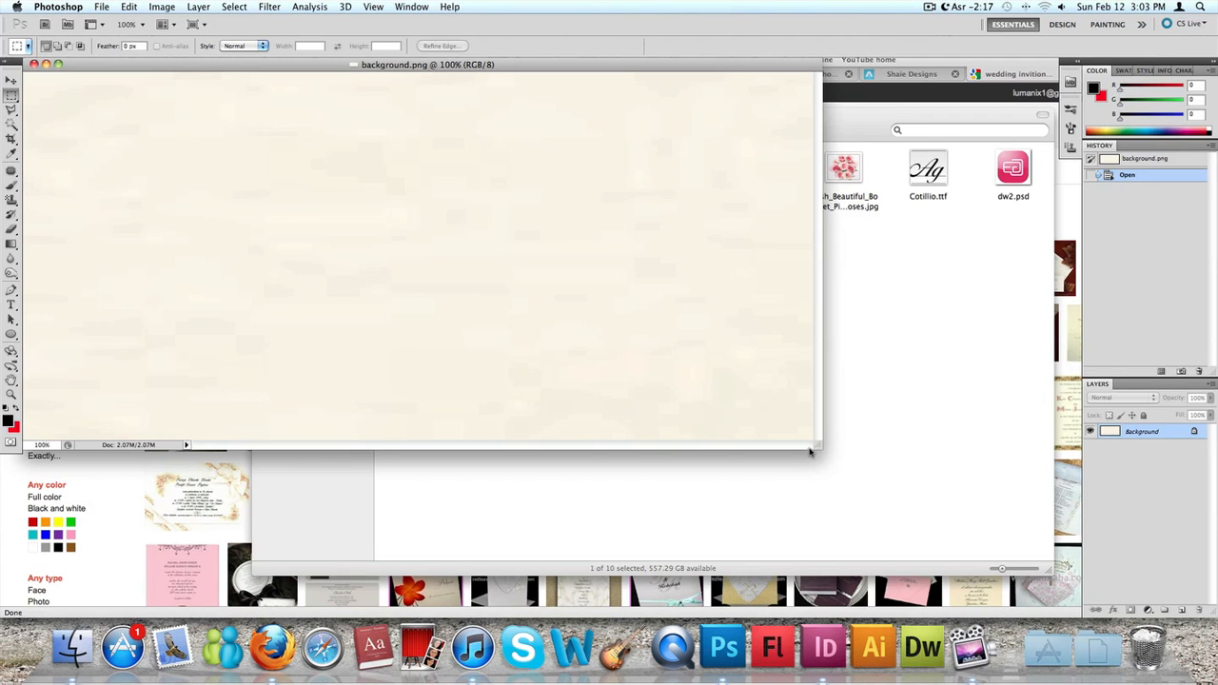
left_click_drag(816, 445, 972, 528)
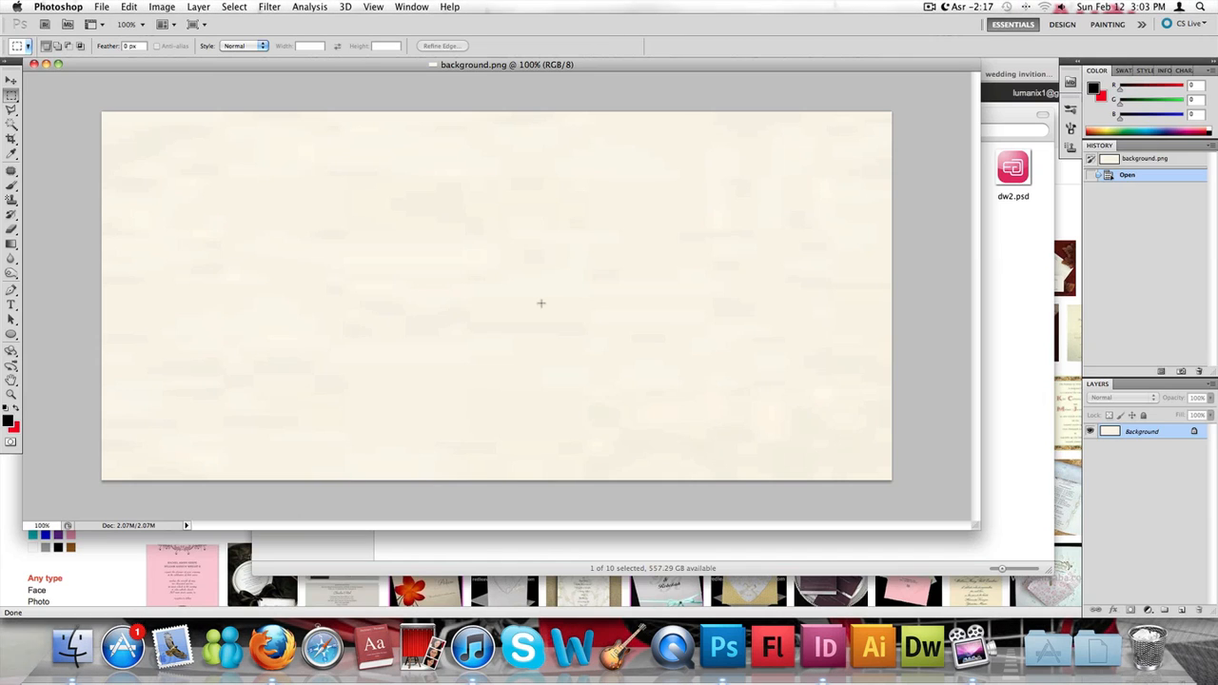
key("super+a")
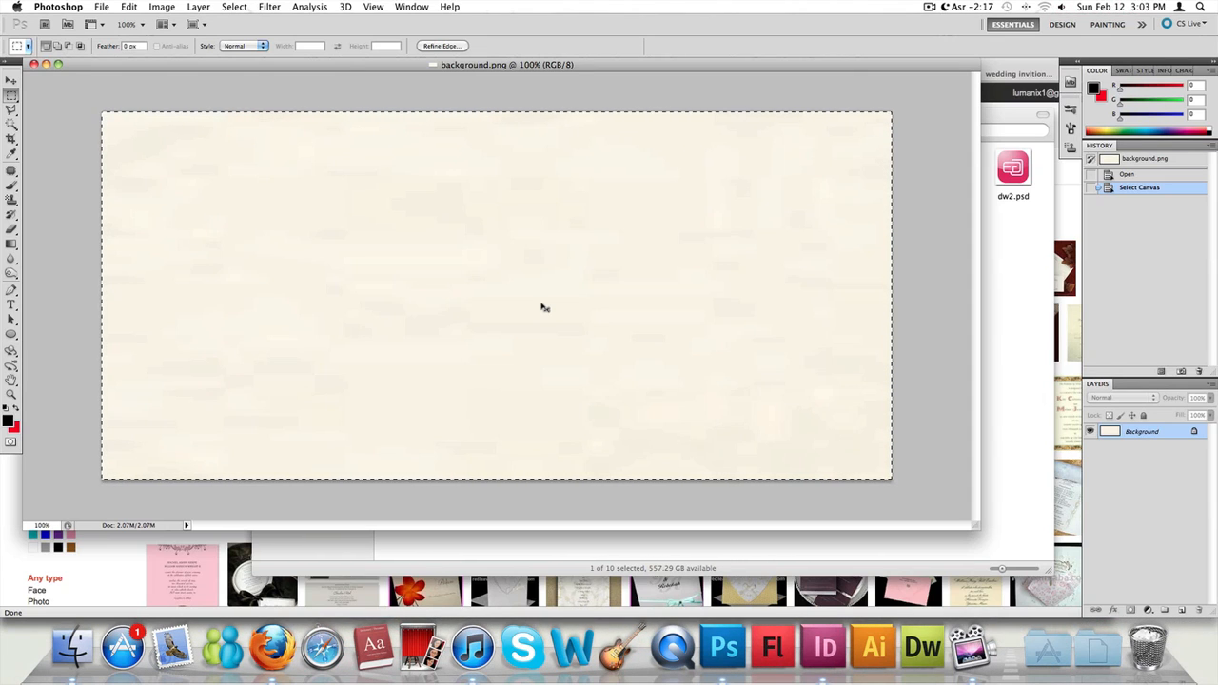
key("super+n")
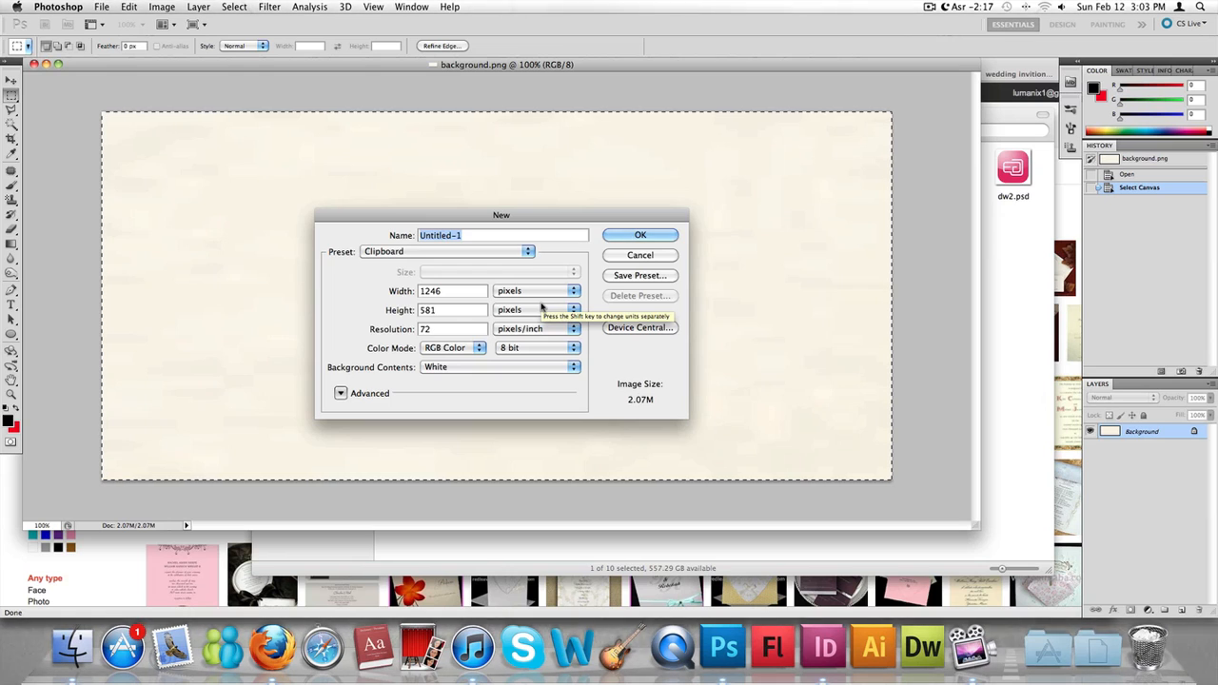
key("Escape")
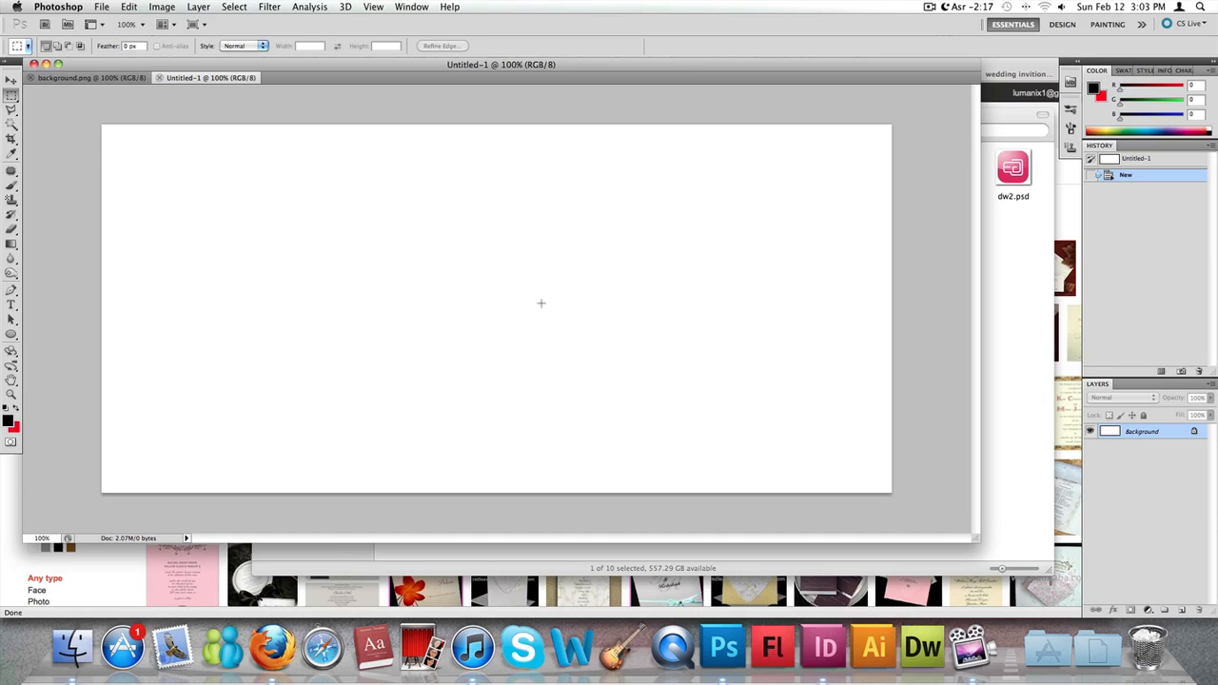
left_click(160, 78)
- Copy the whole background image and paste it into a new 1246 by 581 pixel RGB document at 72 pixels/inch
key("super+a")
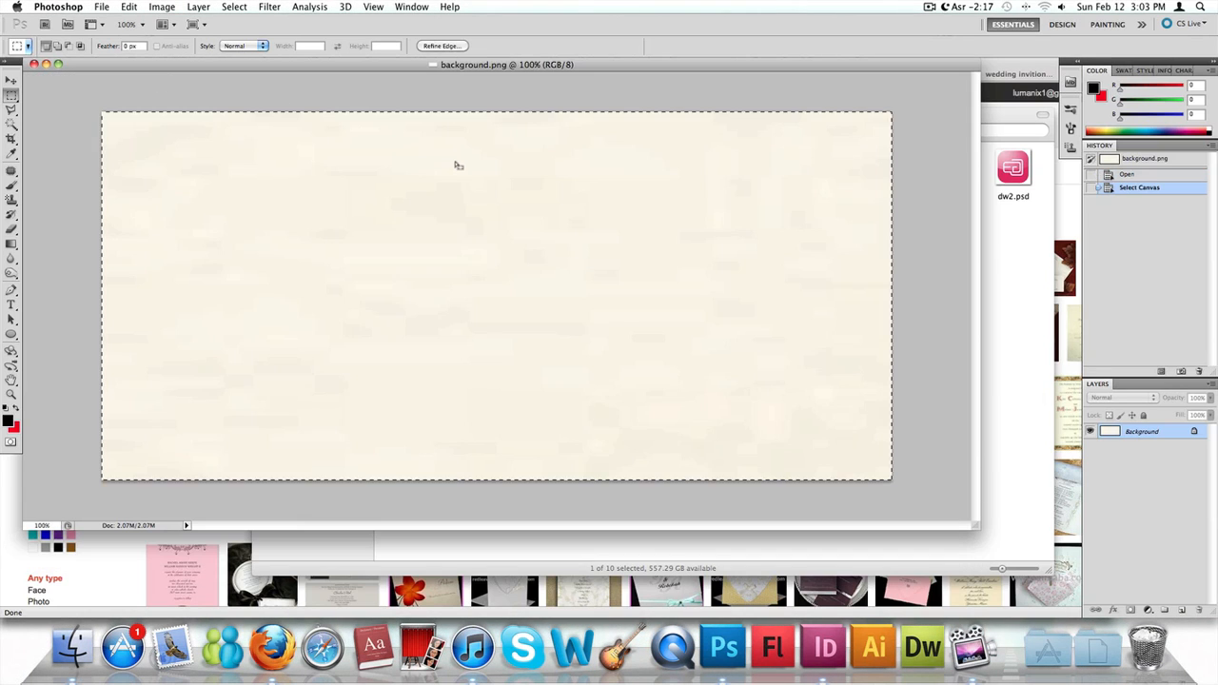
key("super+n")
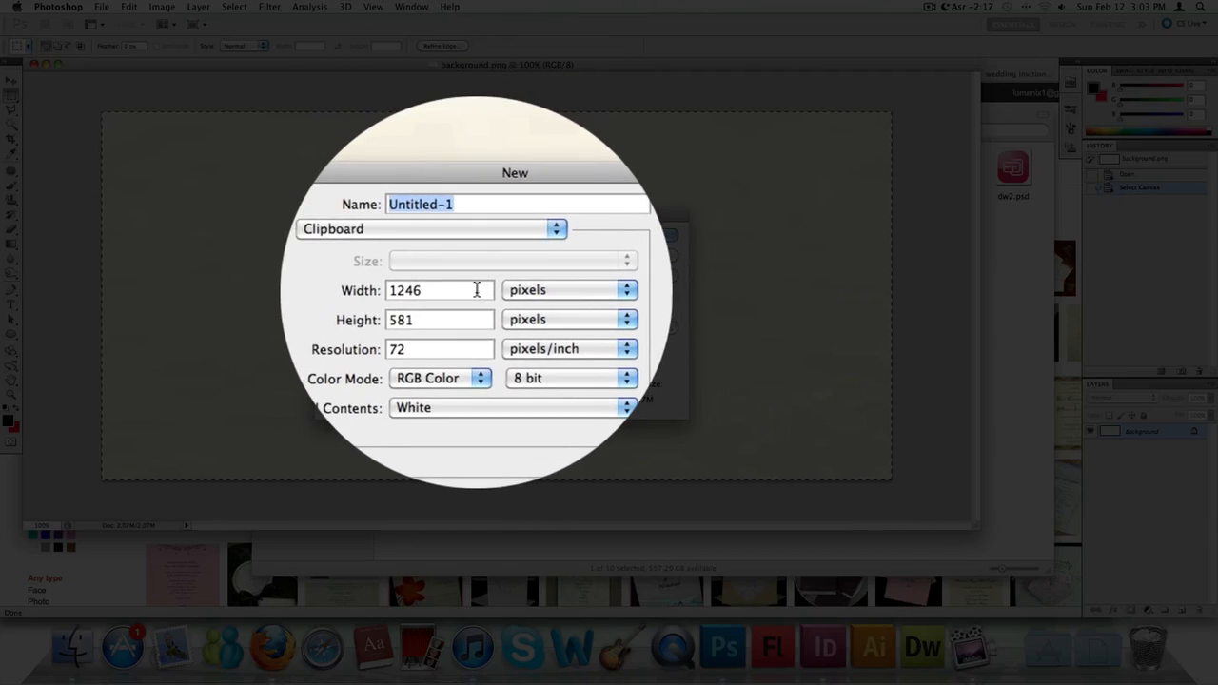
left_click_drag(475, 289, 279, 273)
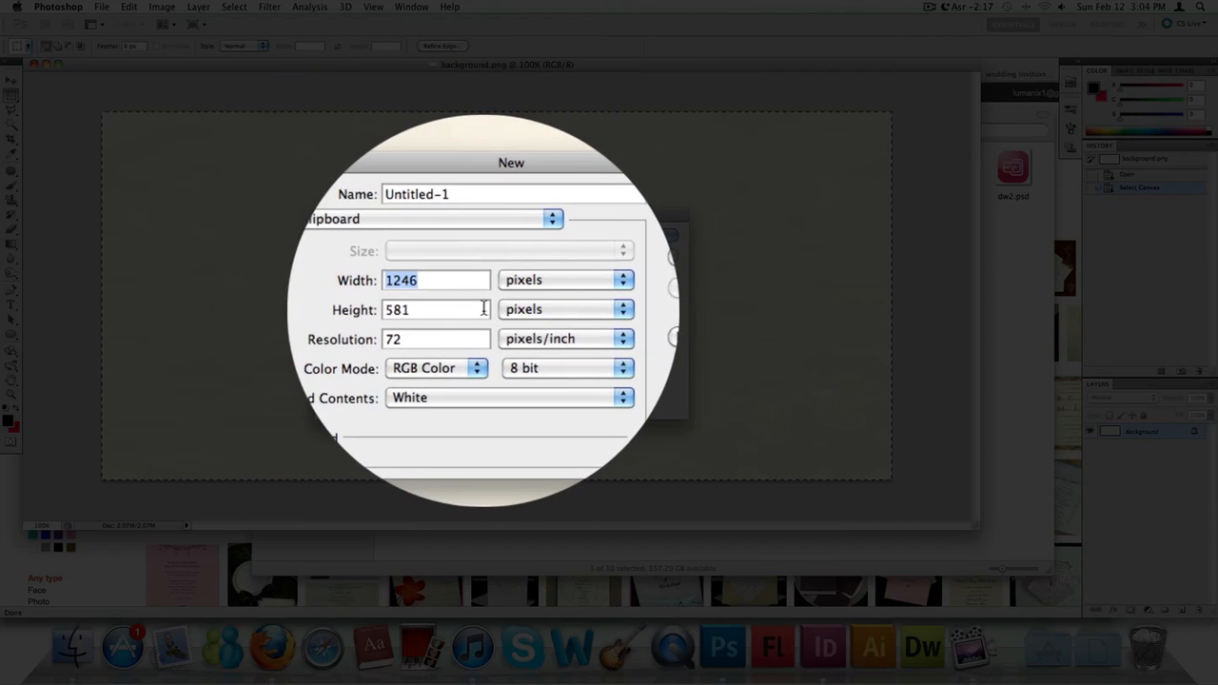
left_click(476, 310)
key("Return")
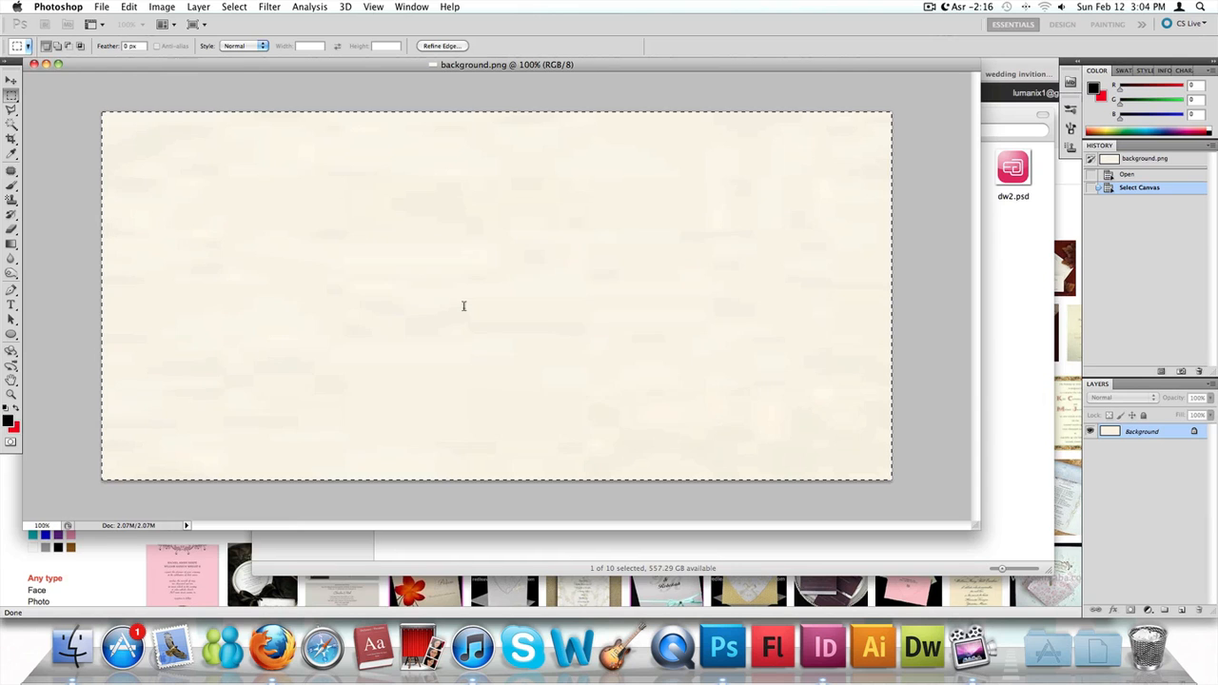
key("super+v")
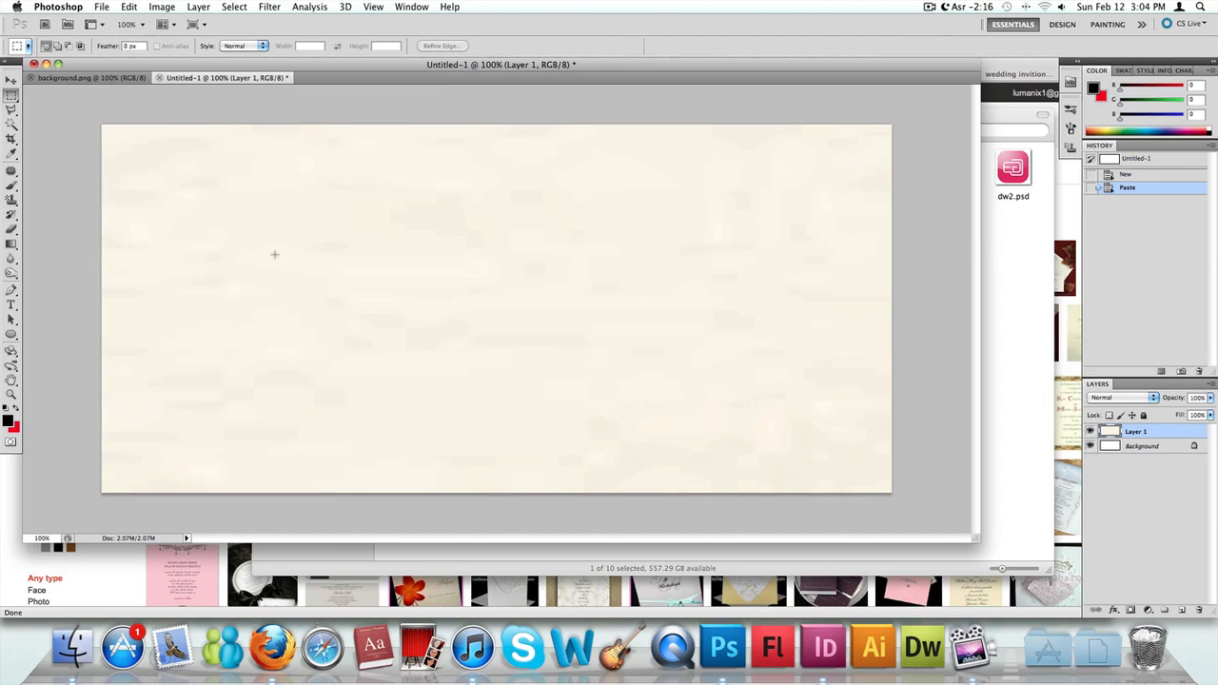
- Switch to Finder and open Fresh_Beautiful_Bouquet_Pink_Roses.jpg from the Wedding Invition Card folder in Adobe Photoshop CS5
left_click(1011, 284)
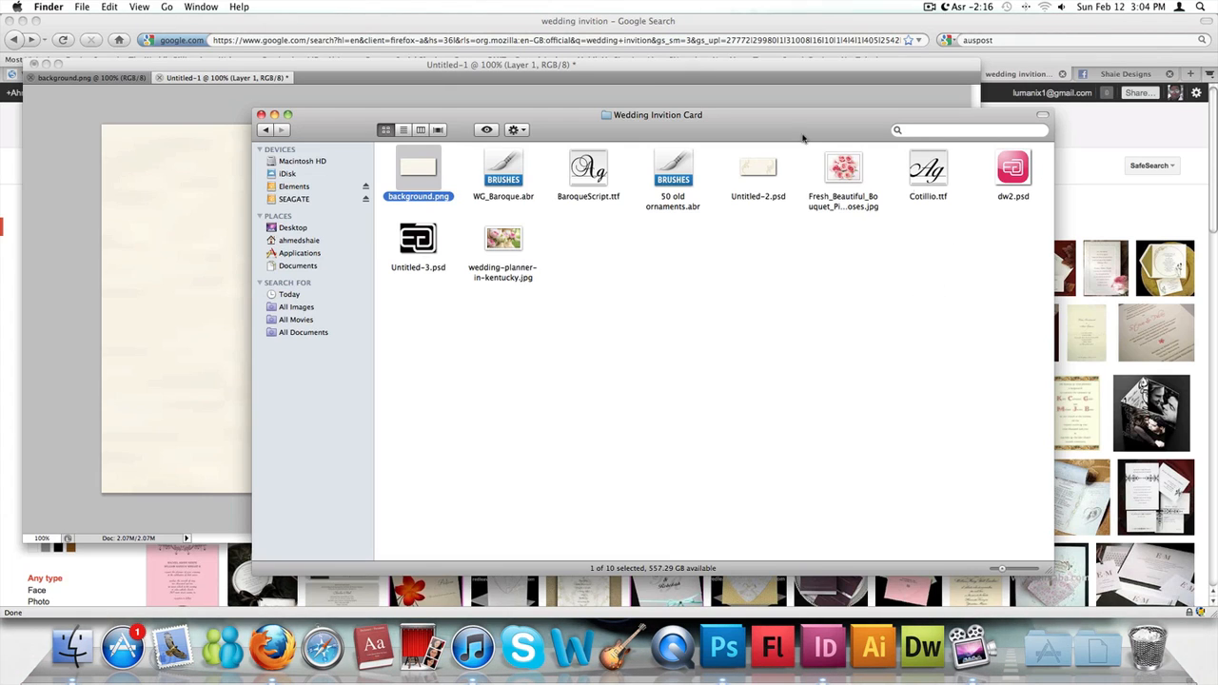
left_click(223, 152)
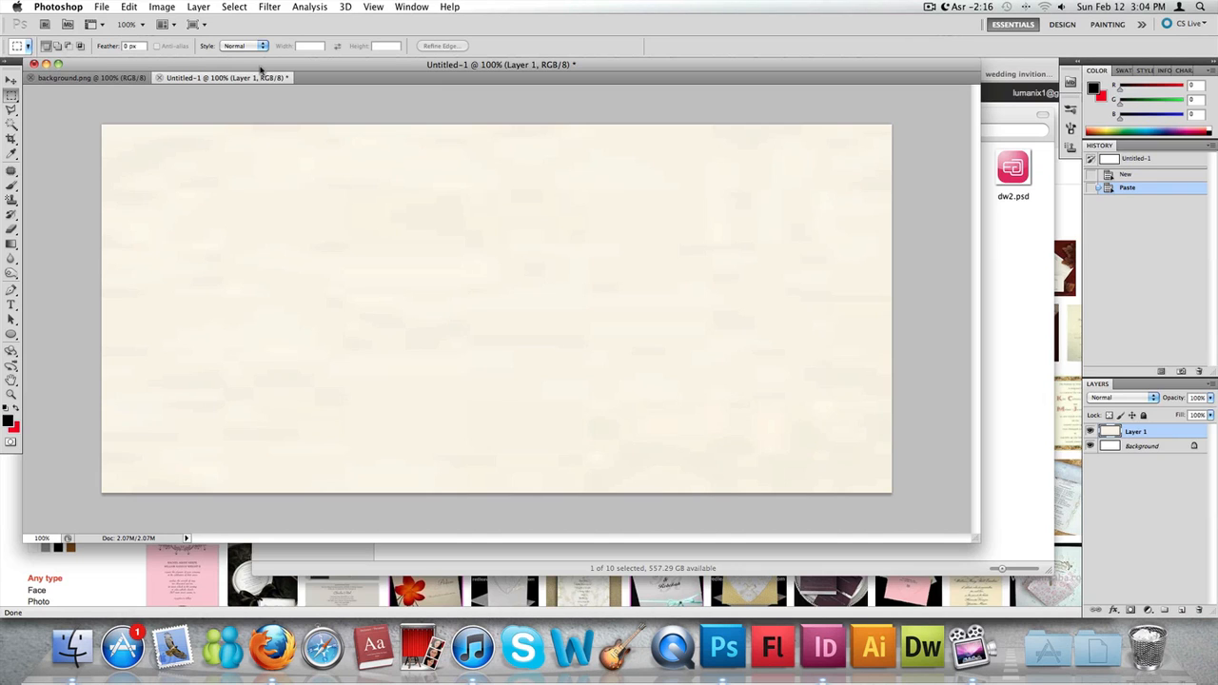
key("super+Tab")
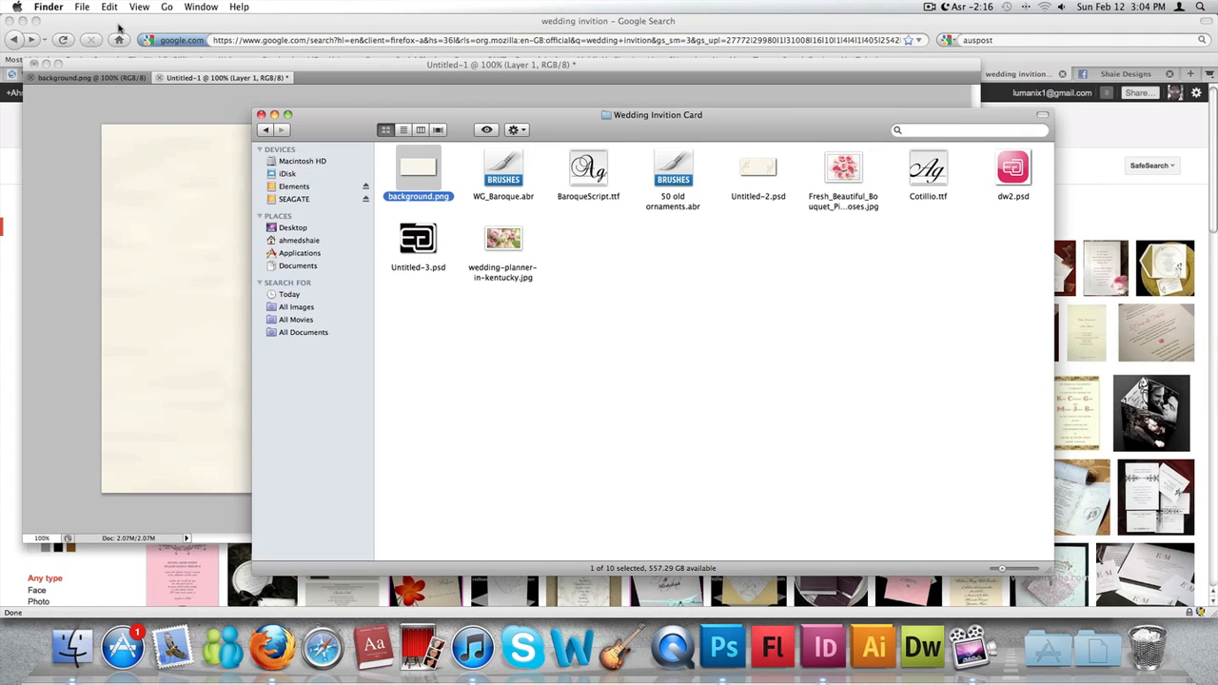
left_click(843, 173)
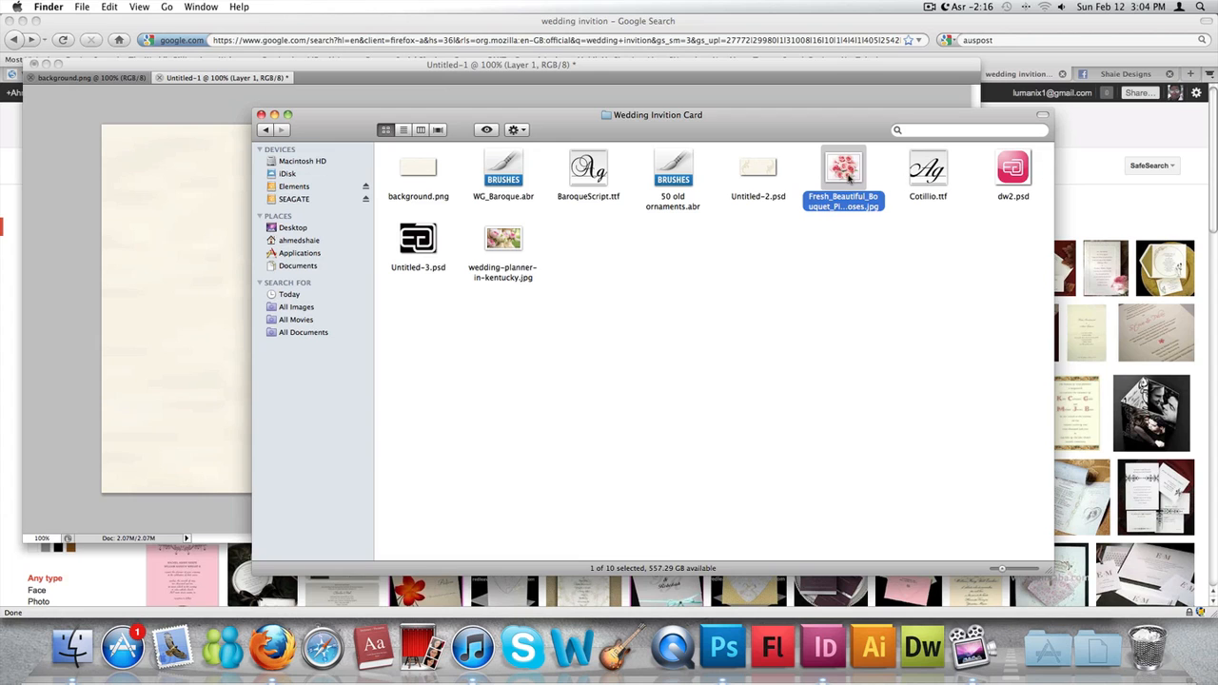
right_click(849, 177)
mouse_move(904, 191)
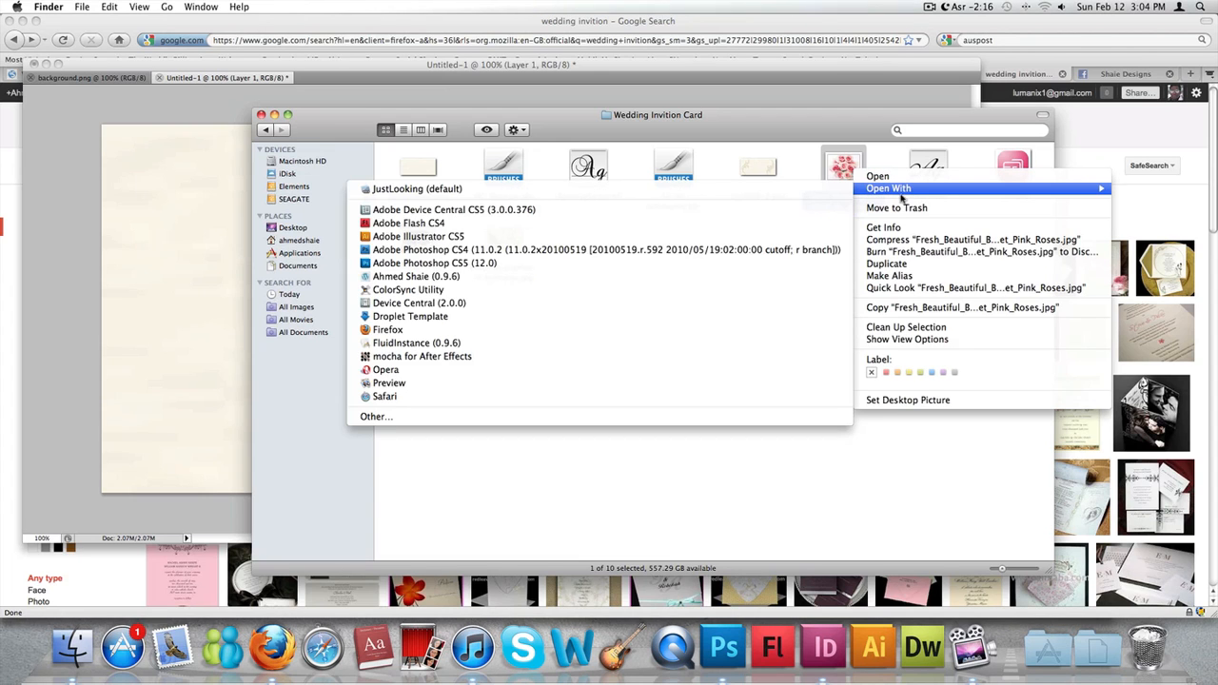
left_click(512, 264)
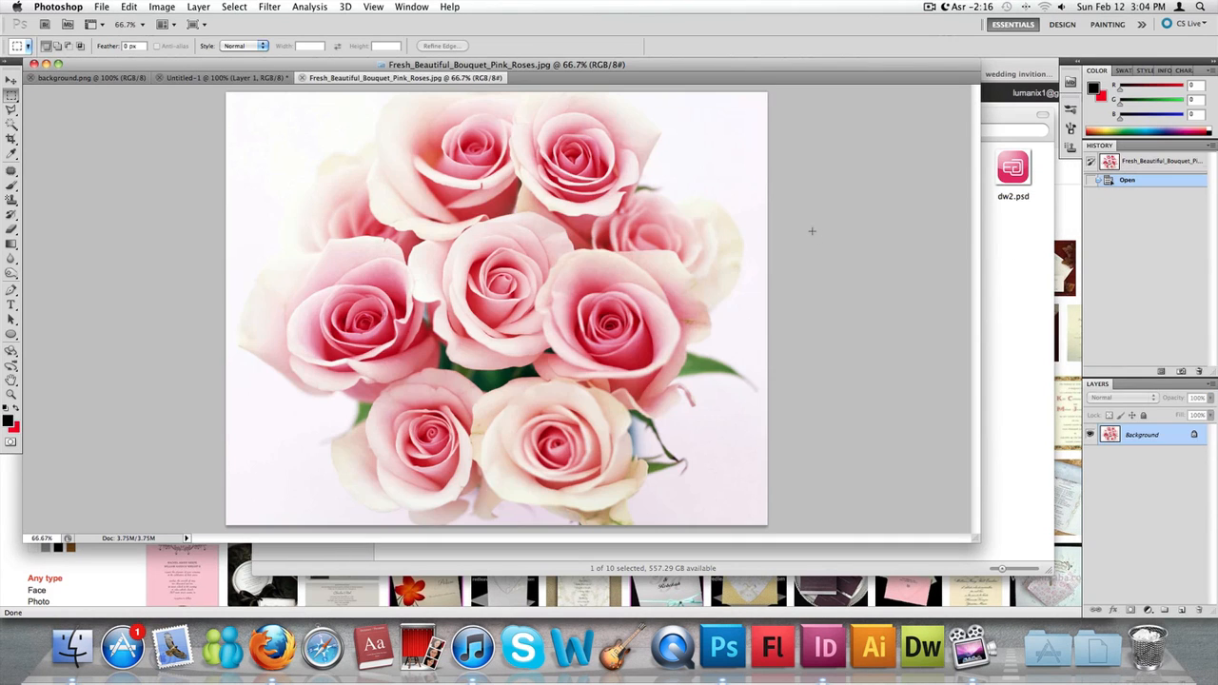
- Copy the entire pink roses image and paste it as a new layer into the Untitled-1 document
key("ctrl+a")
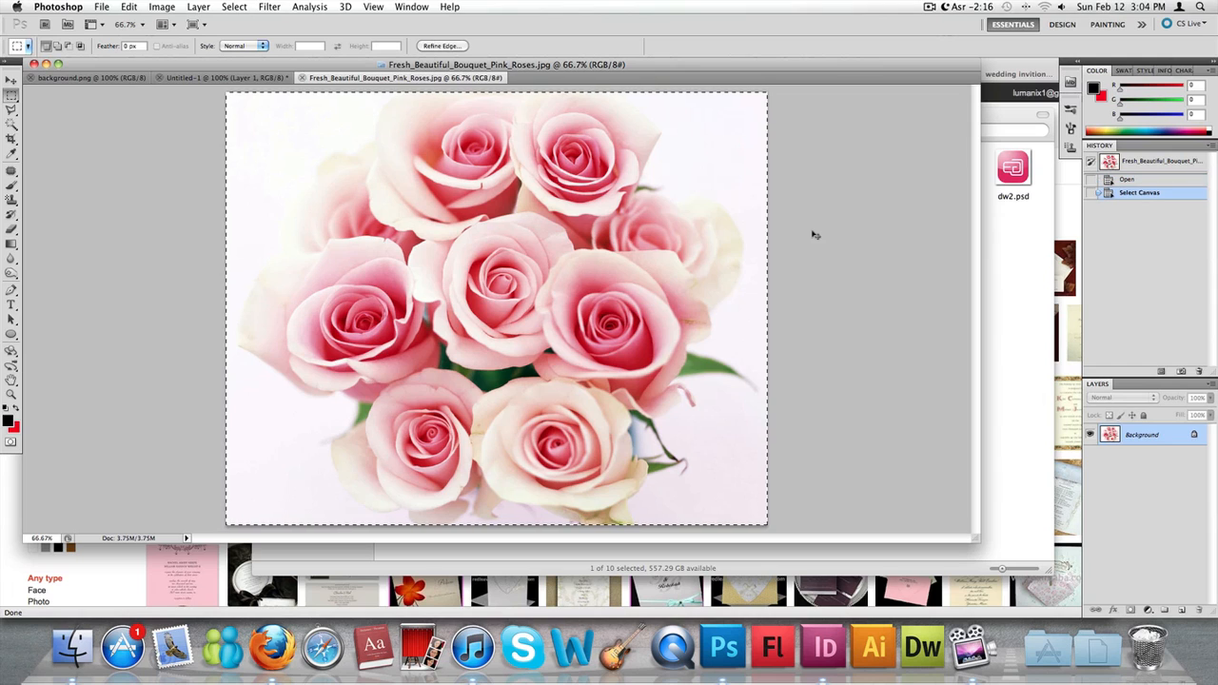
left_click(234, 78)
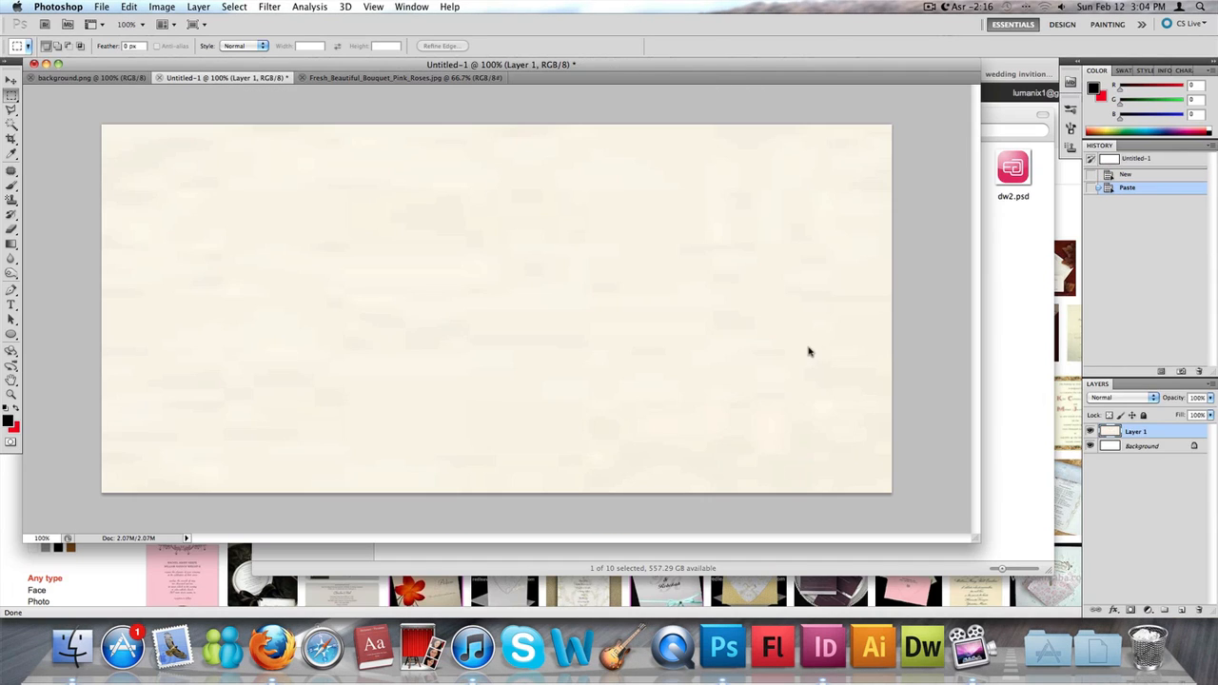
key("ctrl+v")
- Scale the pasted roses proportionally to about 75% and move them horizontally near the middle of the card, flush with its upper edge
key("ctrl+t")
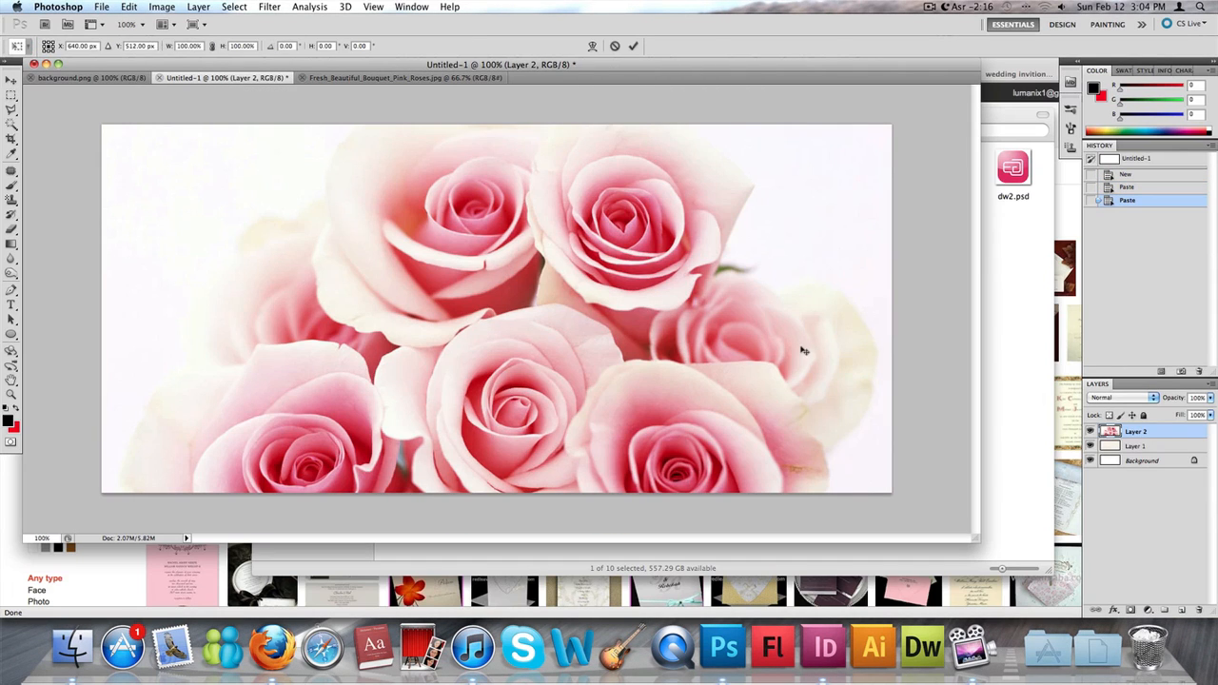
key("ctrl+0")
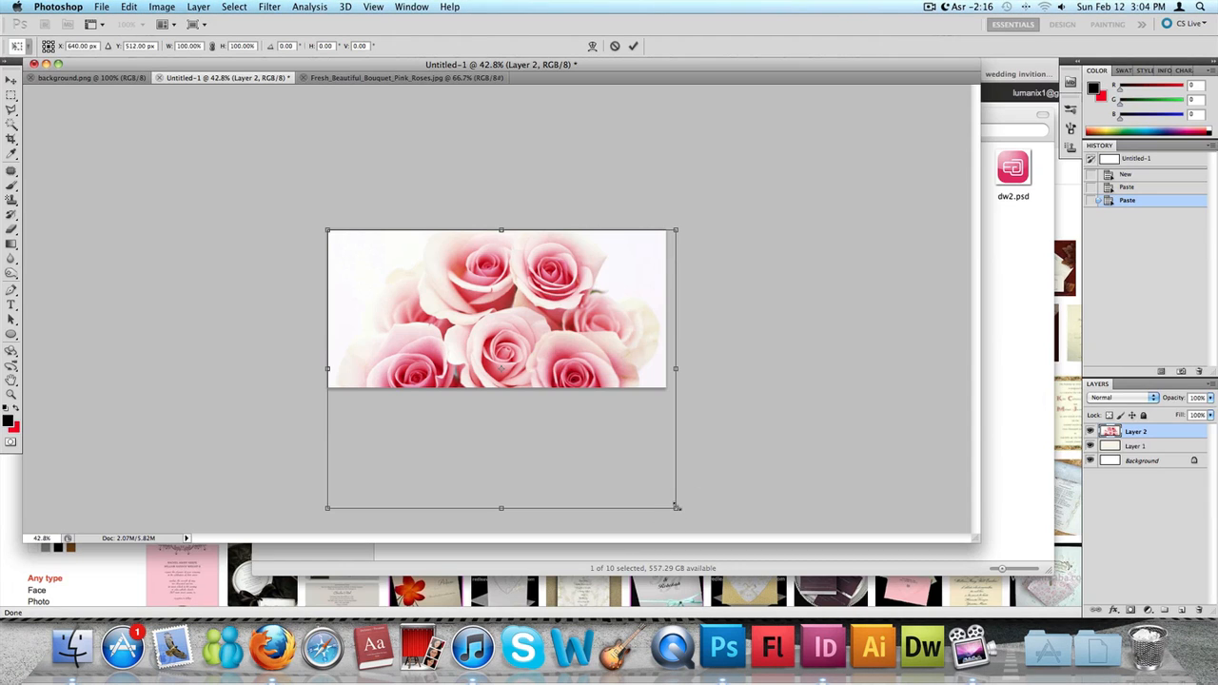
left_click_drag(676, 507, 591, 439)
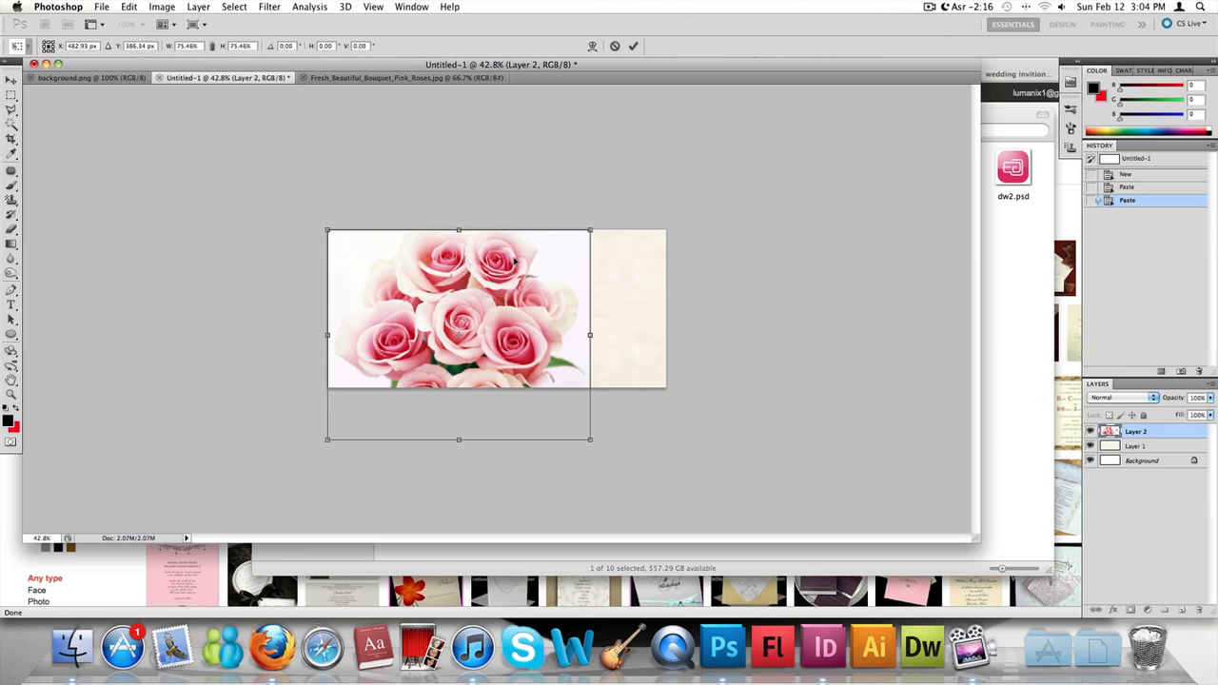
left_click_drag(514, 259, 550, 264)
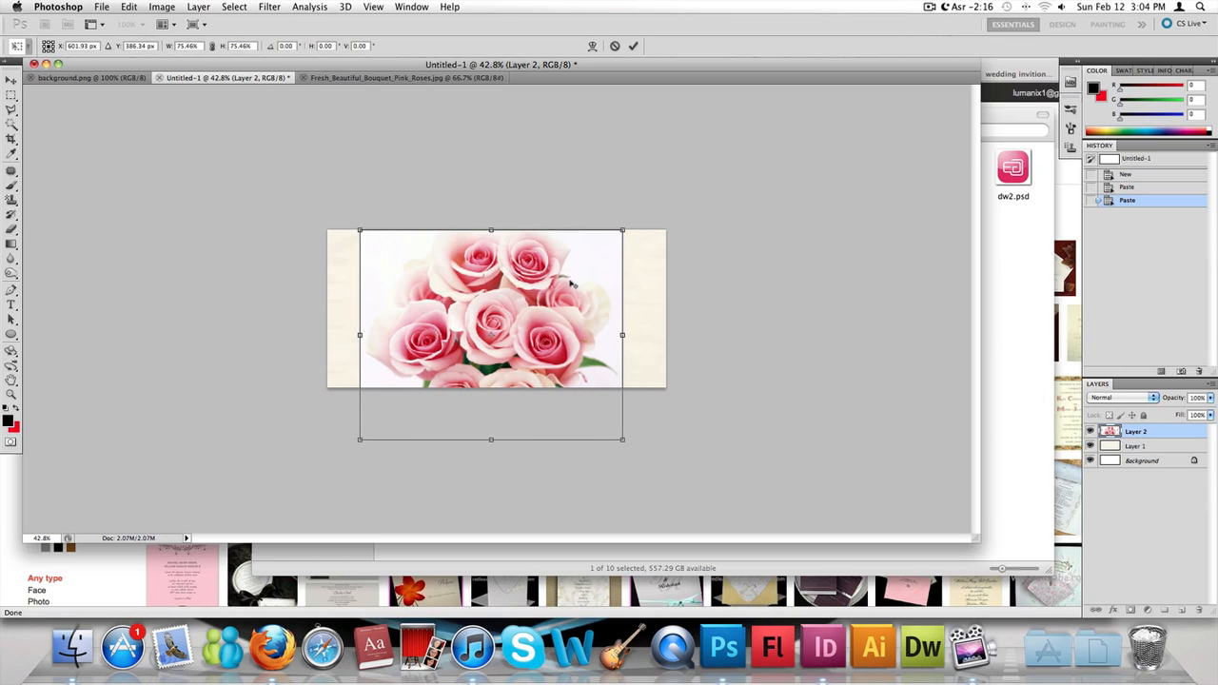
scroll(571, 283, "up", 7)
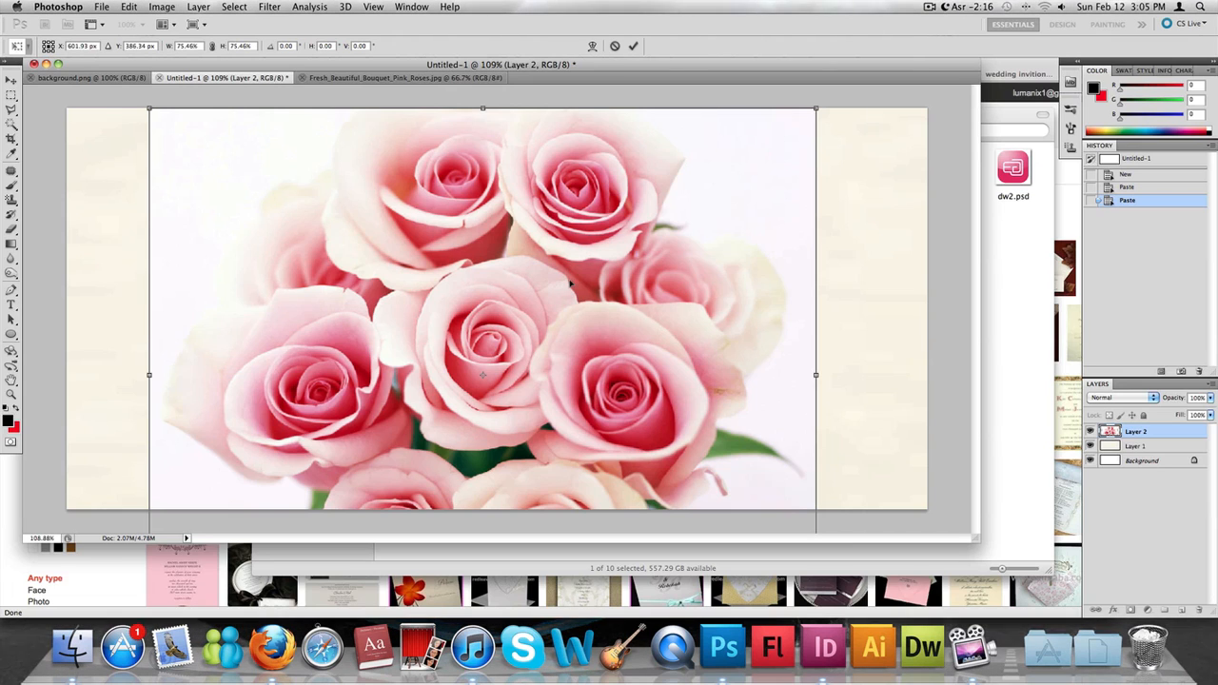
scroll(571, 283, "down", 3)
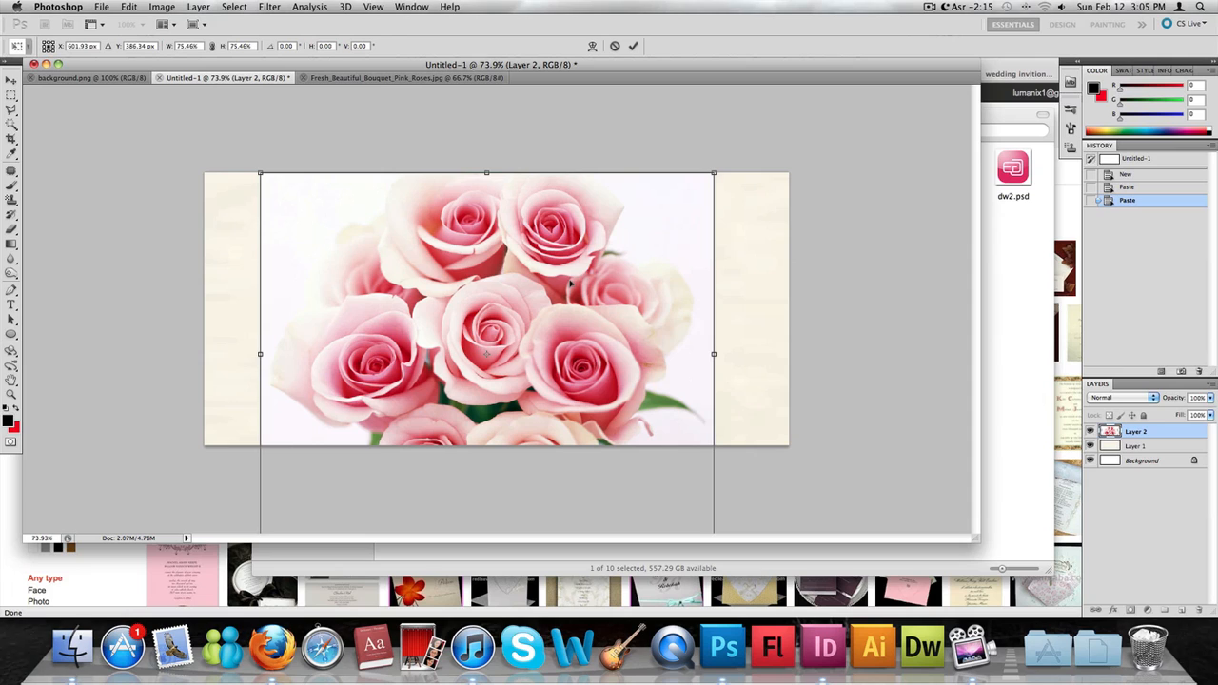
key("Return")
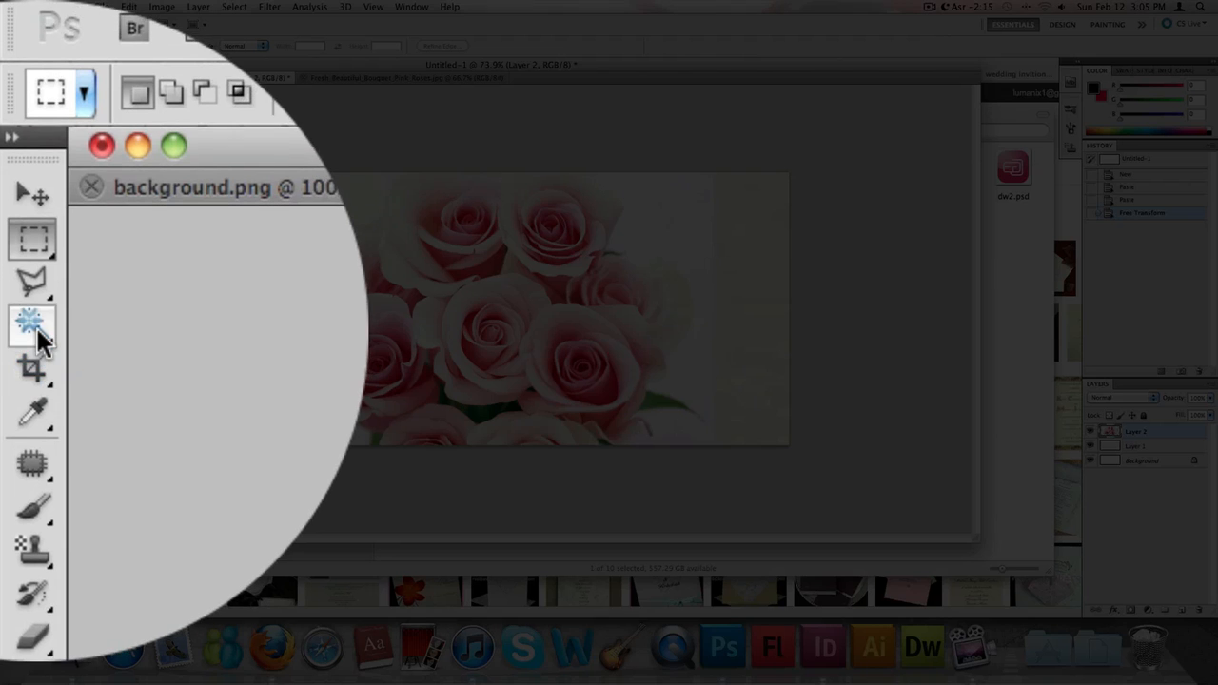
- Try to remove the white background around the roses with the Magic Wand at tolerance 32, clearing the selected area and deselecting
left_click(10, 123)
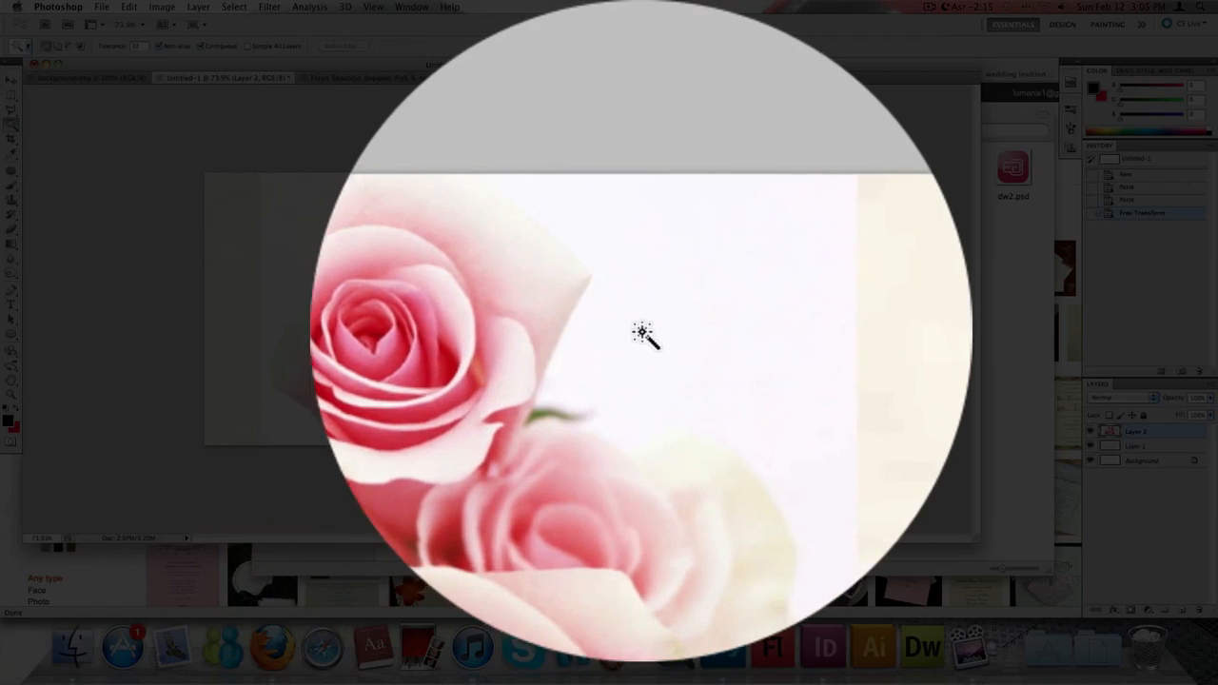
left_click(645, 333)
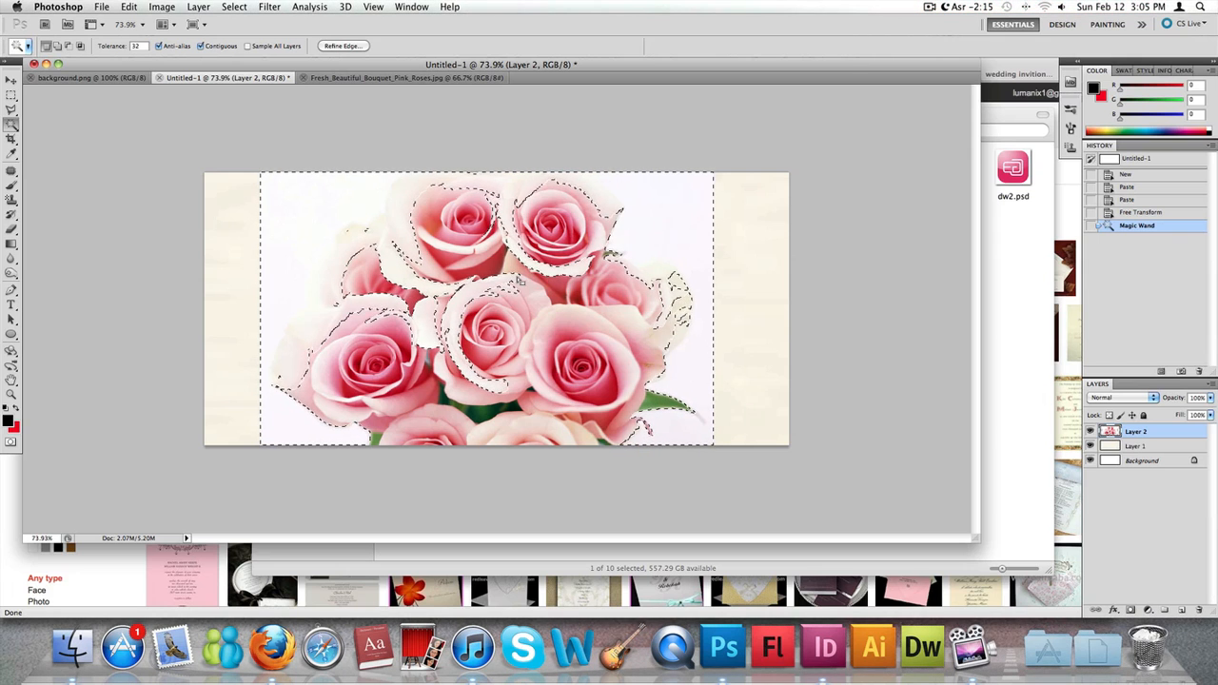
key("Delete")
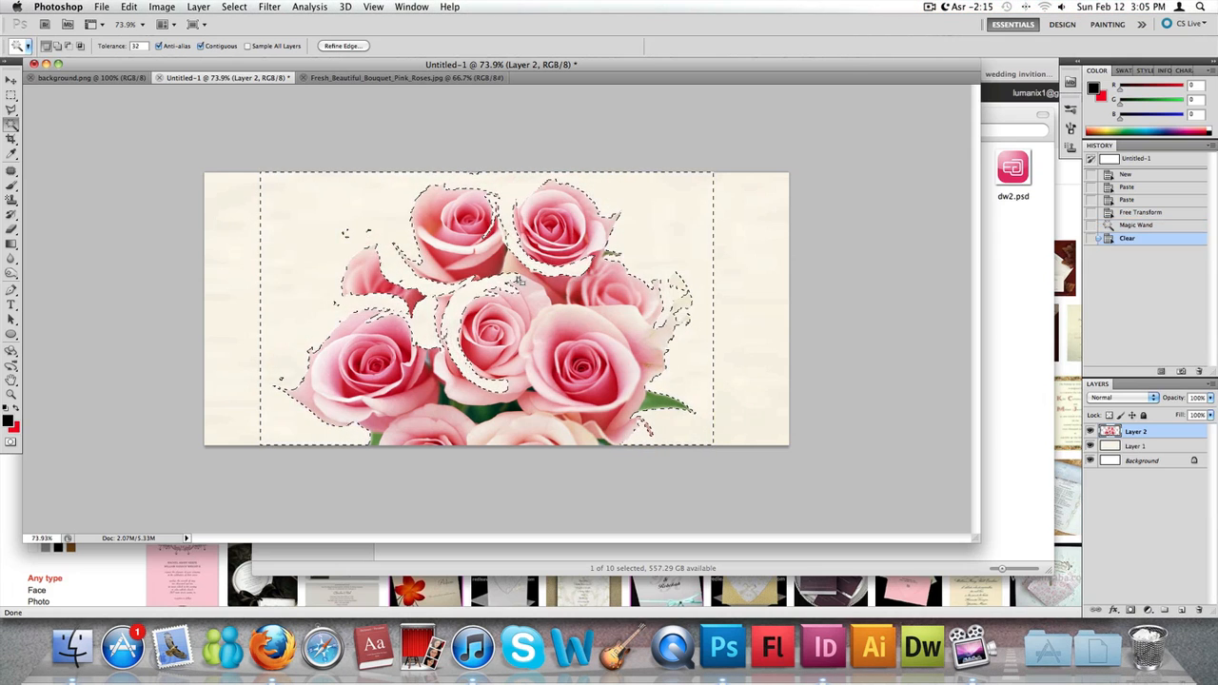
left_click(10, 95)
left_click(114, 198)
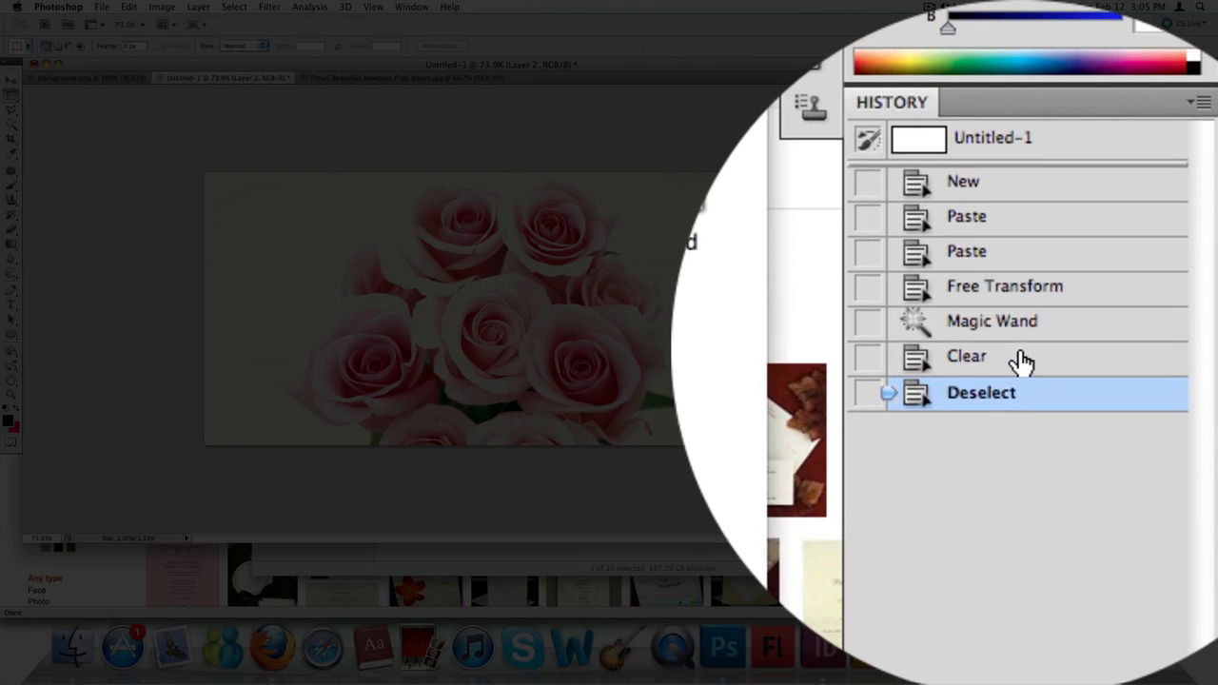
- Undo the Magic Wand selection and clearing by reverting the document history to the Free Transform state
left_click(1141, 238)
left_click(1008, 321)
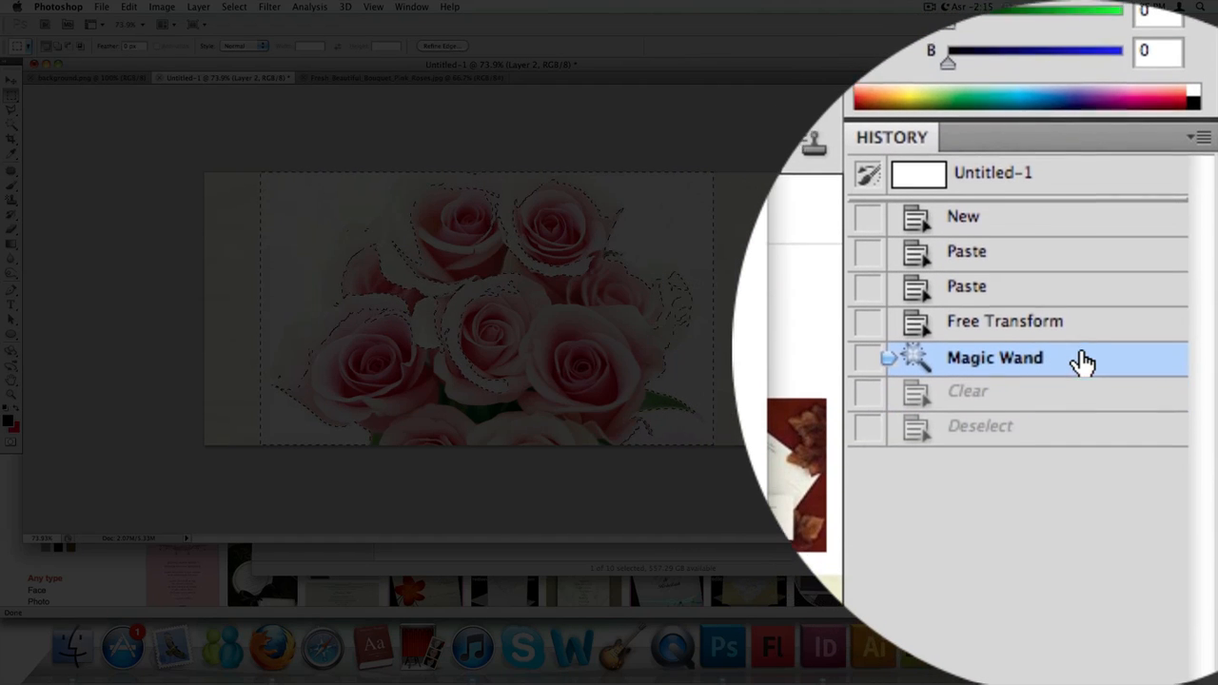
left_click(1082, 348)
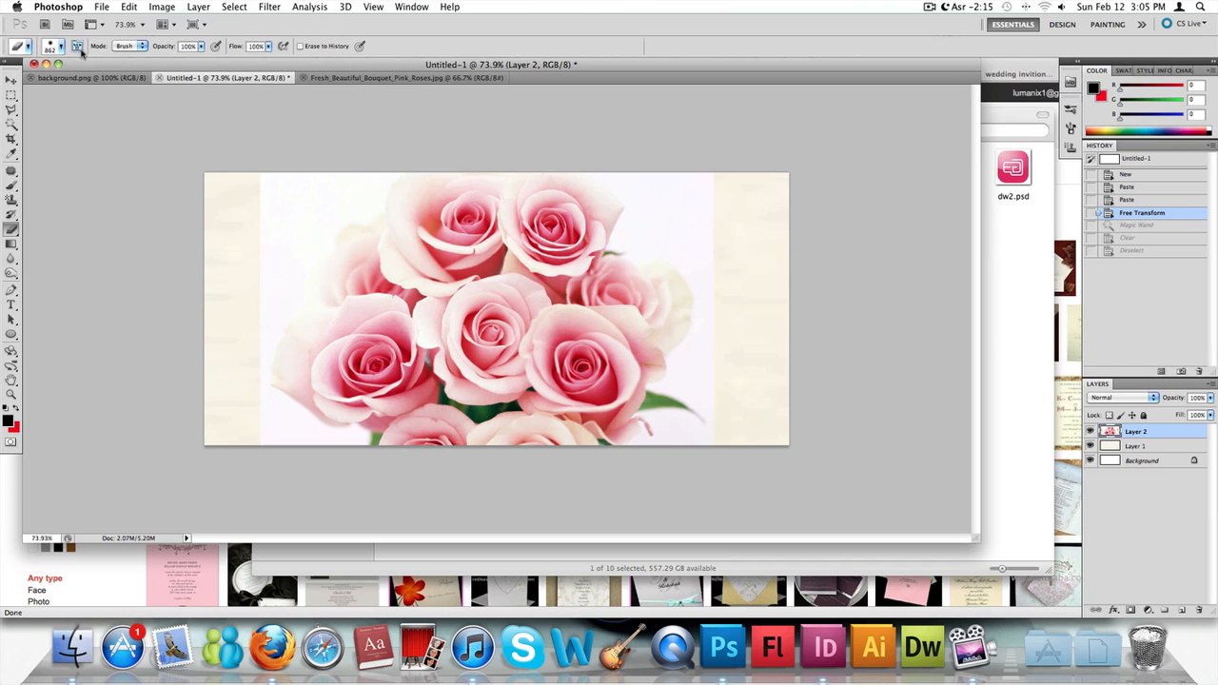
- Set the Eraser brush size to 145 px
left_click(52, 49)
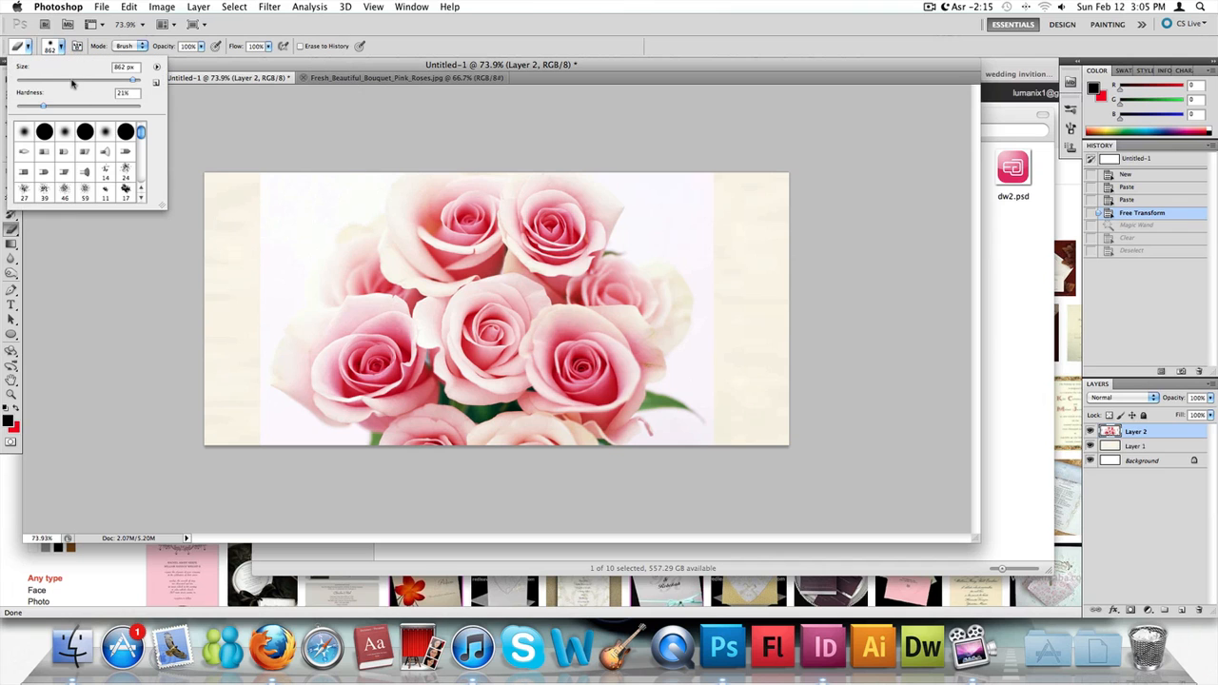
left_click(37, 81)
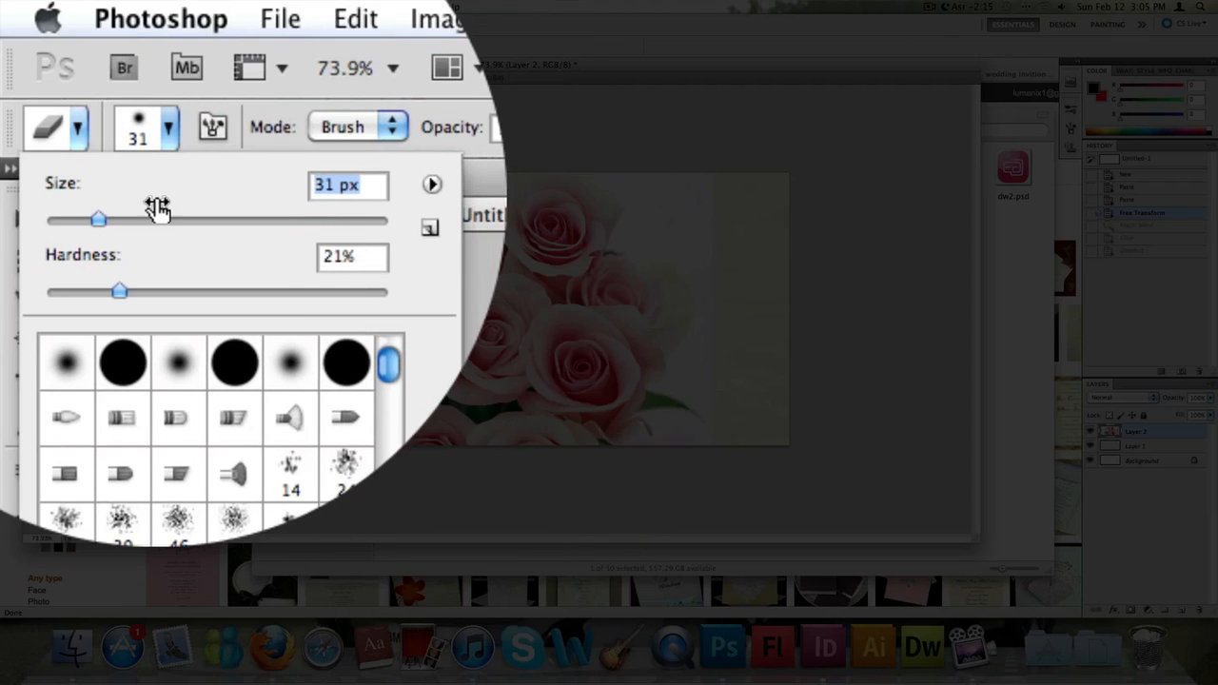
left_click(58, 80)
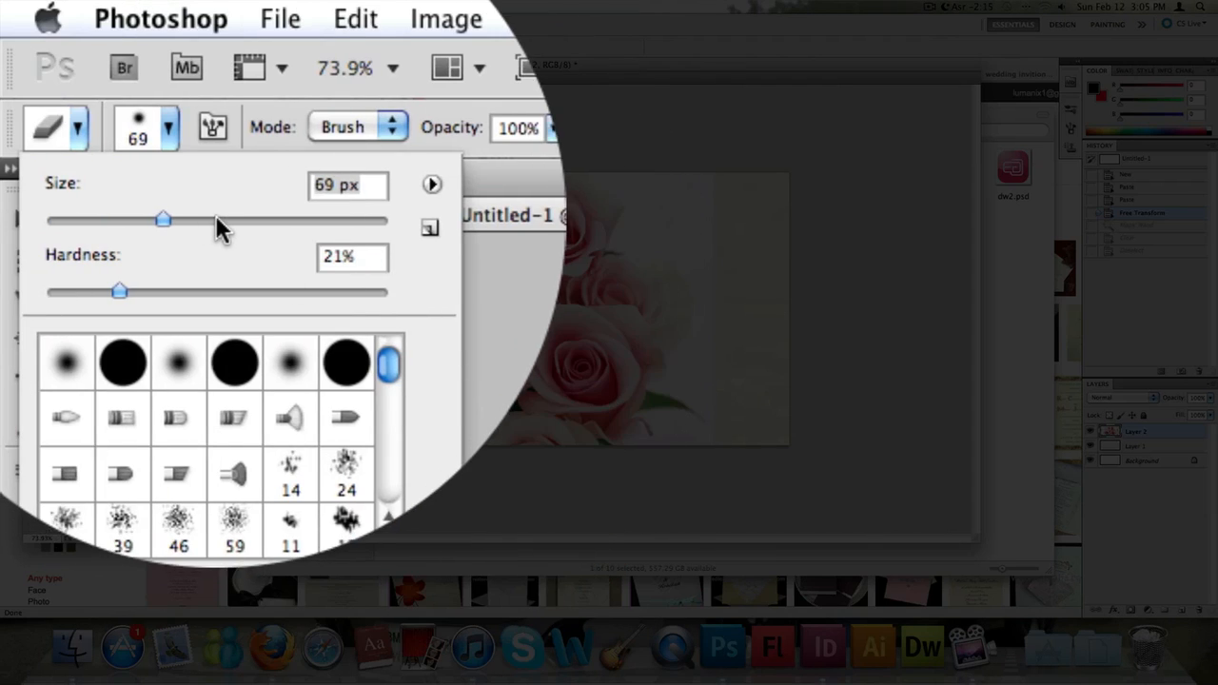
left_click(92, 80)
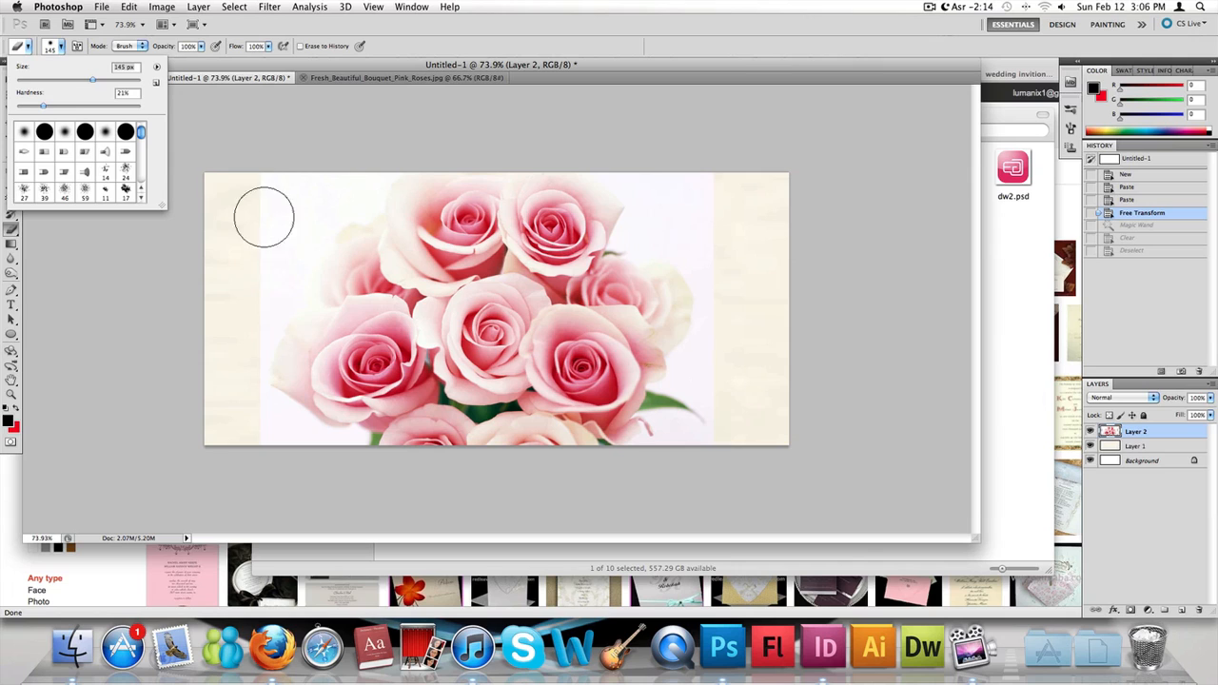
- Erase the white background on both sides of the roses on Layer 2, blending the bouquet's outline softly into the cream background
mouse_move(265, 236)
left_mouse_down()
mouse_move(299, 195)
mouse_move(279, 190)
mouse_move(278, 204)
mouse_move(260, 189)
mouse_move(261, 295)
mouse_move(281, 304)
mouse_move(273, 293)
mouse_move(319, 216)
mouse_move(361, 184)
mouse_move(356, 206)
mouse_move(348, 177)
left_mouse_up()
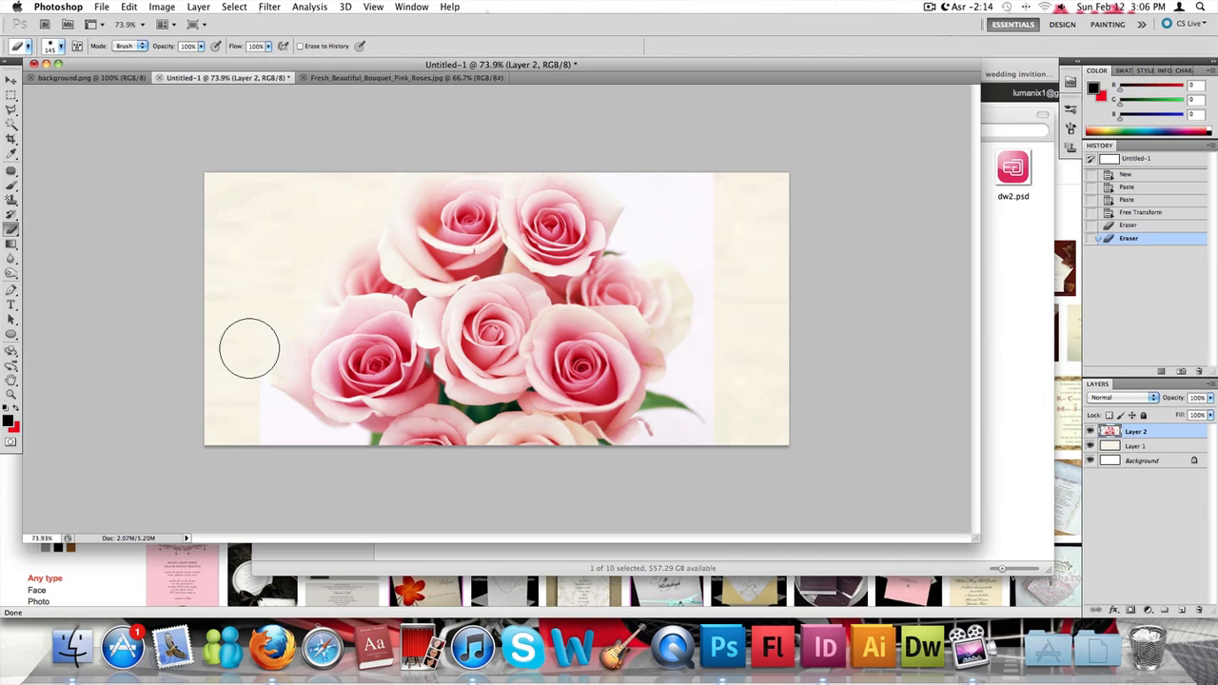
mouse_move(250, 348)
left_mouse_down()
mouse_move(261, 425)
mouse_move(335, 452)
left_mouse_up()
mouse_move(342, 457)
left_mouse_down()
mouse_move(315, 465)
mouse_move(272, 446)
left_mouse_up()
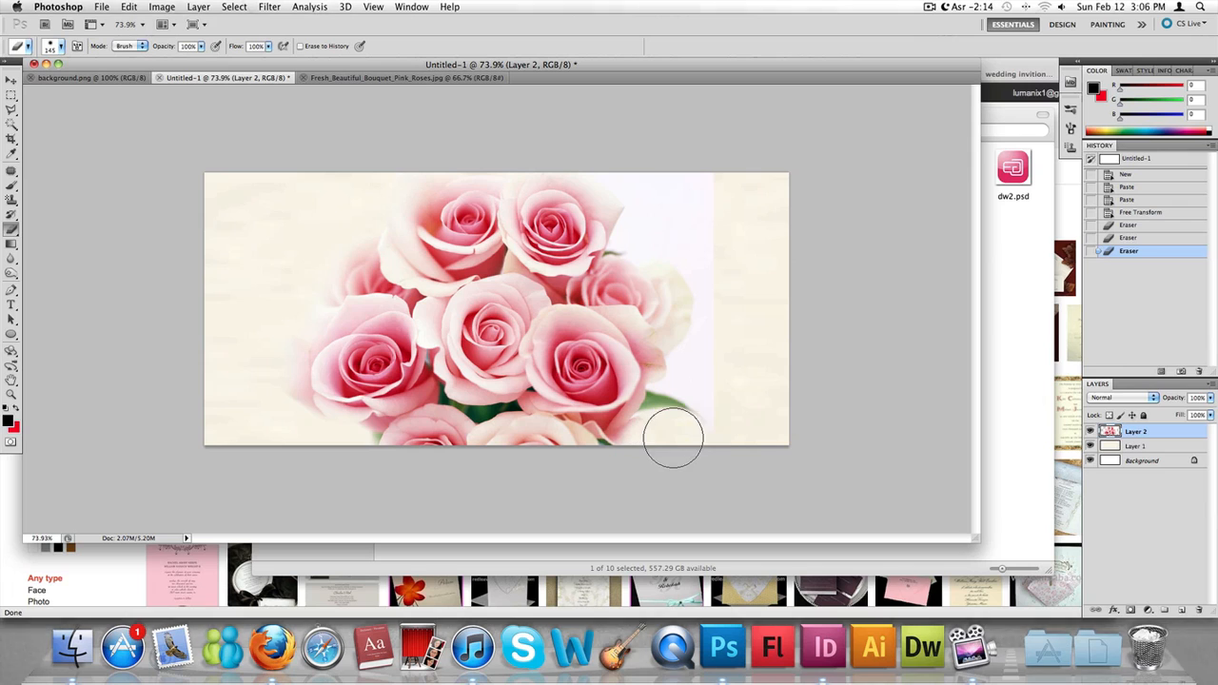
mouse_move(712, 451)
left_mouse_down()
mouse_move(731, 405)
mouse_move(693, 375)
mouse_move(707, 329)
left_mouse_up()
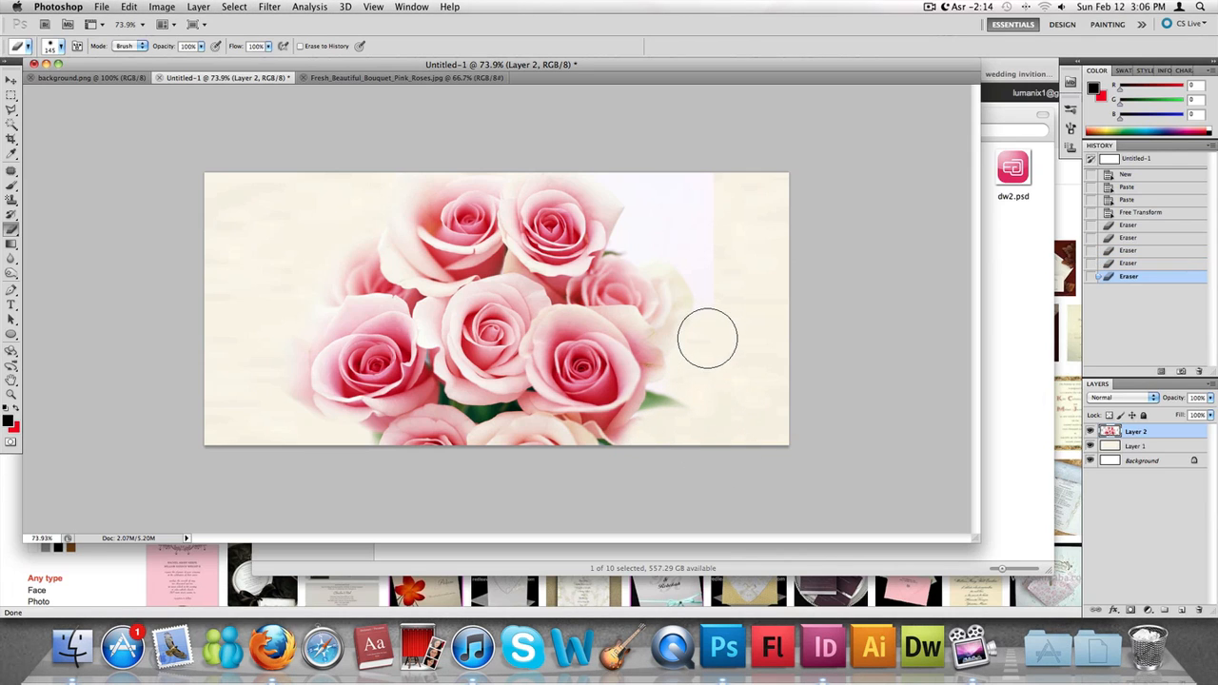
mouse_move(714, 227)
left_mouse_down()
mouse_move(672, 236)
mouse_move(696, 249)
mouse_move(652, 220)
mouse_move(639, 226)
mouse_move(720, 190)
mouse_move(642, 168)
left_mouse_up()
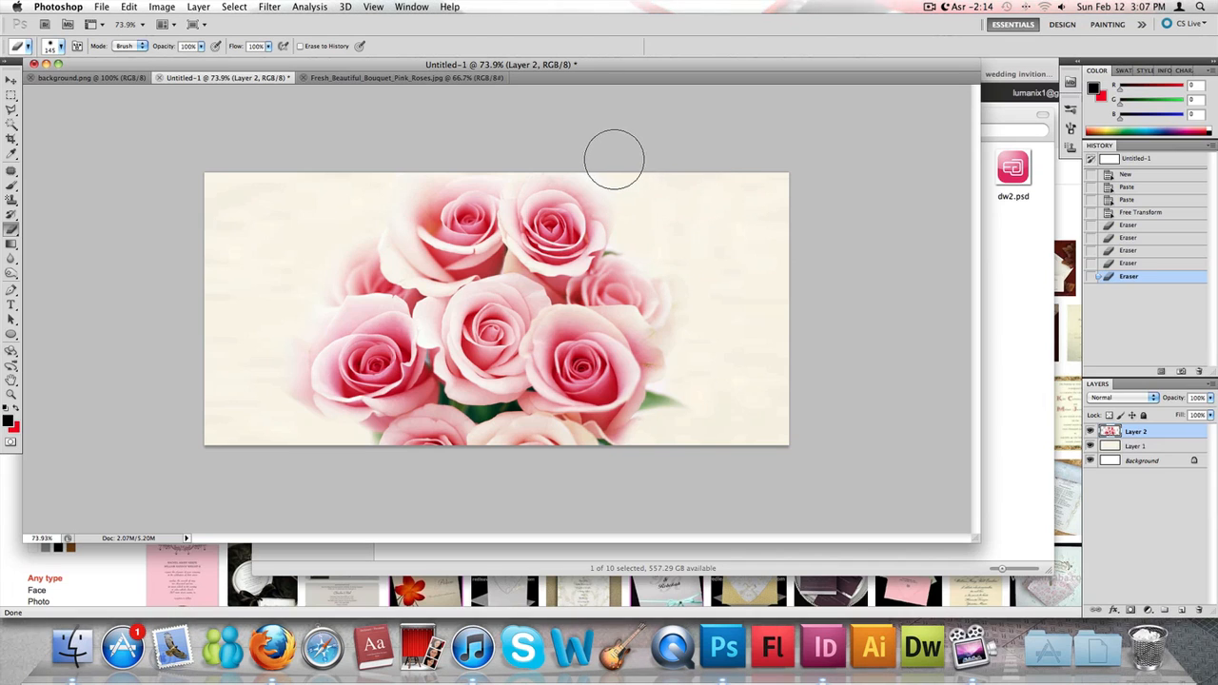
left_click(342, 169)
key("m")
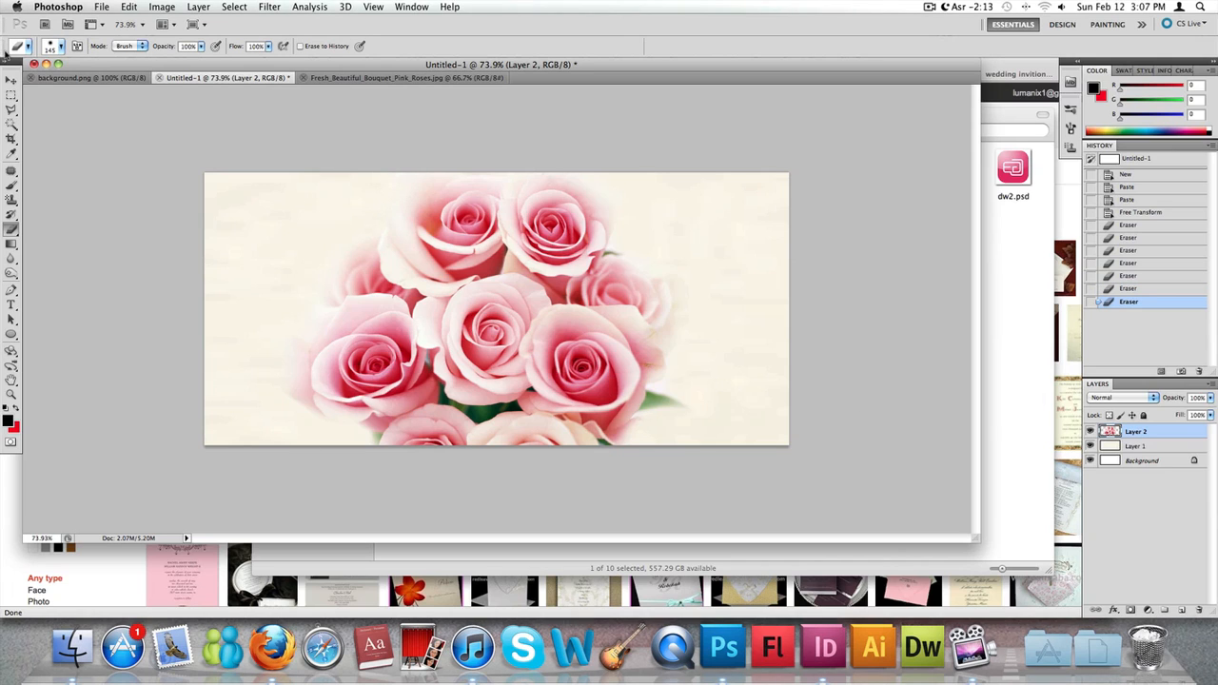
- Open the Blending Options of the roses layer, Layer 2
right_click(1126, 432)
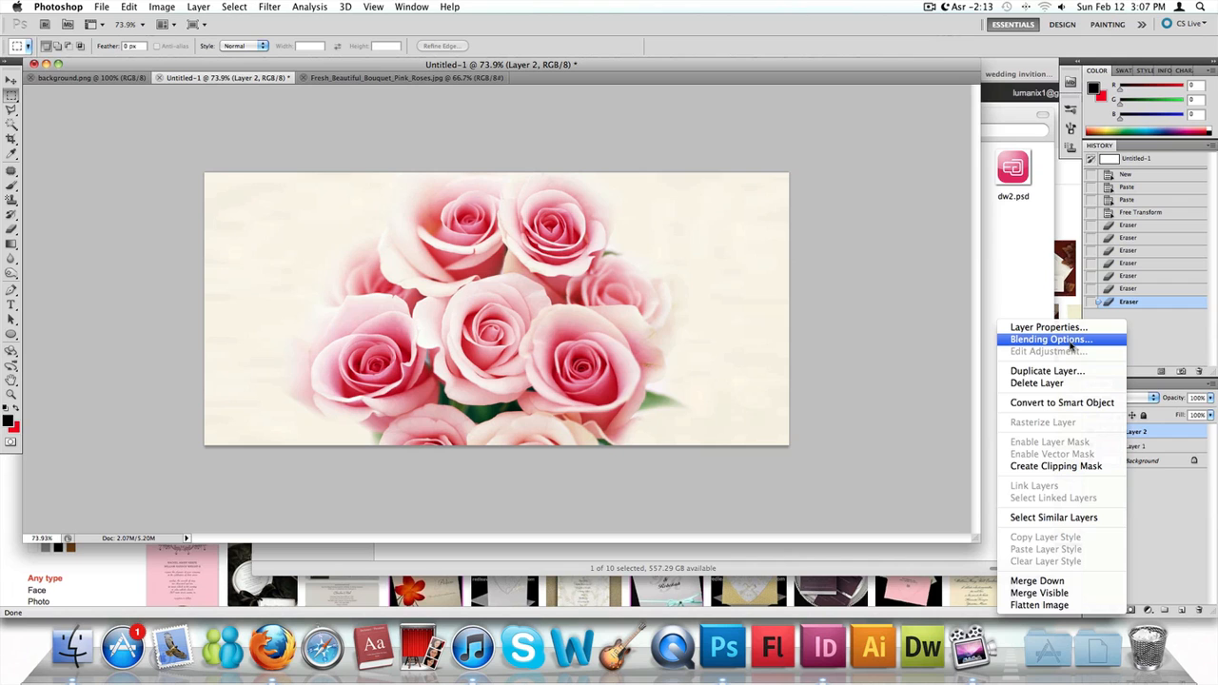
left_click(1161, 434)
right_click(1156, 433)
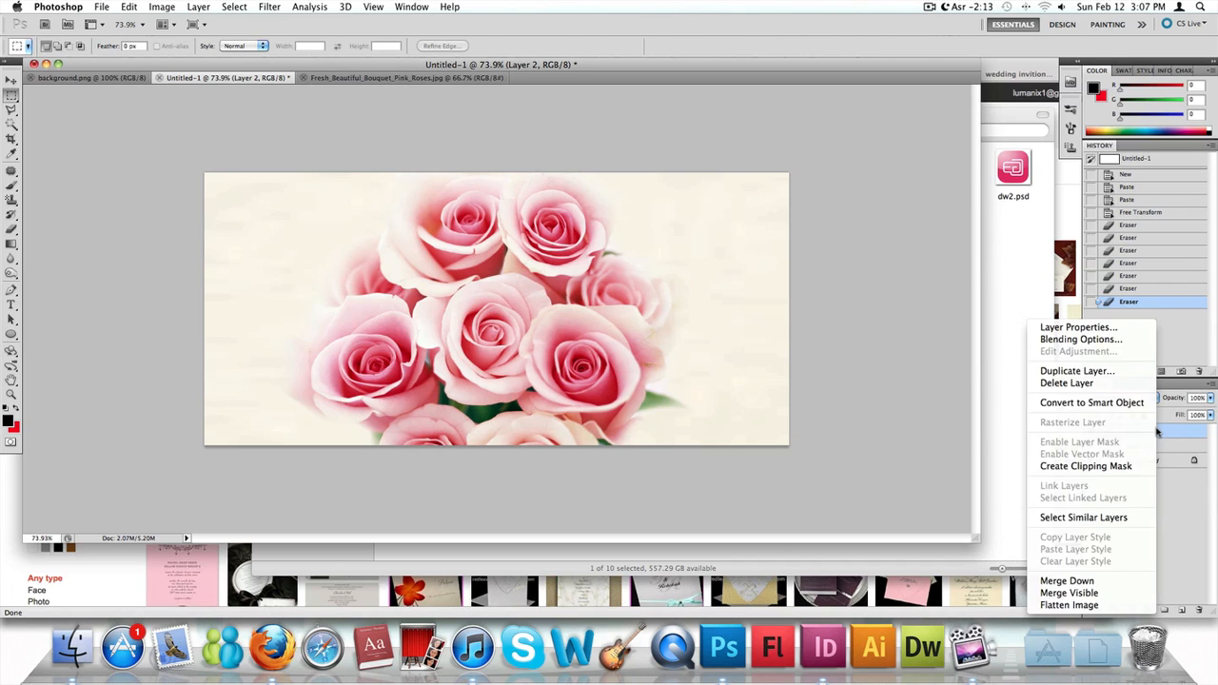
left_click(965, 323)
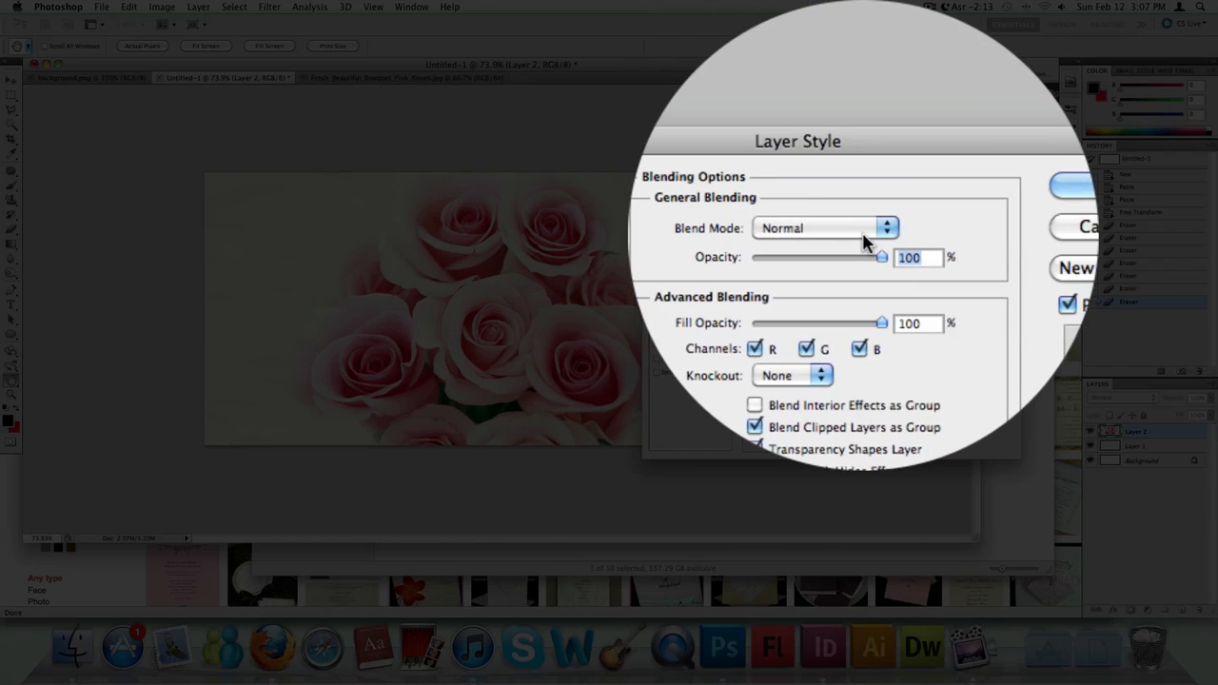
- Try the Darken and Color Burn blend modes on the roses layer, moving the dialog aside to uncover the card
left_click(864, 237)
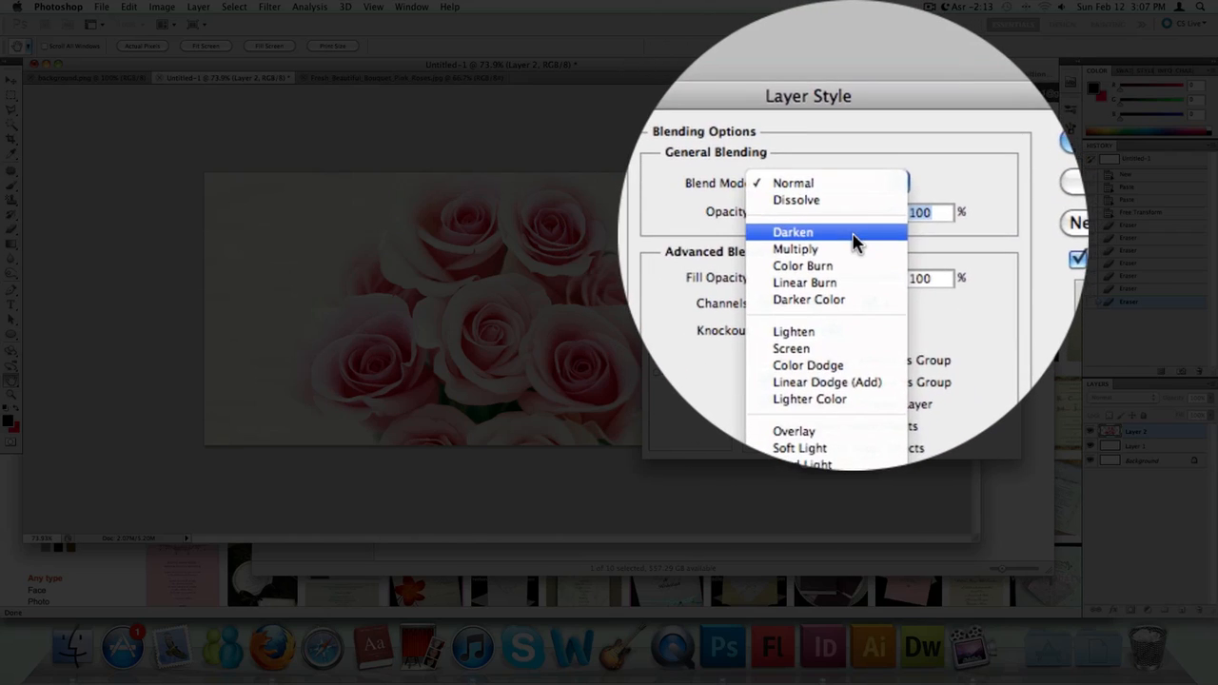
left_click(865, 231)
left_click(865, 230)
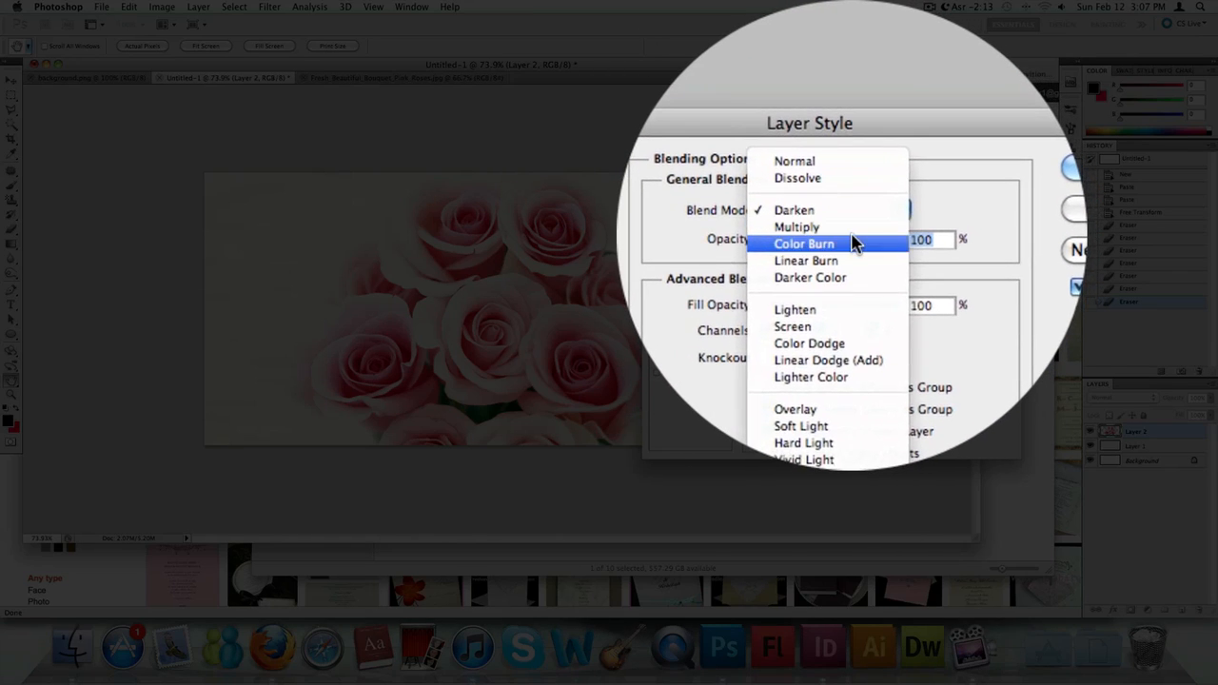
left_click(852, 246)
left_click_drag(861, 166, 918, 167)
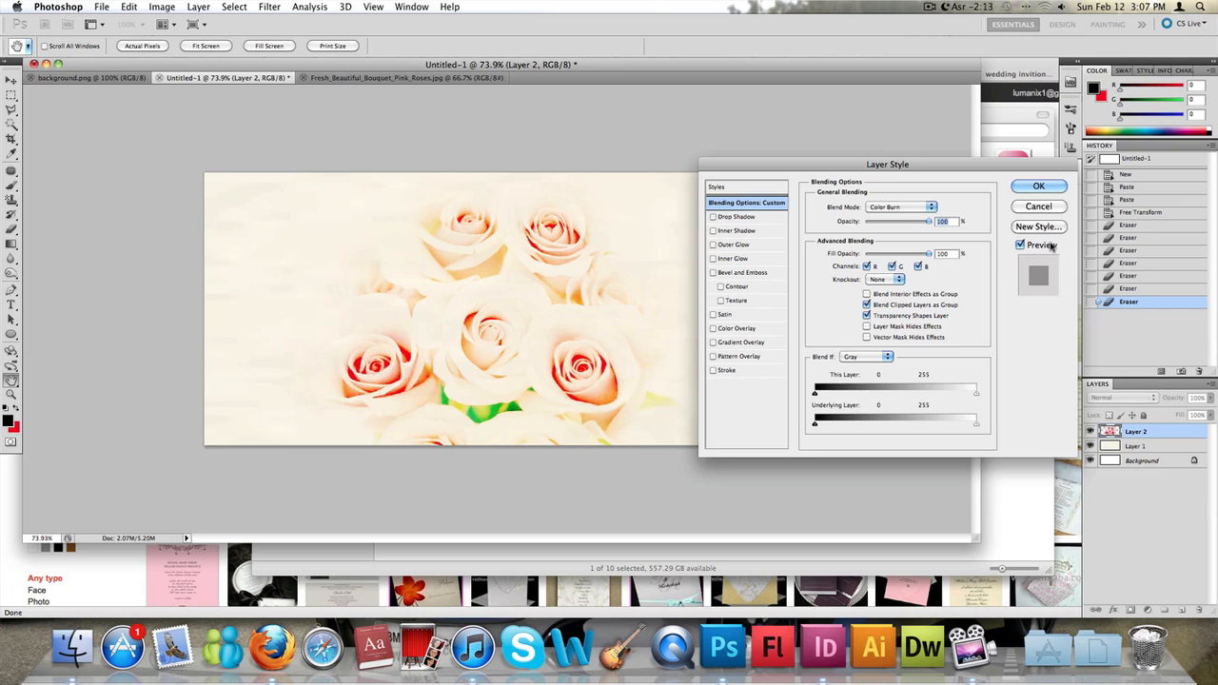
- Try the Darker Color, Lighten and Screen blend modes on the roses layer
left_click(903, 207)
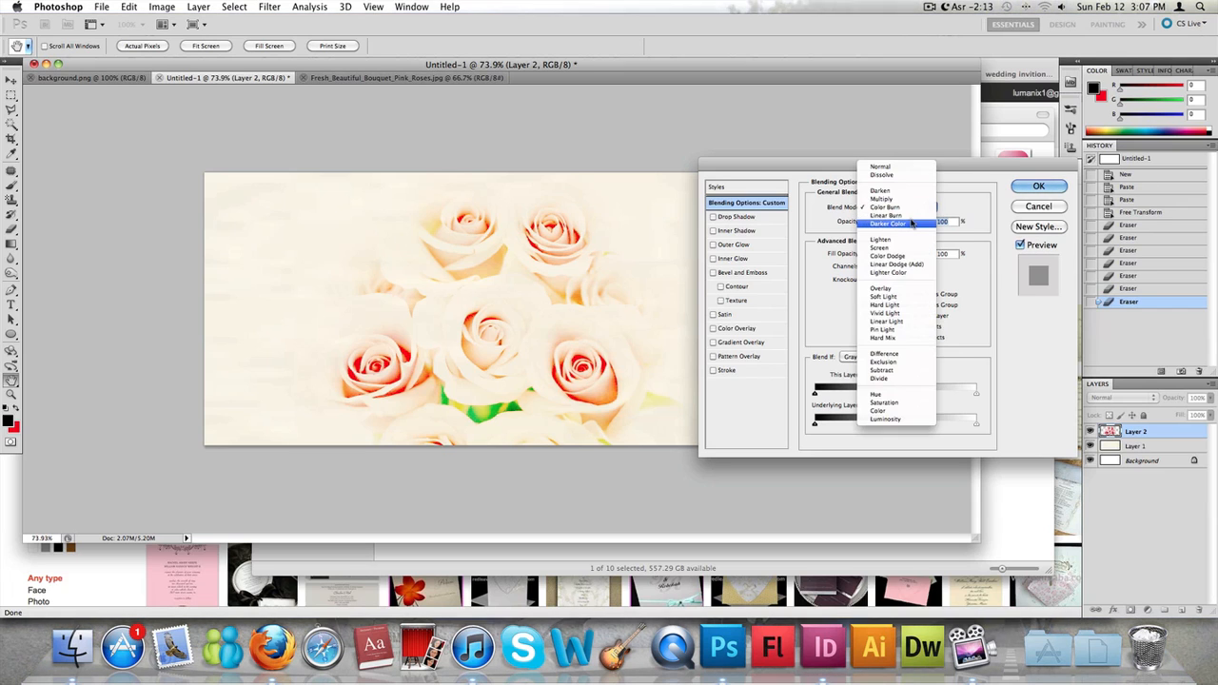
left_click(911, 213)
left_click(910, 209)
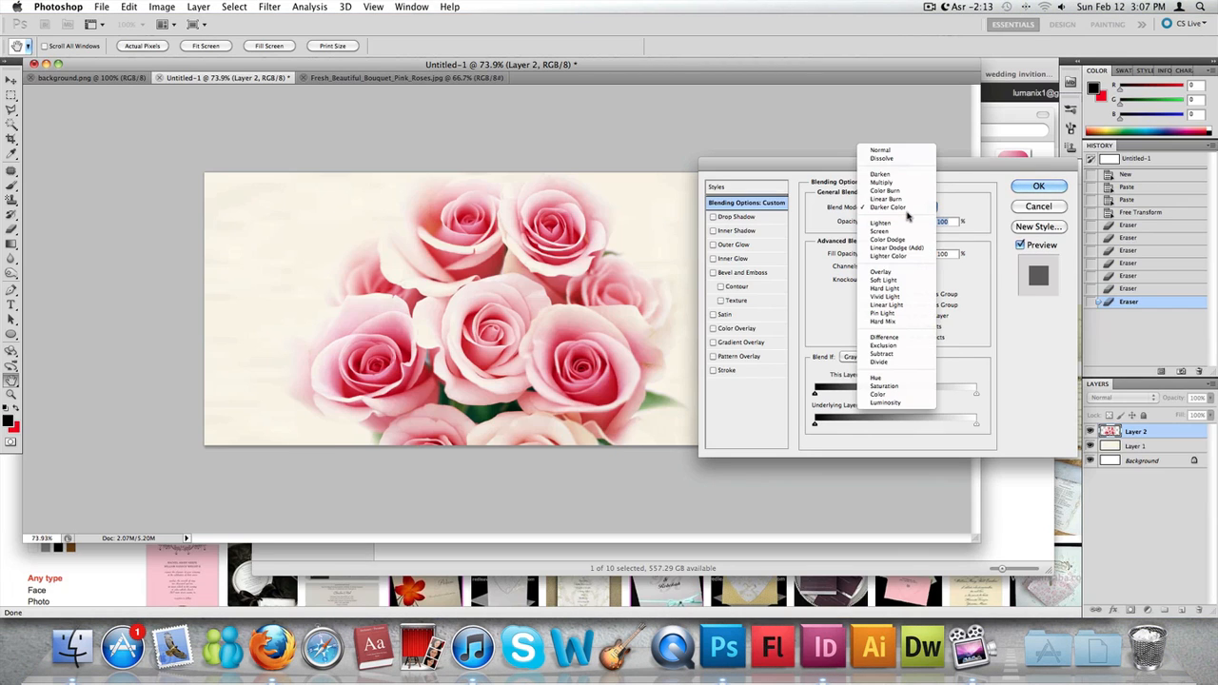
left_click(901, 225)
left_click(909, 209)
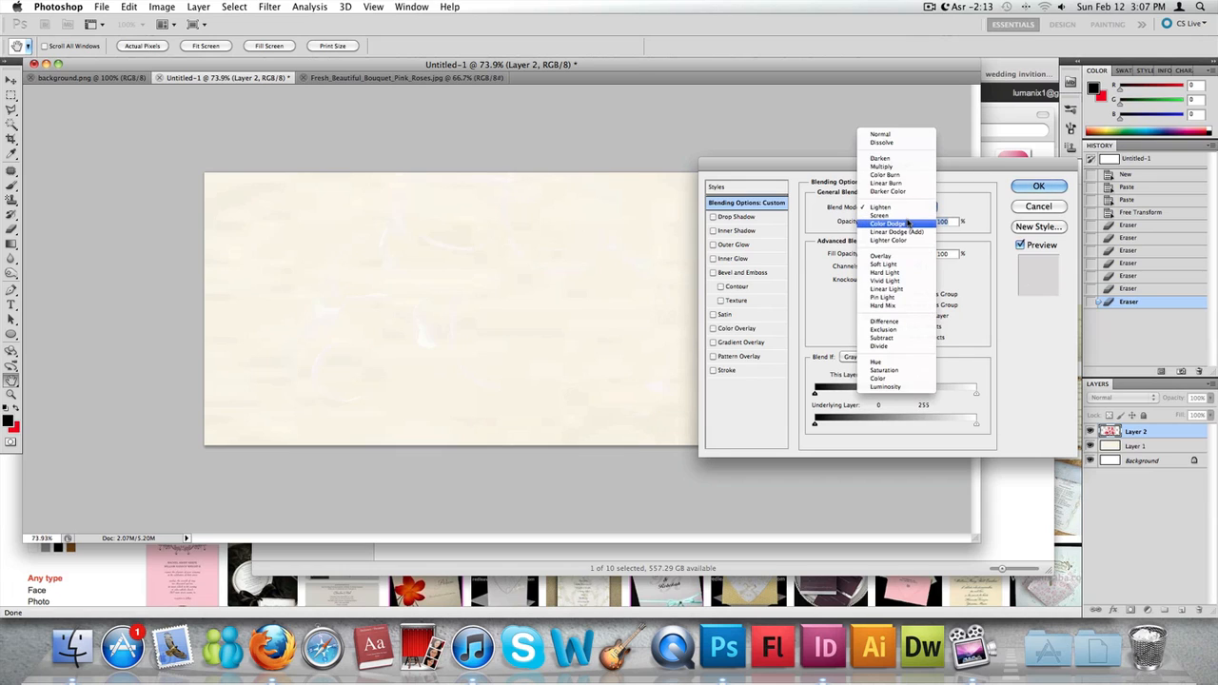
left_click(908, 215)
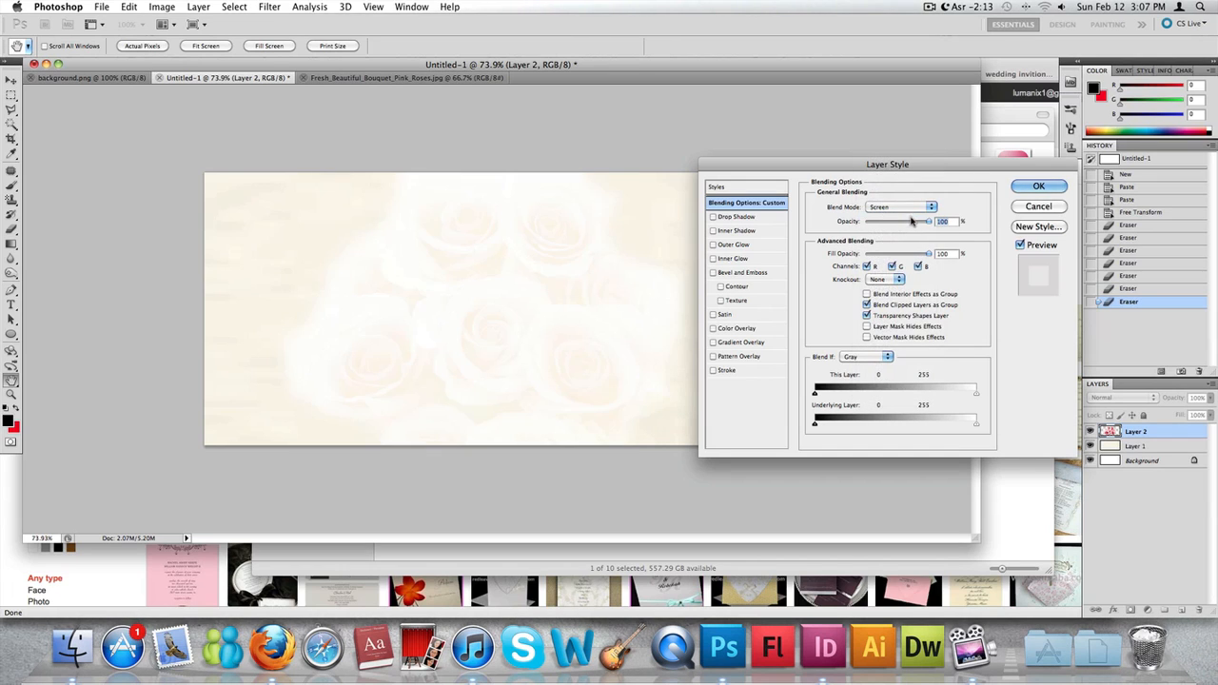
- Try the Linear Dodge (Add), Overlay and Soft Light blend modes on the roses layer
left_click(909, 208)
left_click(912, 223)
left_click(912, 208)
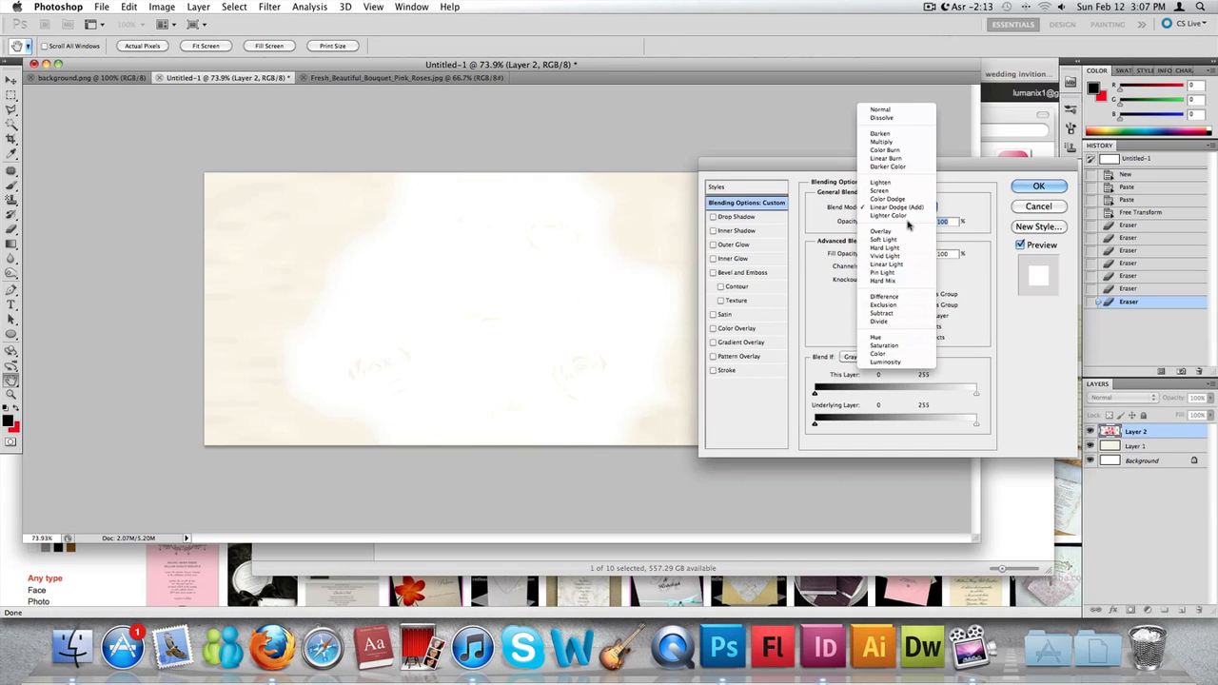
left_click(908, 232)
left_click(914, 208)
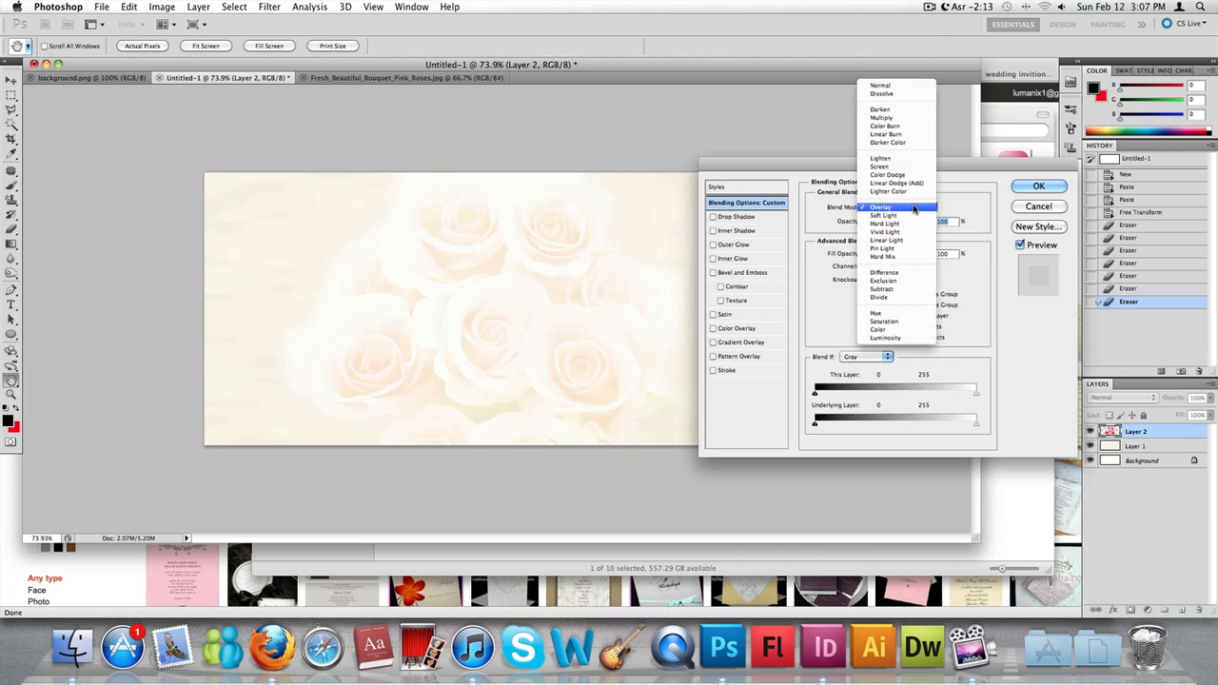
left_click(907, 217)
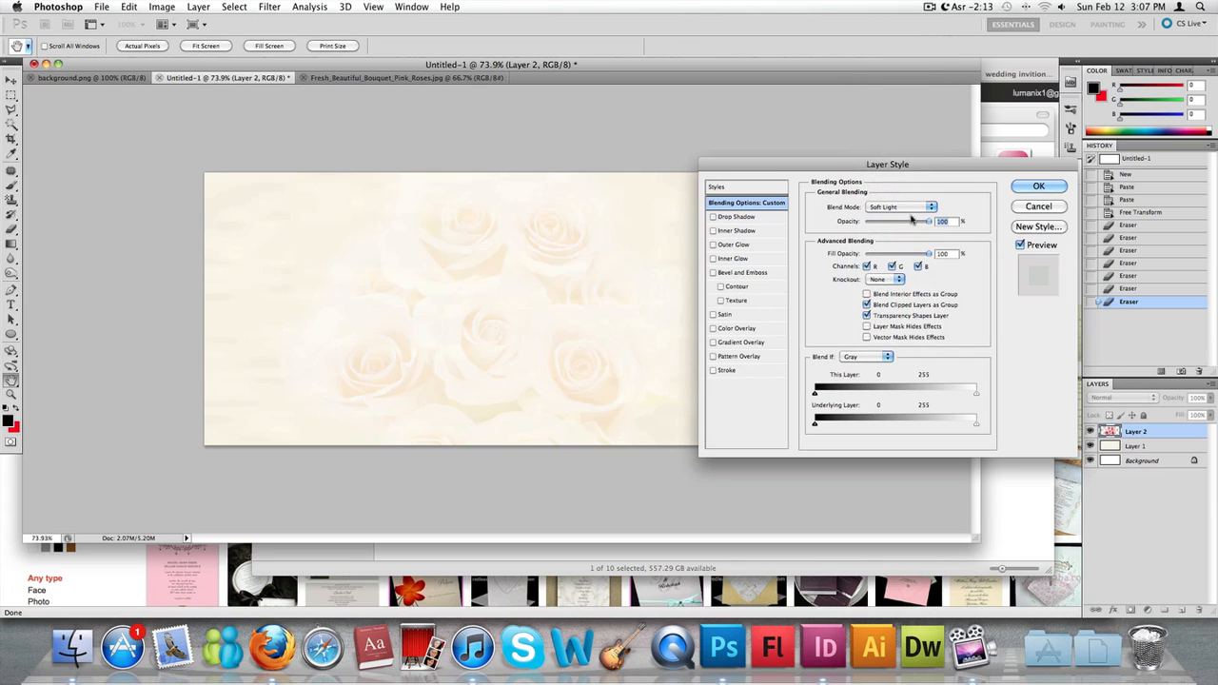
- Try the Vivid Light, Hard Light and Hard Mix blend modes on the roses layer
left_click(918, 209)
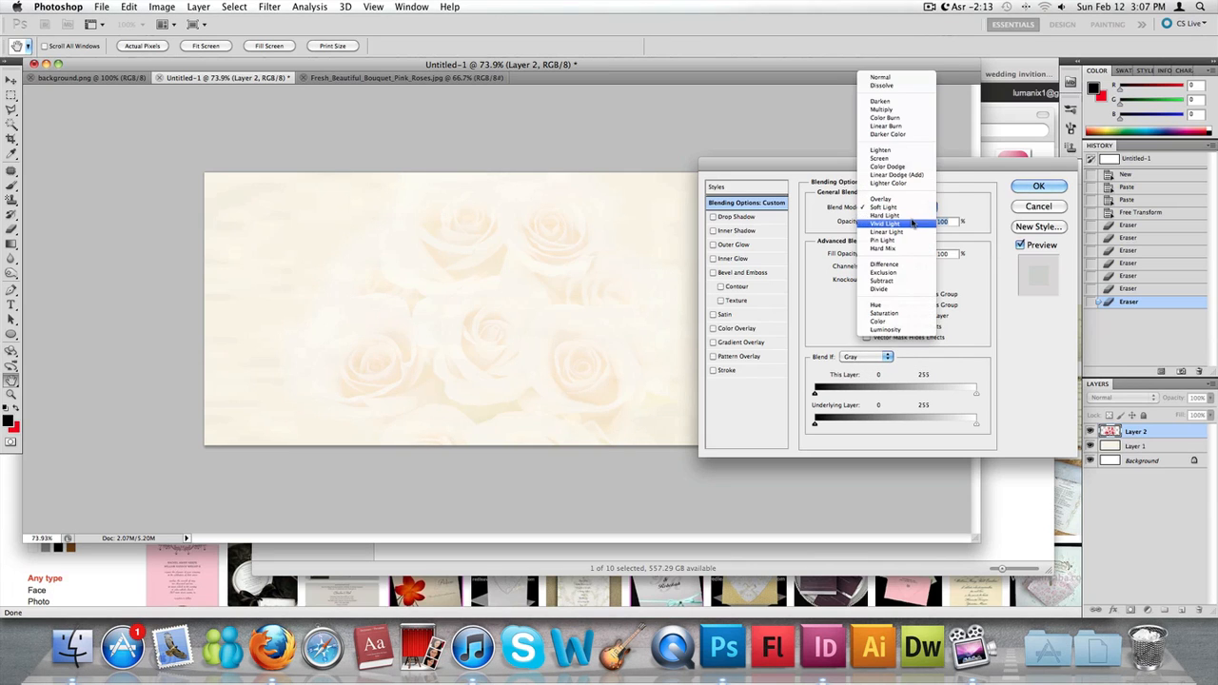
left_click(911, 223)
left_click(913, 211)
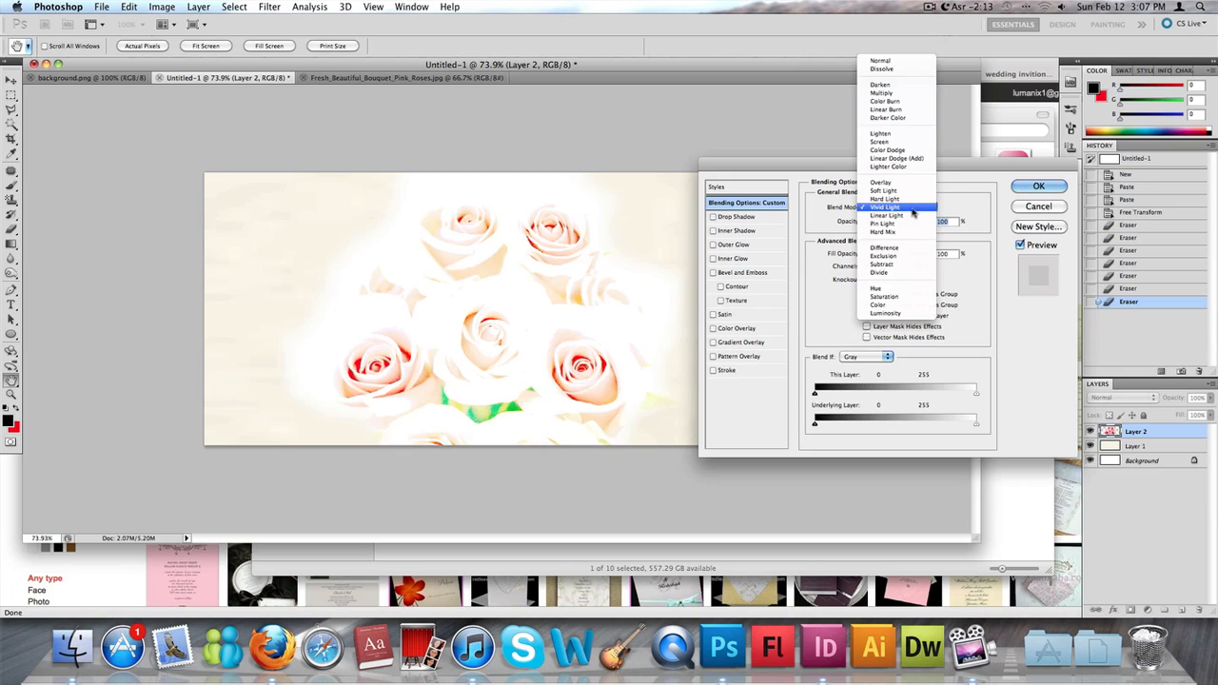
left_click(914, 199)
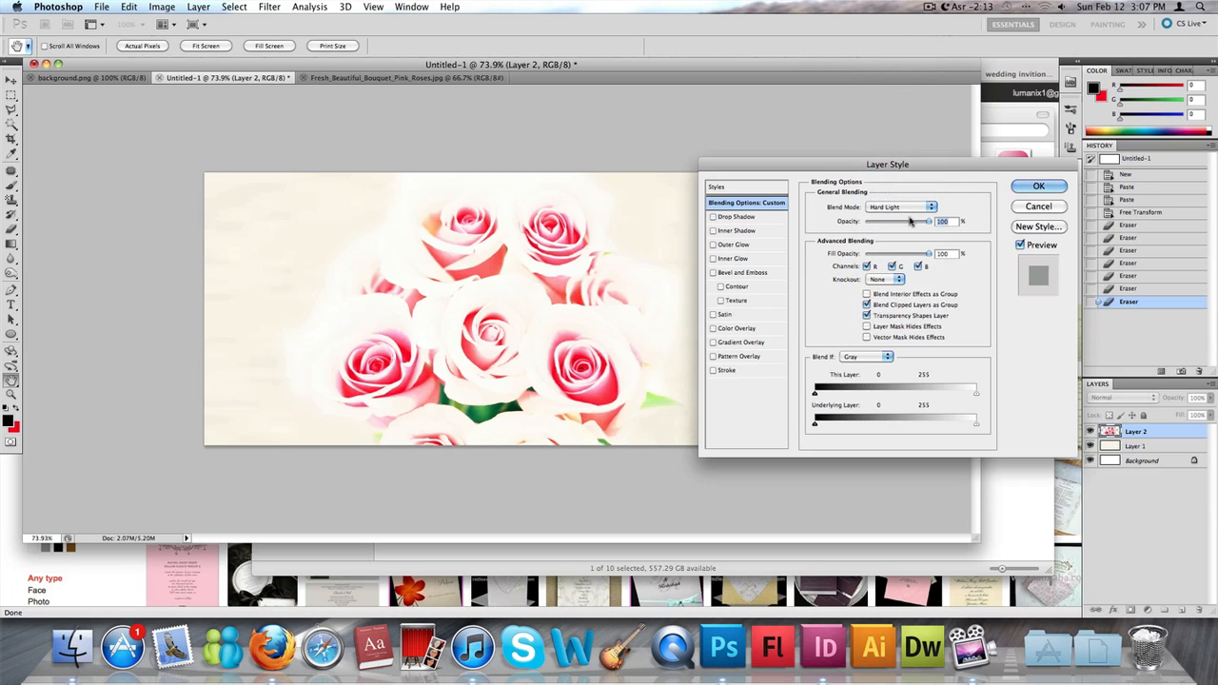
left_click(911, 211)
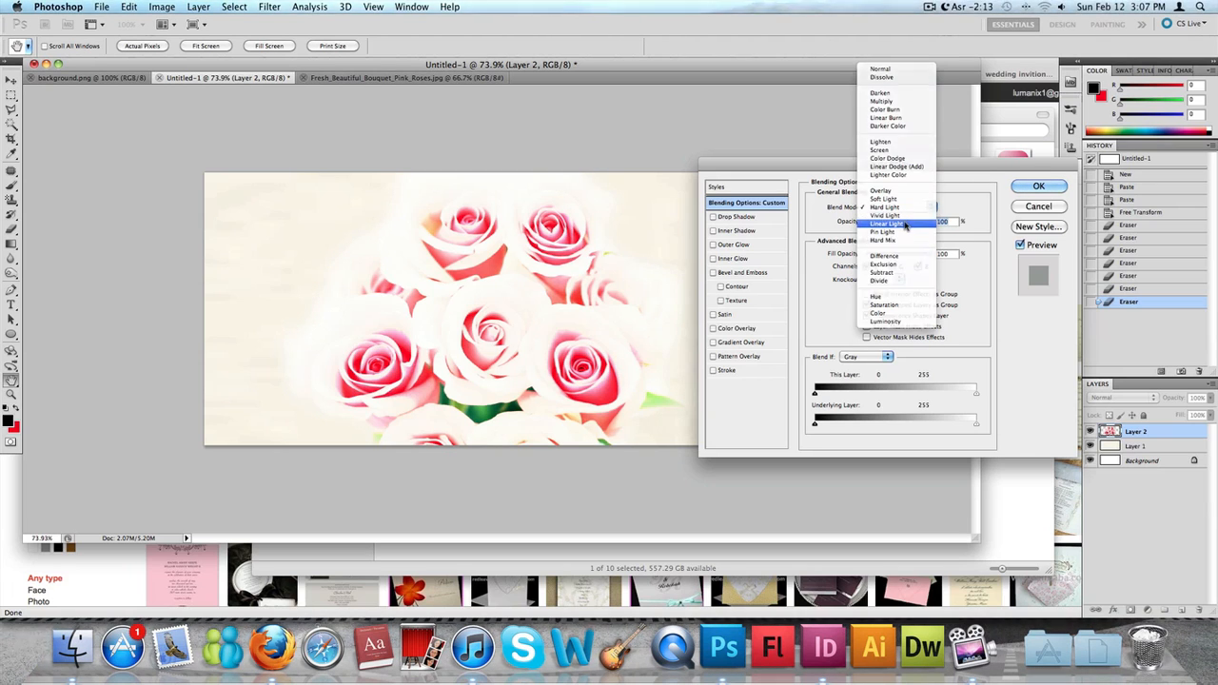
left_click(910, 217)
left_click(911, 213)
left_click(903, 223)
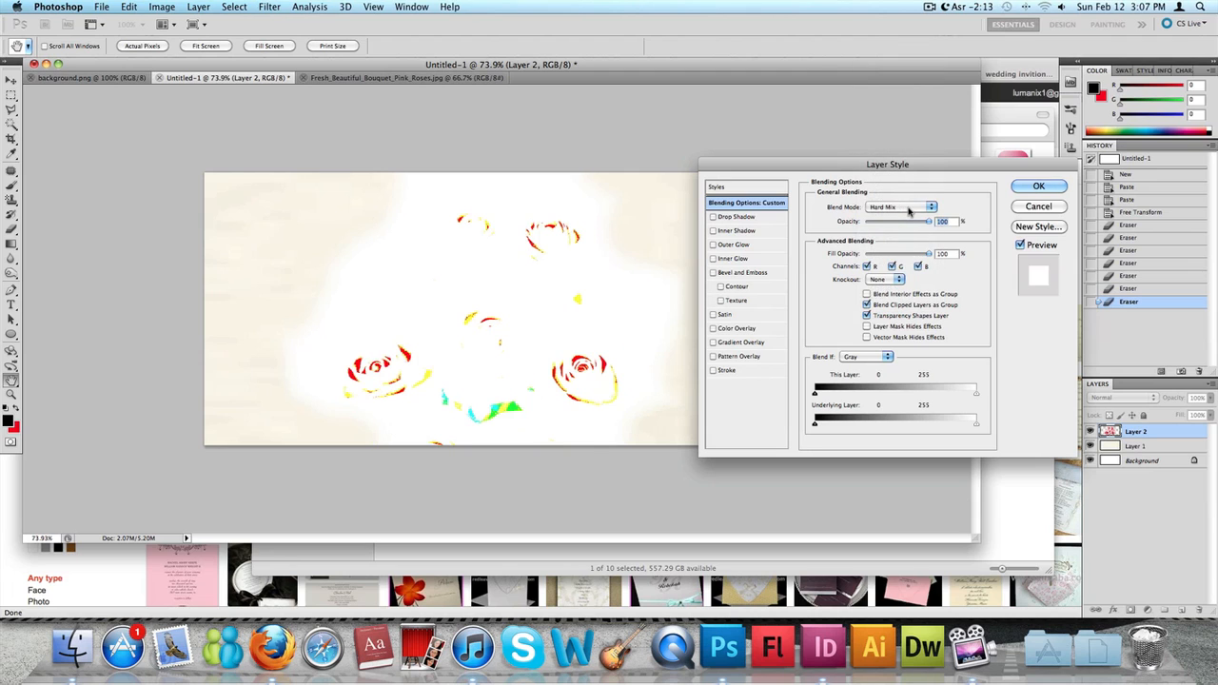
- Try the Pin Light blend mode and return to Soft Light for comparison on the roses layer
left_click(909, 212)
left_click(913, 199)
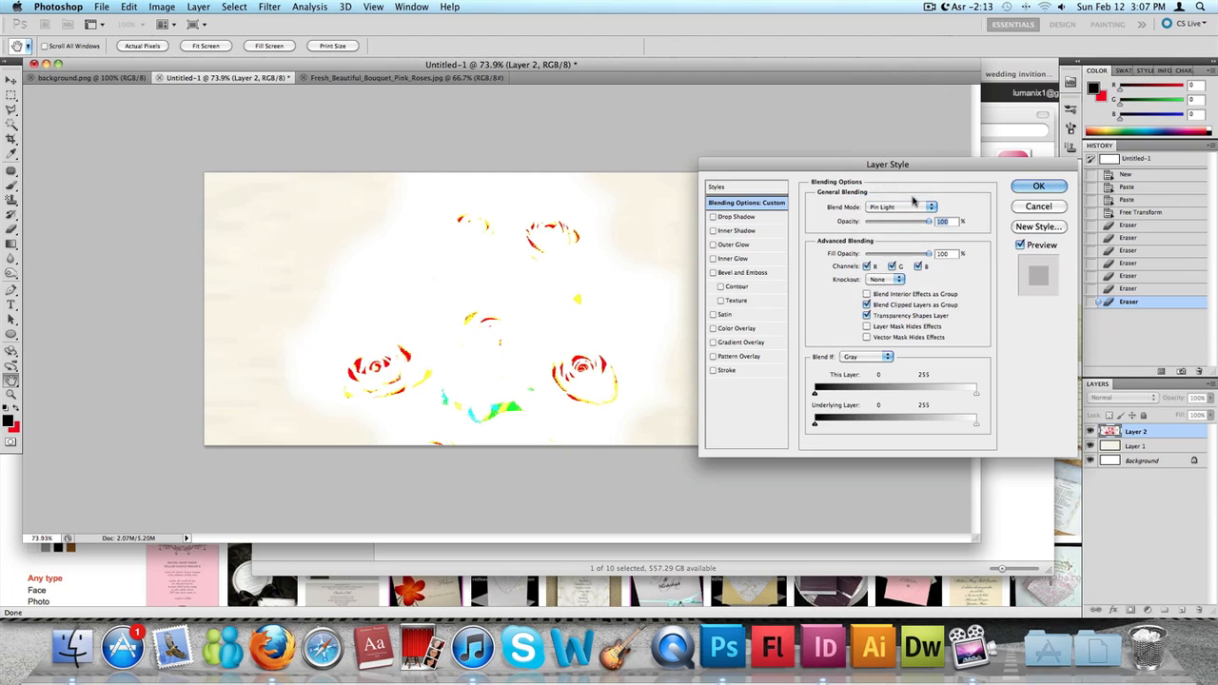
left_click(912, 205)
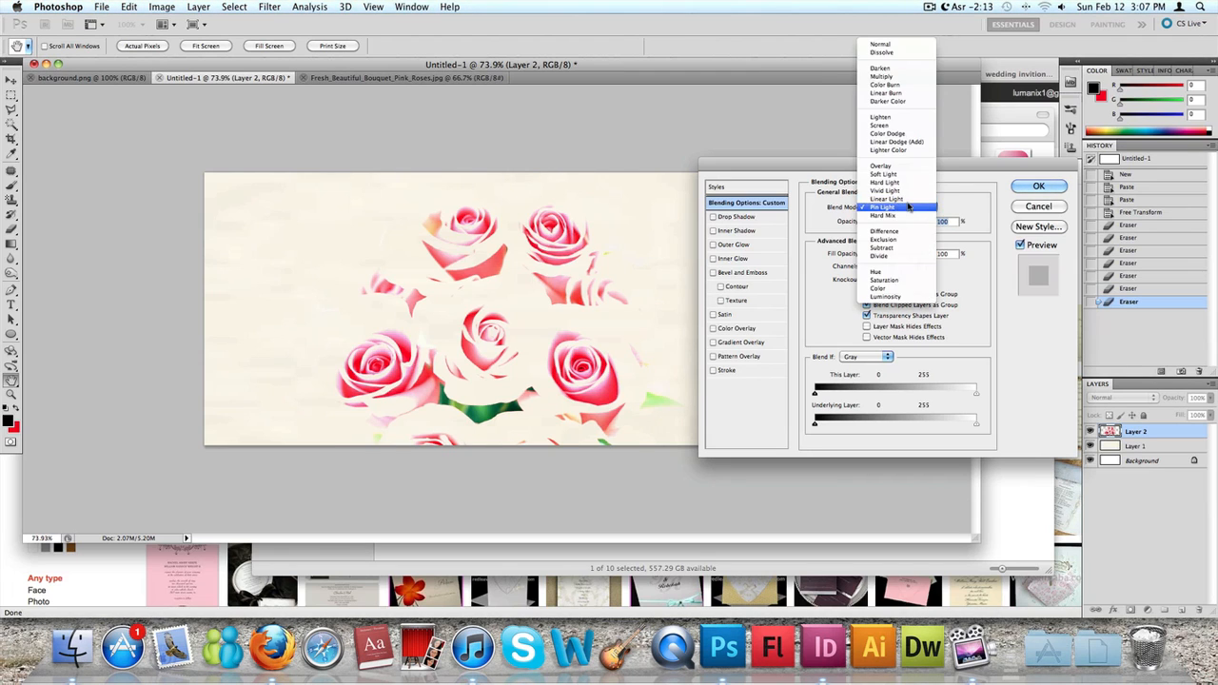
left_click(910, 180)
- Set the roses layer's blend mode to Overlay and apply the layer style
left_click(903, 208)
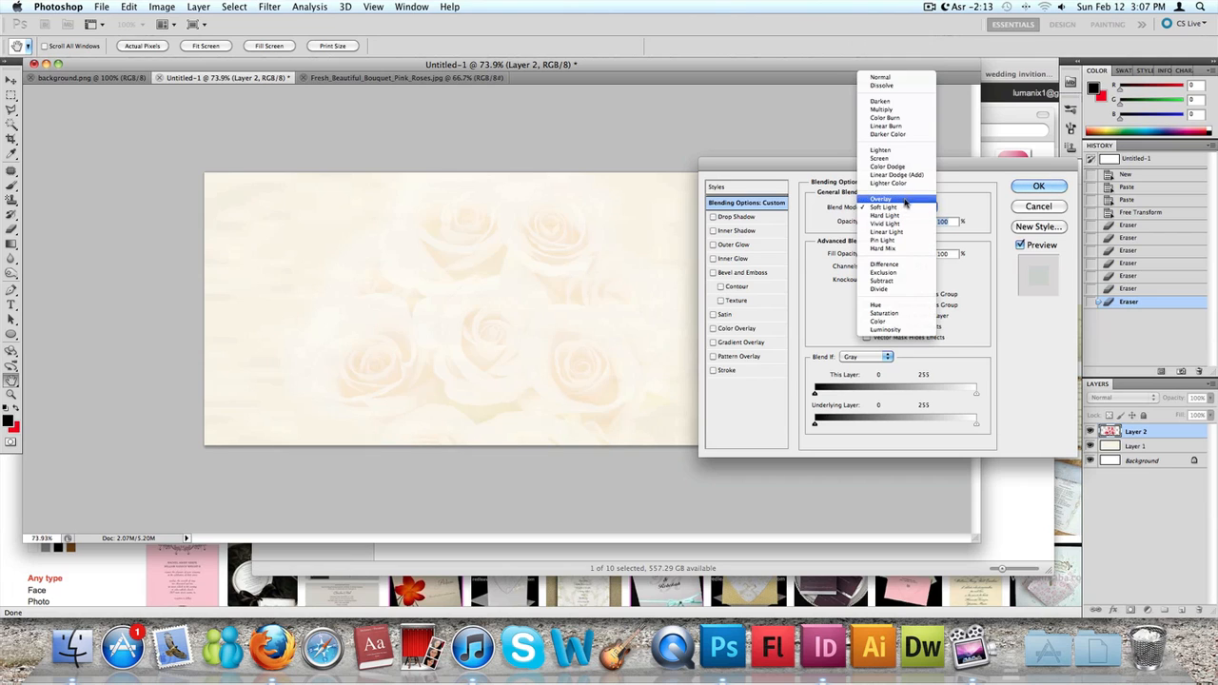
left_click(894, 198)
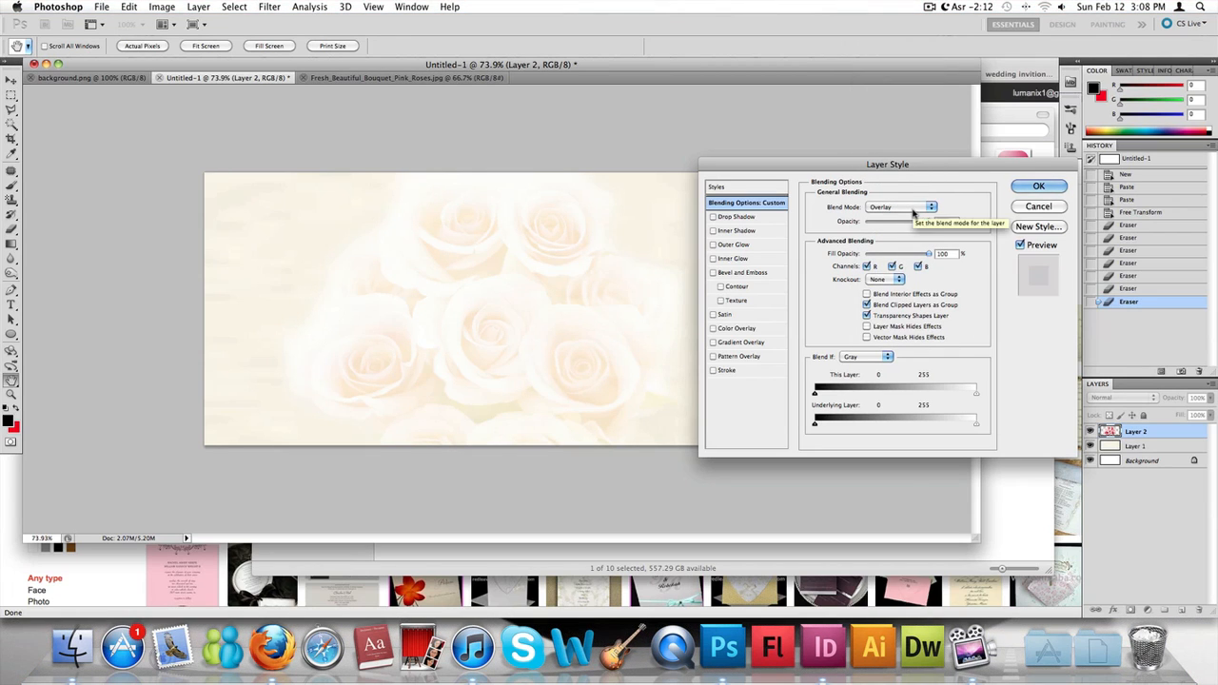
key("Return")
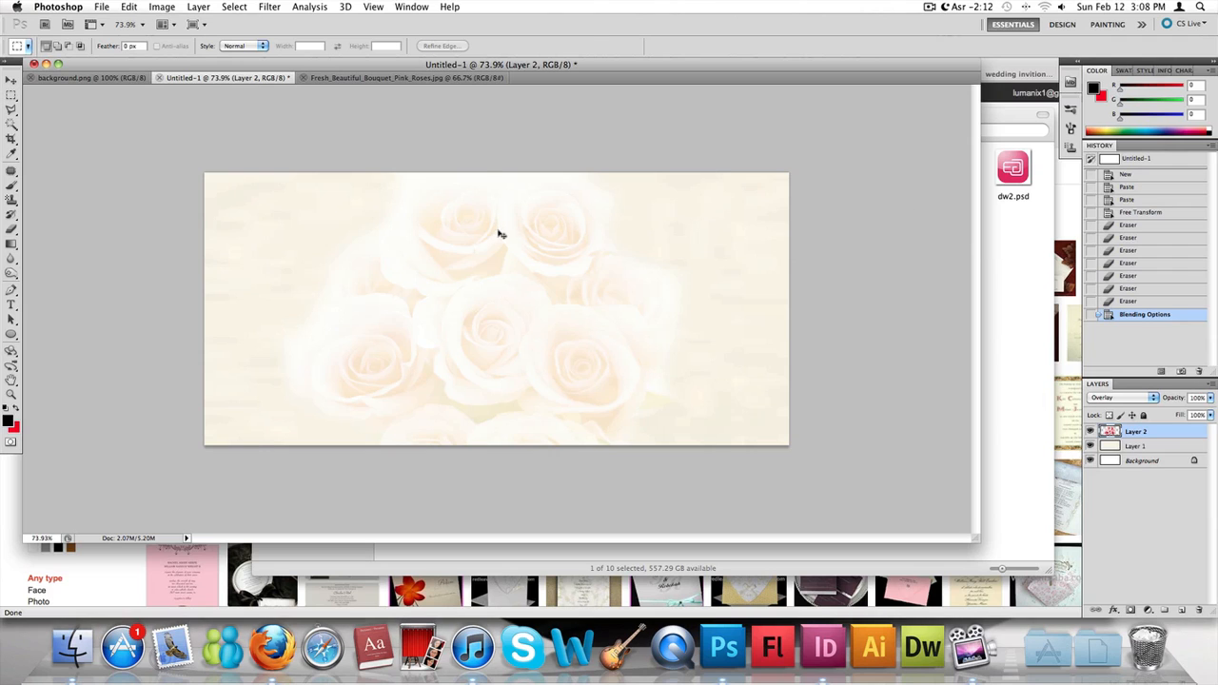
- Scale the roses layer up to 107.59% with Free Transform and reposition it over the card's centre
key("super+t")
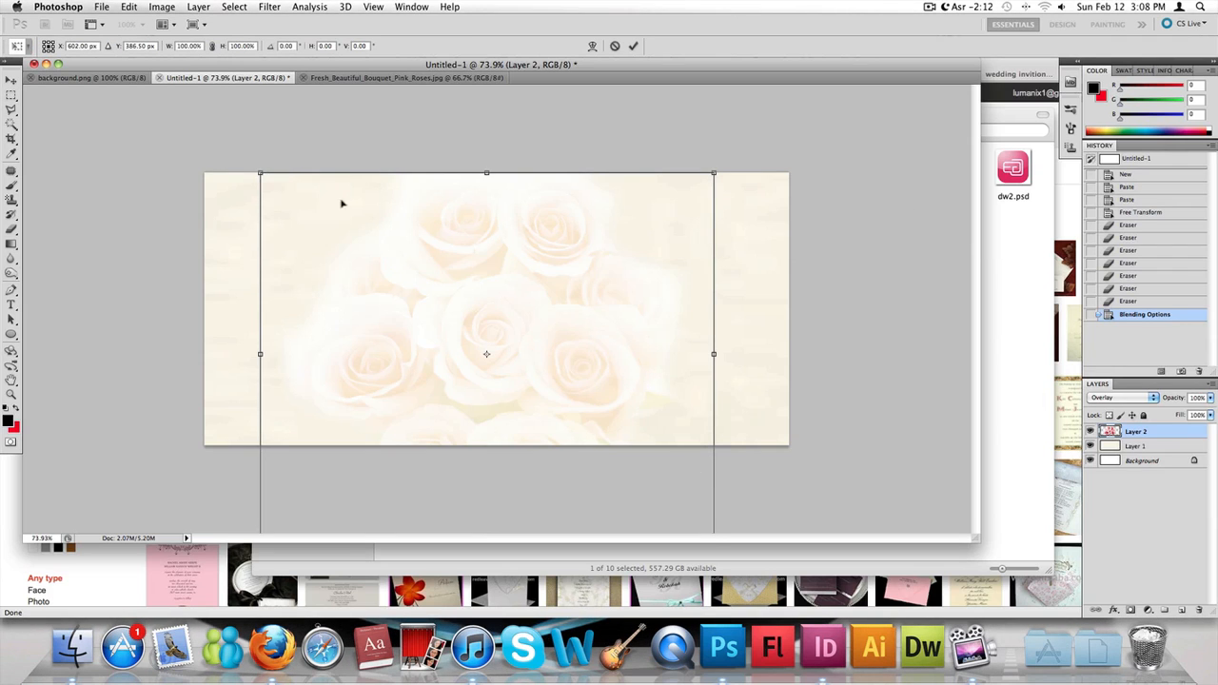
left_click_drag(261, 175, 218, 157)
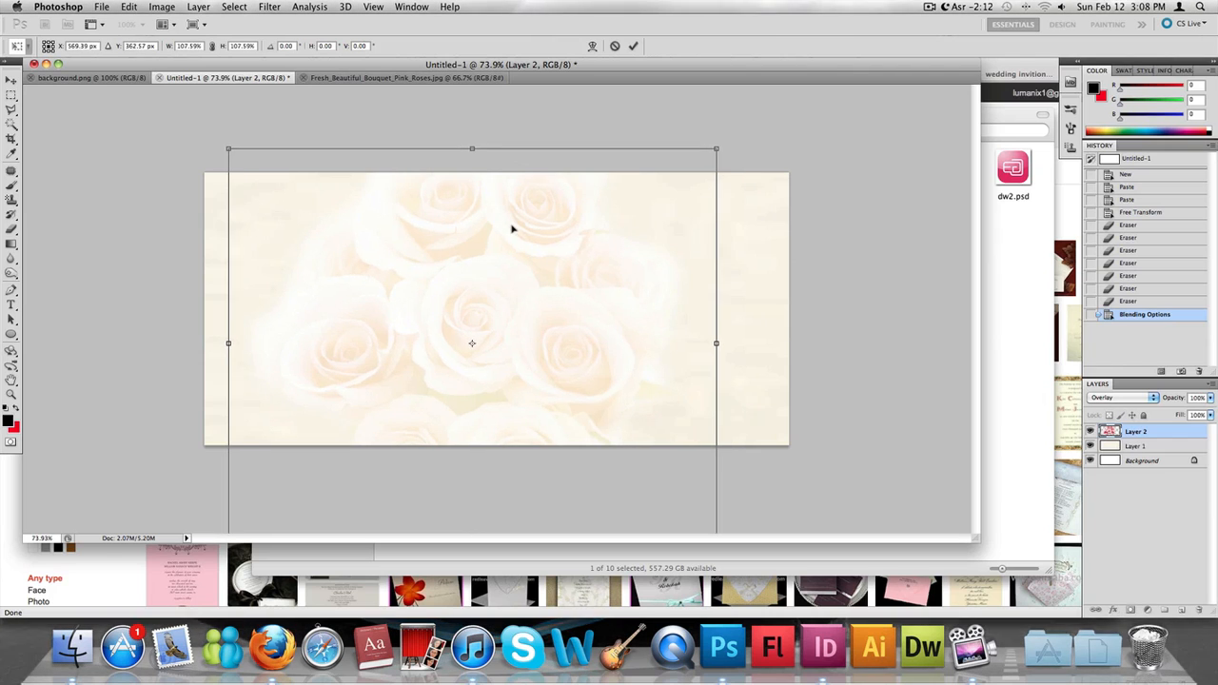
left_click_drag(495, 217, 510, 232)
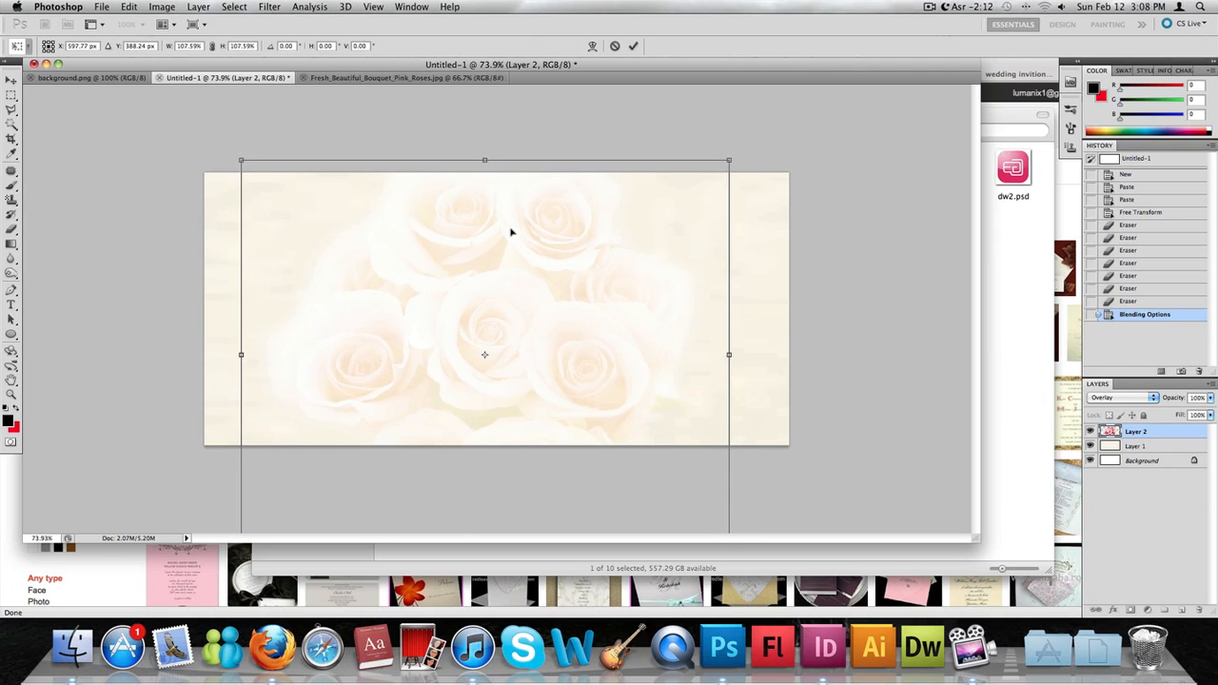
key("Return")
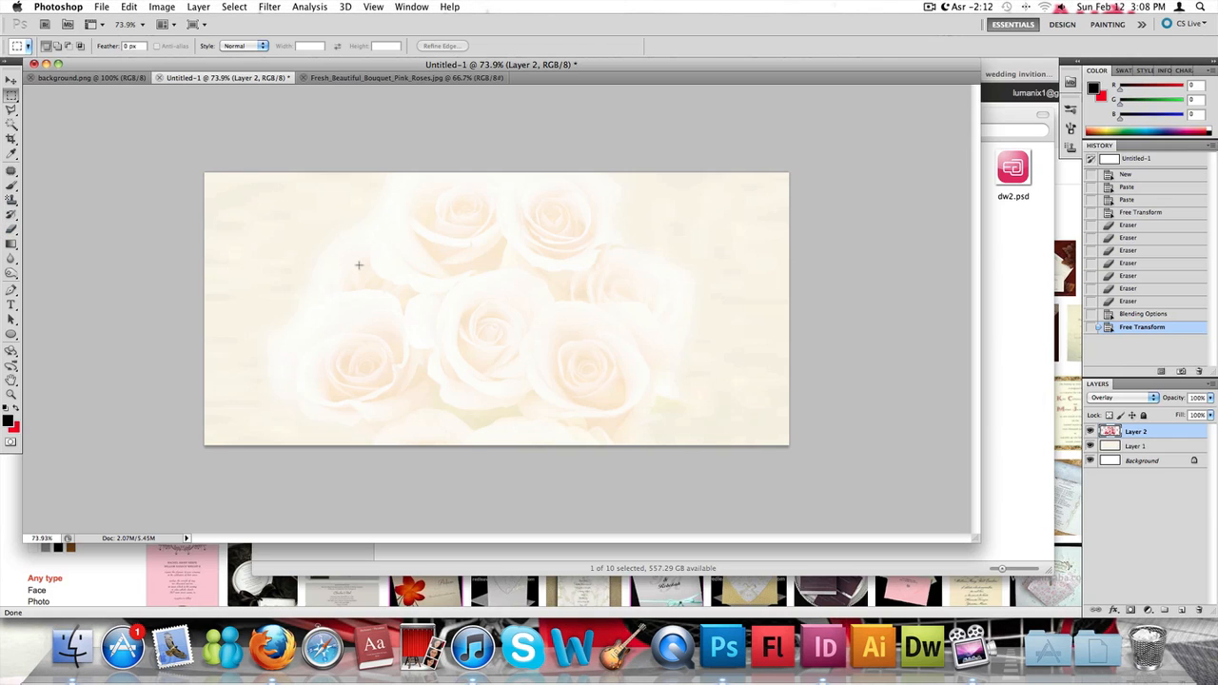
- Erase the hard outer edges of the enlarged roses with the Eraser so they fade into the cream background
key("e")
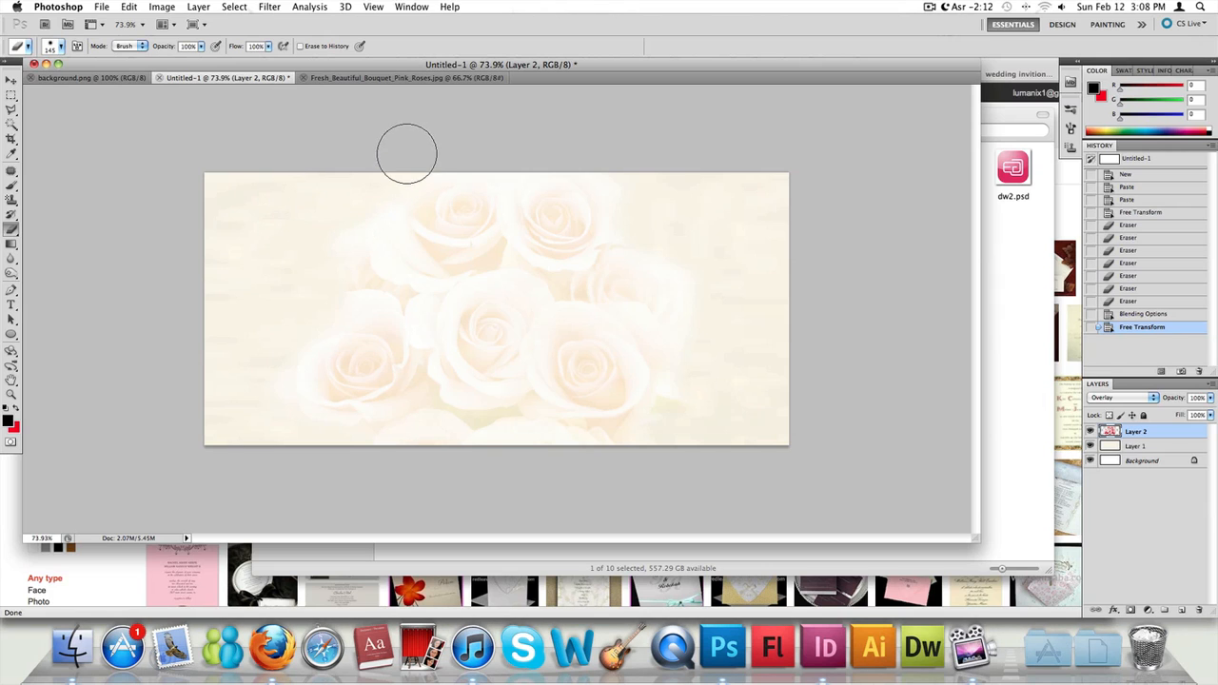
left_click_drag(406, 153, 308, 184)
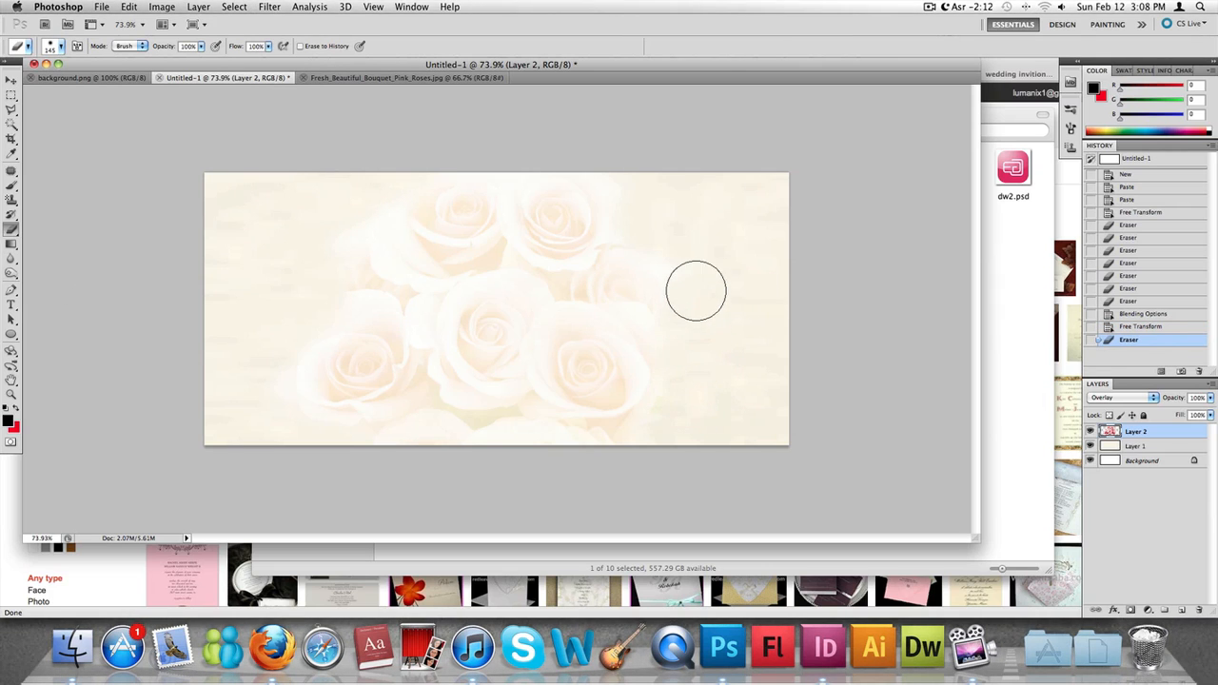
left_click_drag(695, 291, 684, 239)
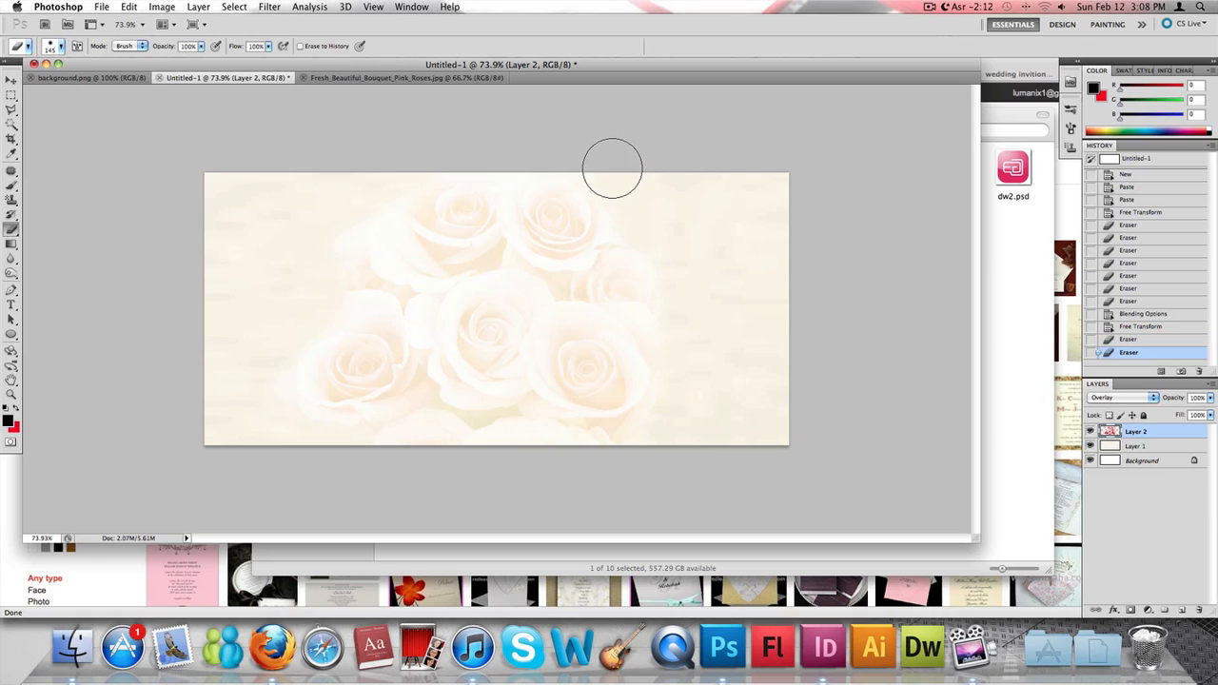
left_click_drag(644, 182, 712, 214)
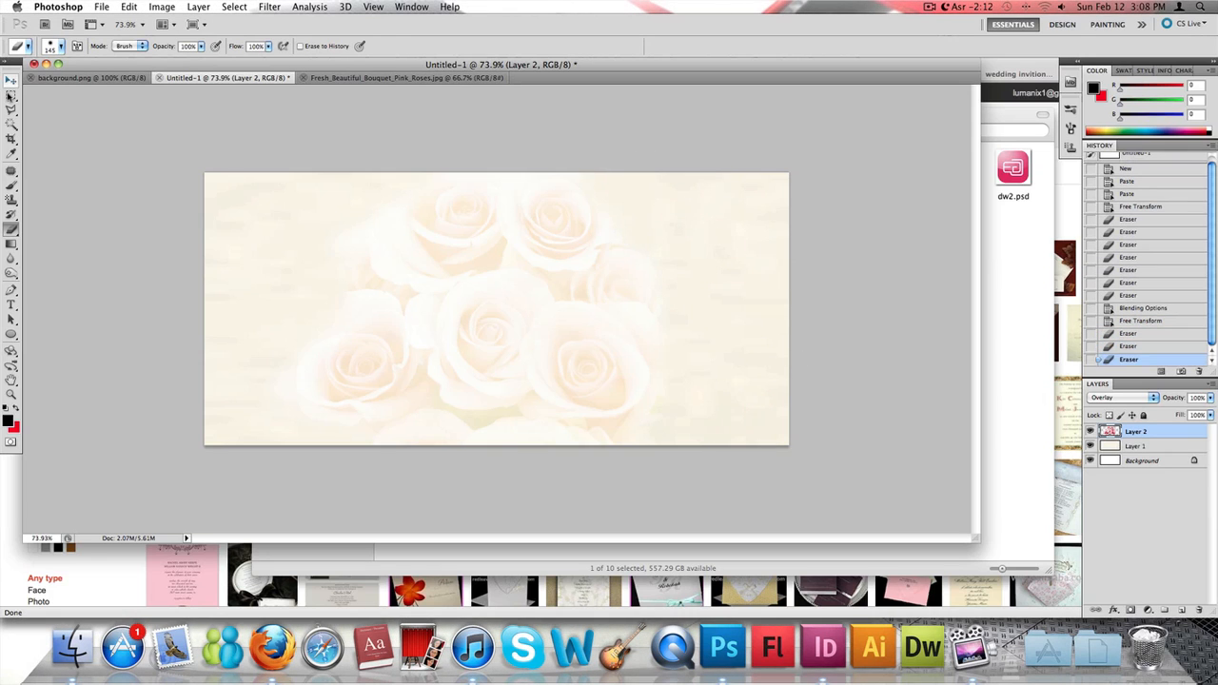
- Add the one-line reception title in Champagne & Limousines at size 58 and move it over the lower roses
left_click(12, 96)
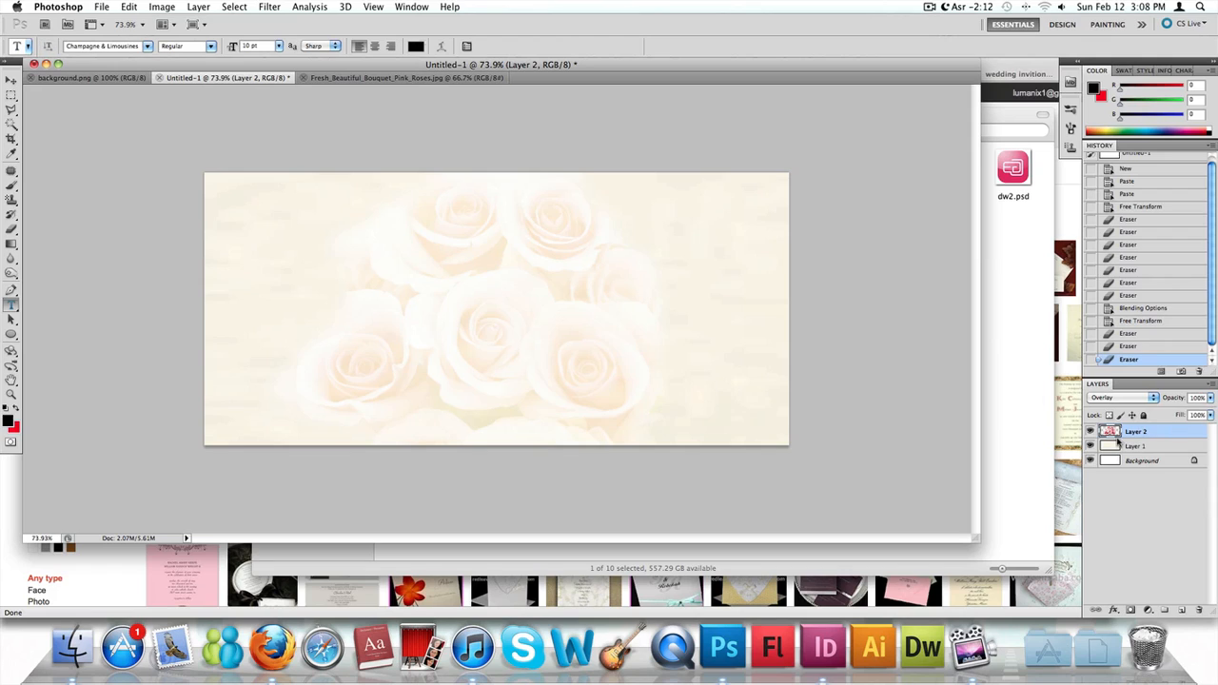
left_click(382, 296)
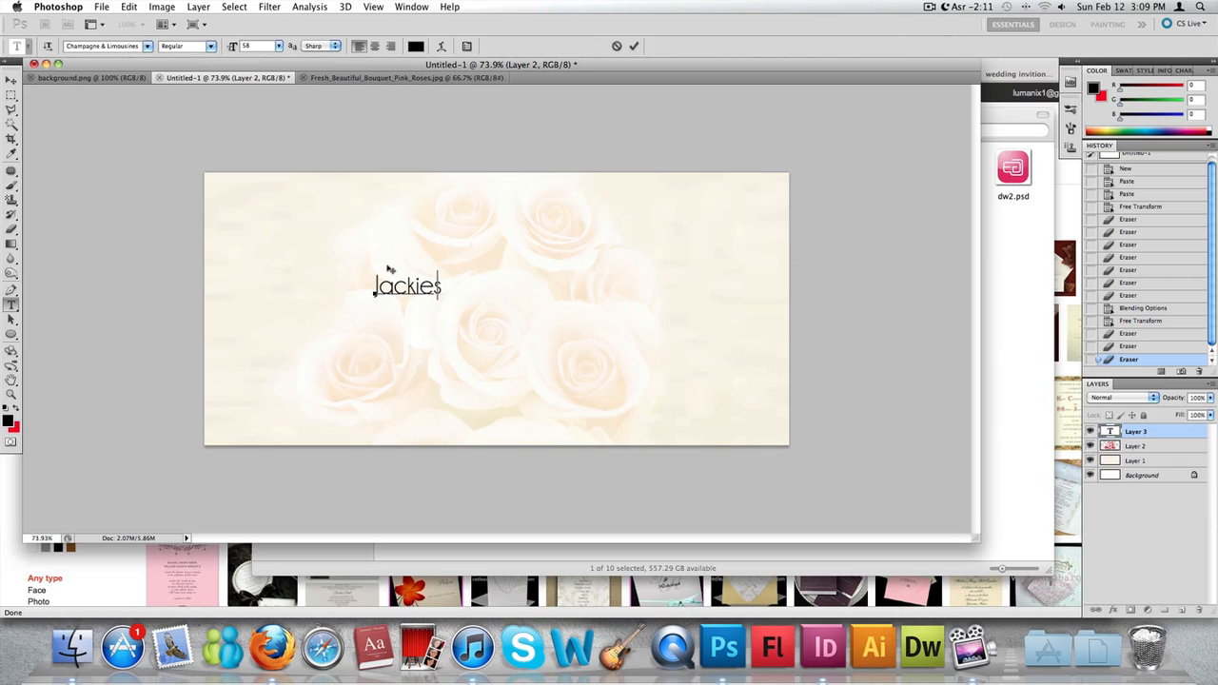
type("Reception")
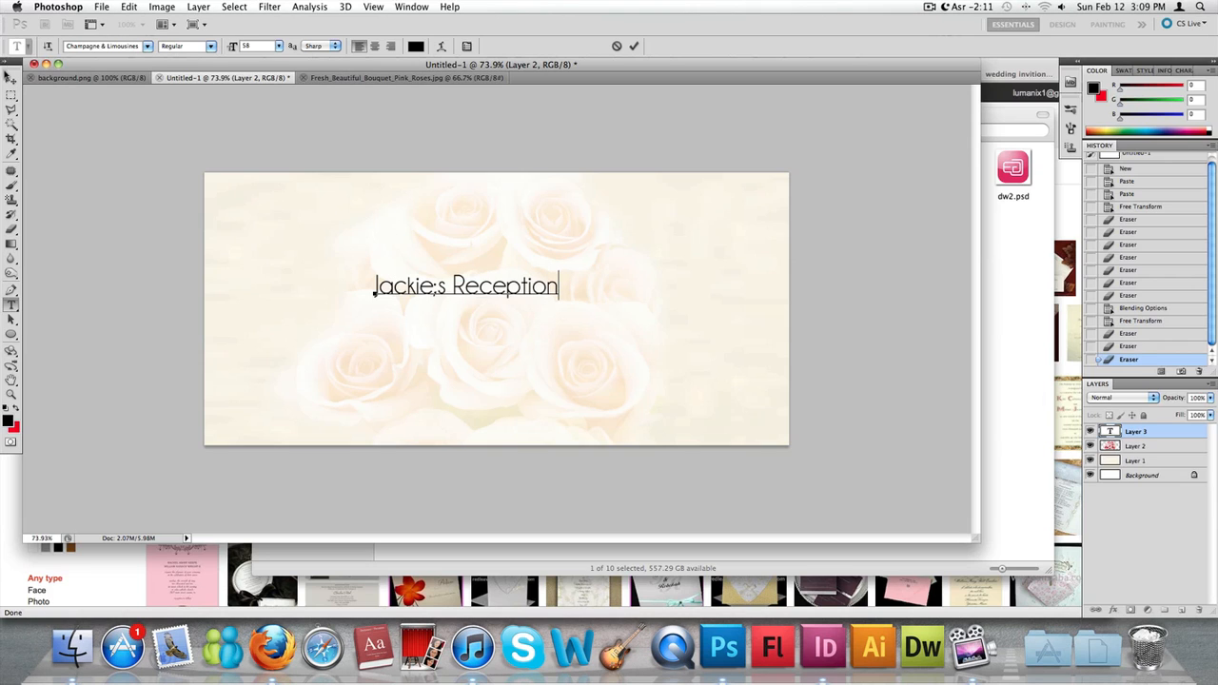
left_click(12, 76)
left_click_drag(535, 337, 545, 355)
- Replace the semicolon in the reception title with an apostrophe and commit the text edit
double_click(1103, 431)
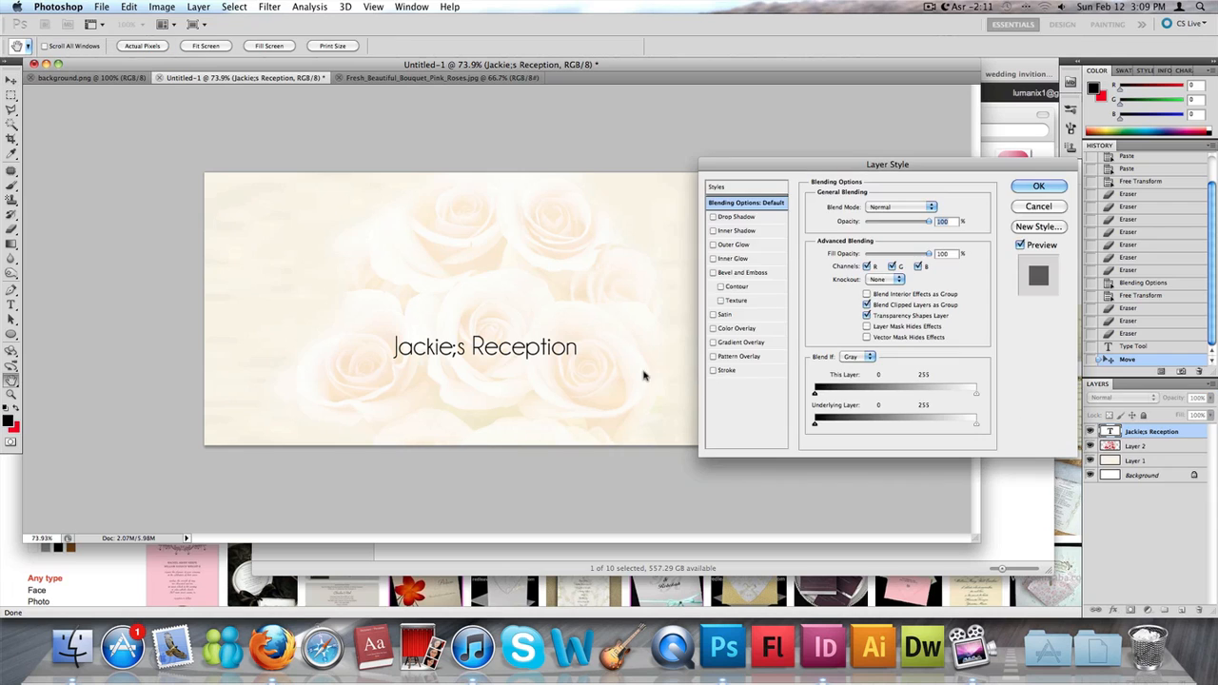
key("Escape")
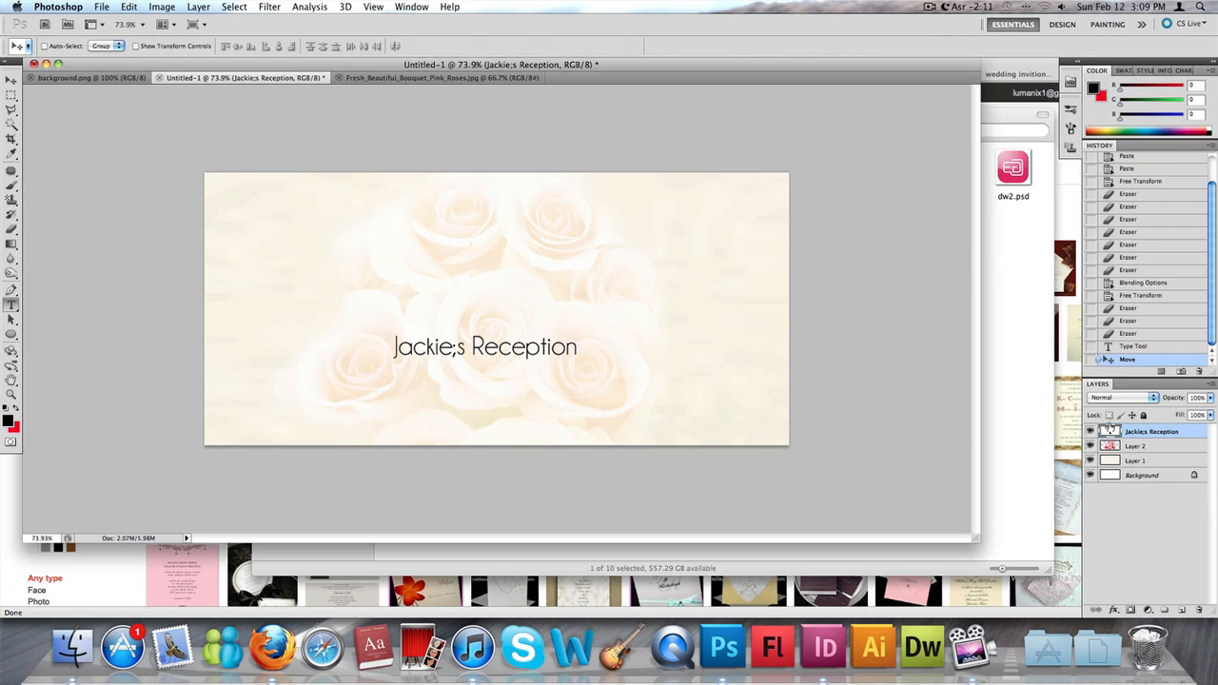
double_click(1109, 430)
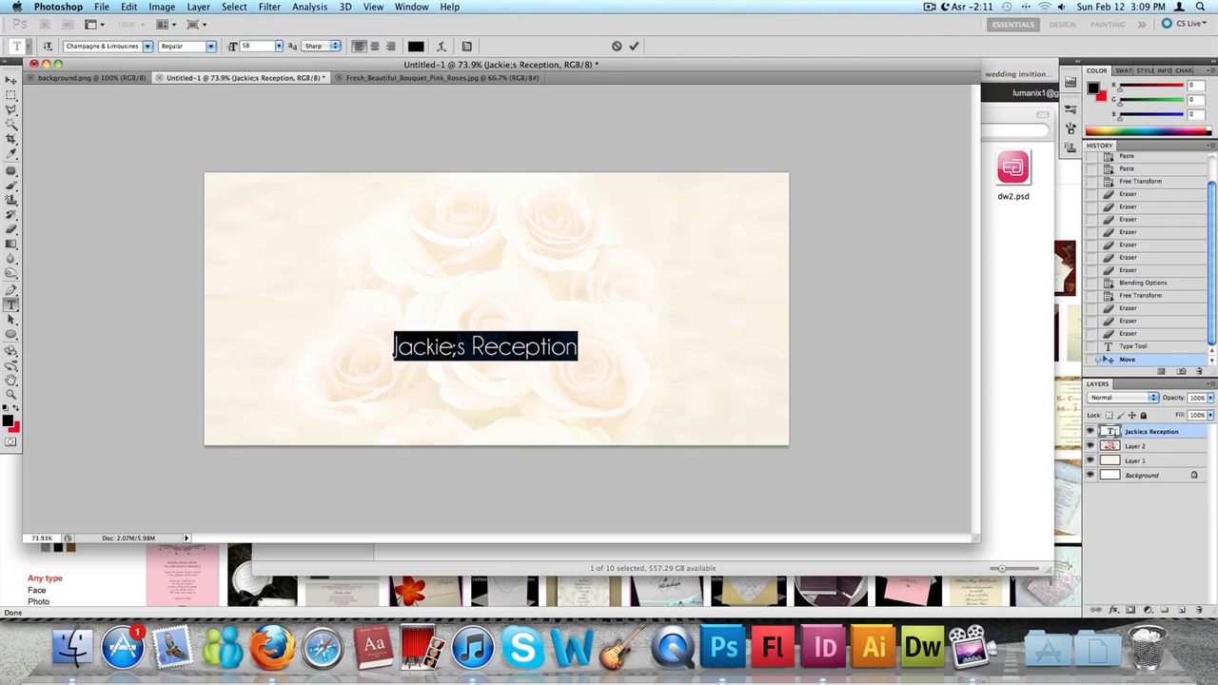
left_click(455, 346)
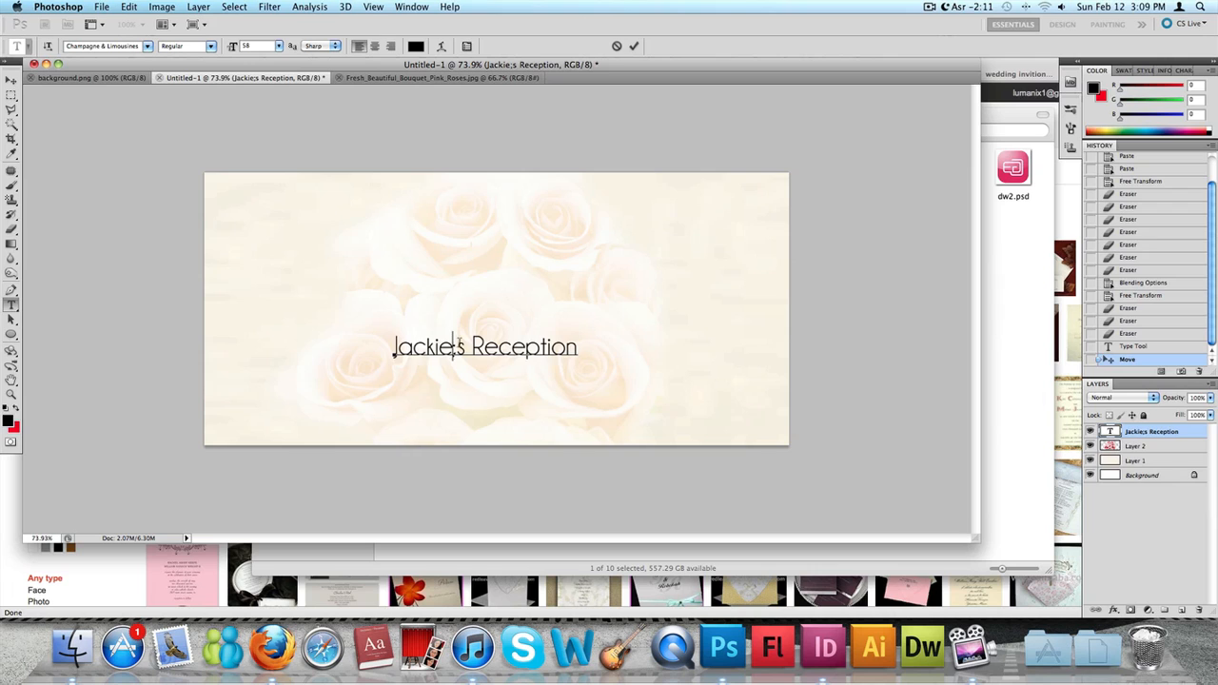
key("Delete")
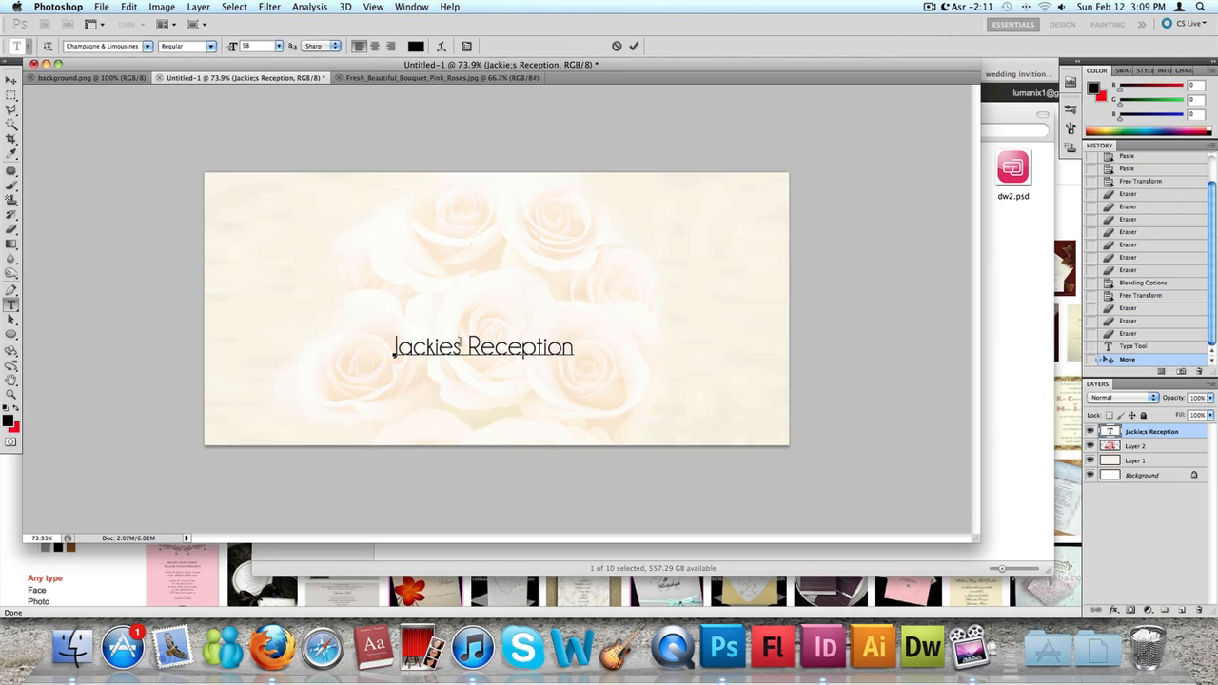
type("'")
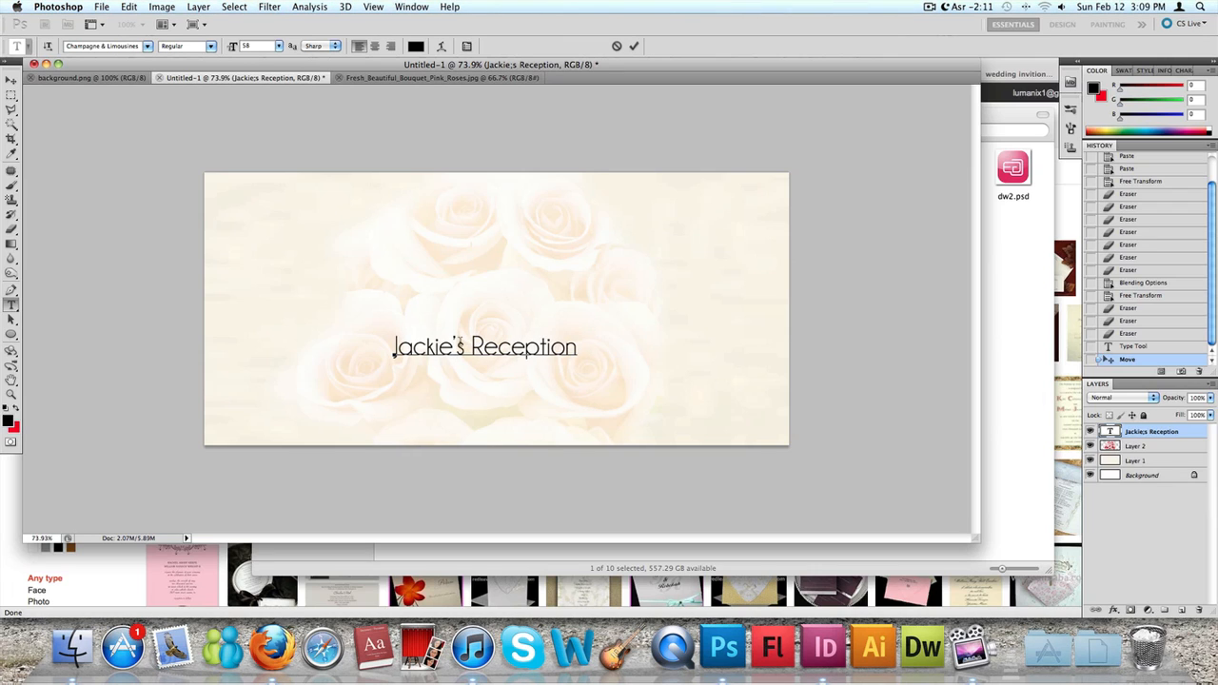
left_click(11, 82)
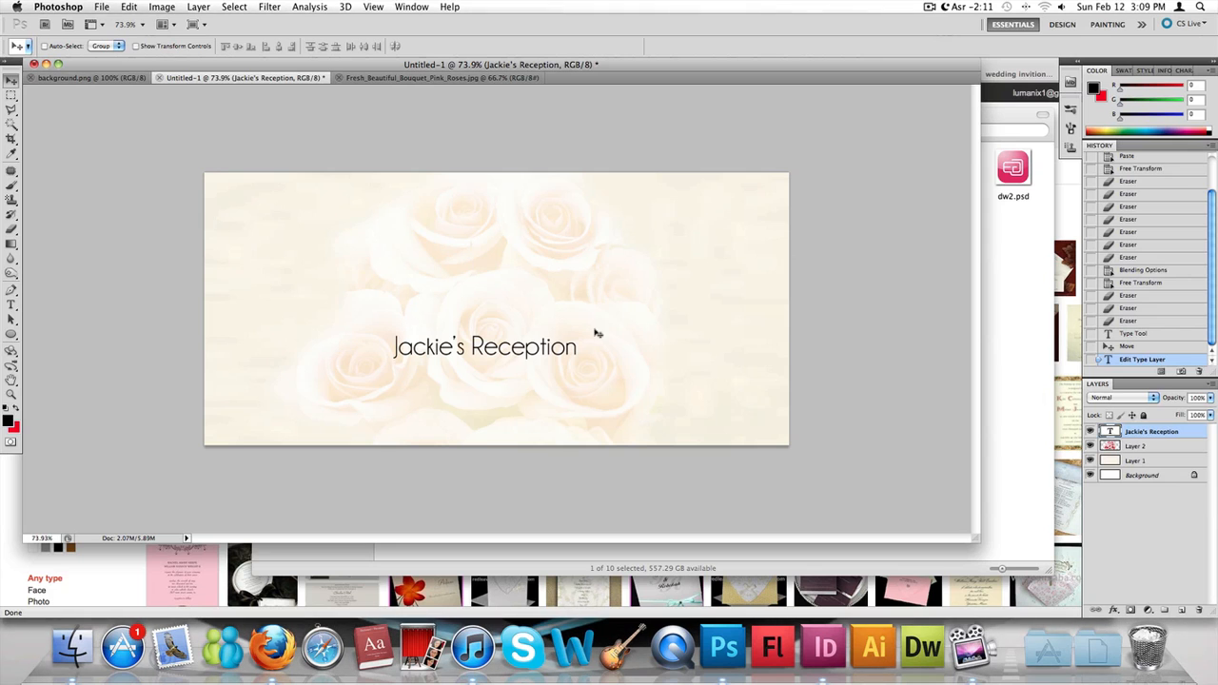
- Duplicate the reception title layer and move the copy above and slightly left of the original
right_click(1166, 434)
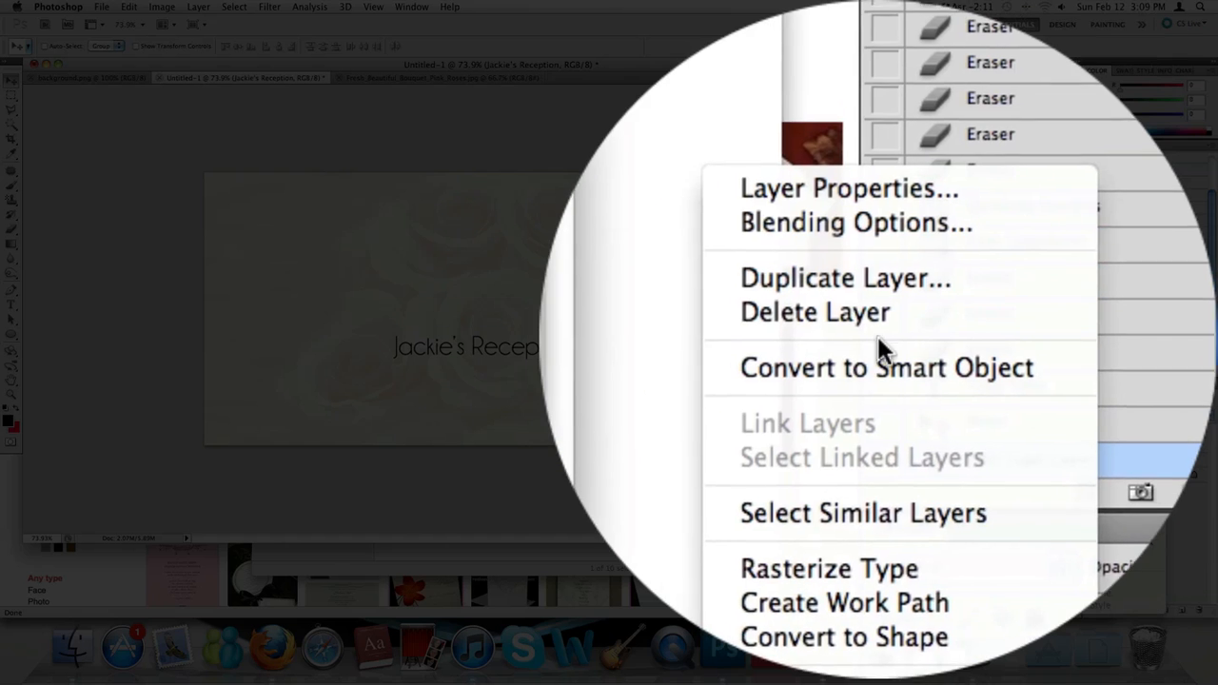
left_click(1070, 297)
key("Return")
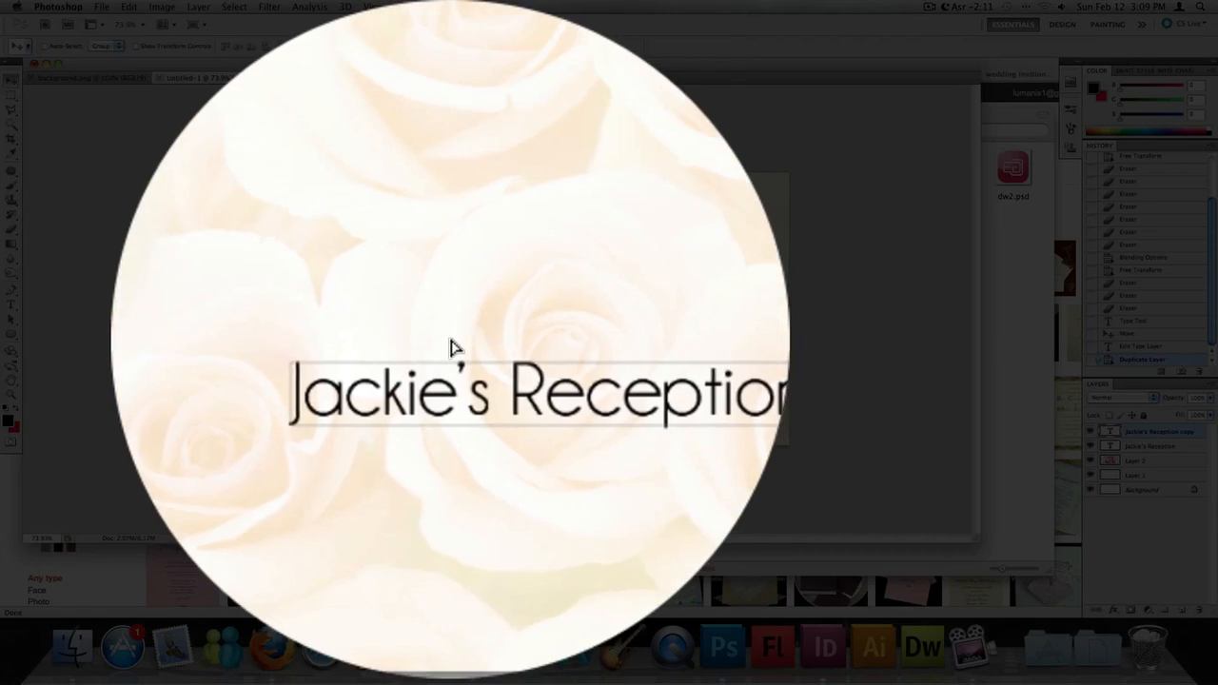
left_click_drag(404, 259, 453, 334)
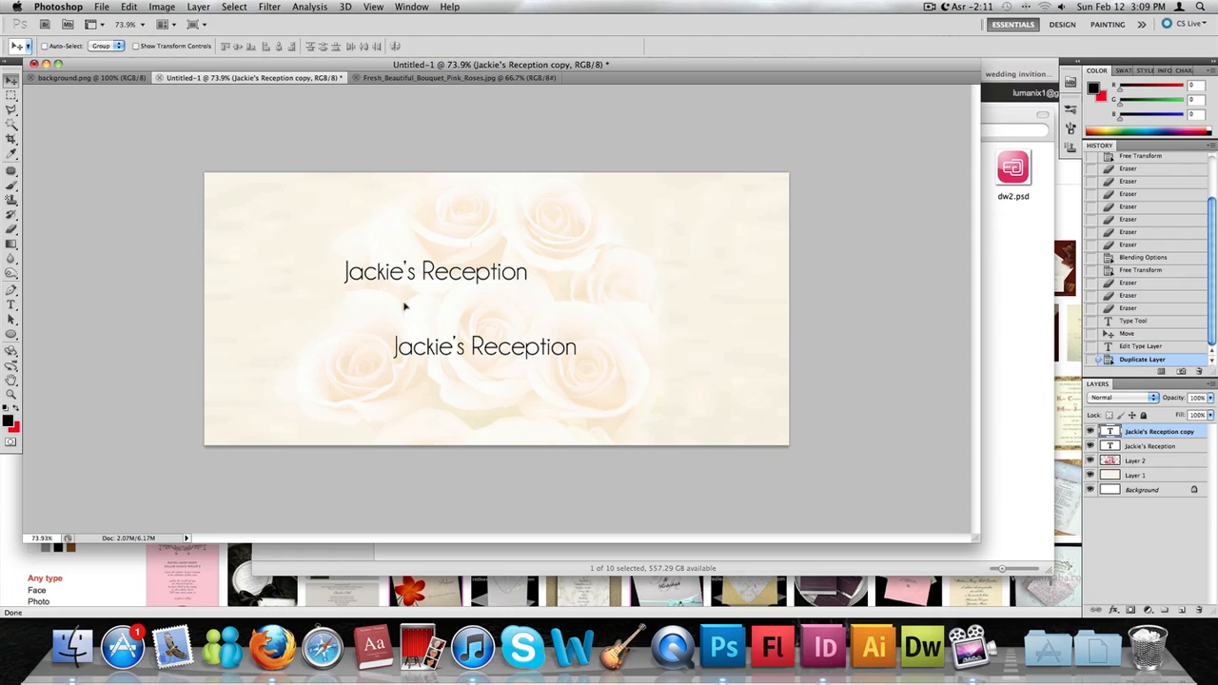
- Select all the text of the upper title and preview BaroqueScript.ttf in the Wedding Invition Card folder in Finder
key("t")
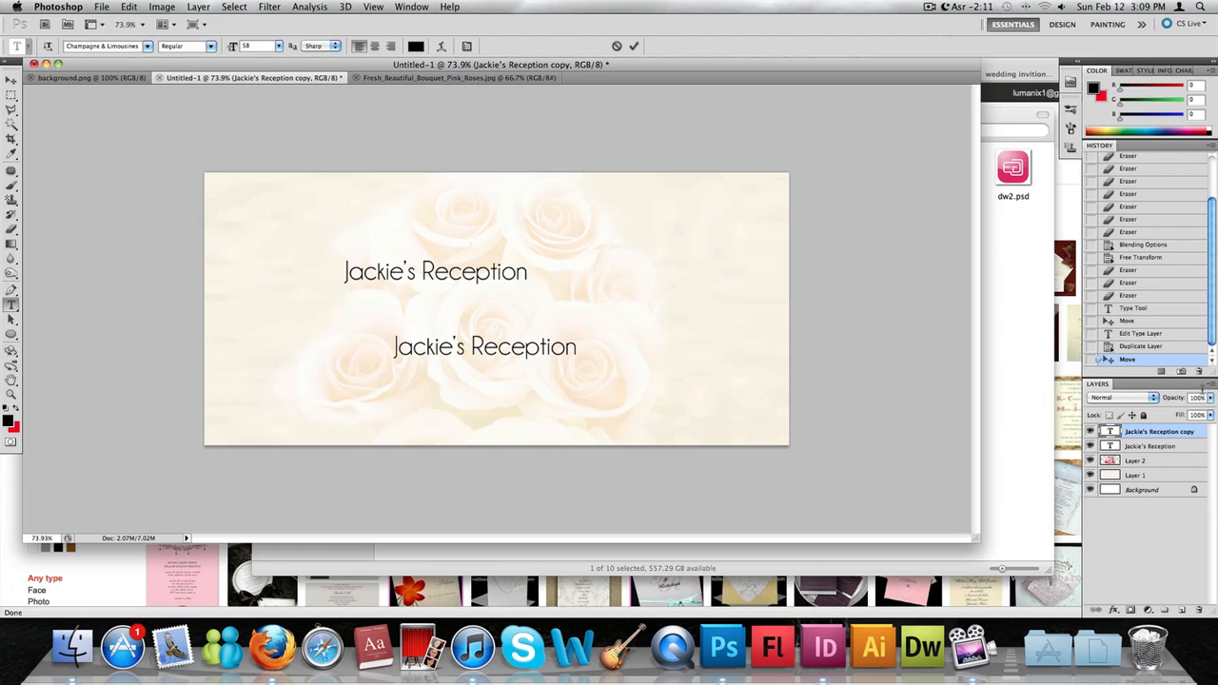
triple_click(397, 289)
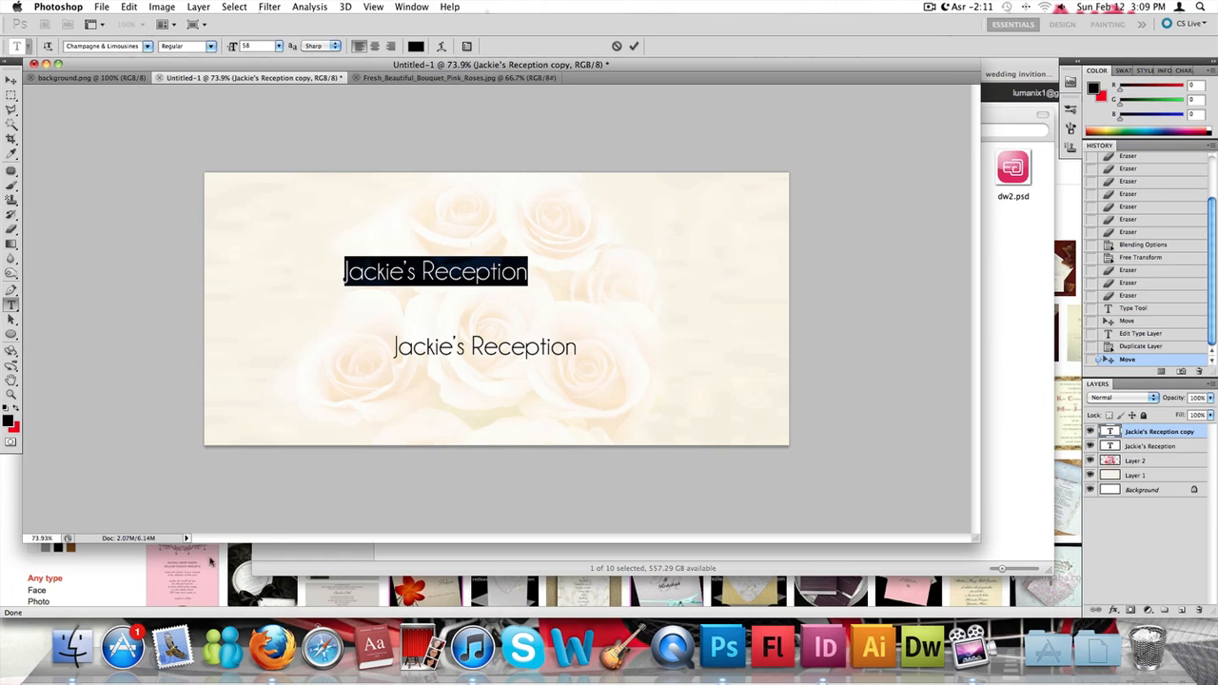
left_click(268, 556)
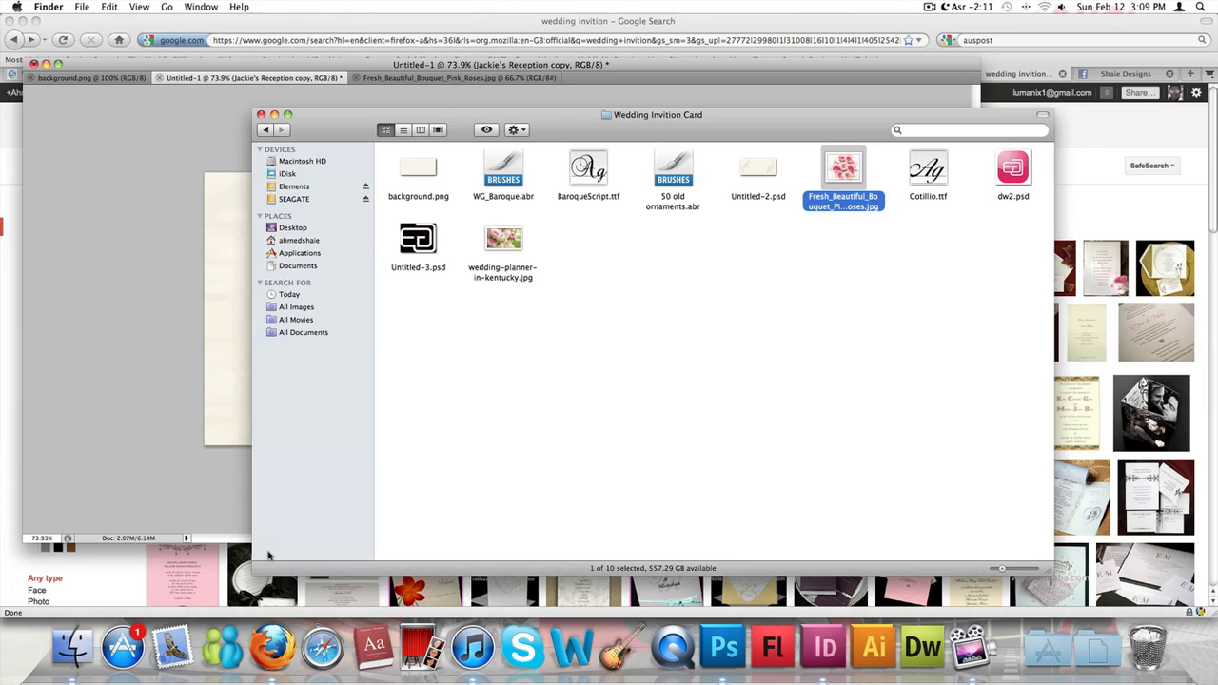
left_click(600, 179)
key("space")
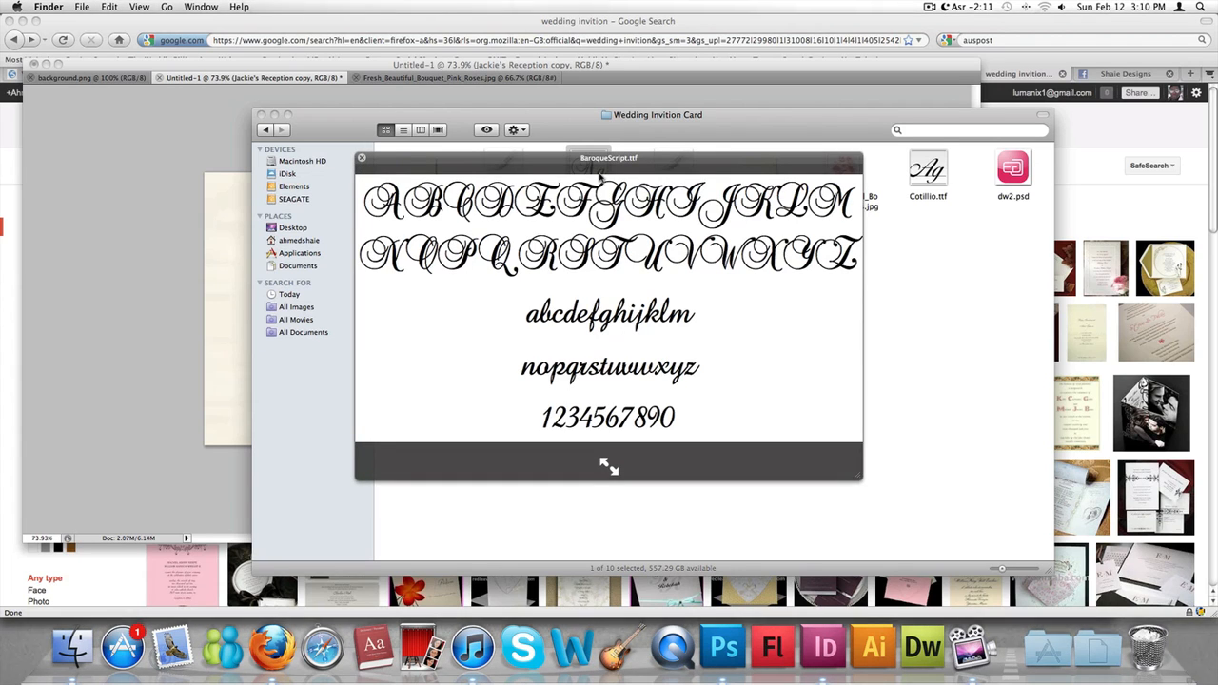
key("space")
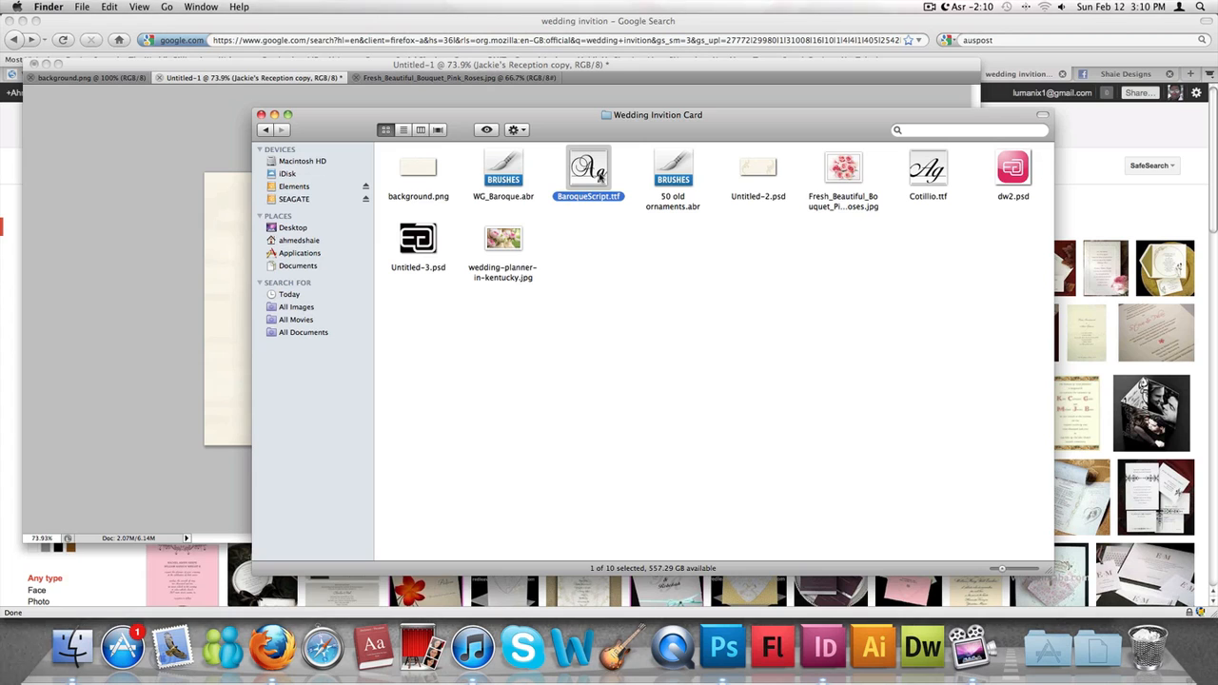
key("Return")
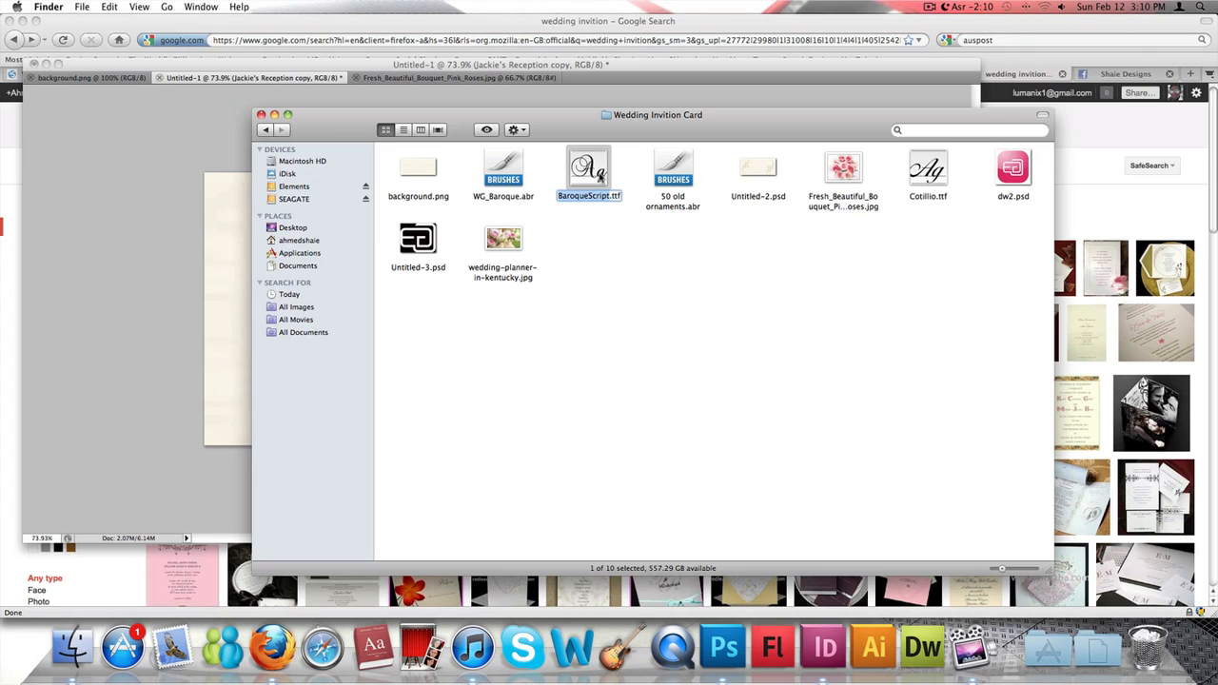
- Switch back to Photoshop and set the upper title's font to Baroque Script
left_click(83, 195)
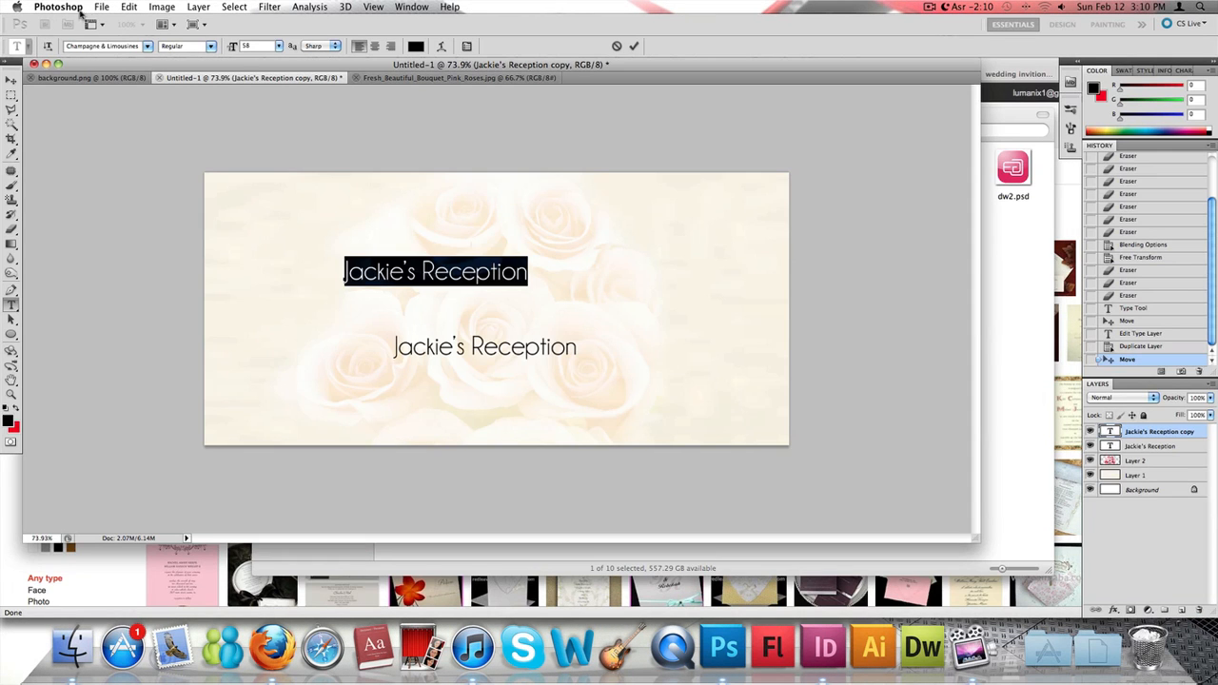
left_click(1014, 388)
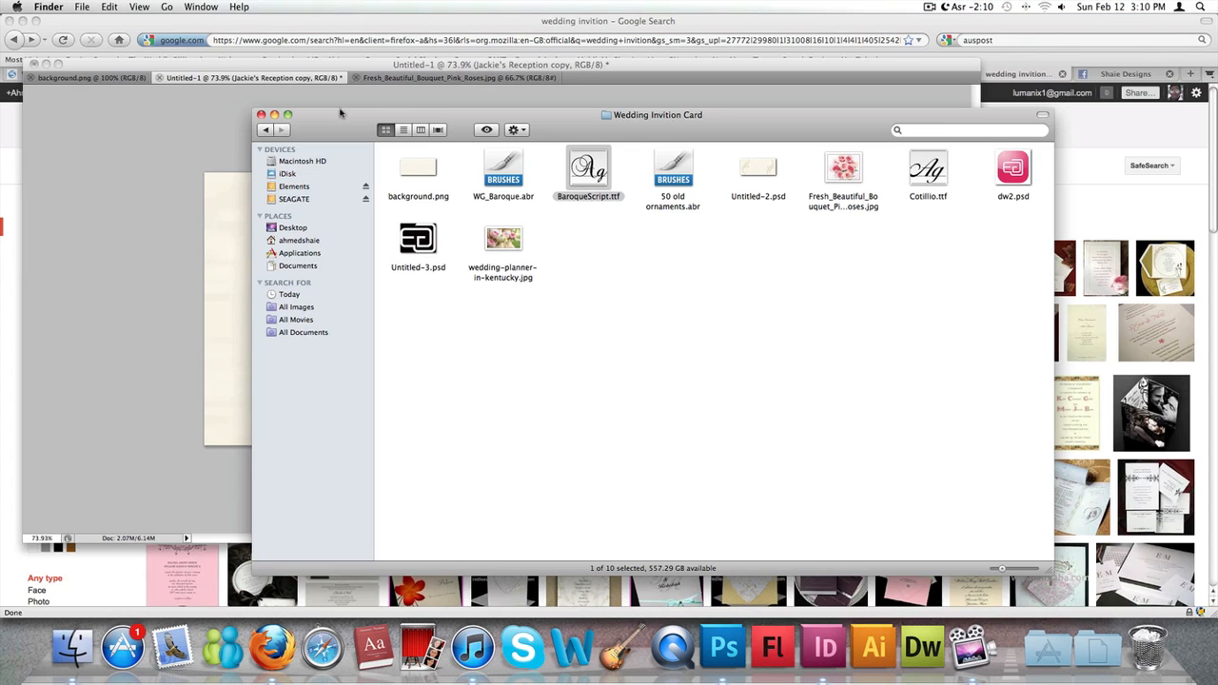
left_click(143, 167)
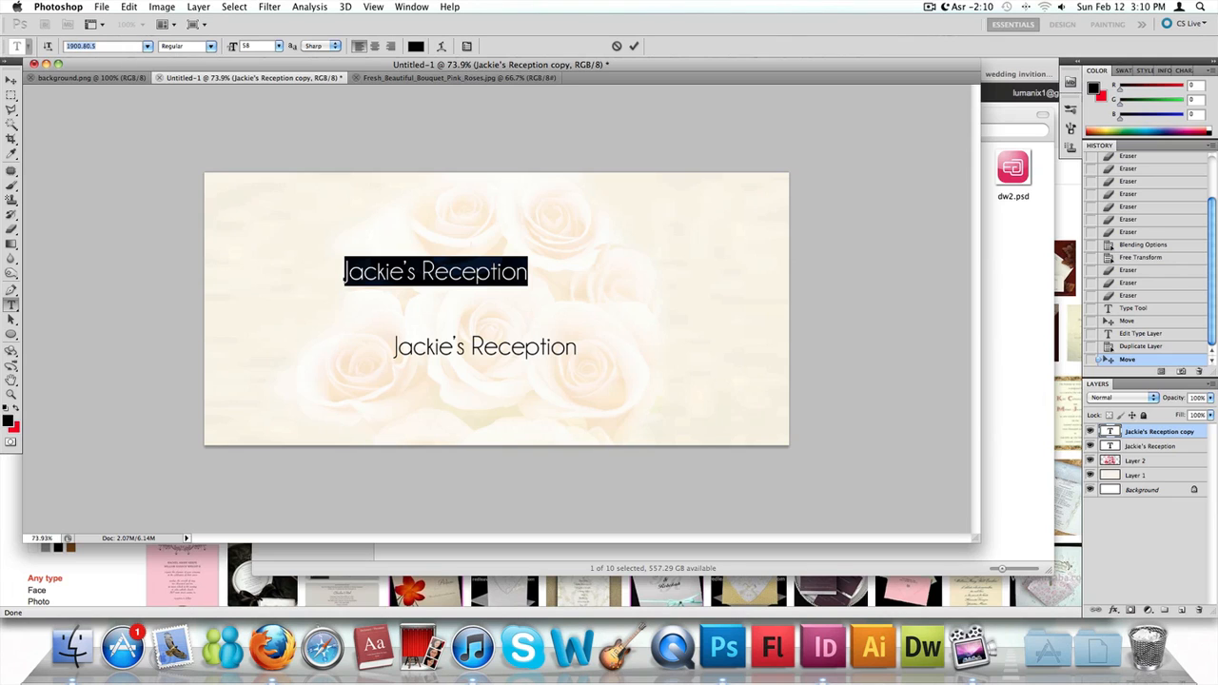
key("Down")
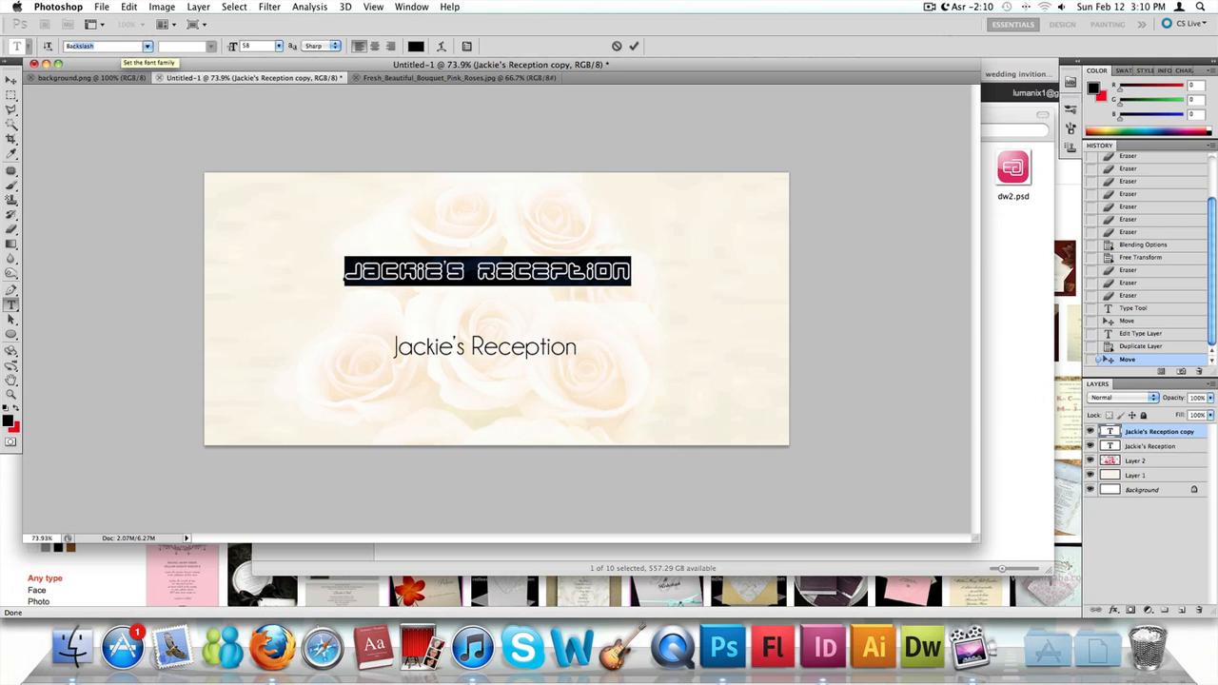
key("super+Tab")
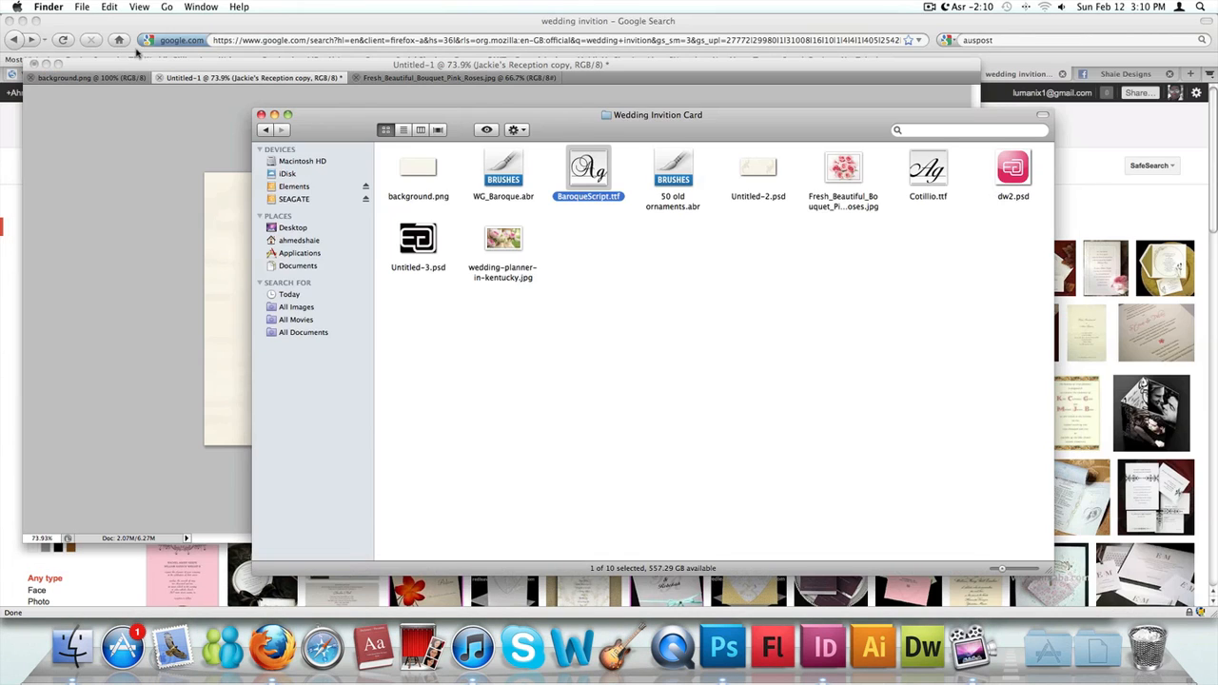
key("super+Tab")
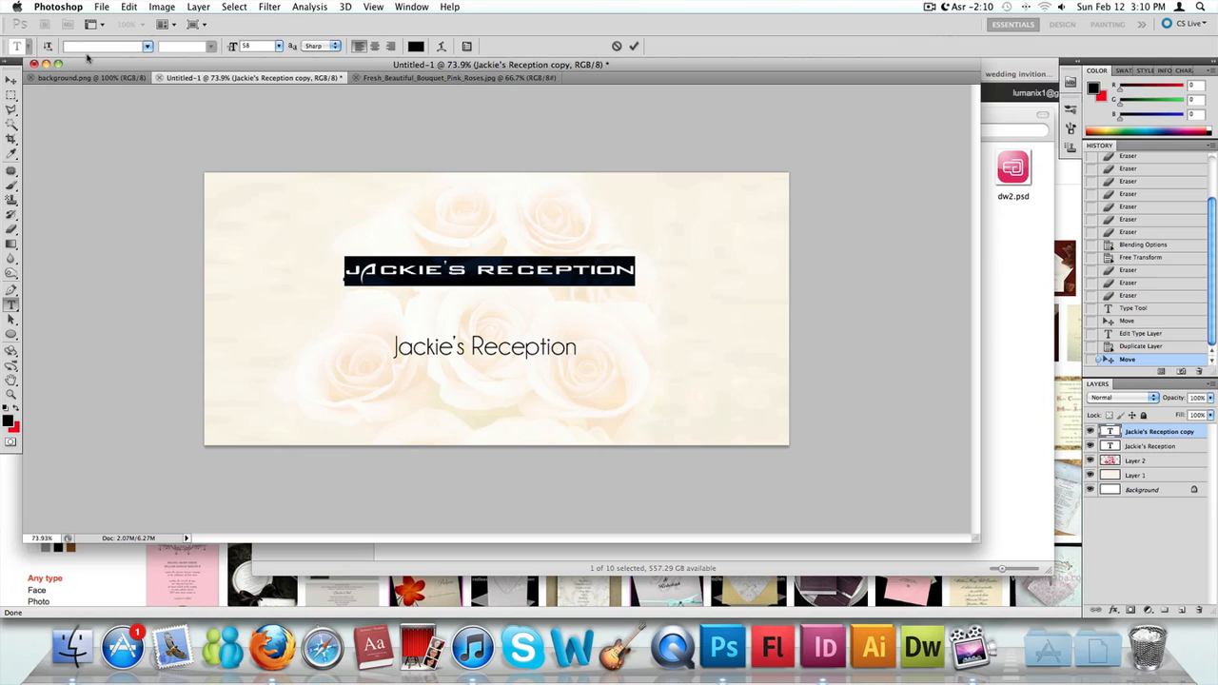
type("Baroque Script")
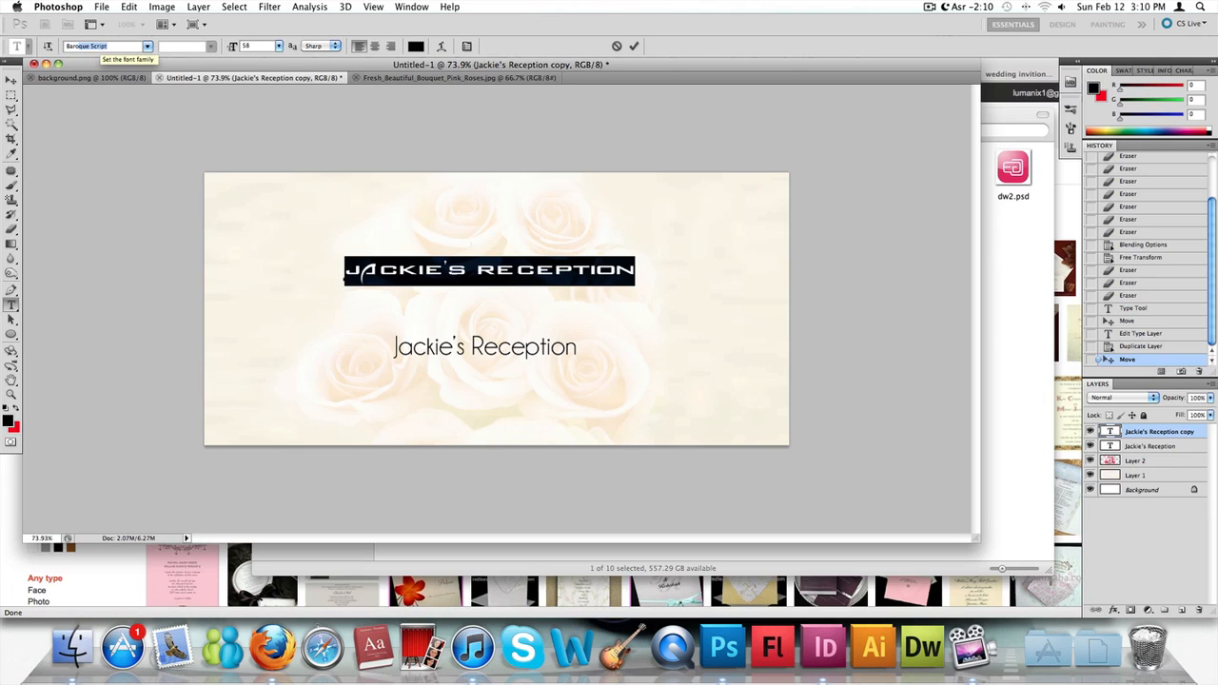
key("Return")
left_click(645, 271)
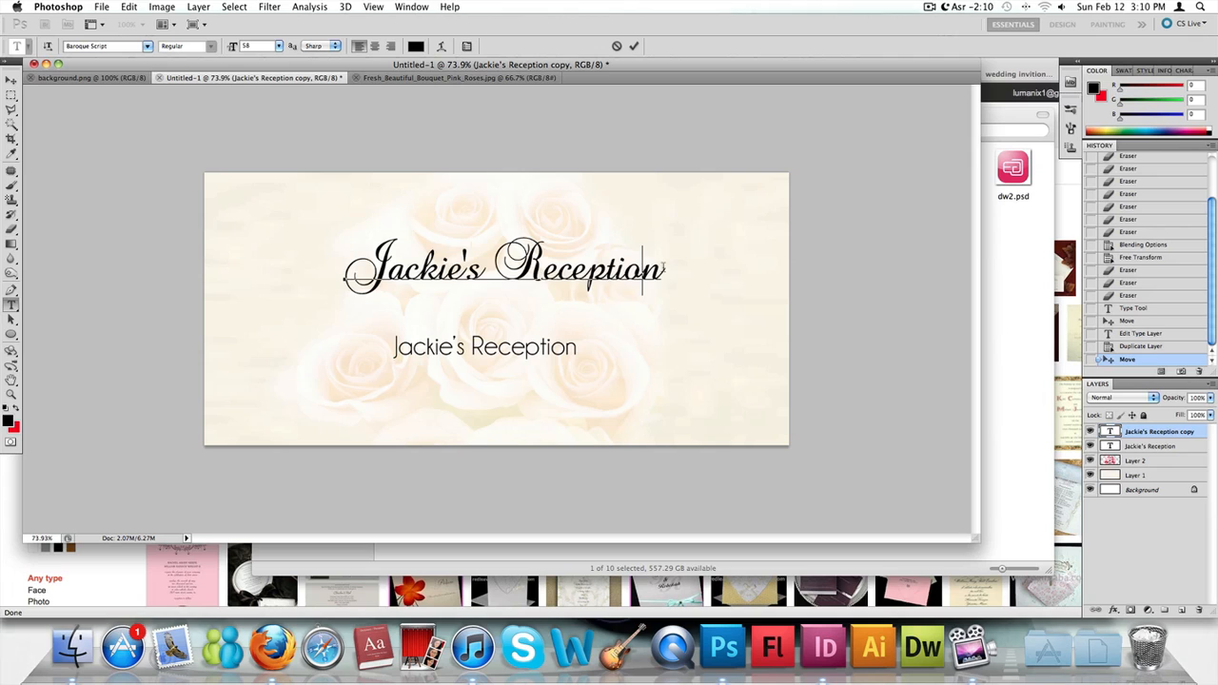
- Replace the upper title's text with "Wedding Invitation" and move it slightly up and to the left
double_click(1110, 433)
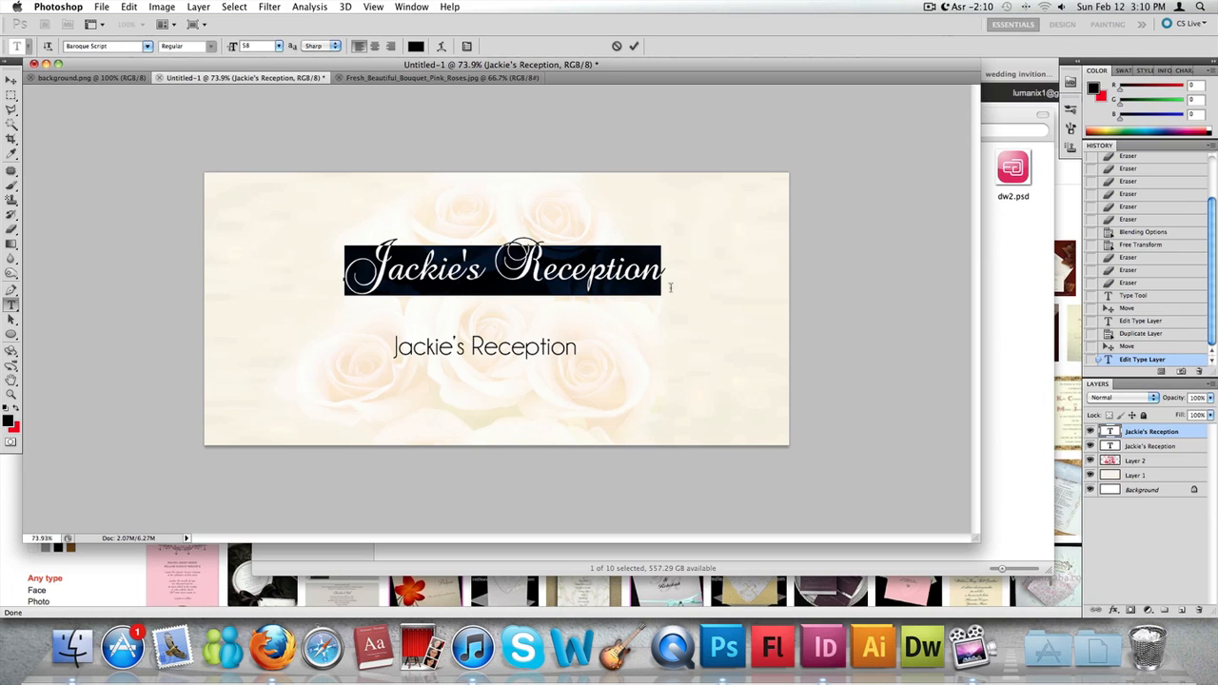
type("Wedding Invit")
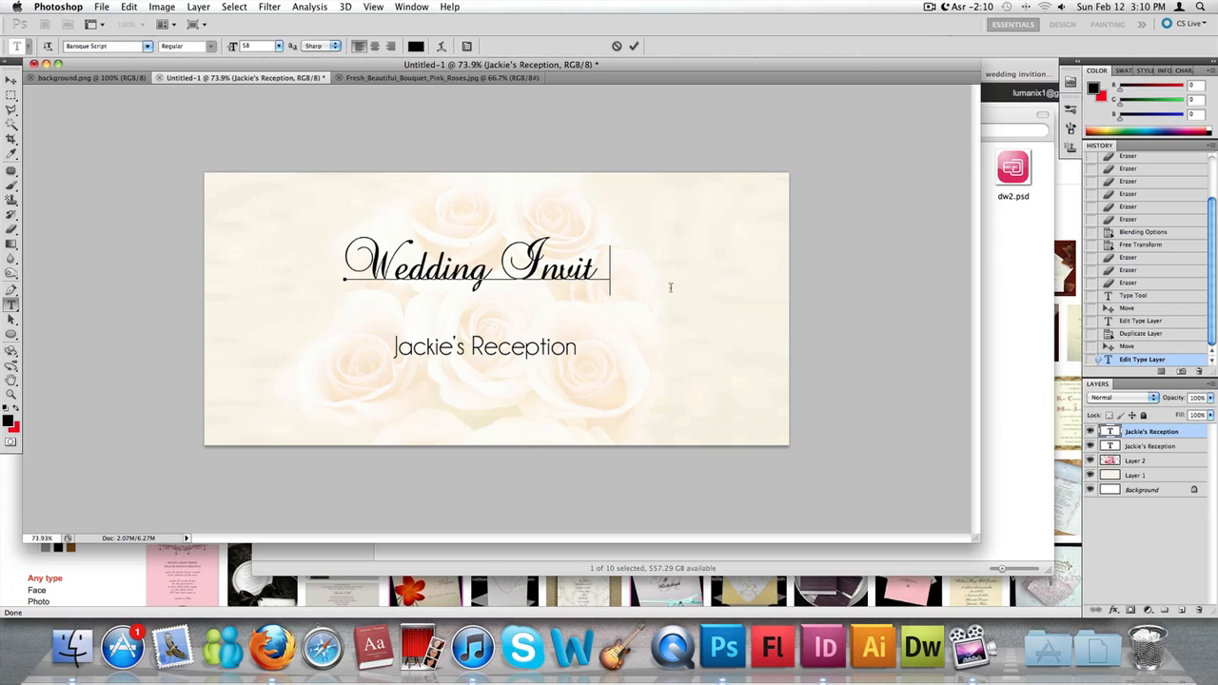
type("ation")
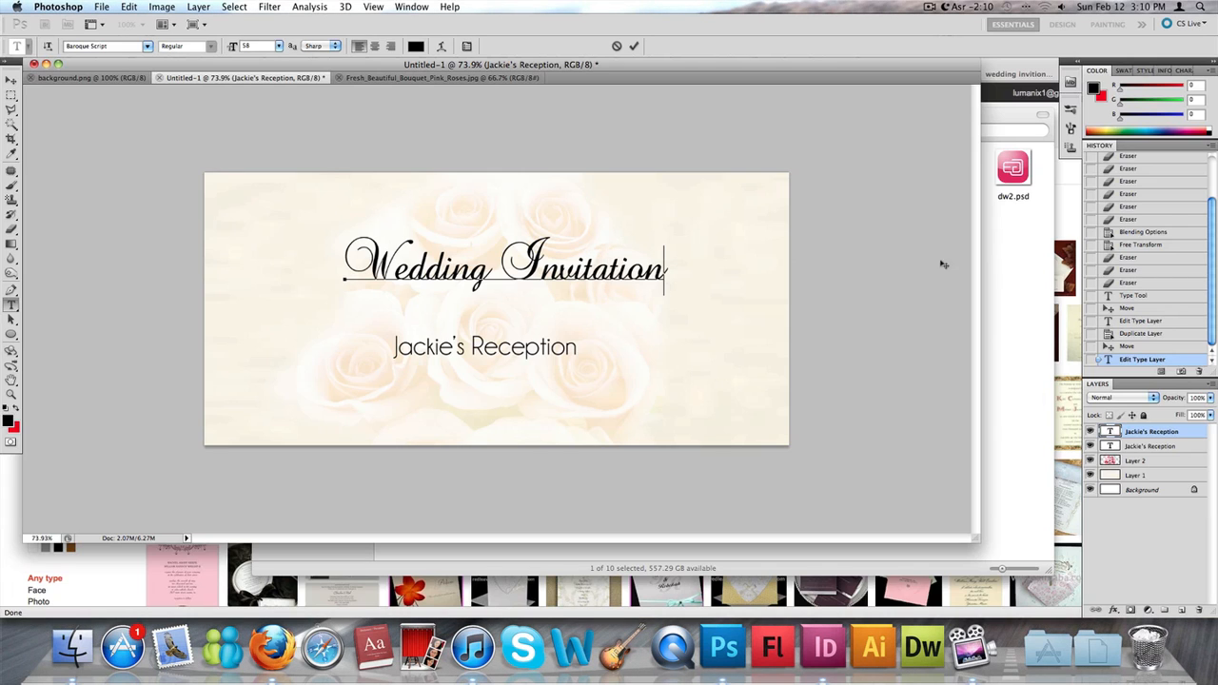
left_click(9, 78)
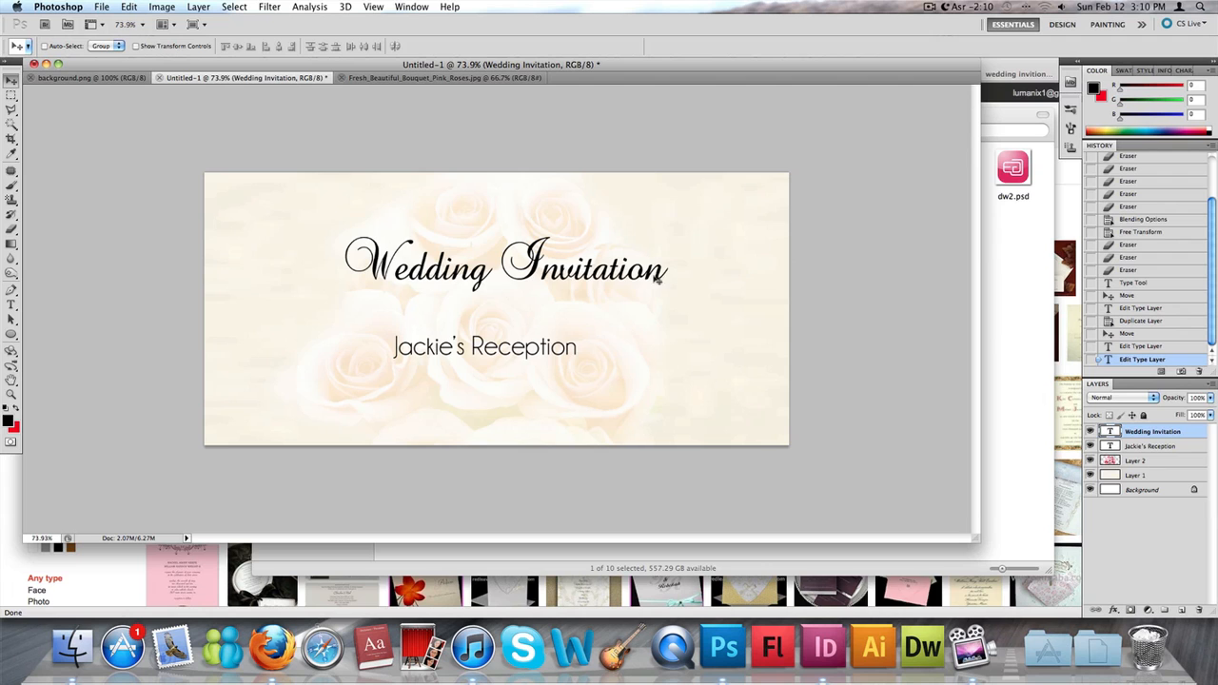
left_click_drag(659, 277, 636, 261)
- Switch to Firefox to look over the wedding invitation image results, and return to Photoshop
key("super+Tab")
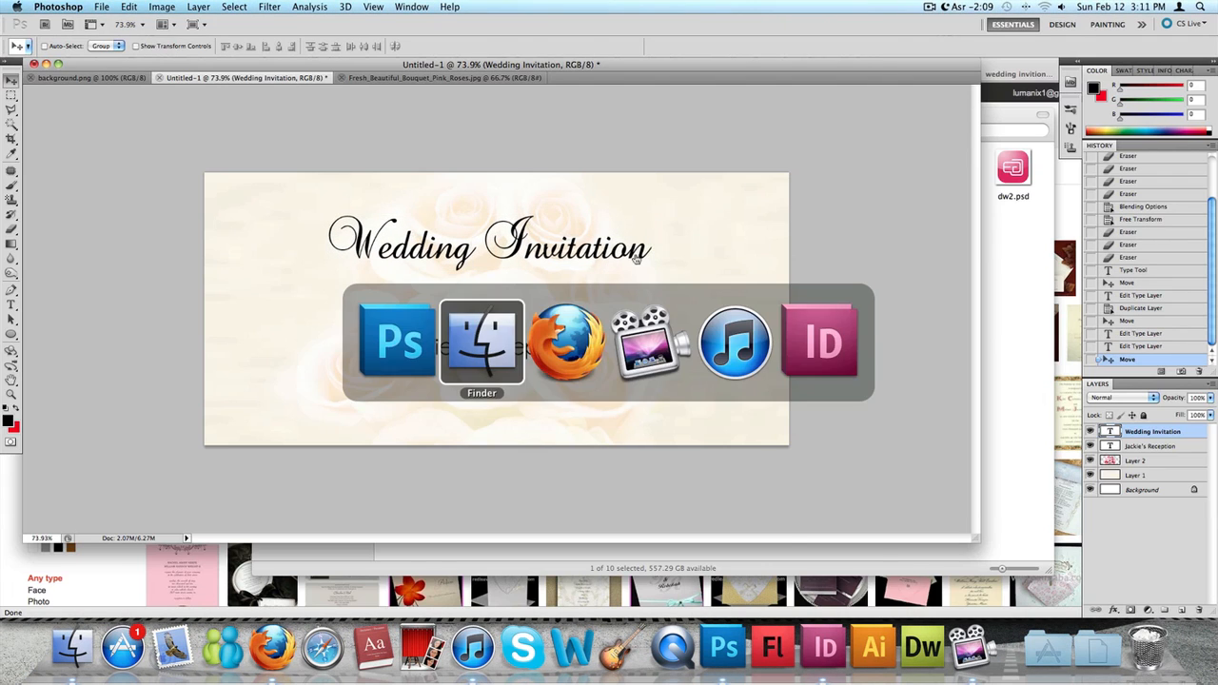
key("super+Tab")
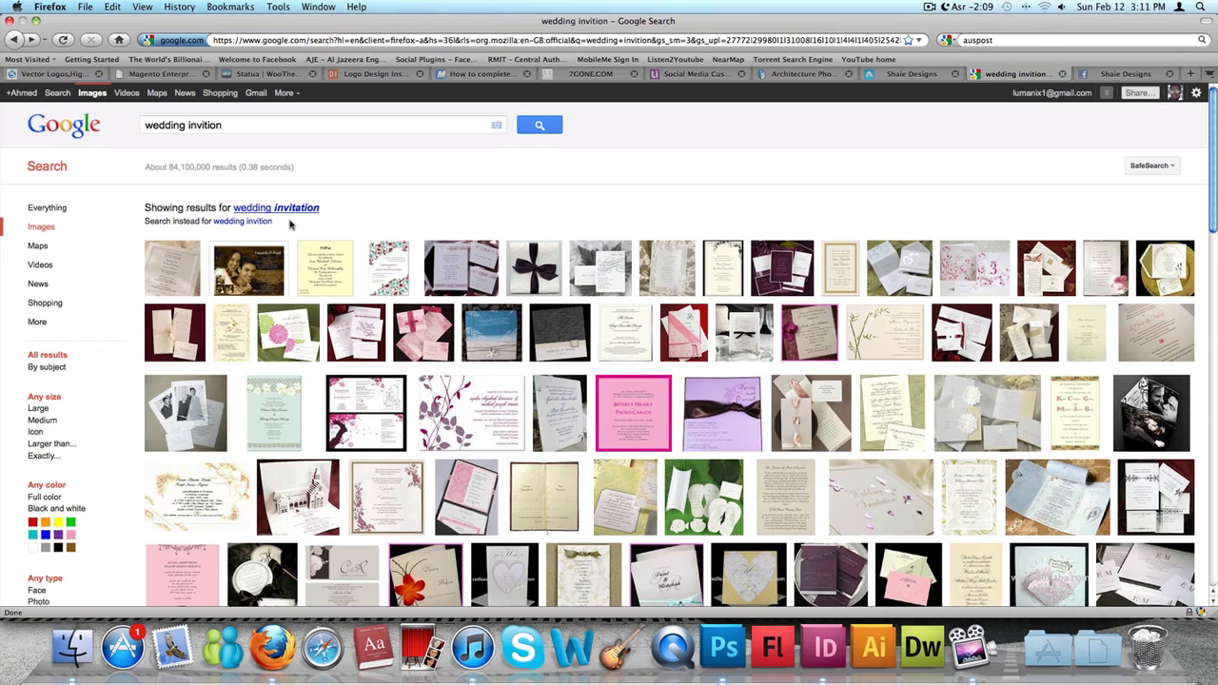
key("super+Tab")
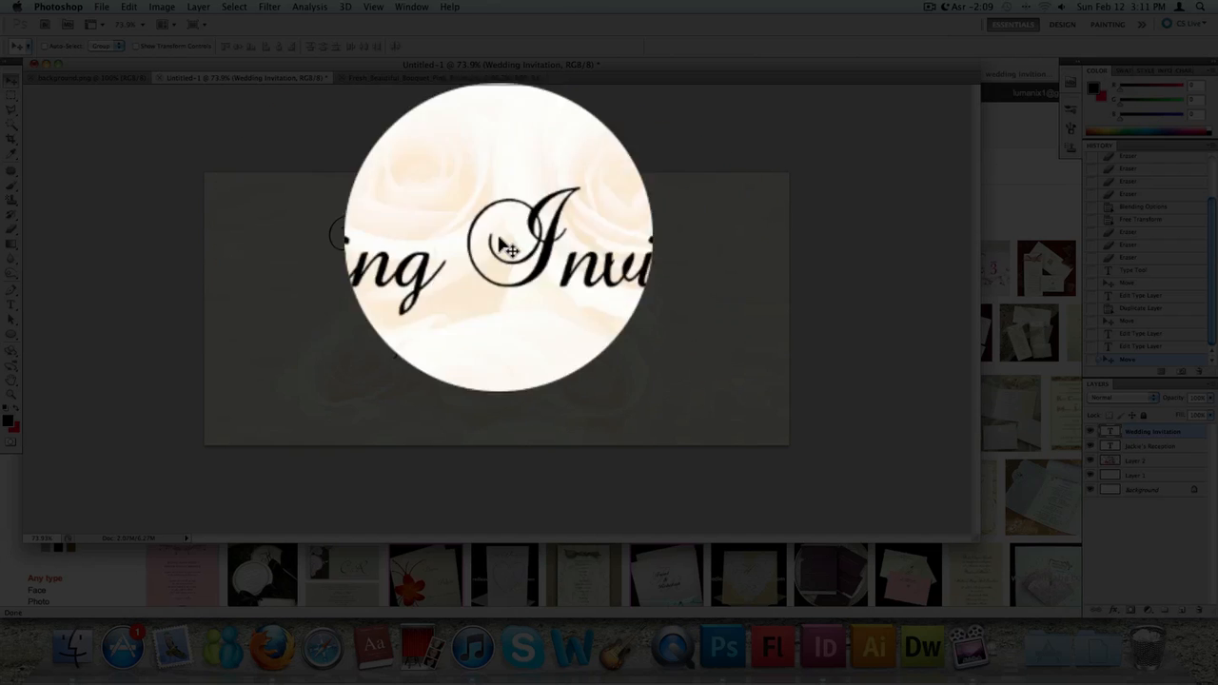
- Duplicate the Wedding Invitation text layer and move the copy directly beneath the original title
right_click(1137, 428)
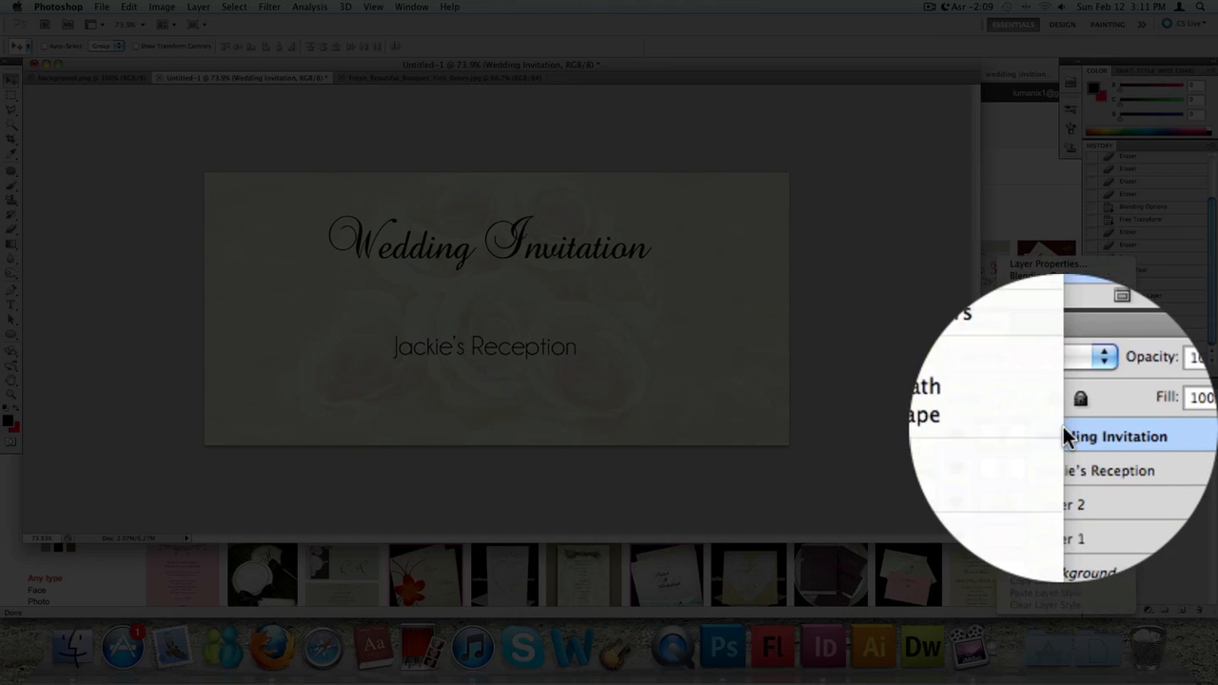
left_click(1047, 290)
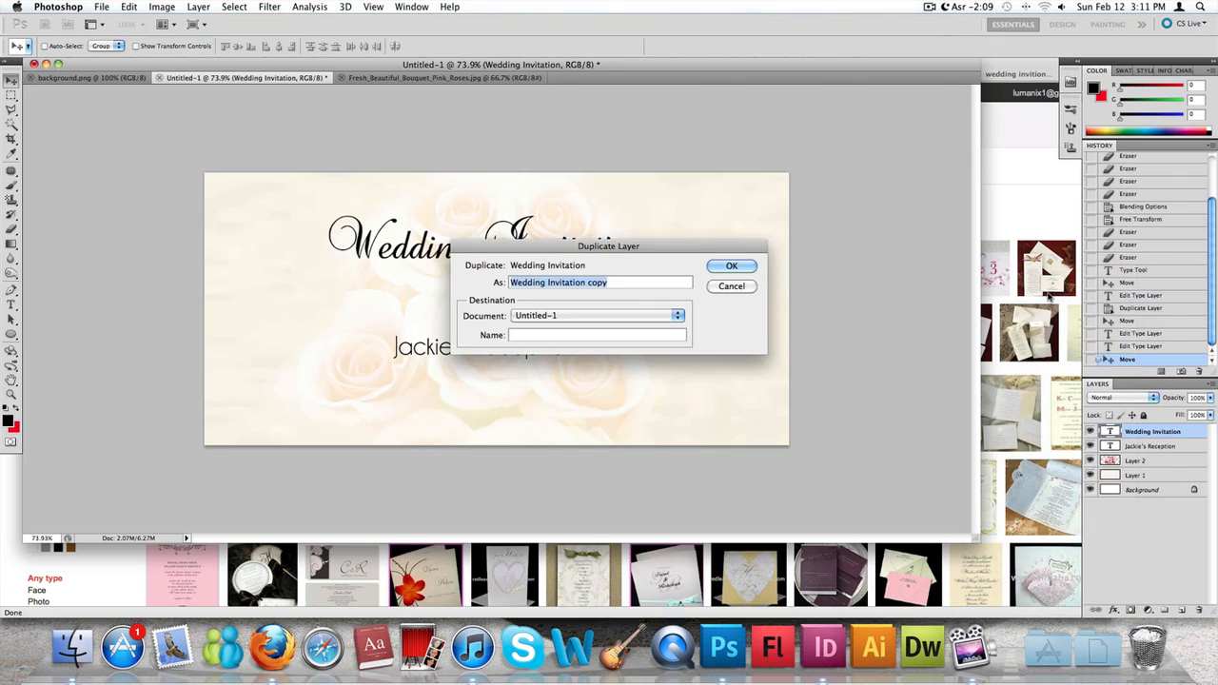
key("Return")
left_click_drag(517, 253, 513, 306)
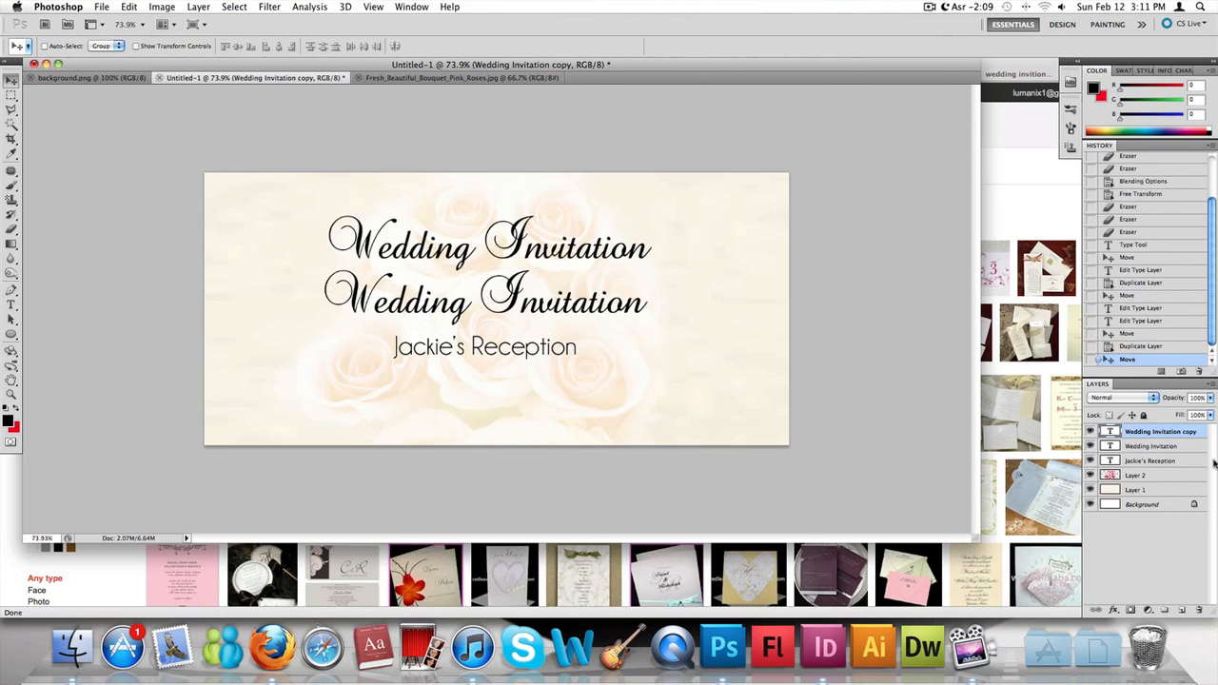
- Replace the duplicated title's text with the couple's names joined by an ampersand and commit the edit
double_click(1110, 432)
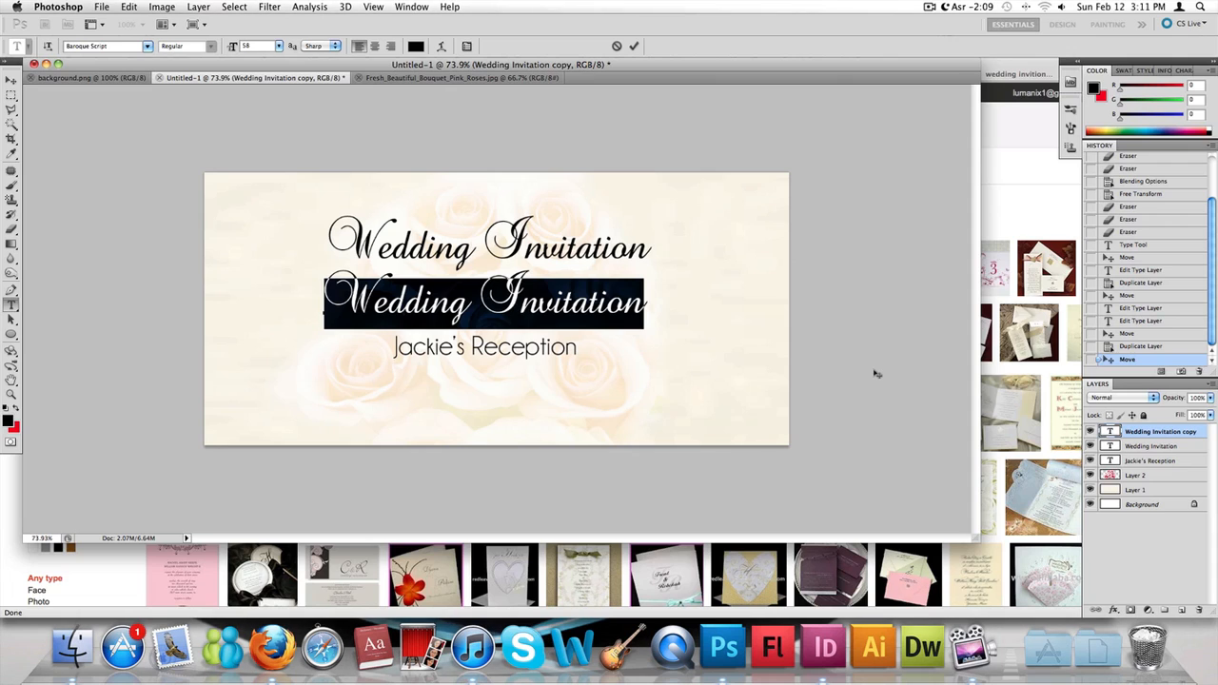
type("Philip")
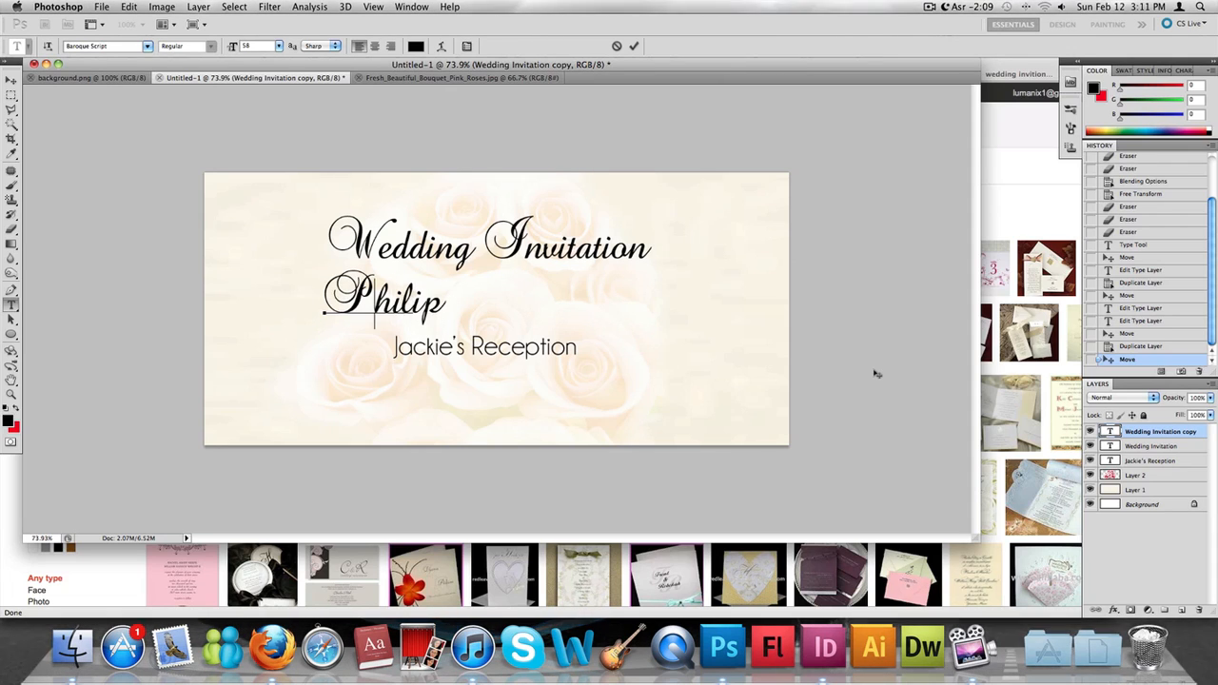
key("BackSpace")
key("BackSpace")
key("BackSpace")
key("BackSpace")
key("BackSpace")
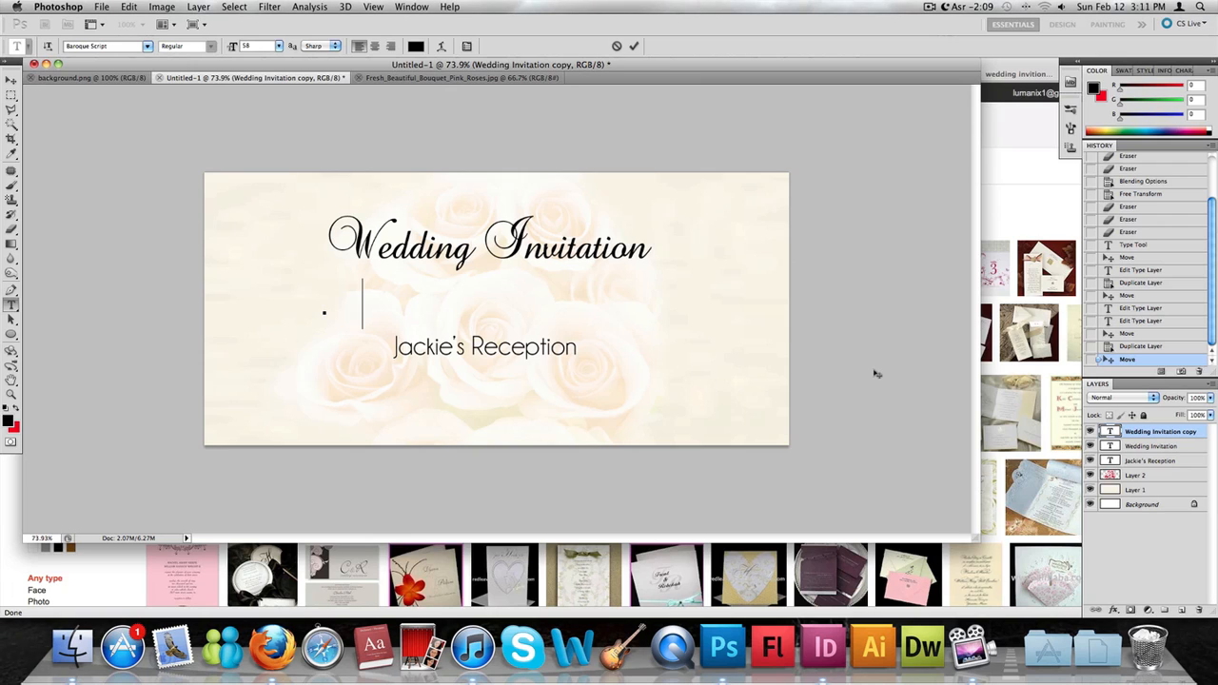
type("Carl")
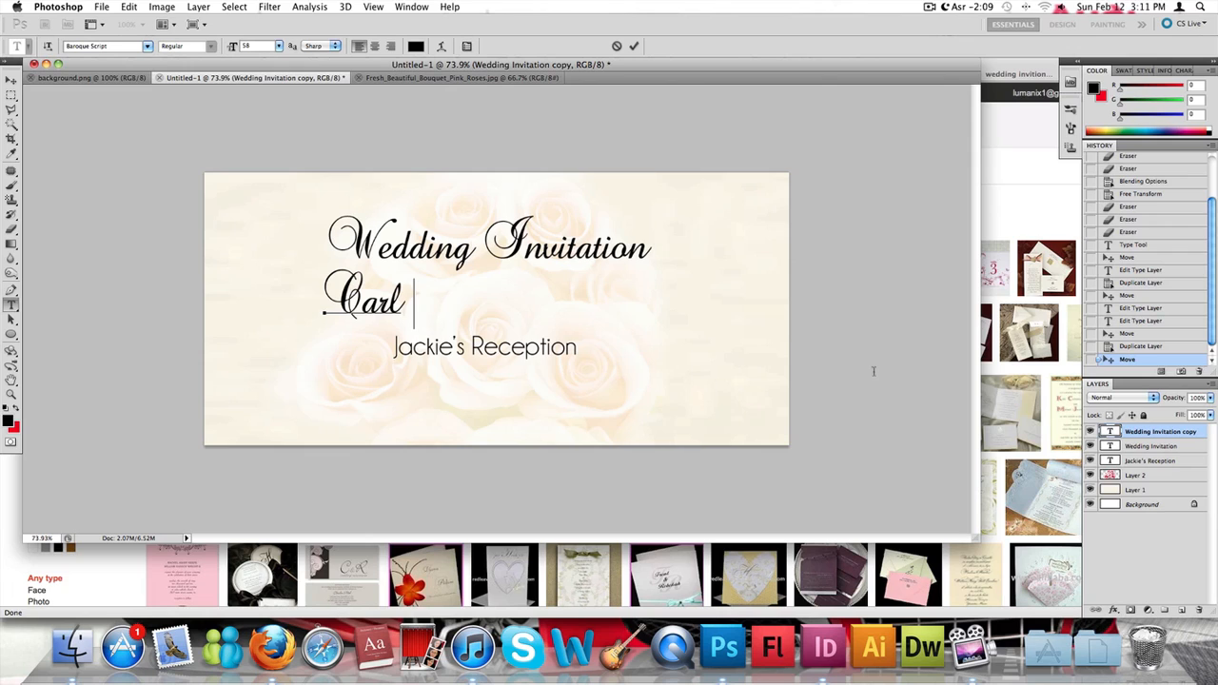
type(" &")
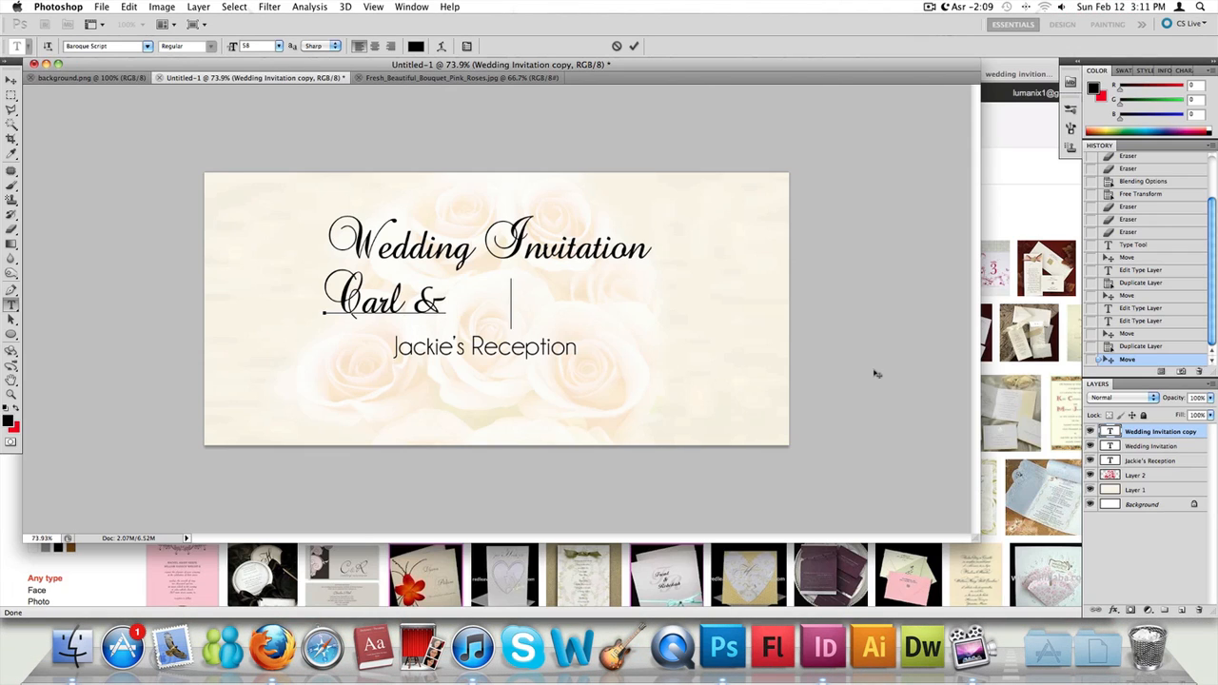
type("   Eliza")
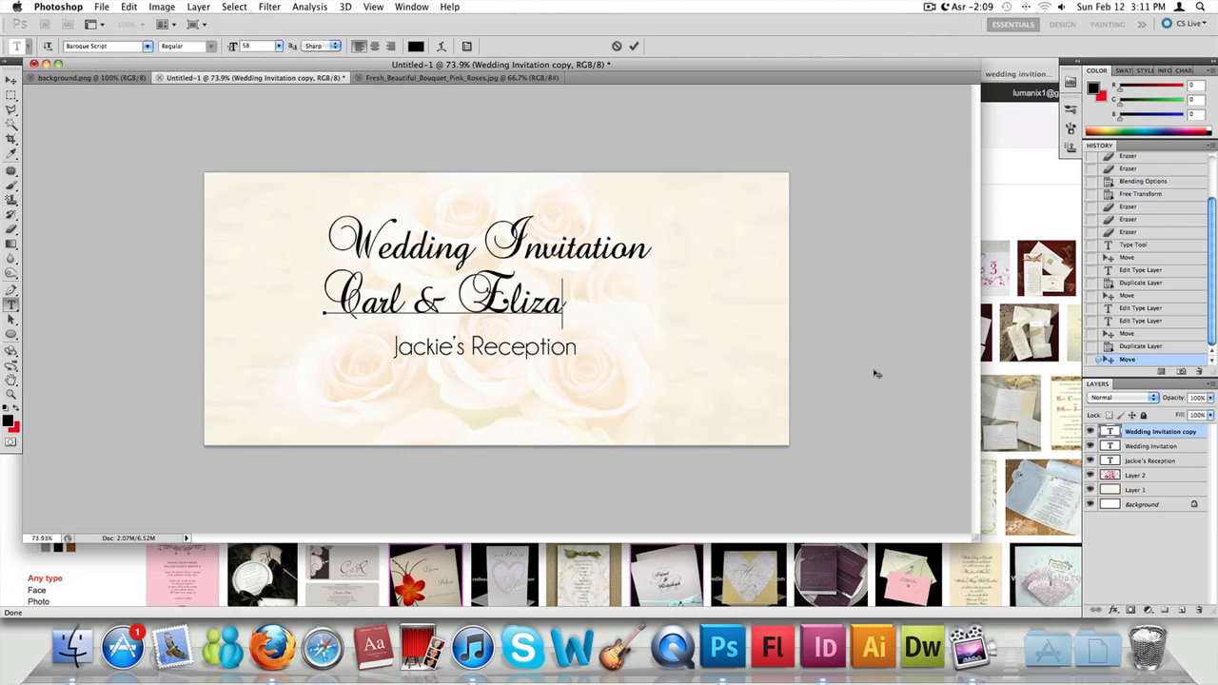
type("beth Taylor")
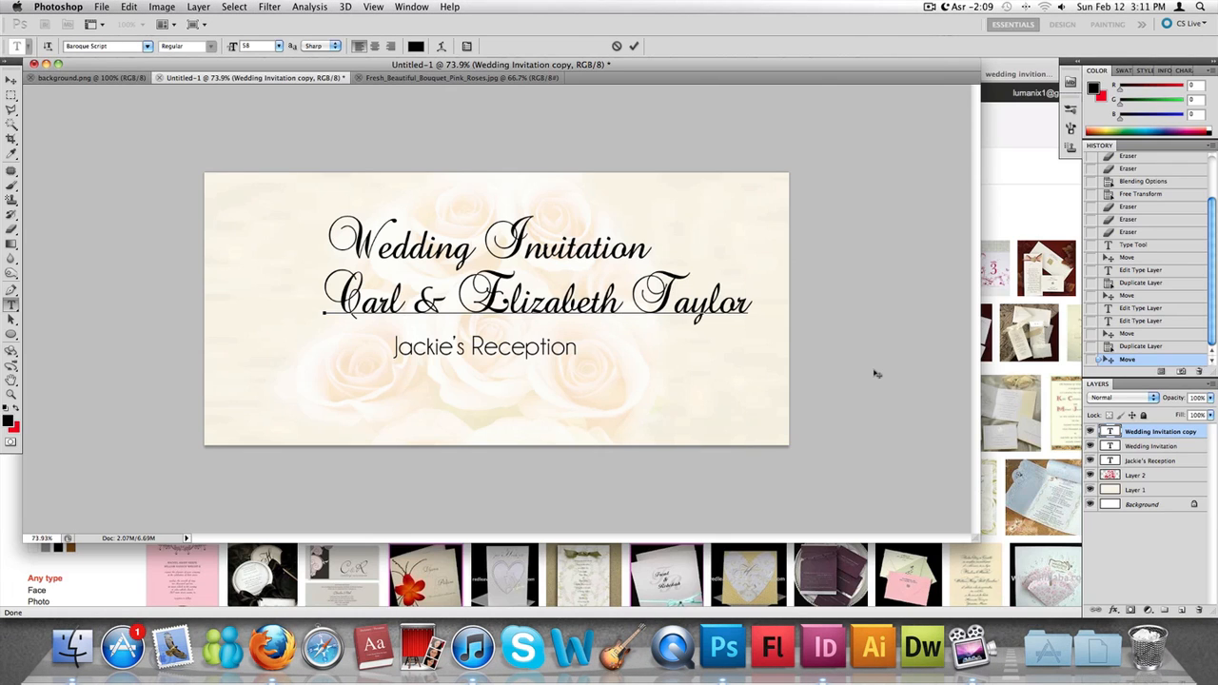
left_click(11, 81)
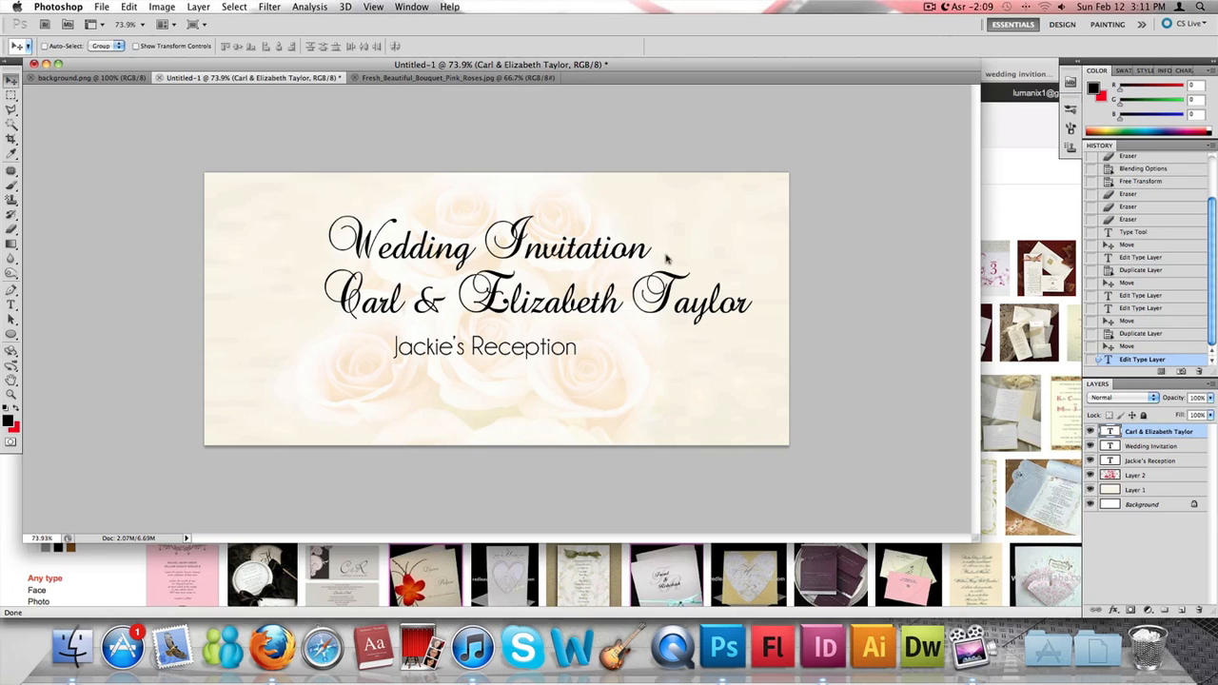
- Reposition the couple's names between the two other lines, with their start aligned to the start of the Wedding Invitation title
left_click_drag(679, 286, 641, 293)
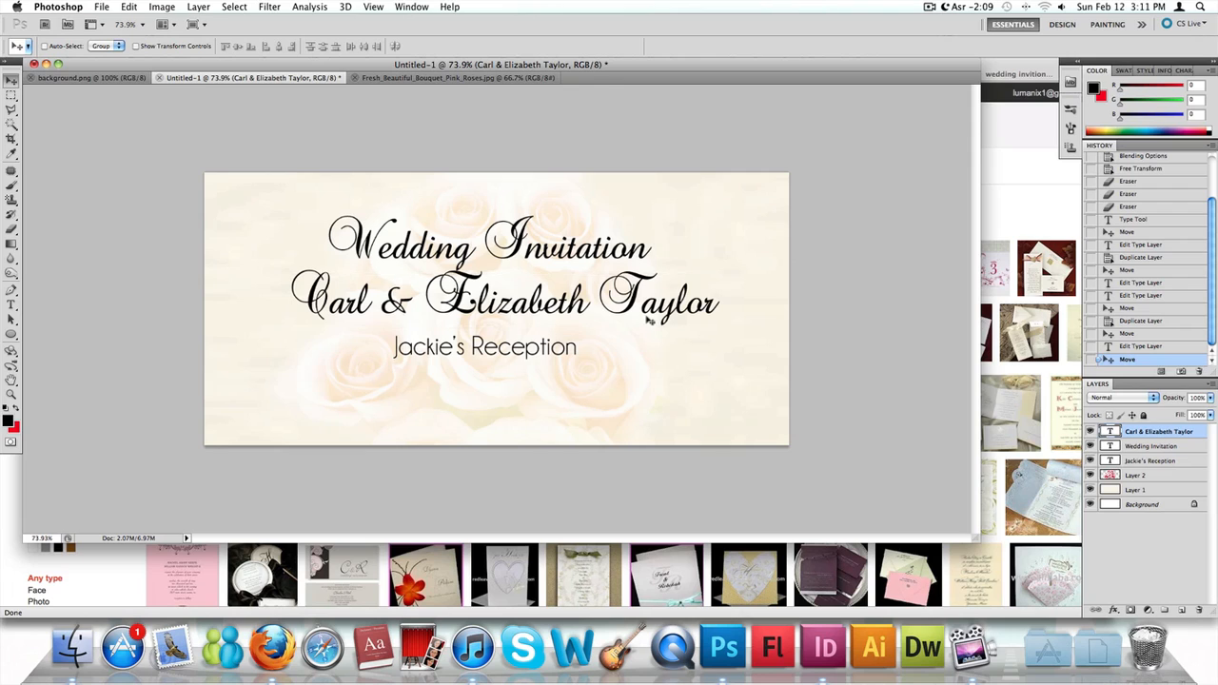
left_click_drag(646, 321, 654, 323)
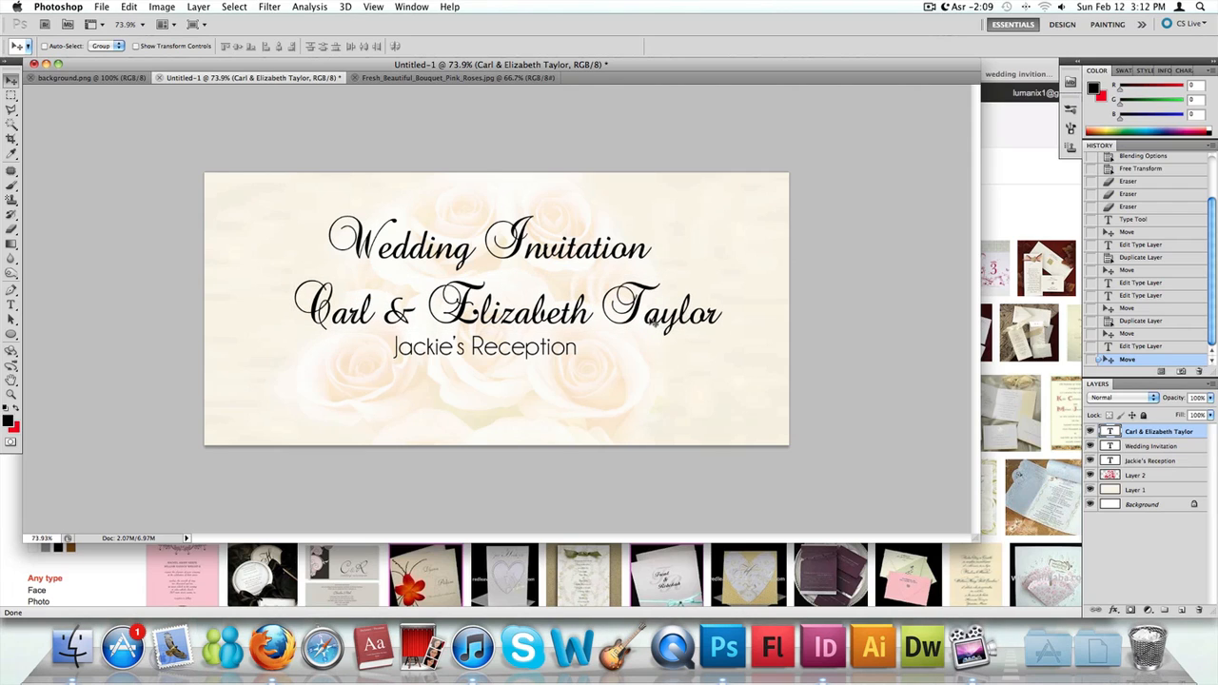
left_click_drag(484, 325, 506, 288)
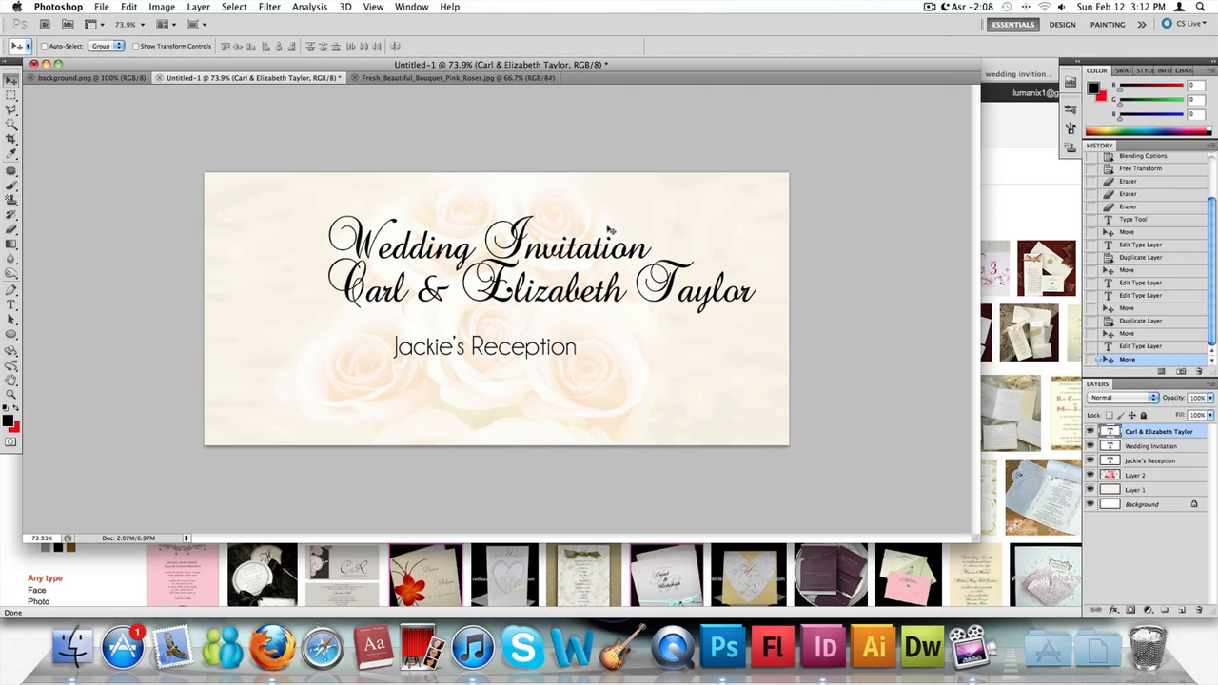
left_click_drag(605, 298, 605, 311)
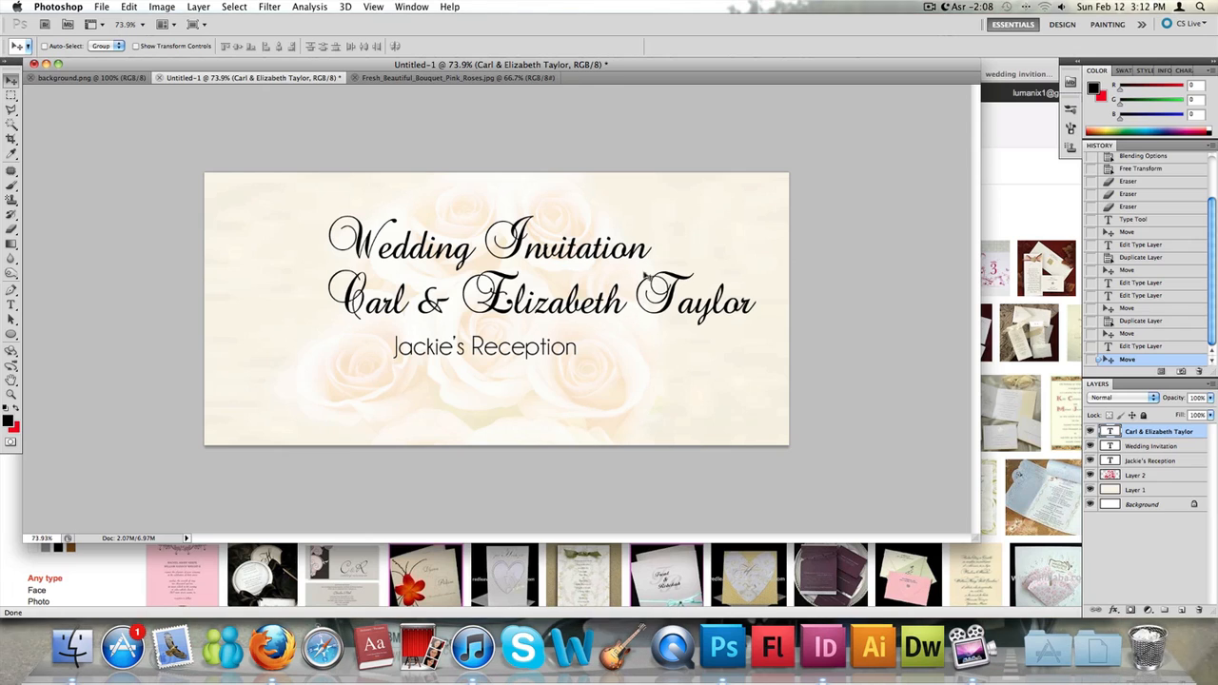
- Copy the couple's names from the whole canvas, paste them as a new layer, and move the copy below the reception line
key("super+a")
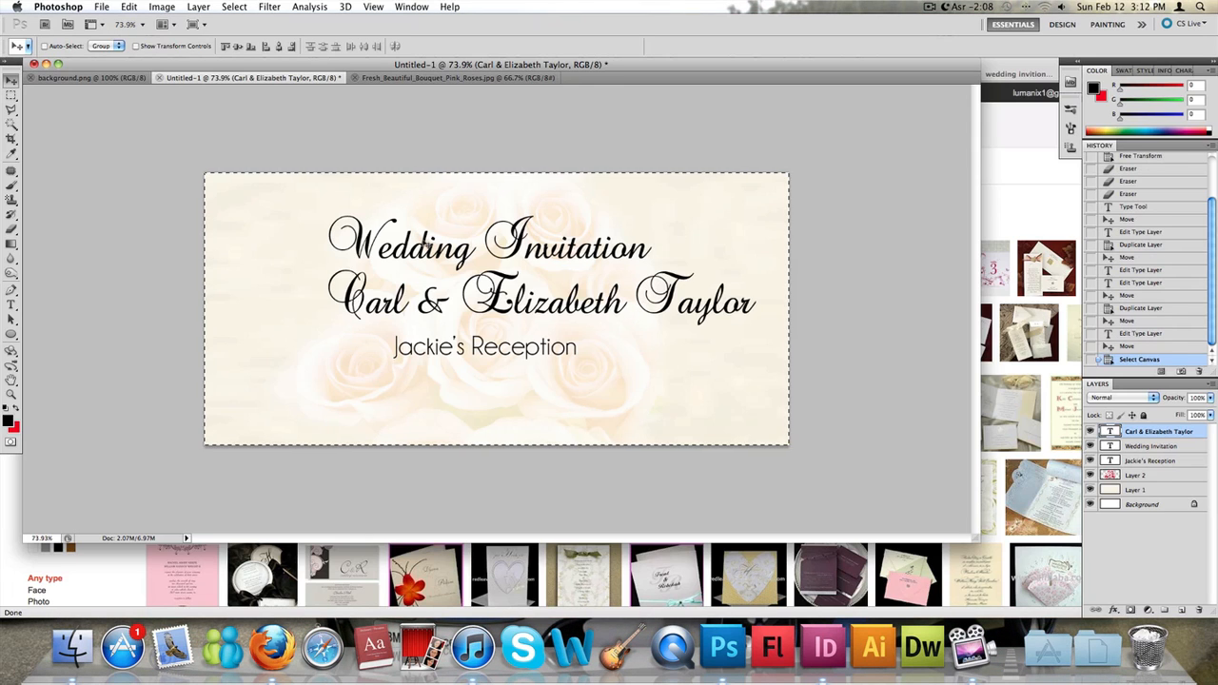
key("super+c")
key("super+v")
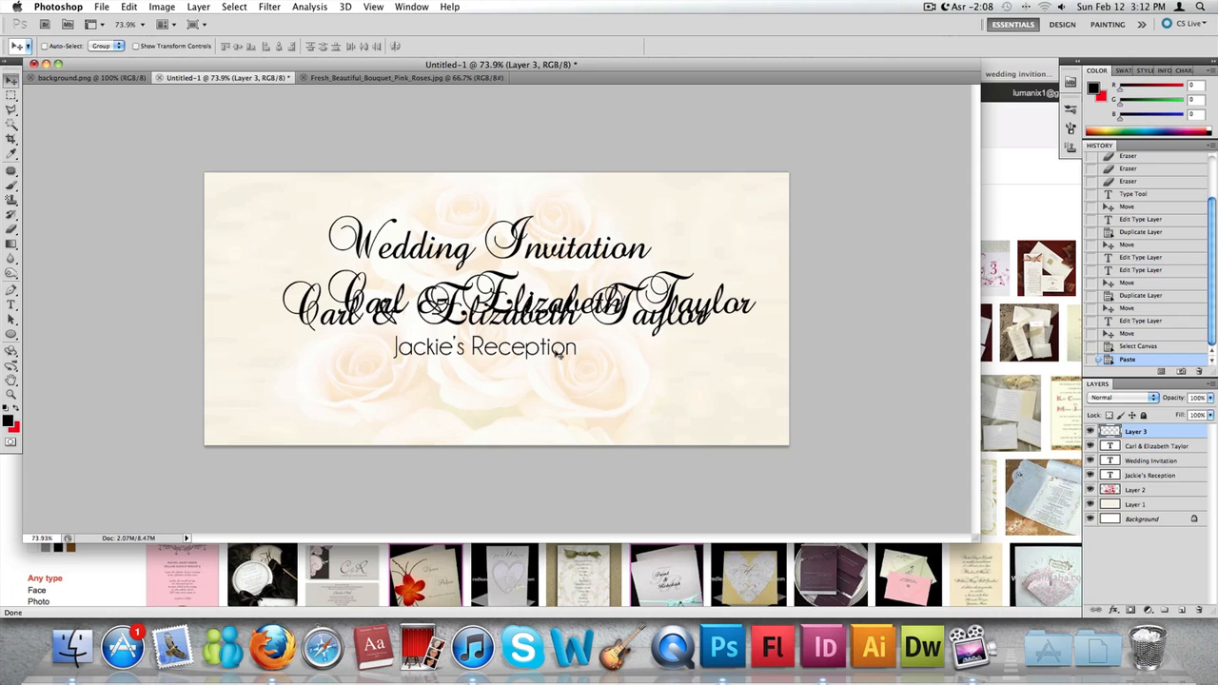
left_click_drag(557, 371, 538, 456)
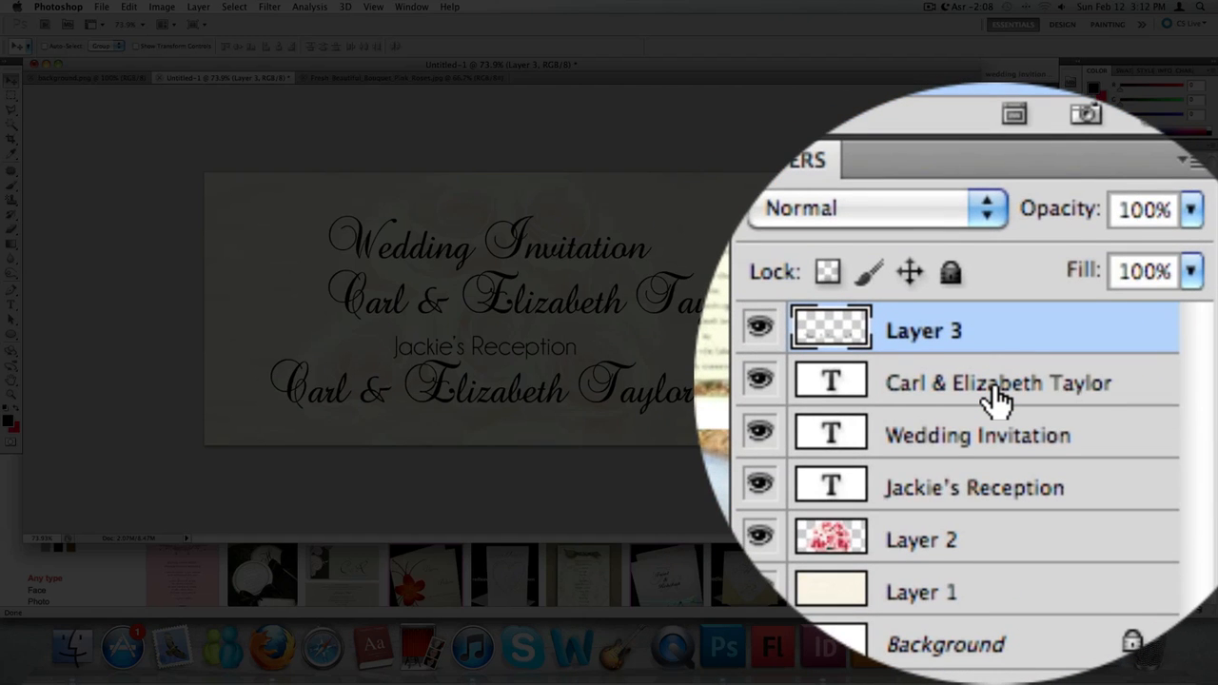
- Hide the editable text layer with the couple's names and move Layer 3 up beneath the Wedding Invitation title
right_click(996, 382)
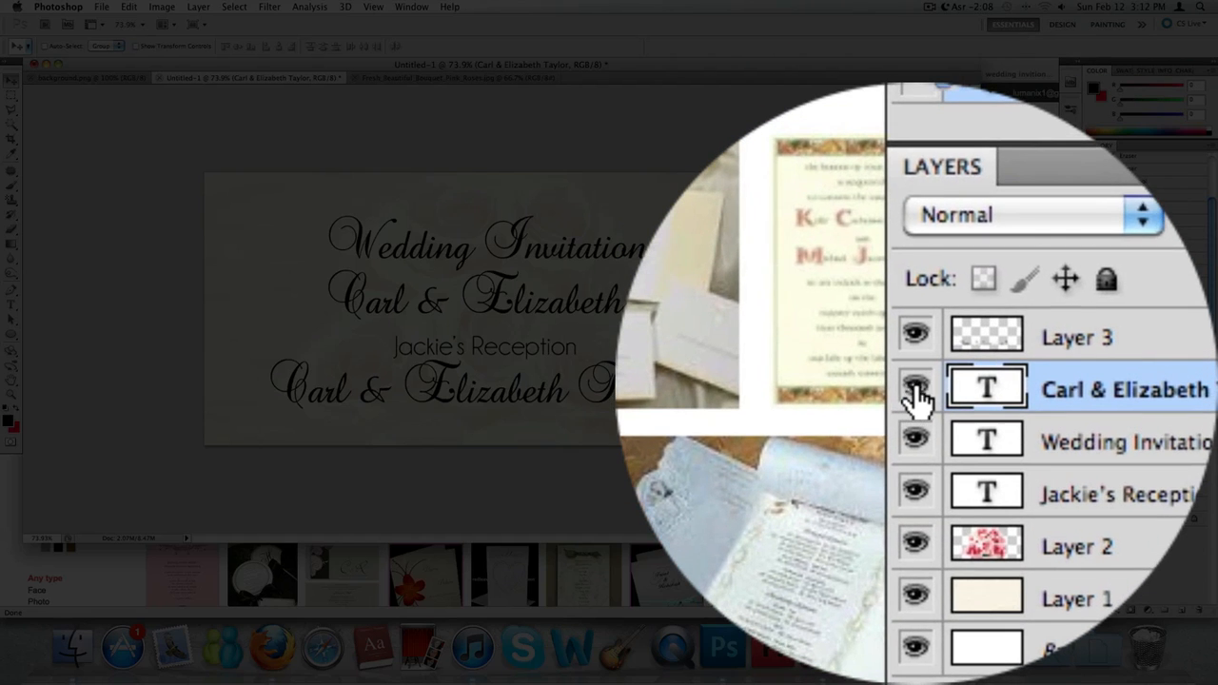
left_click(915, 392)
left_click(1136, 432)
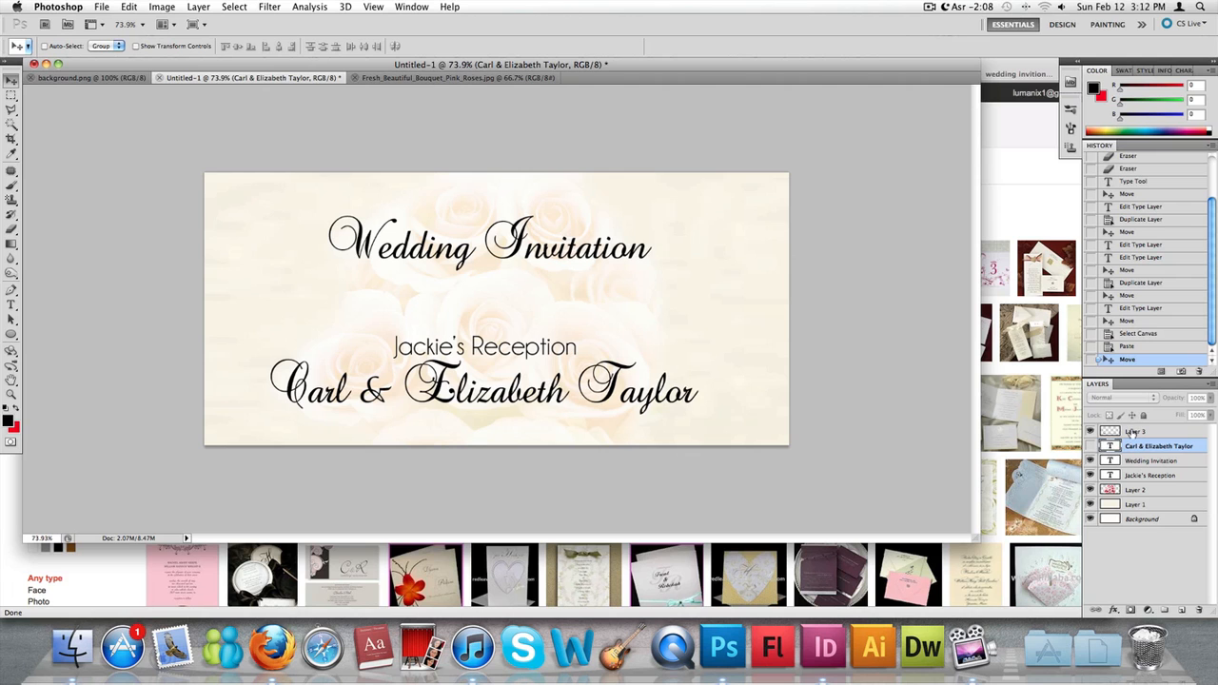
left_click_drag(530, 386, 536, 301)
- Select the surname on Layer 3 with a rectangular marquee and move it down and slightly left, below the first names
scroll(445, 315, "up", 3)
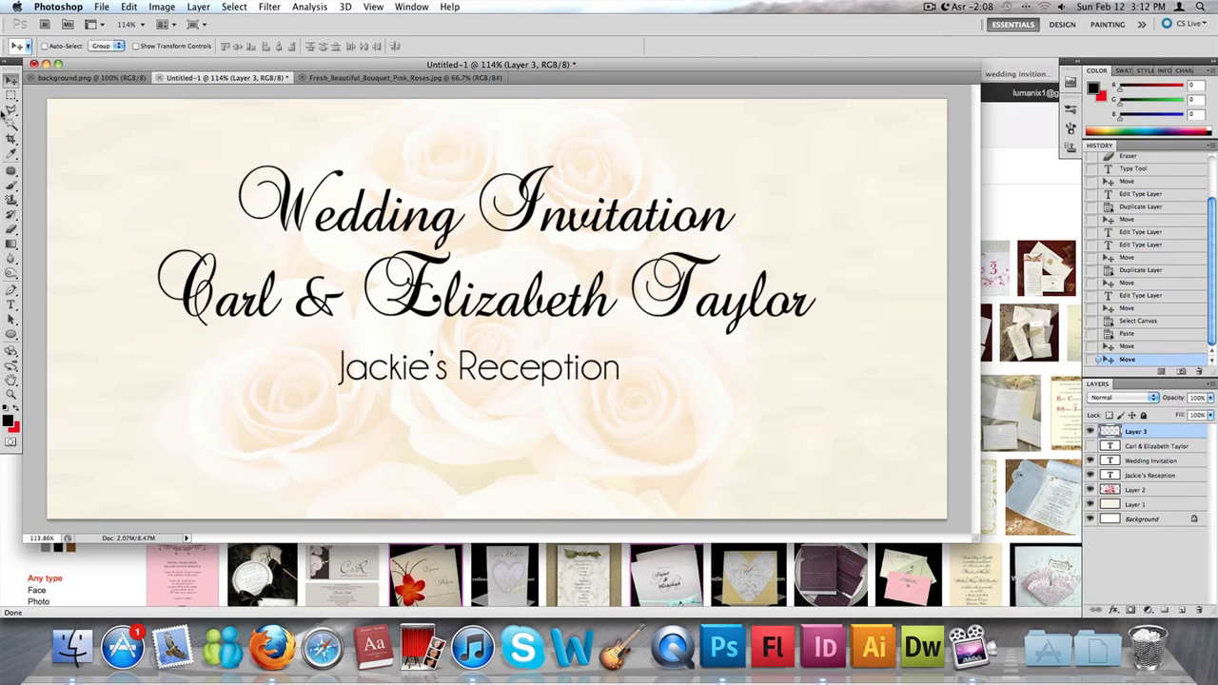
key("m")
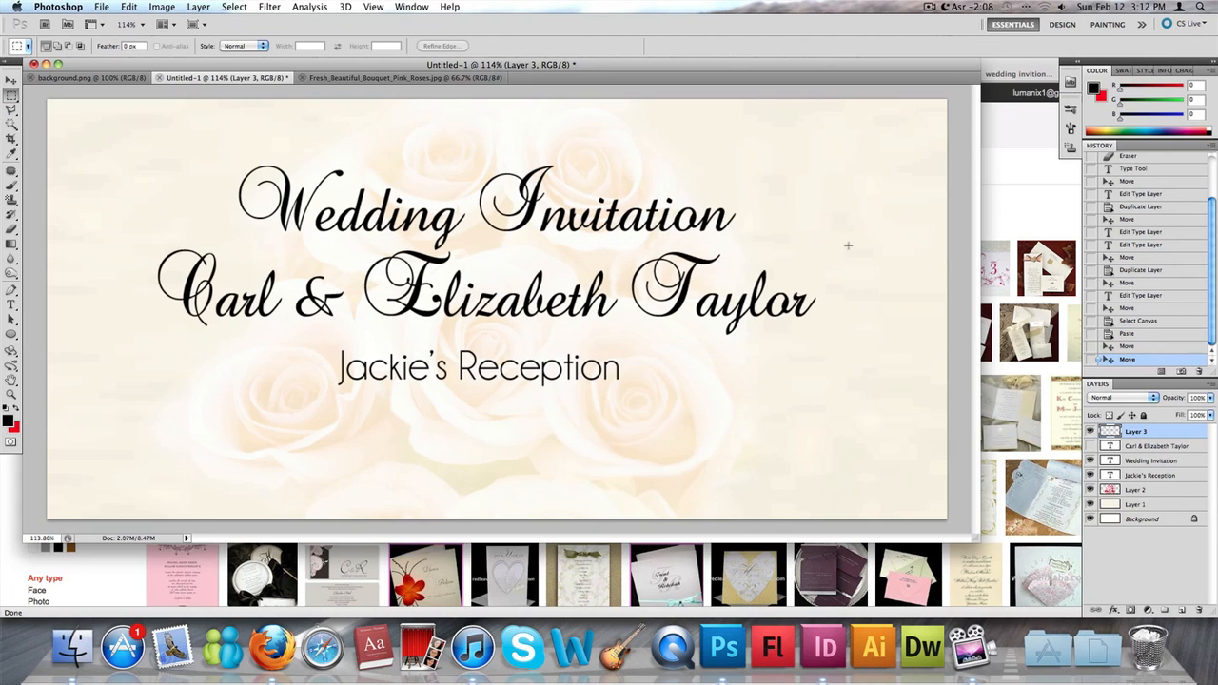
left_click_drag(617, 347, 624, 341)
key("v")
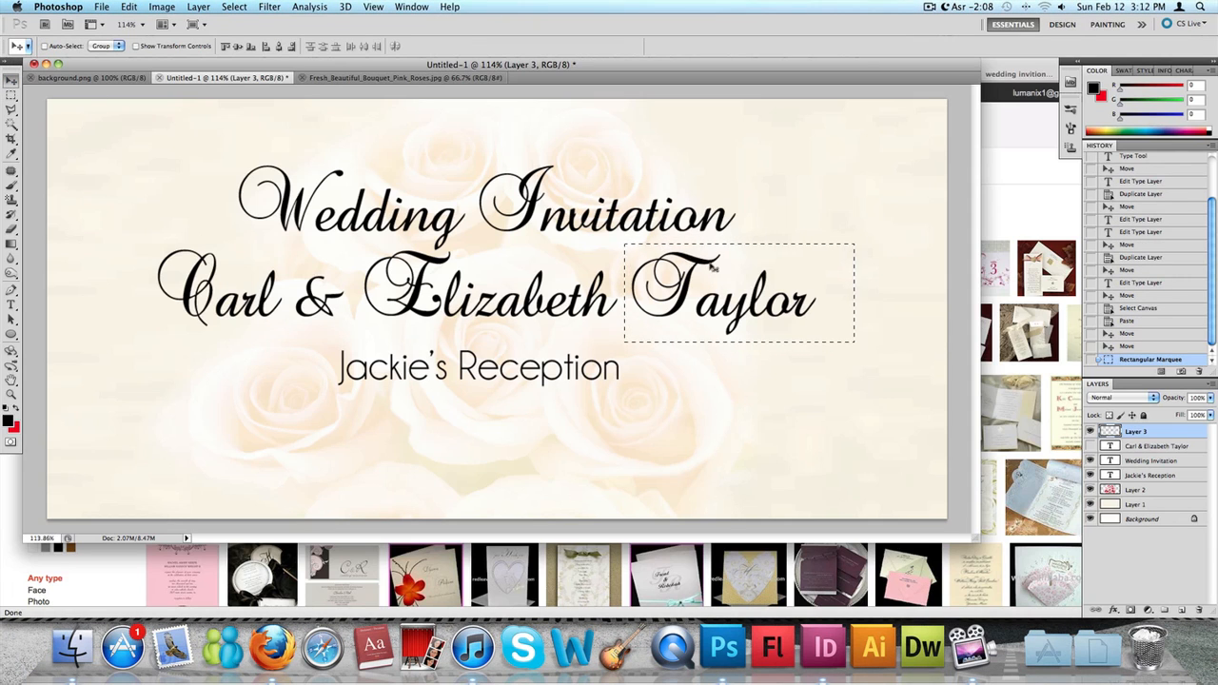
left_click_drag(712, 269, 671, 322)
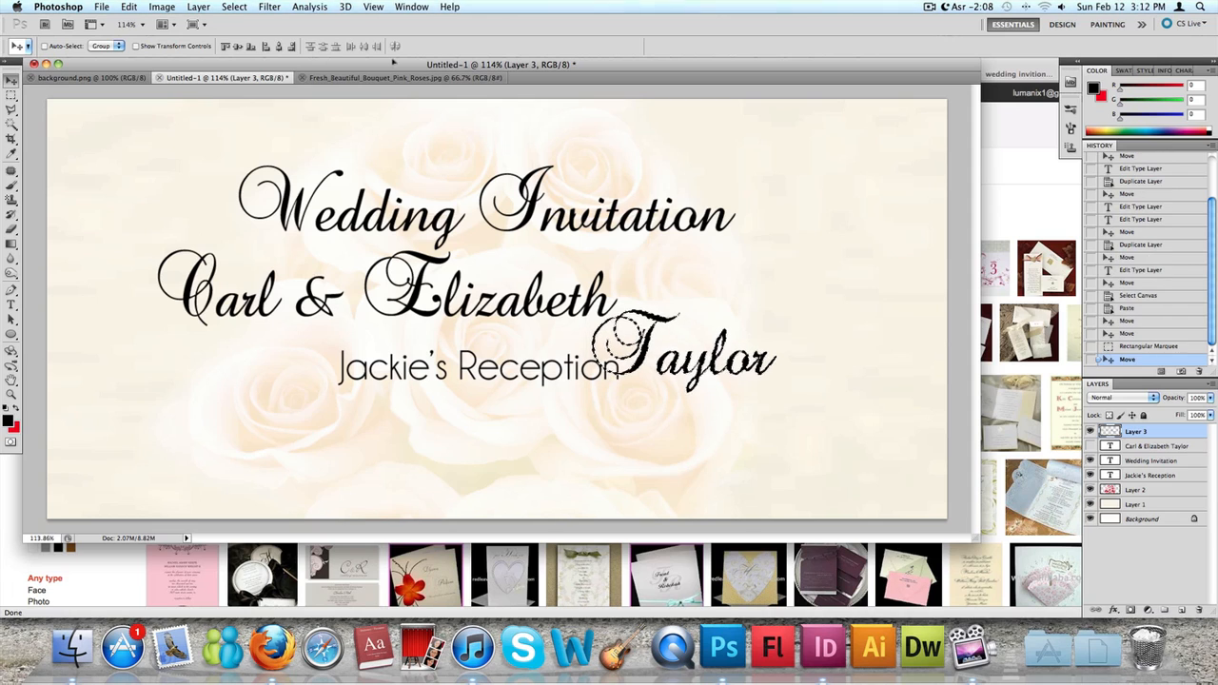
- Select the first name and ampersand on Layer 3 with a rectangular marquee, shift them slightly right and up, and deselect
left_click(11, 95)
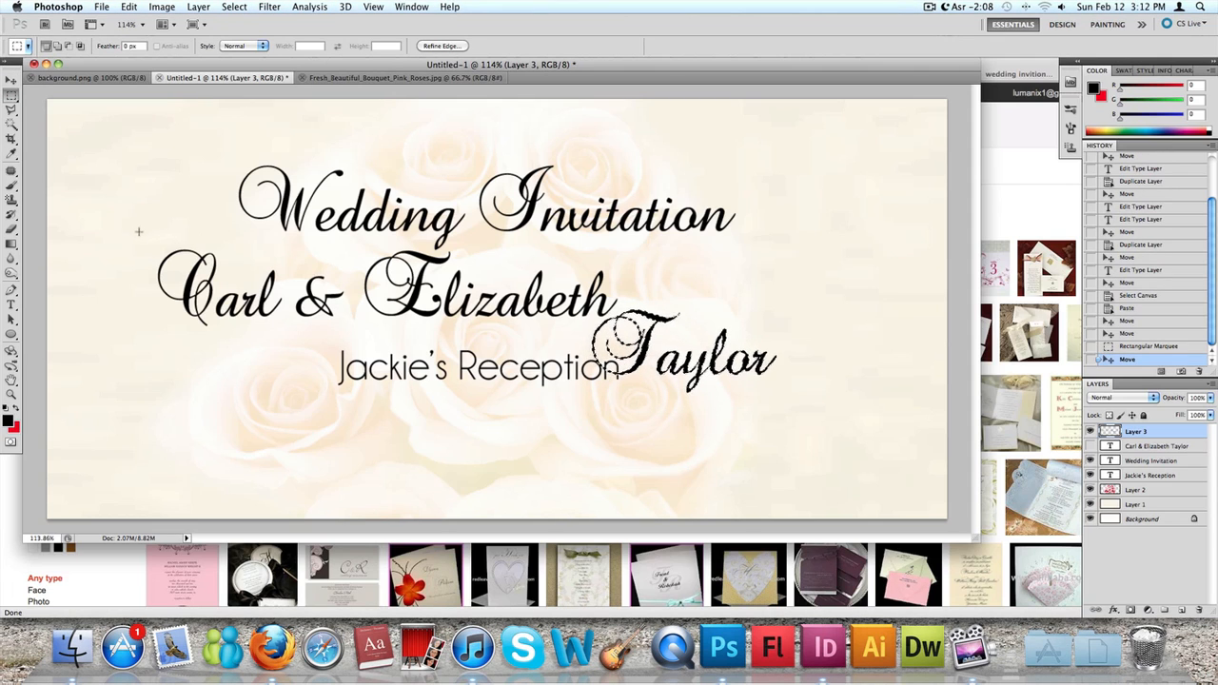
left_click_drag(137, 233, 343, 330)
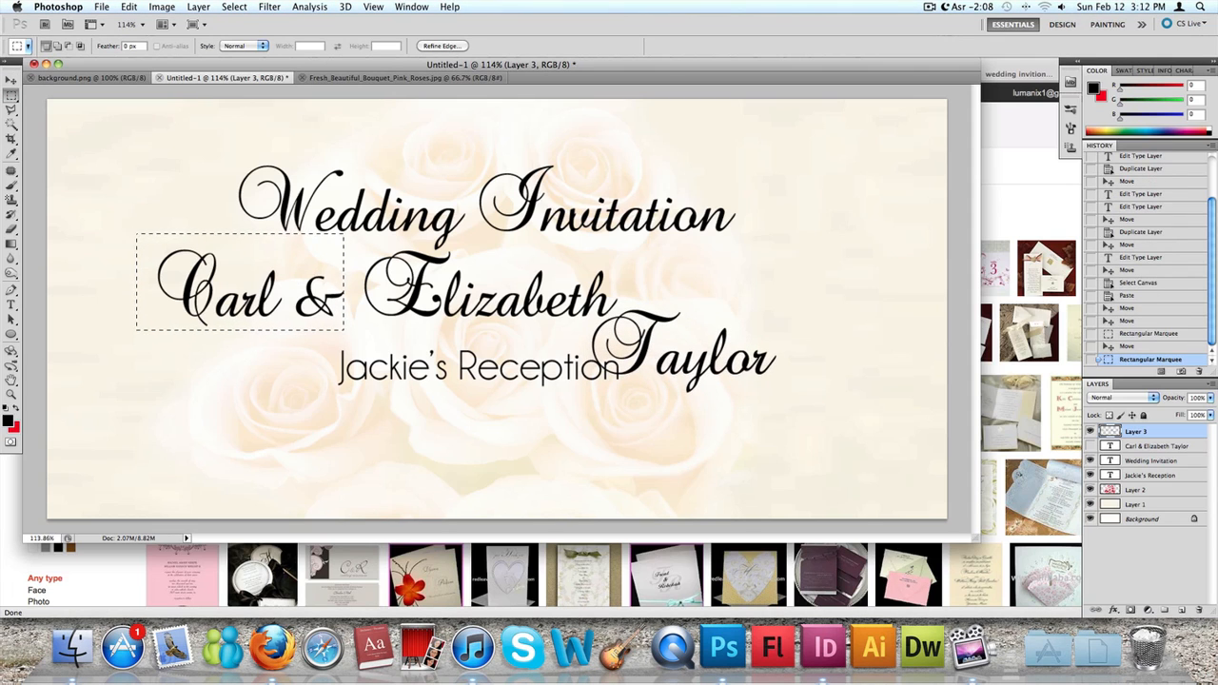
left_click(119, 218)
left_click_drag(117, 218, 350, 331)
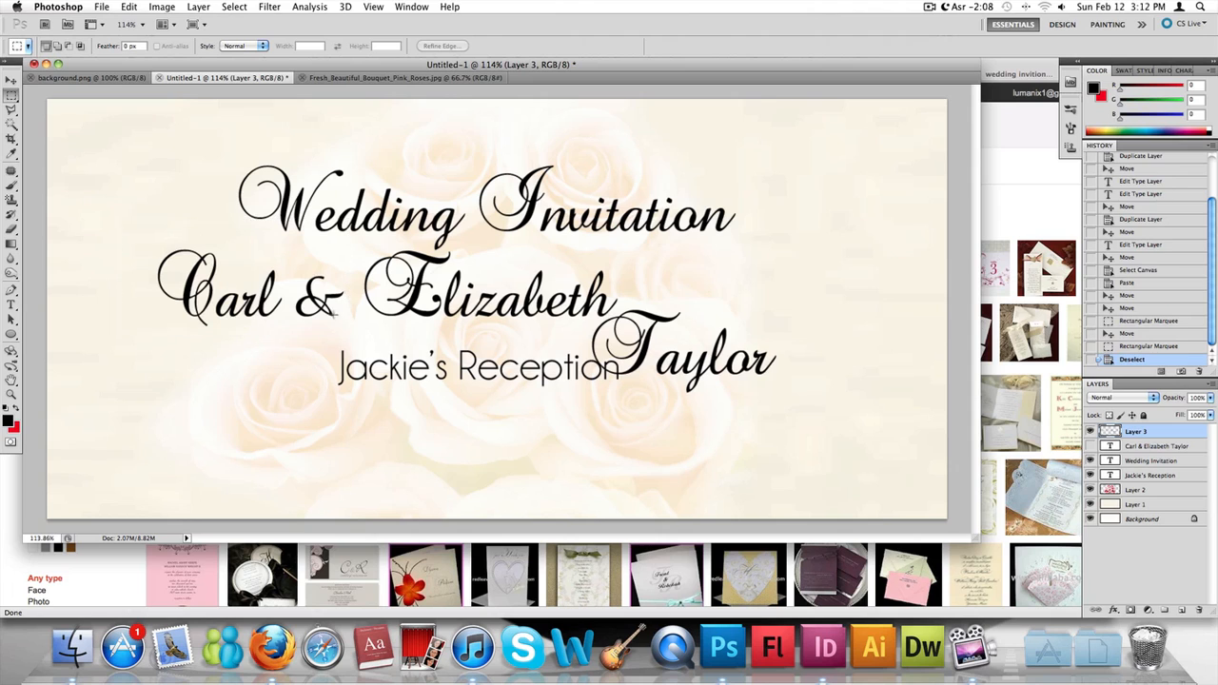
left_click(10, 81)
mouse_move(195, 237)
left_mouse_down()
mouse_move(229, 234)
mouse_move(225, 256)
mouse_move(209, 258)
left_mouse_up()
key("m")
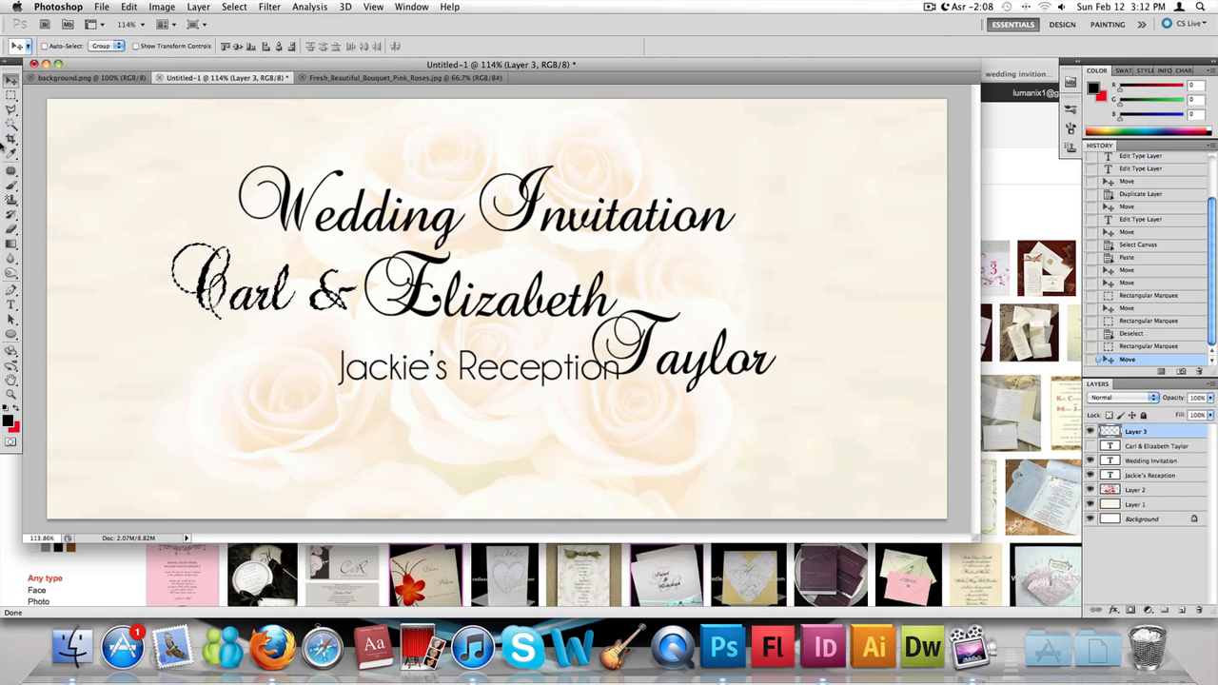
left_click(806, 407)
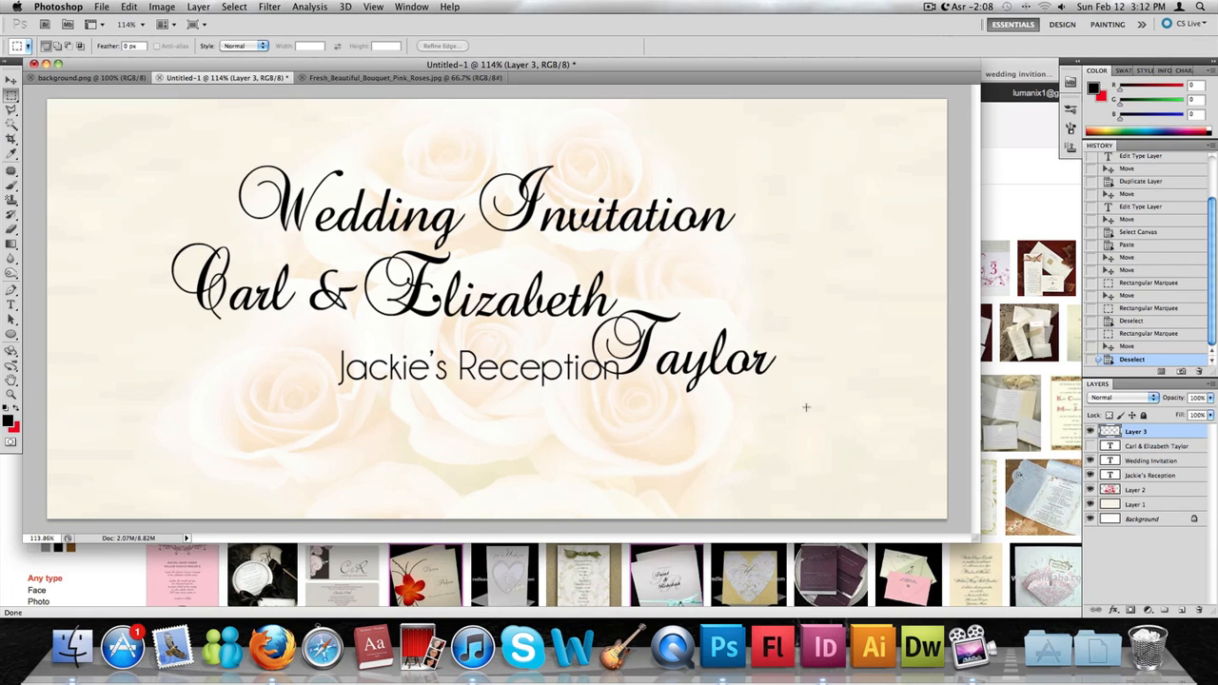
- Select the surname on Layer 3 with rectangular marquees, clear it from the layer, and deselect
left_click_drag(623, 284, 621, 286)
key("Delete")
left_click(701, 266)
left_click_drag(657, 402, 578, 323)
key("Delete")
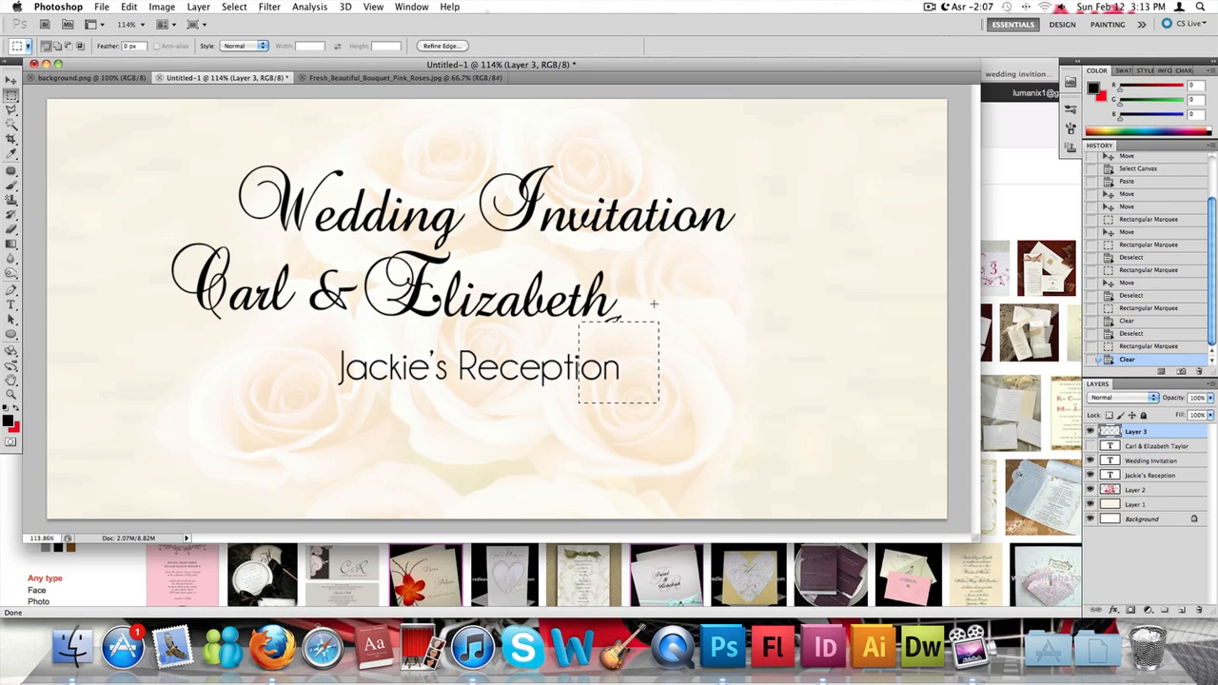
left_click(640, 323)
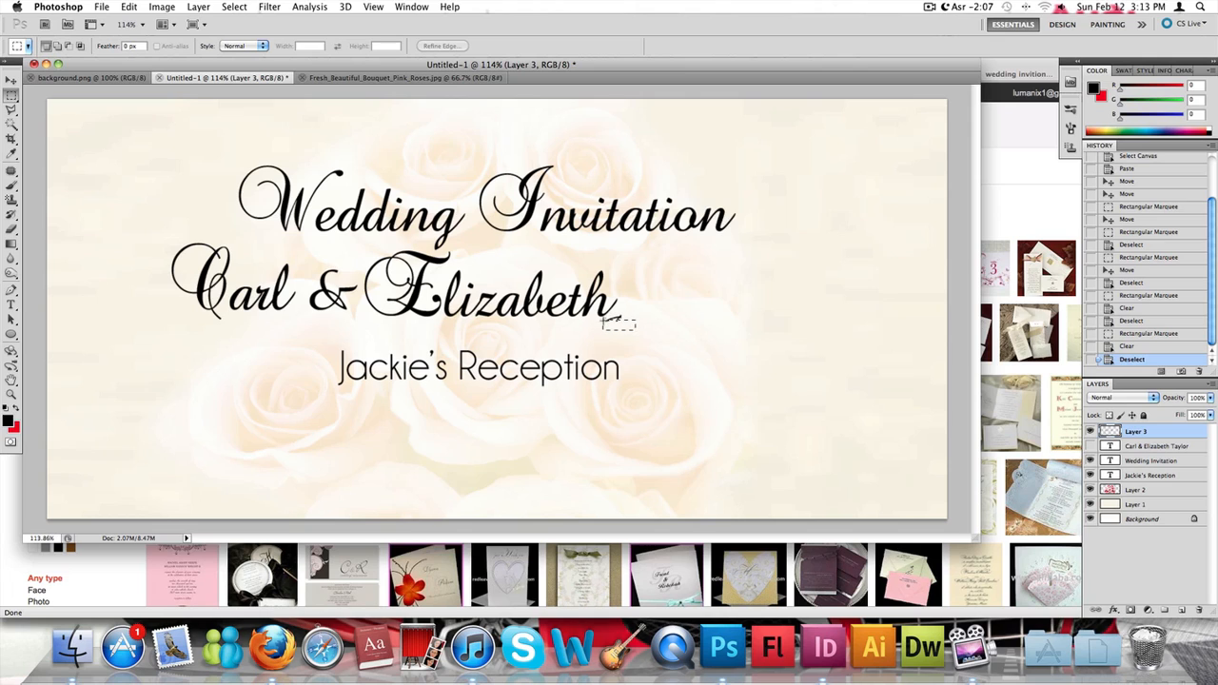
- Clear the leftover surname strokes beneath the end of the second first name on Layer 3 using small rectangular marquees, and deselect
left_click_drag(603, 322, 628, 320)
key("Delete")
key("Delete")
left_click(618, 311)
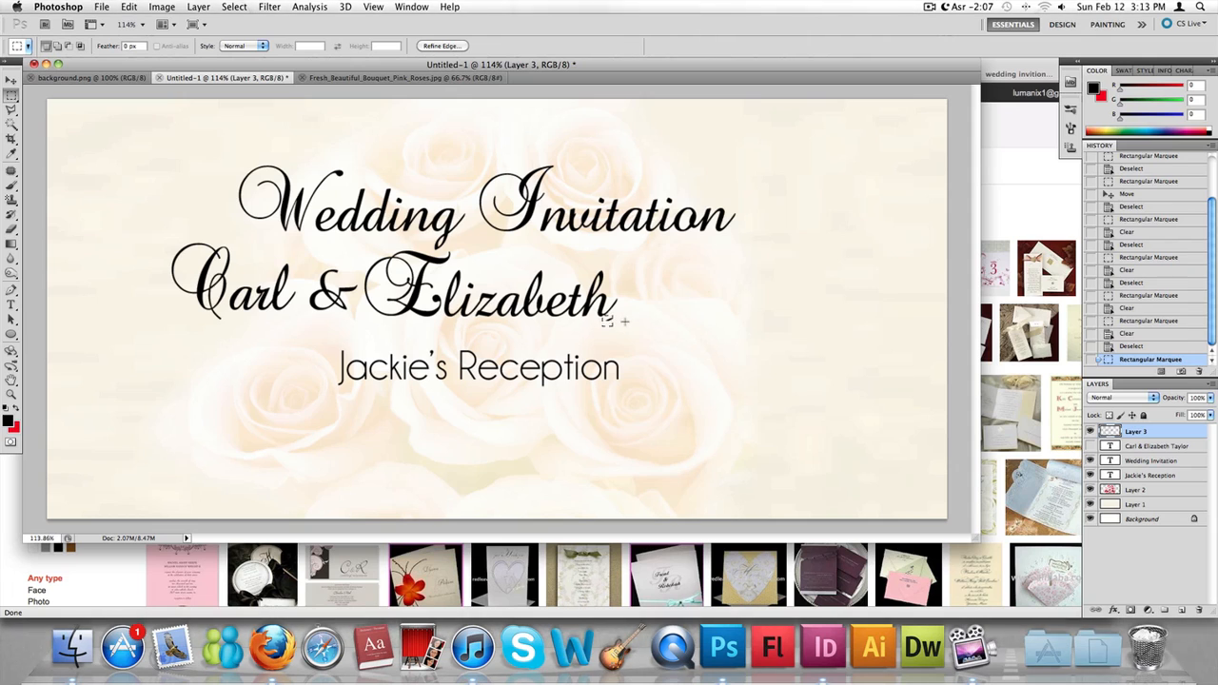
key("Delete")
left_click(620, 328)
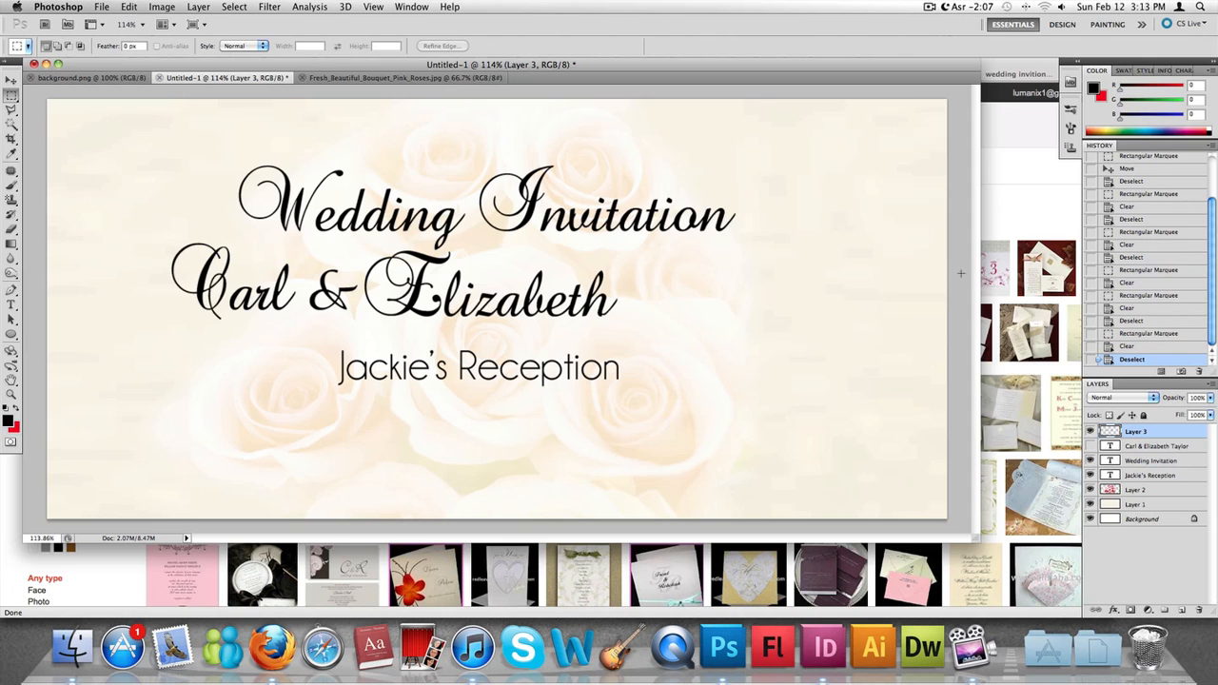
- Move Layer 3 right and slightly up so the couple's first names sit directly beneath the Wedding Invitation title
key("v")
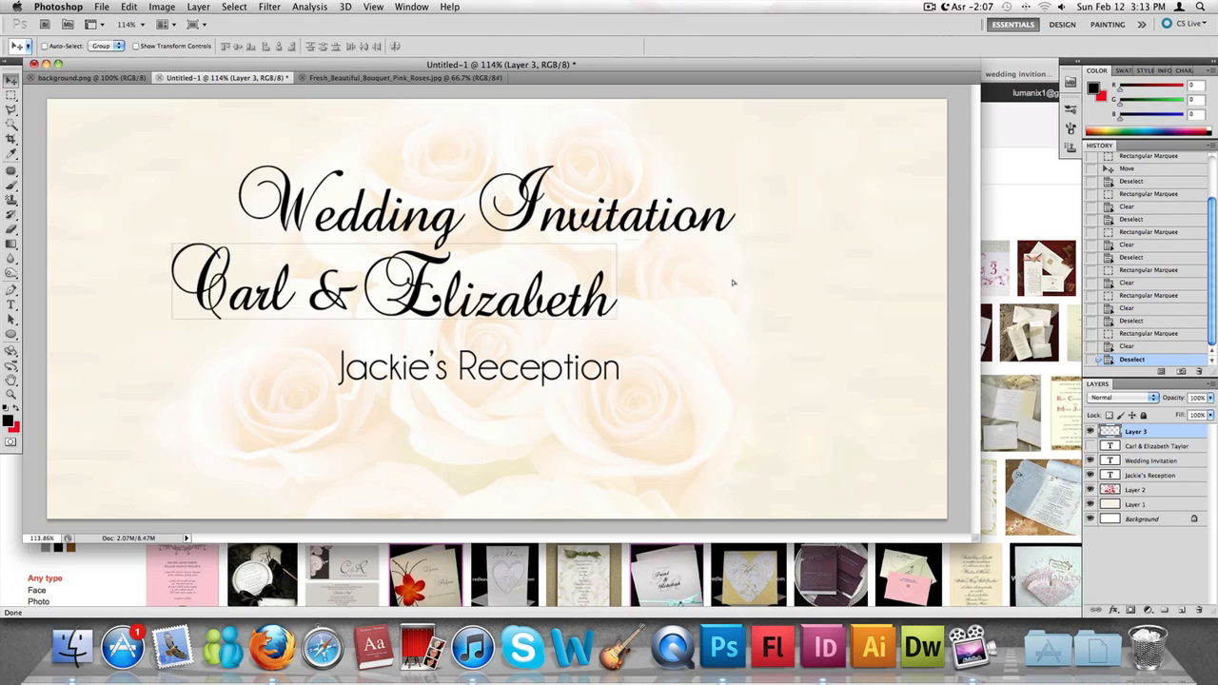
left_click_drag(729, 280, 868, 279)
left_click_drag(672, 285, 668, 276)
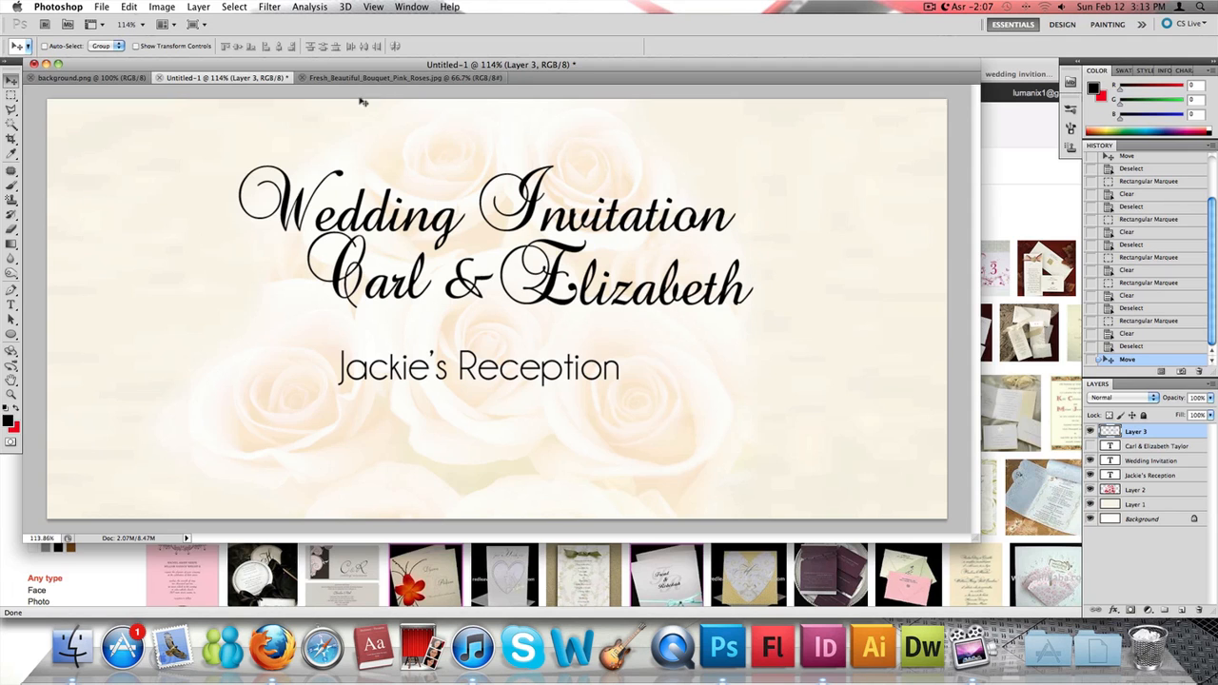
- Select the second first name on Layer 3 with a rectangular marquee and nudge it slightly left, closer to the ampersand
key("m")
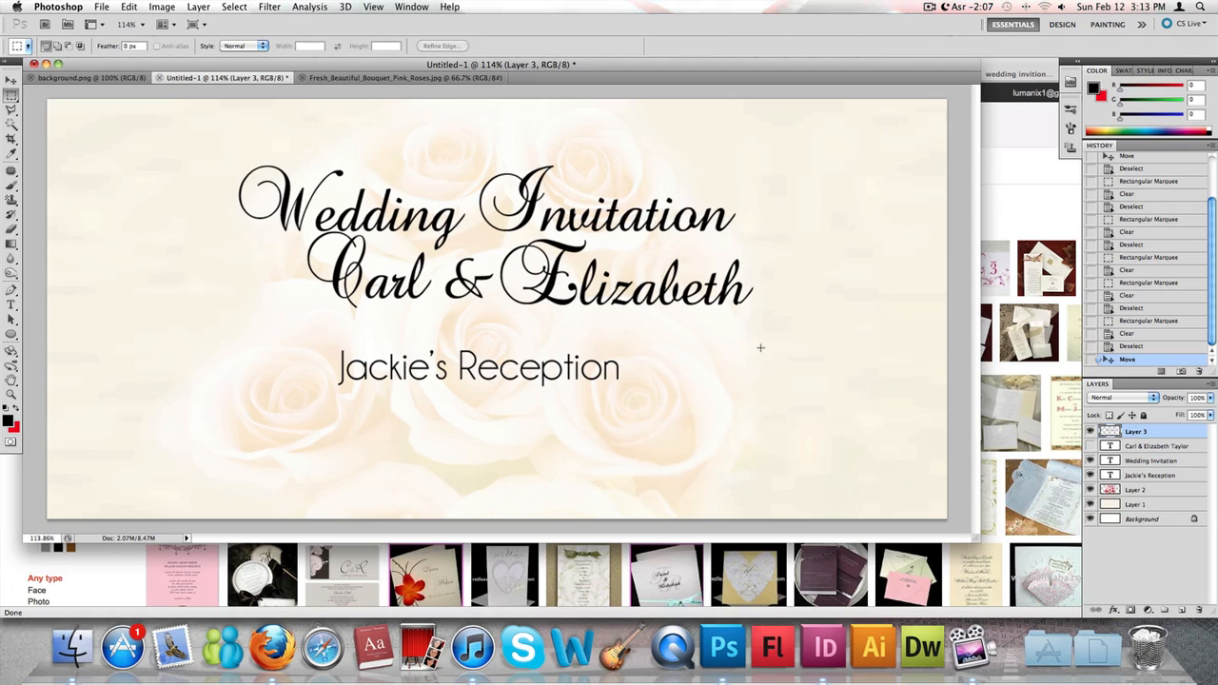
left_click_drag(771, 331, 497, 198)
left_click(12, 82)
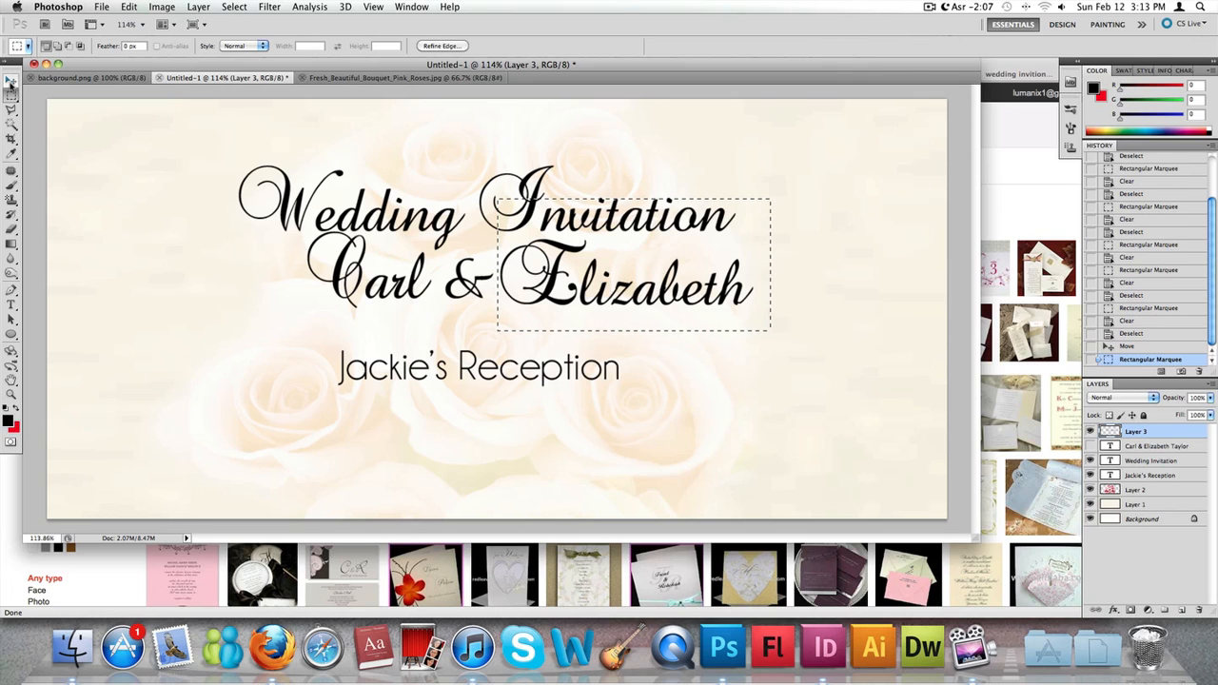
key("Left")
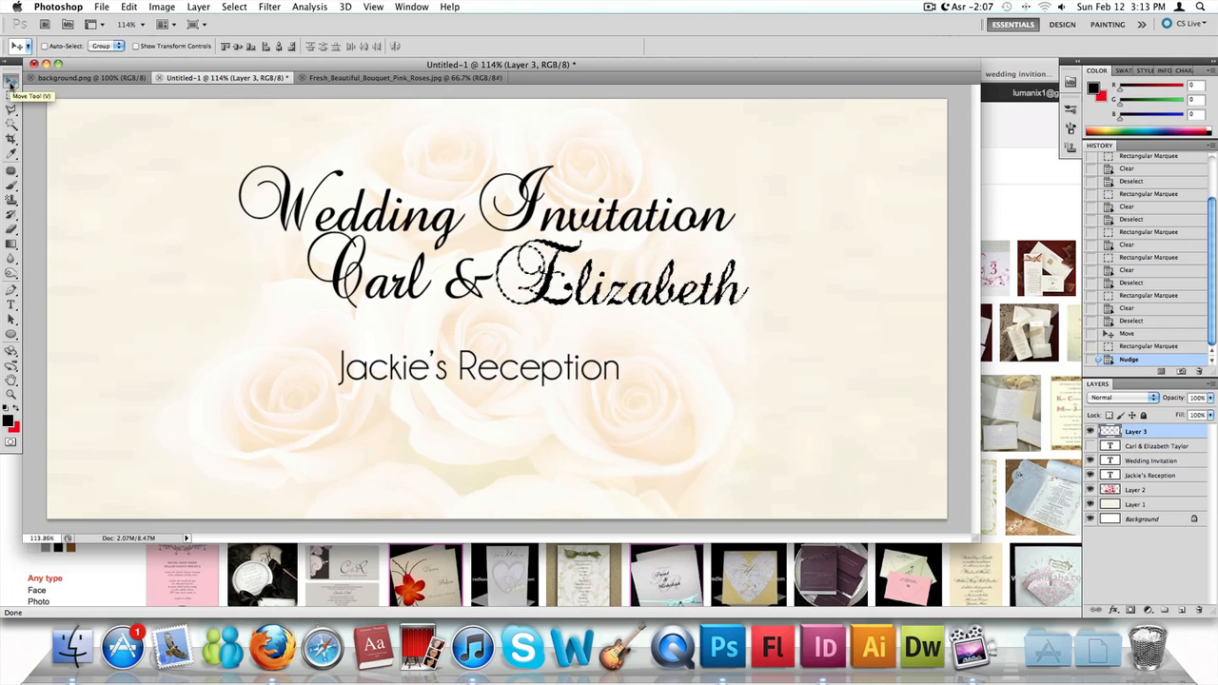
left_click(12, 95)
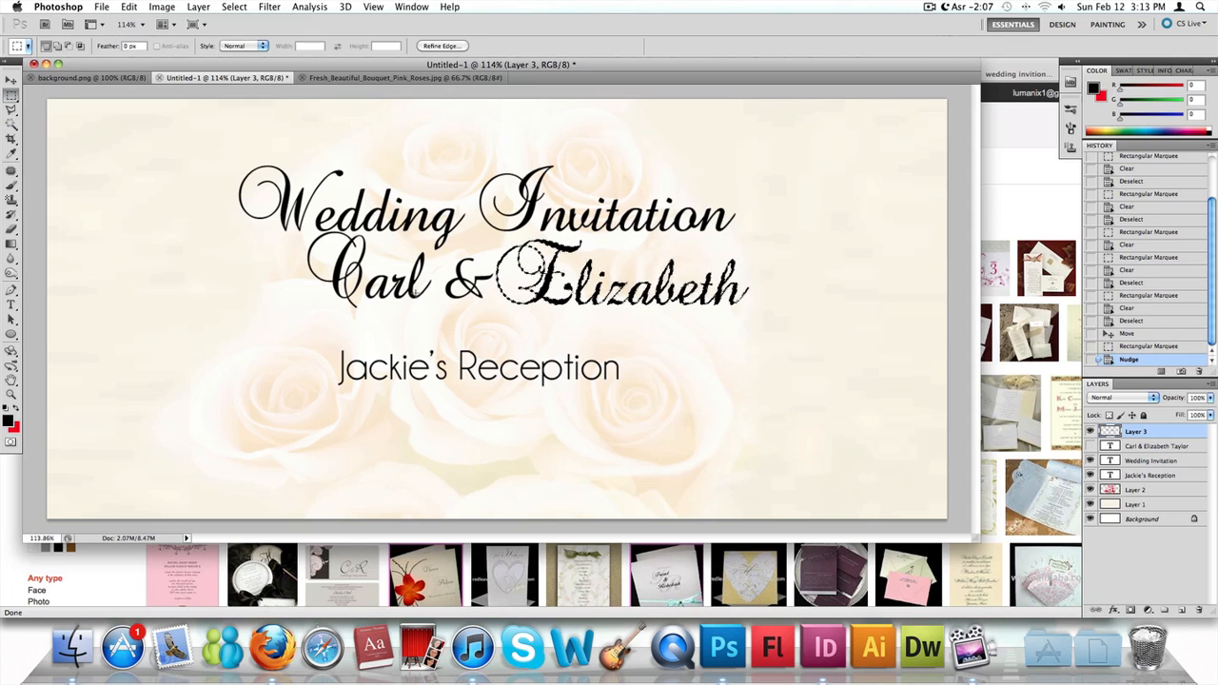
left_click_drag(273, 211, 436, 334)
key("Right")
key("Right")
key("Right")
key("Right")
key("Right")
key("Right")
key("Right")
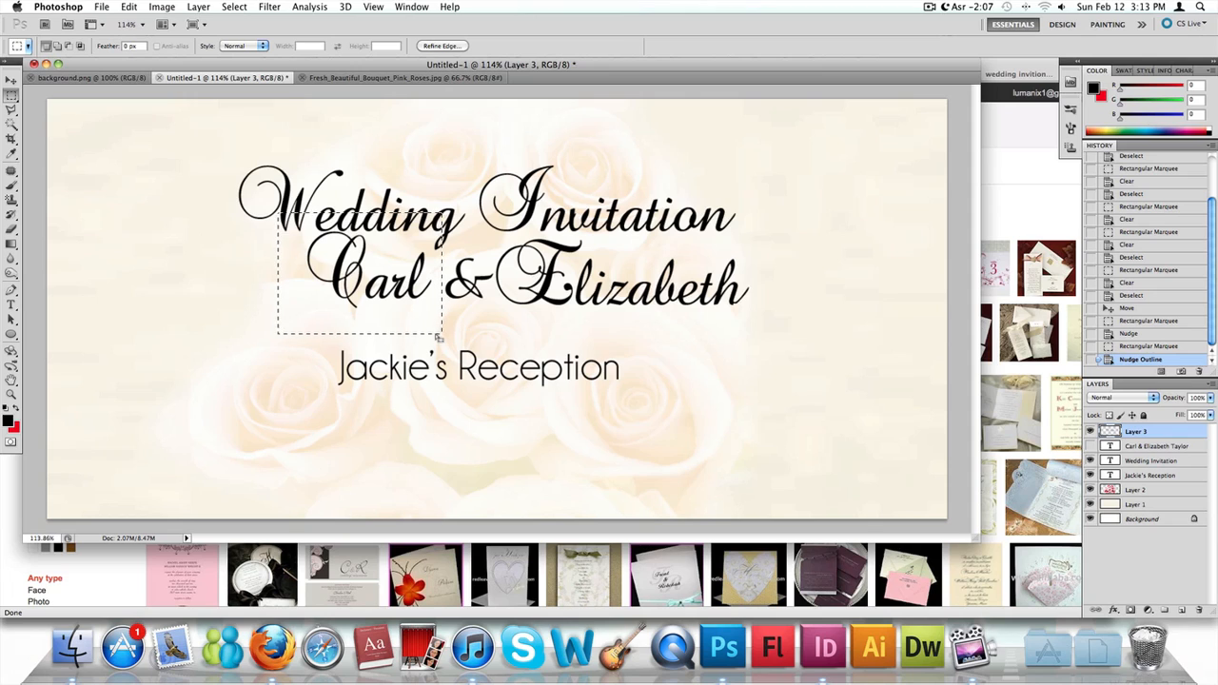
key("Right")
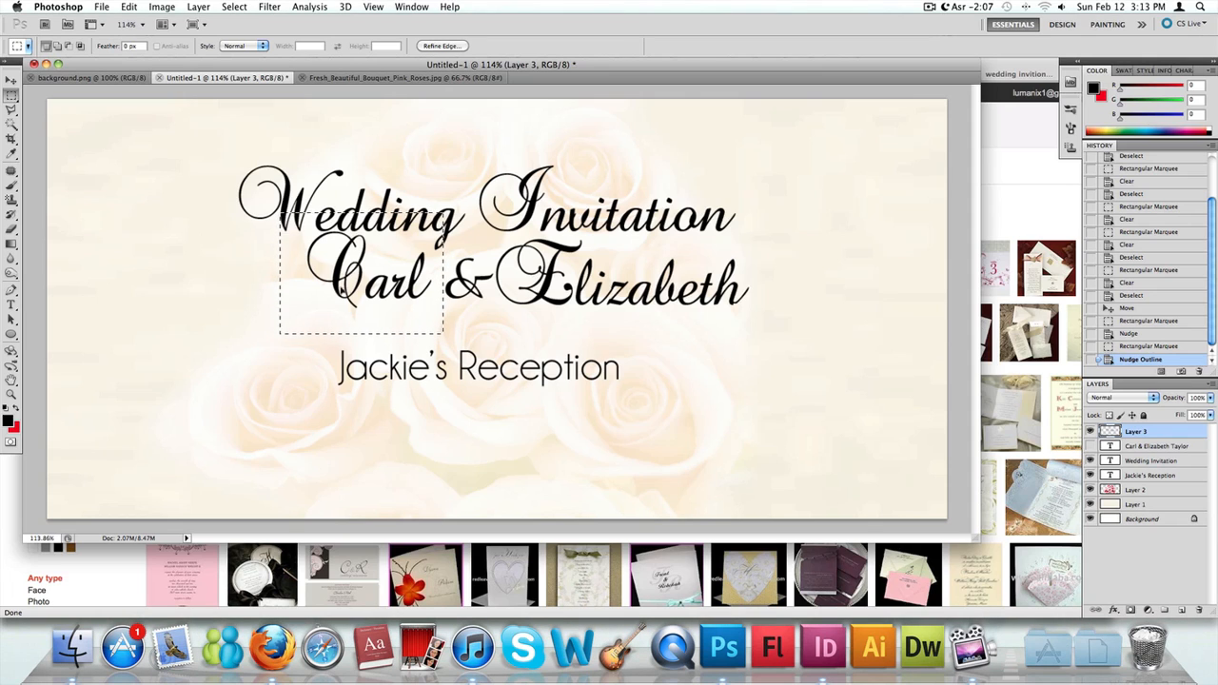
left_click(378, 229)
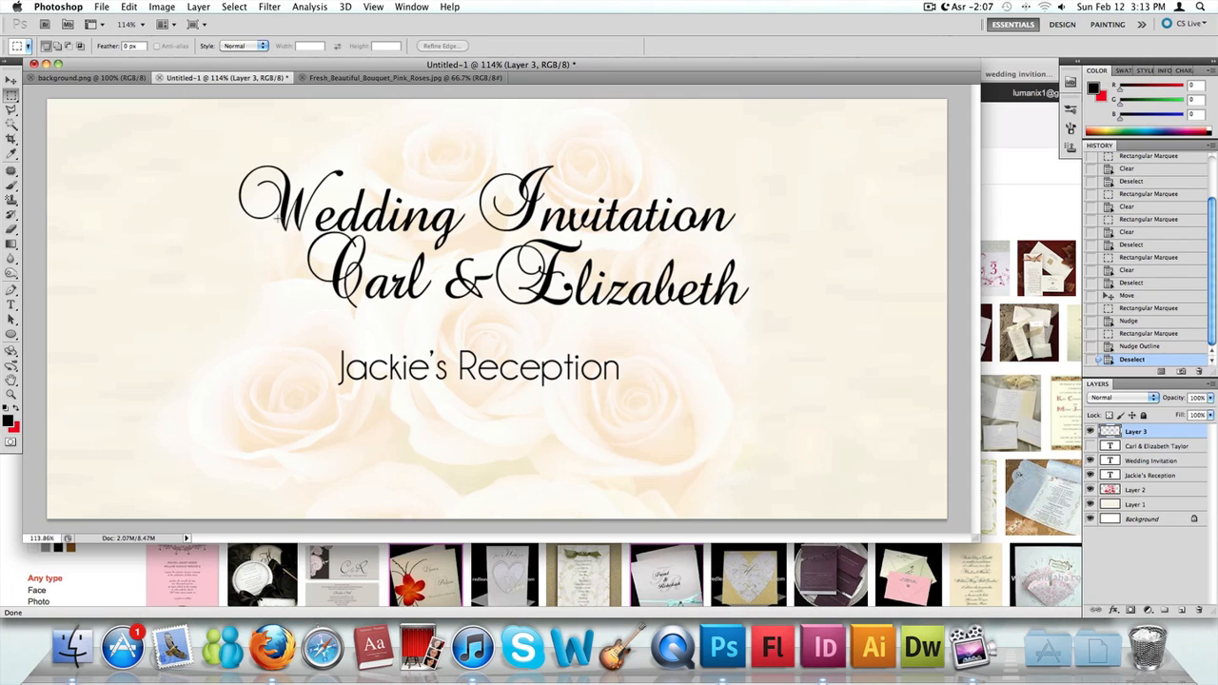
- Select the first name before the ampersand with a rectangular marquee, move it slightly right toward the ampersand, and deselect
left_click_drag(437, 307, 437, 309)
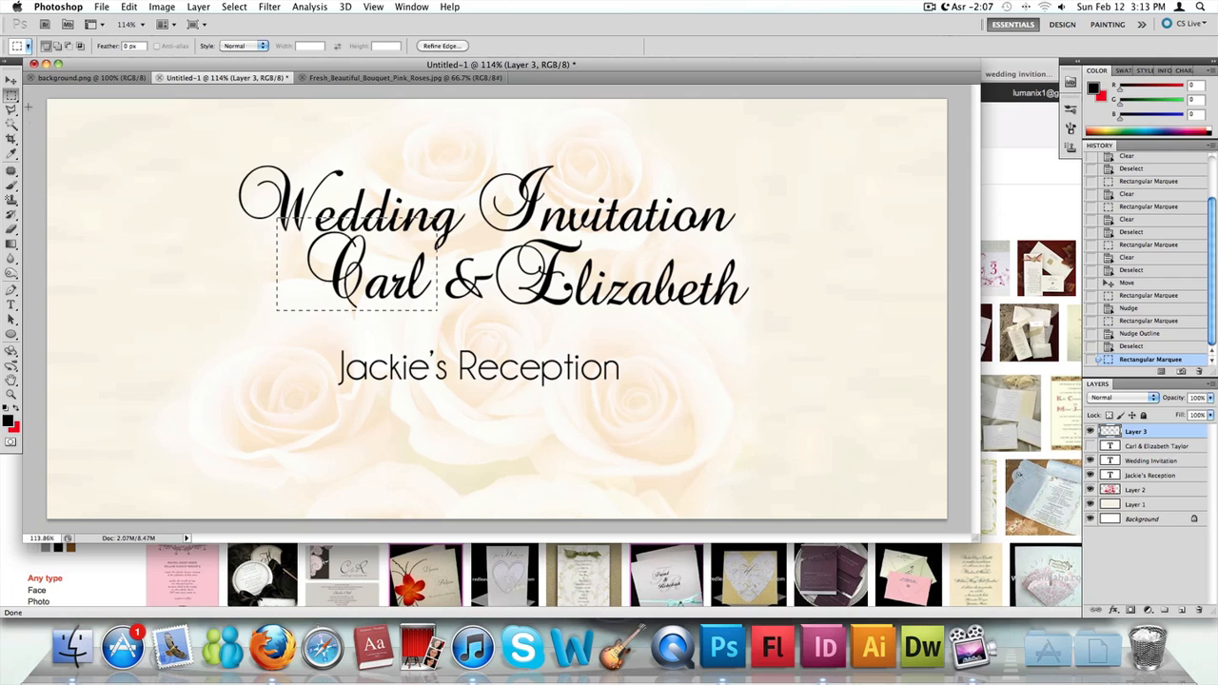
key("v")
left_click_drag(369, 284, 377, 284)
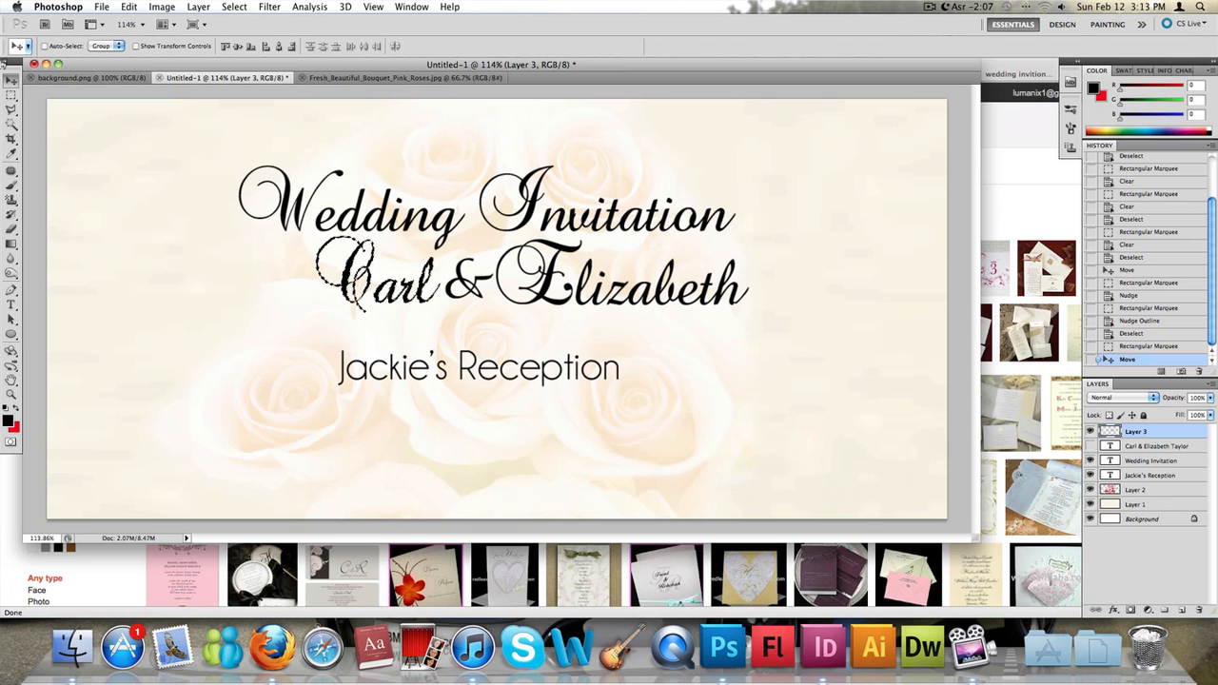
key("m")
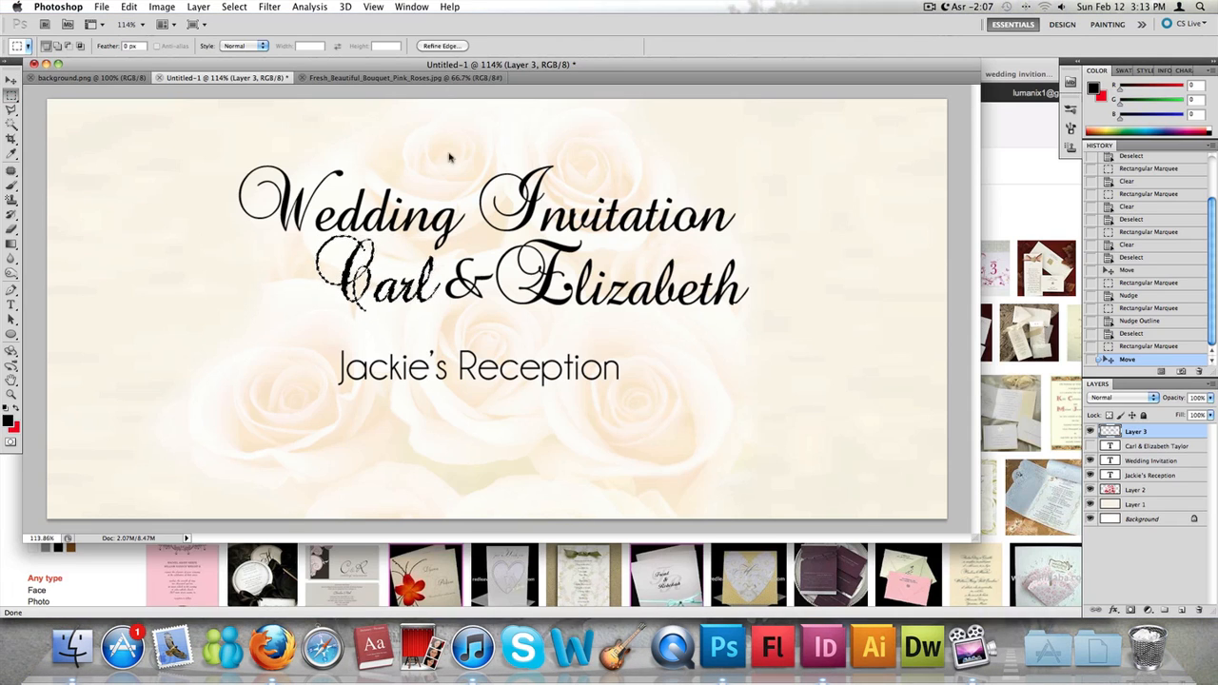
left_click(481, 147)
- Move Layer 3 slightly left and down so the end of the names aligns with the end of the title
left_click(11, 82)
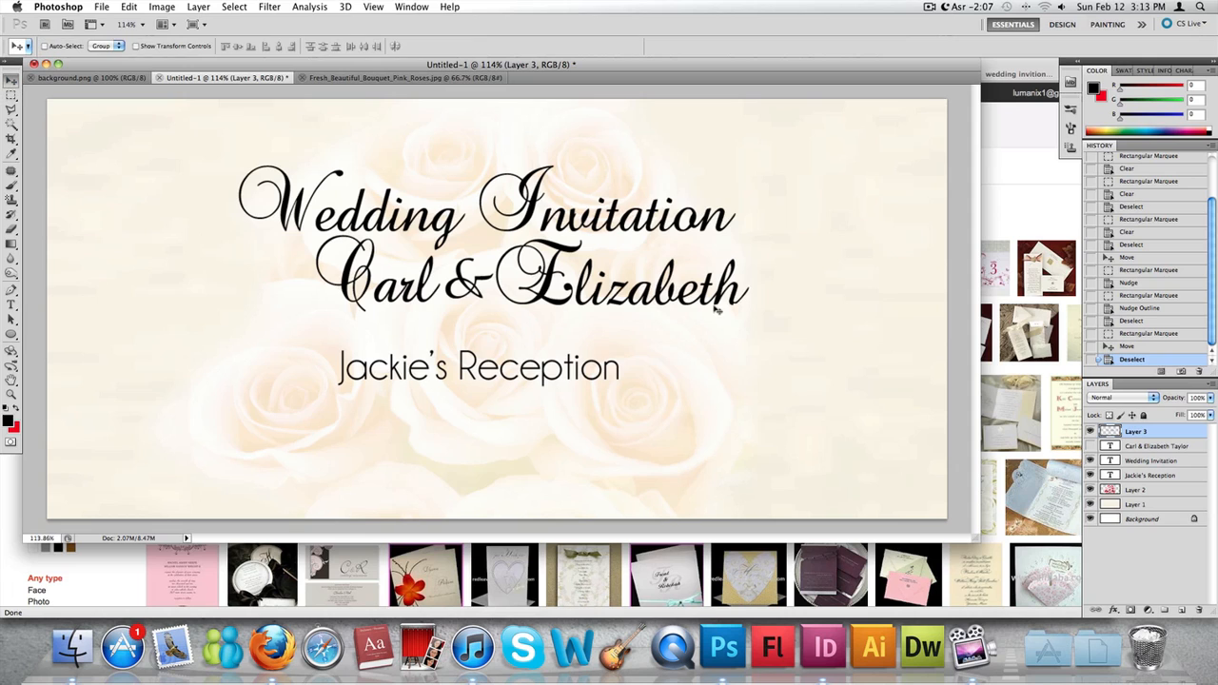
left_click_drag(709, 291, 696, 296)
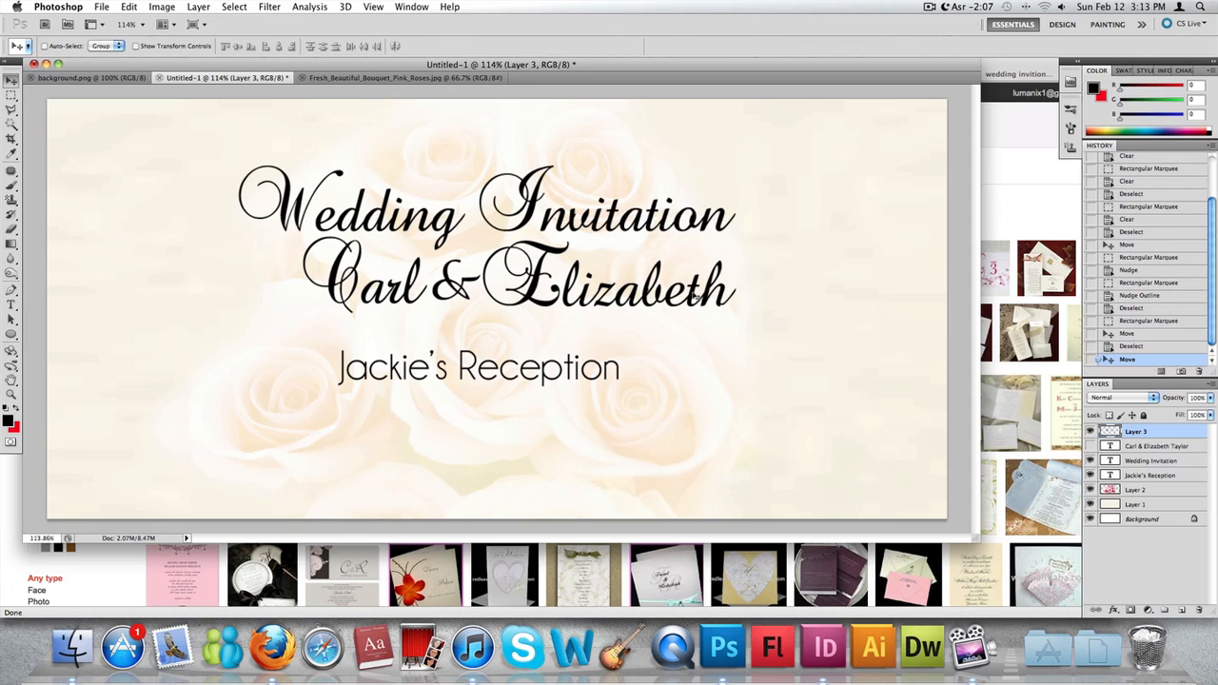
scroll(657, 361, "down", 10)
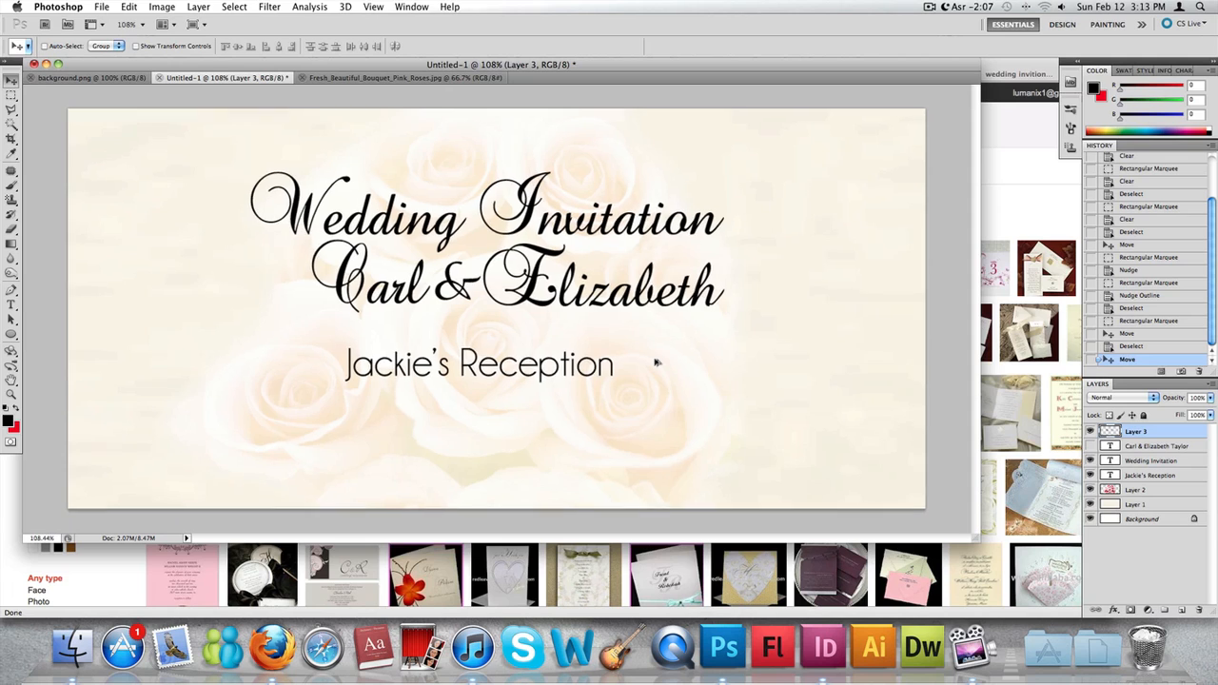
scroll(656, 360, "up", 2)
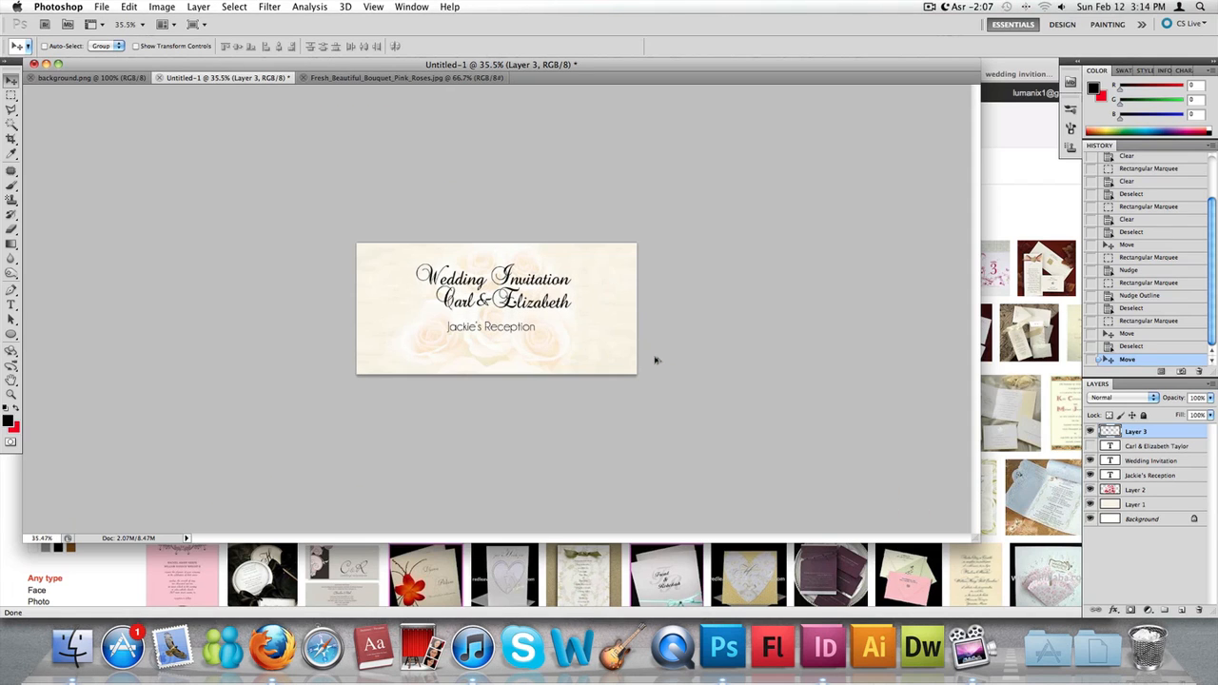
scroll(521, 344, "up", 5)
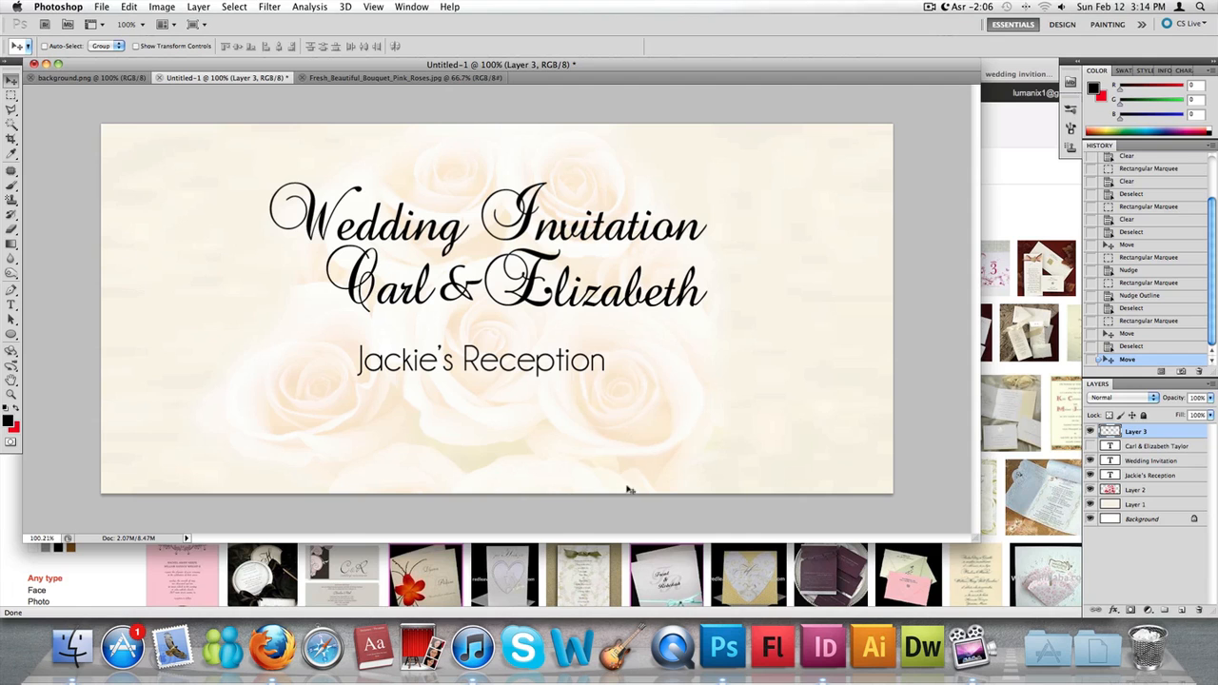
- Switch to Finder, preview wedding-planner-in-kentucky.jpg in the Wedding Invition Card folder, and open it with Adobe Photoshop CS5
left_click(86, 642)
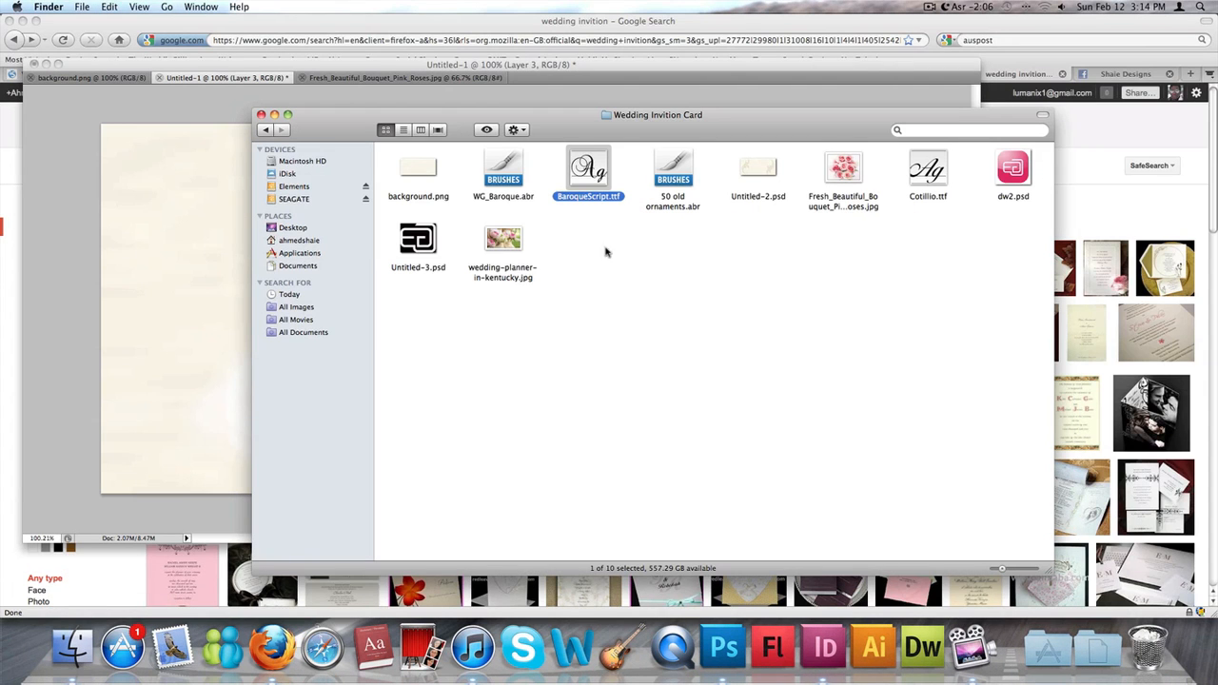
left_click(504, 242)
key("space")
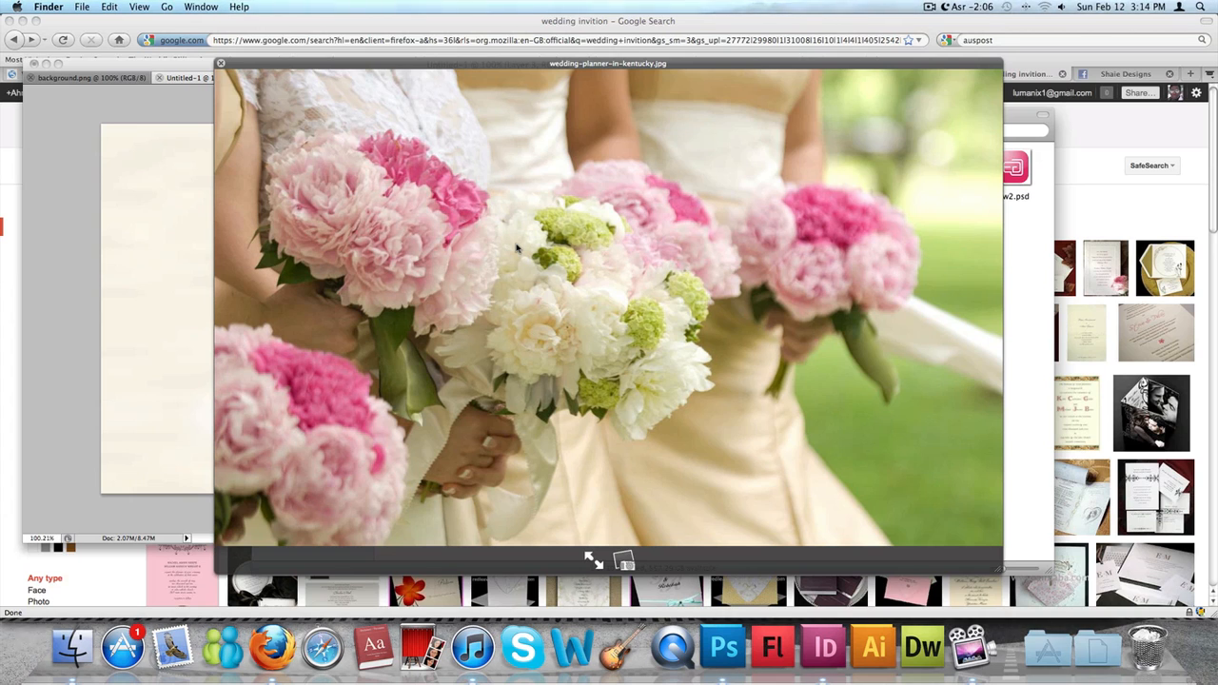
key("space")
right_click(506, 241)
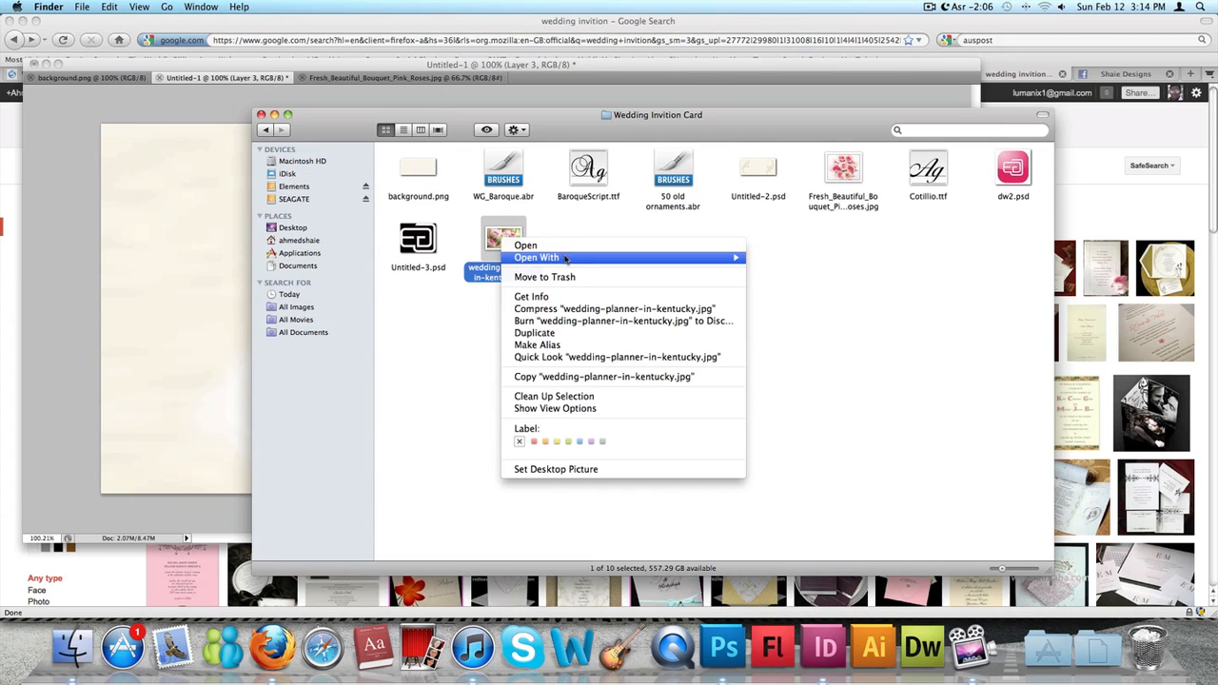
mouse_move(518, 258)
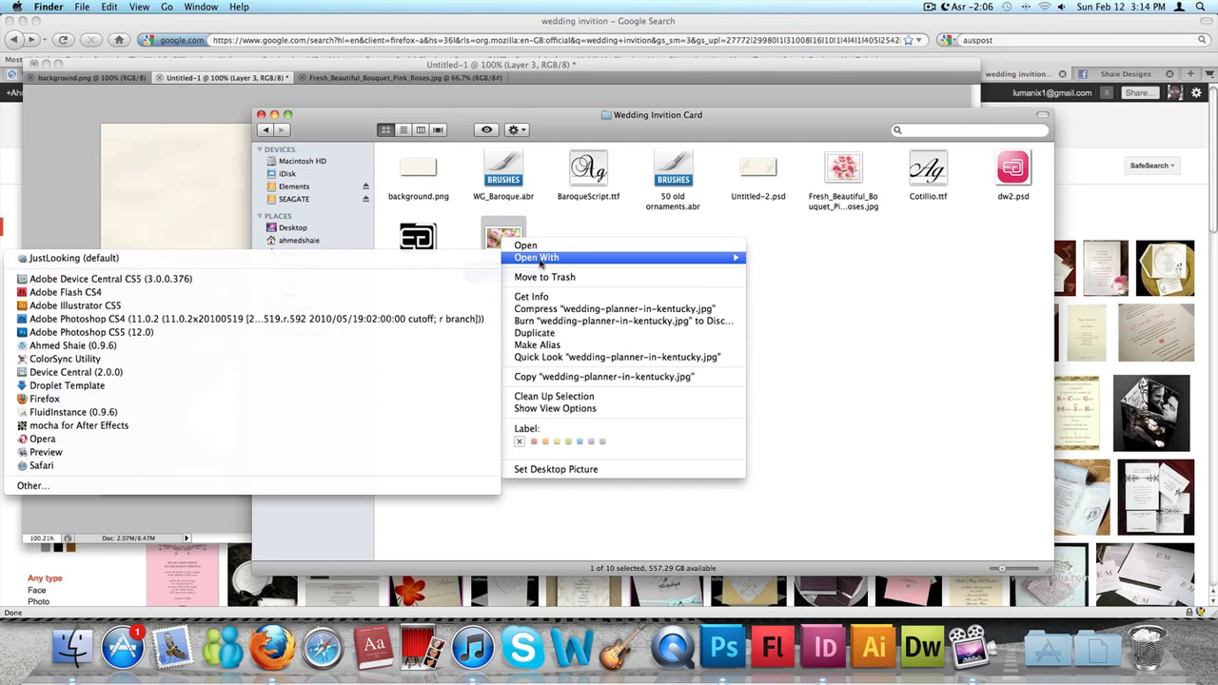
left_click(200, 333)
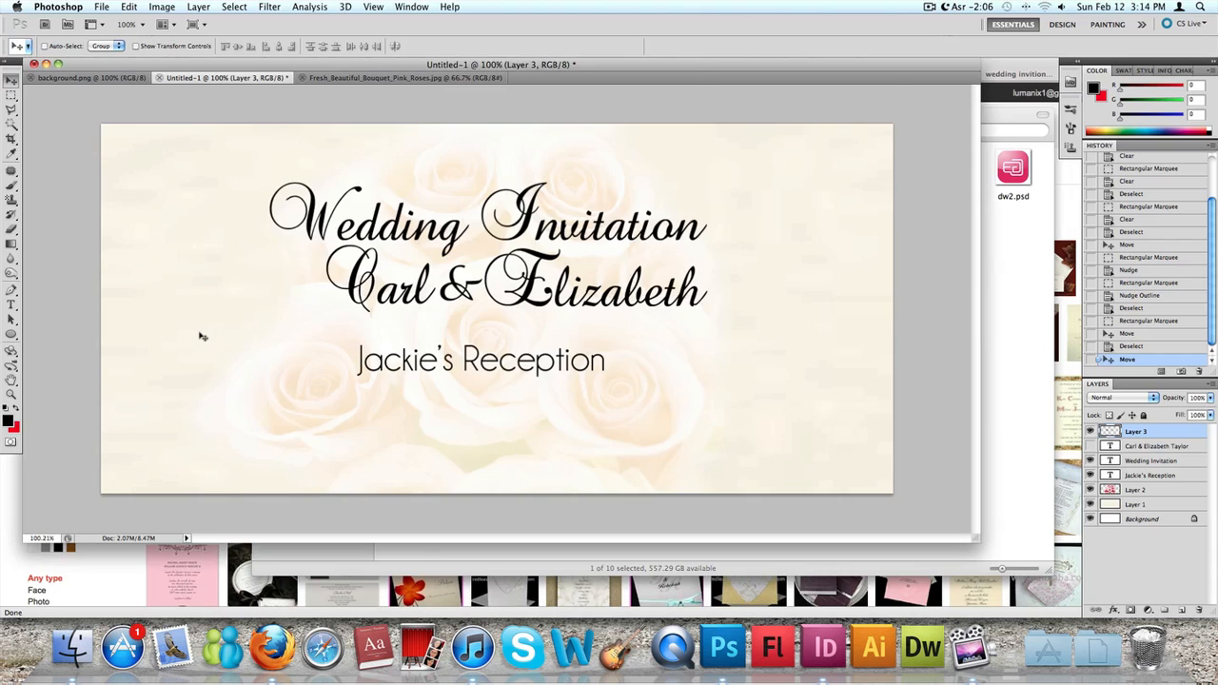
- Copy the entire wedding-planner-in-kentucky.jpg photo and paste it into the Untitled-1 invitation as a new layer
key("super+a")
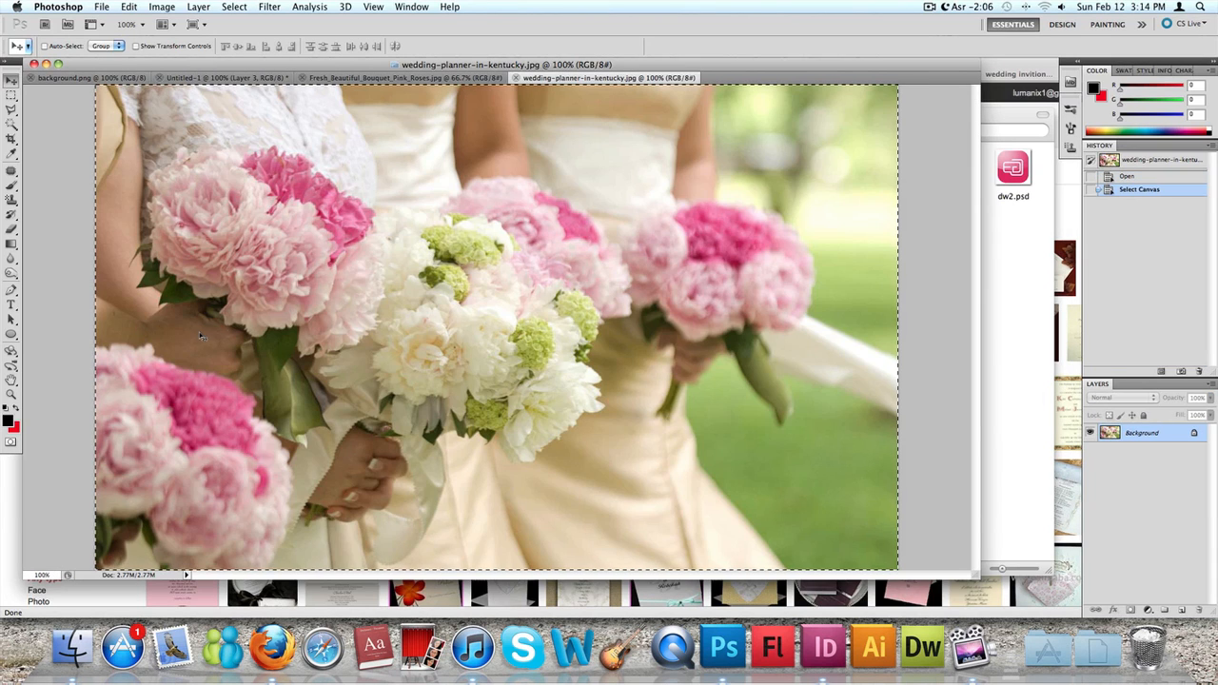
key("super+c")
left_click(263, 80)
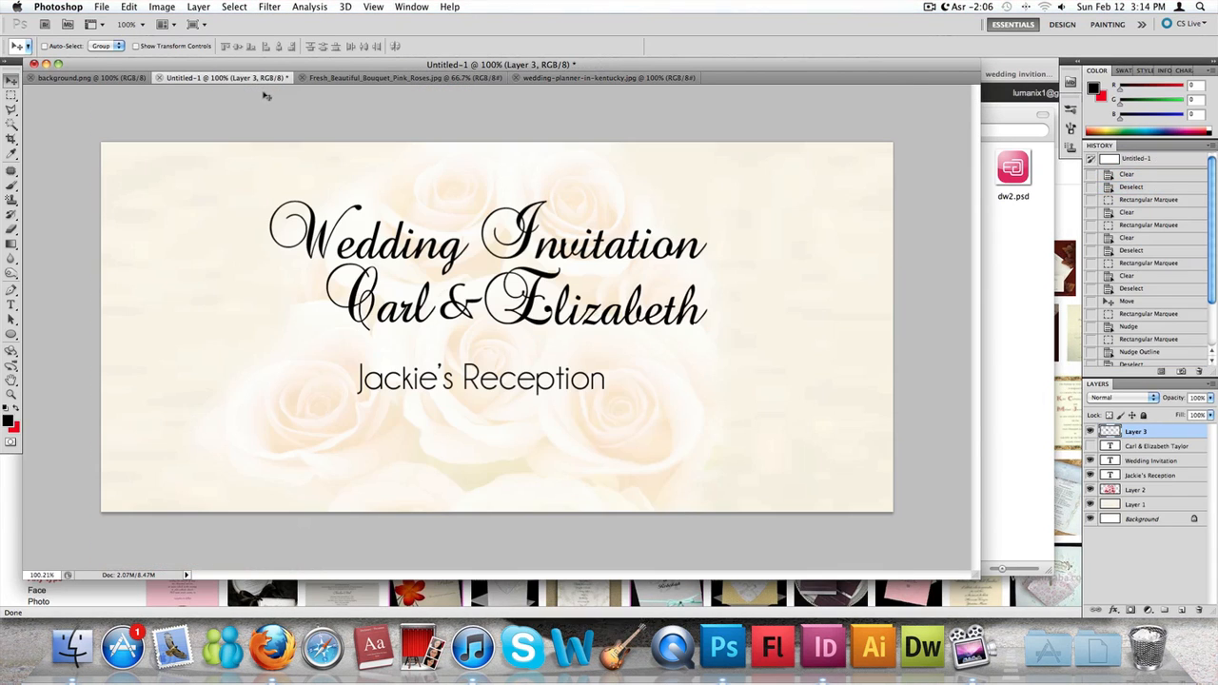
key("super+v")
- Scale the pasted bouquet photo down slightly toward the card's width with Free Transform and apply it
scroll(603, 257, "down", 6)
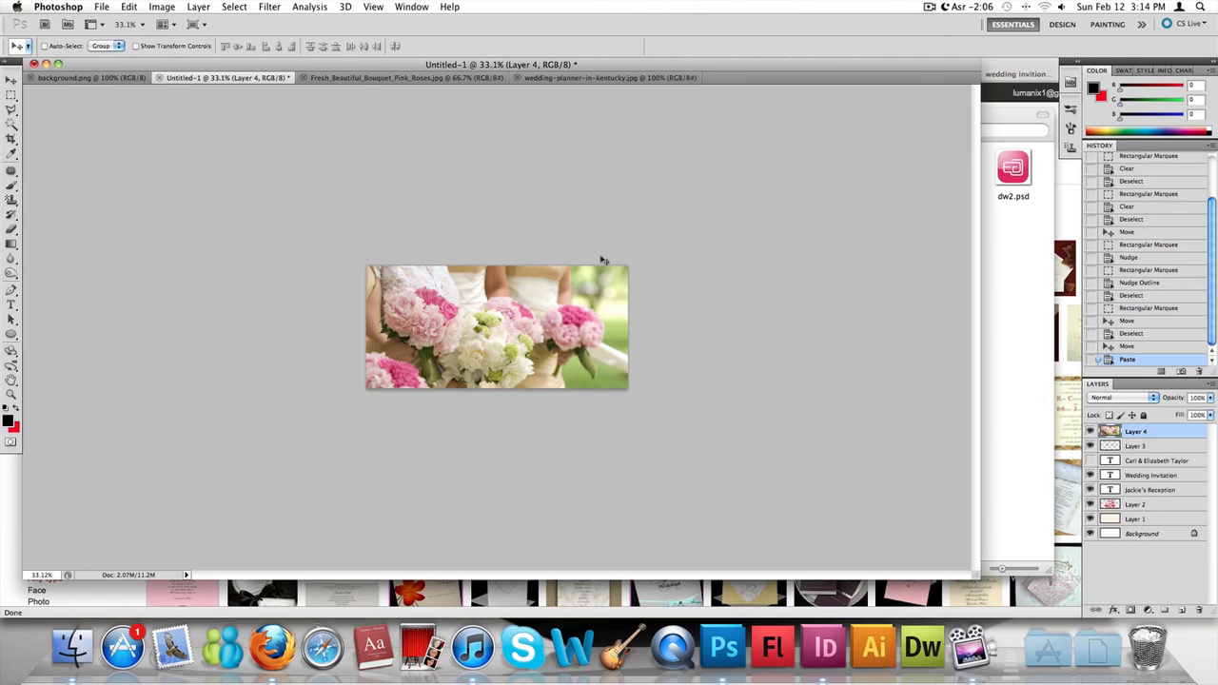
key("super+t")
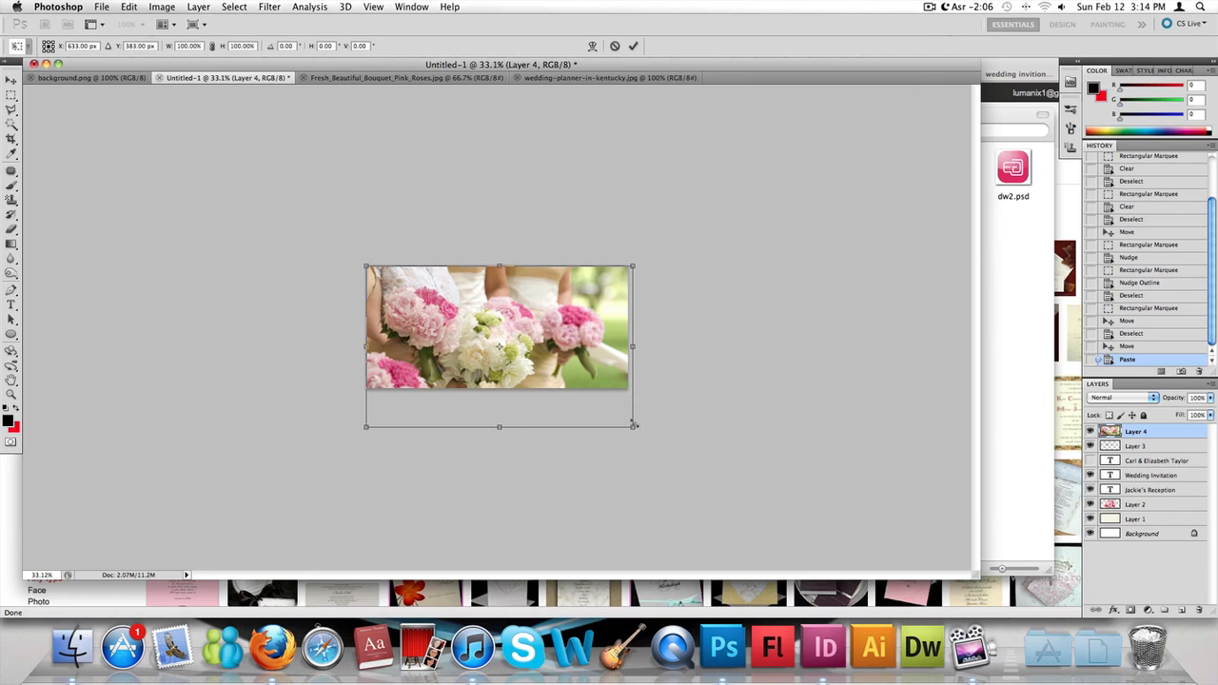
left_click_drag(634, 426, 631, 425)
key("Return")
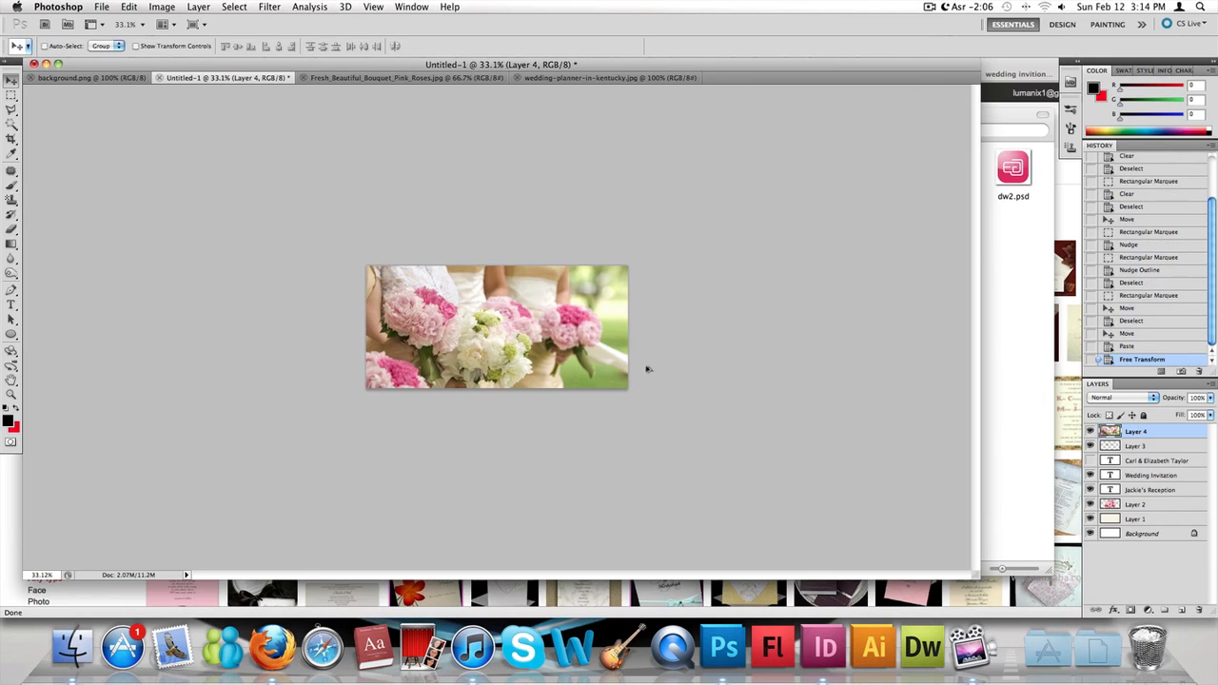
- Reorder the bouquet photo's Layer 4 beneath the text layers and the roses on Layer 2, directly above Layer 1
scroll(647, 367, "up", 5)
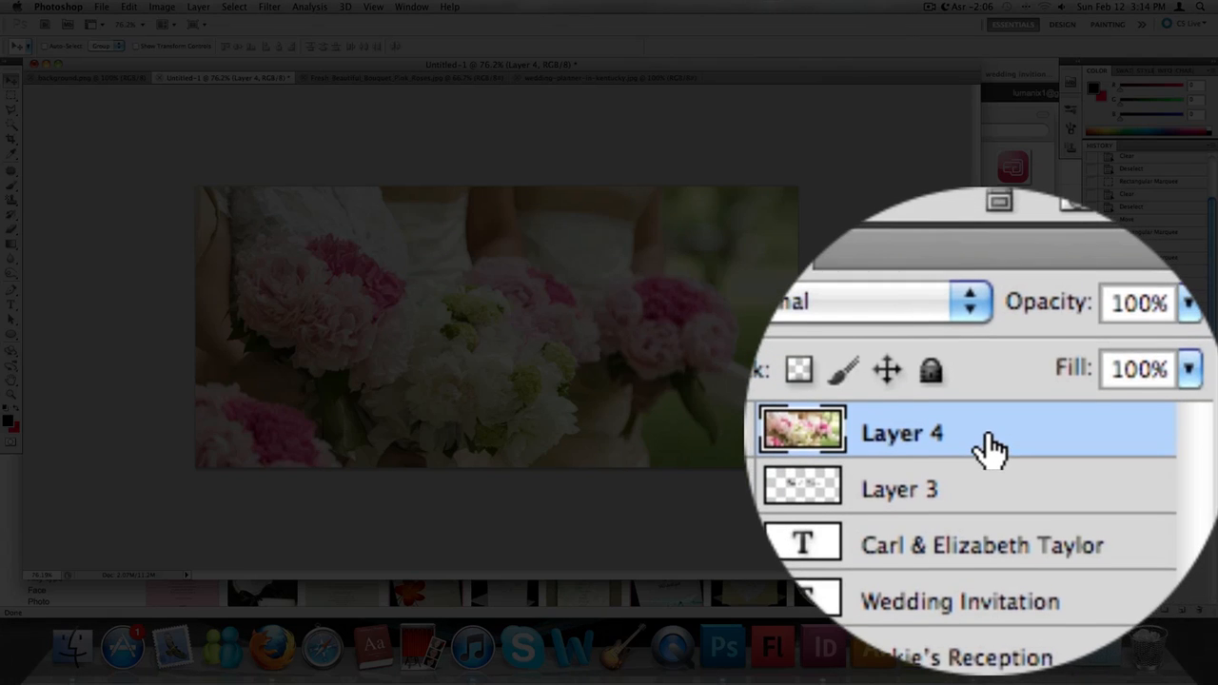
left_click_drag(1159, 431, 1156, 491)
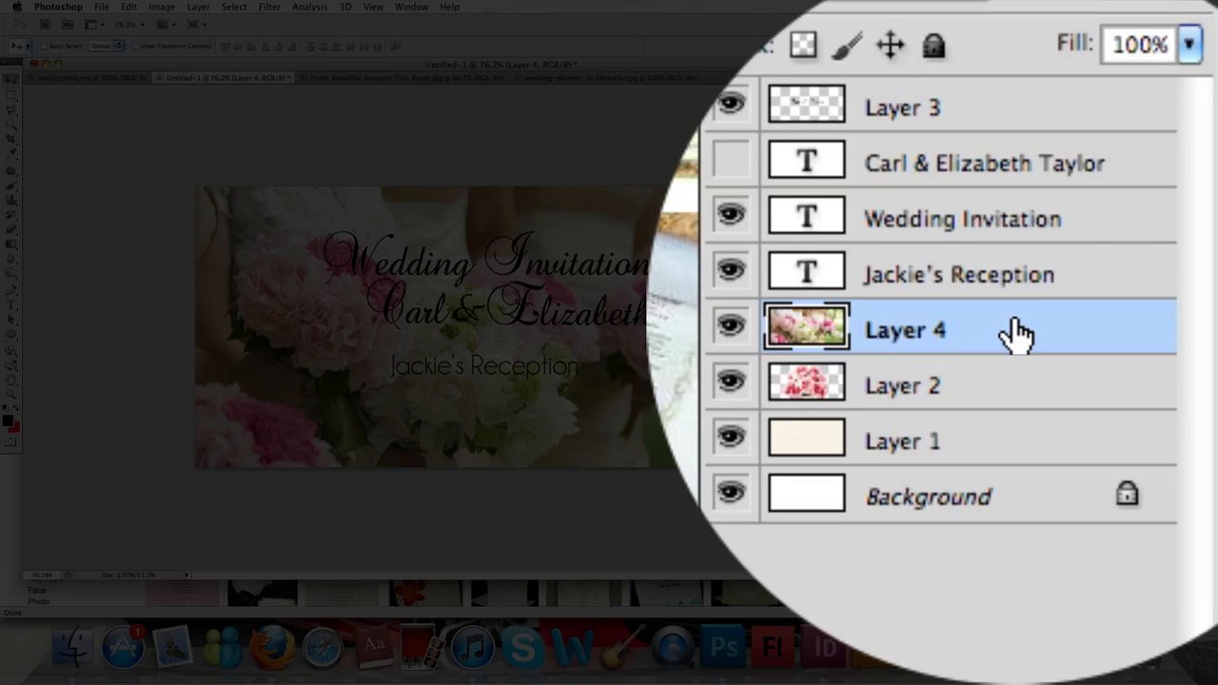
left_click_drag(1165, 490, 1163, 509)
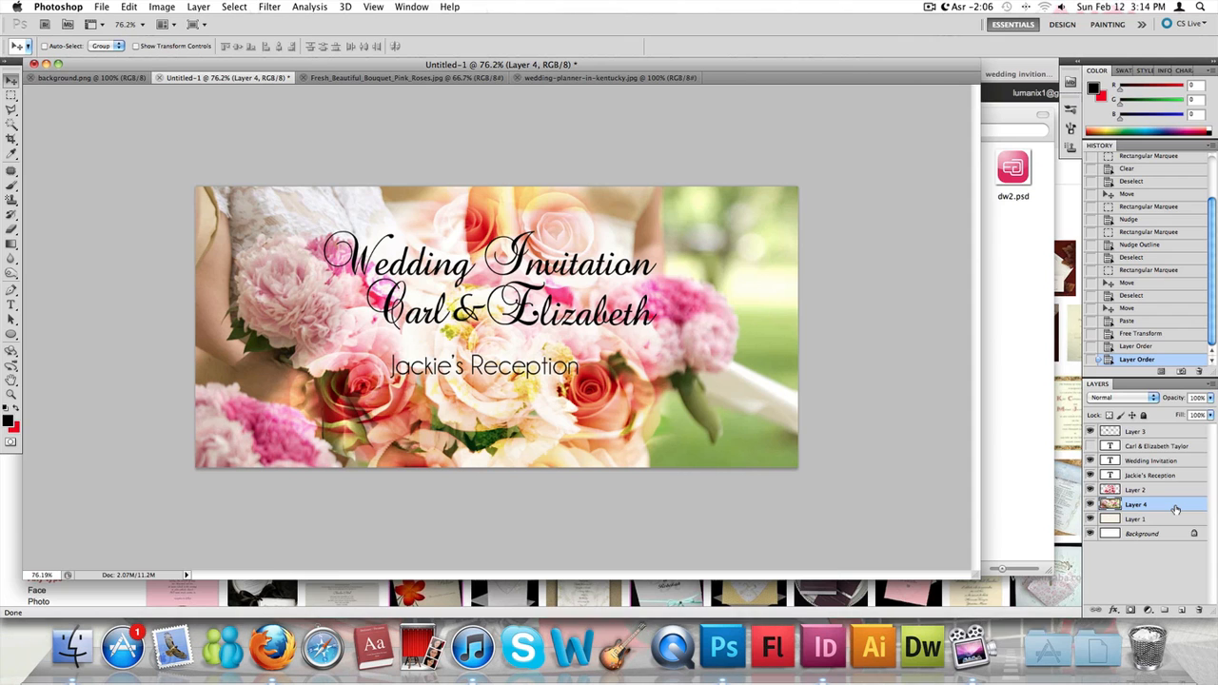
- Try the Overlay, Hard Light, Linear Light and Color Dodge blend modes on the bouquet photo's Layer 4
right_click(1176, 509)
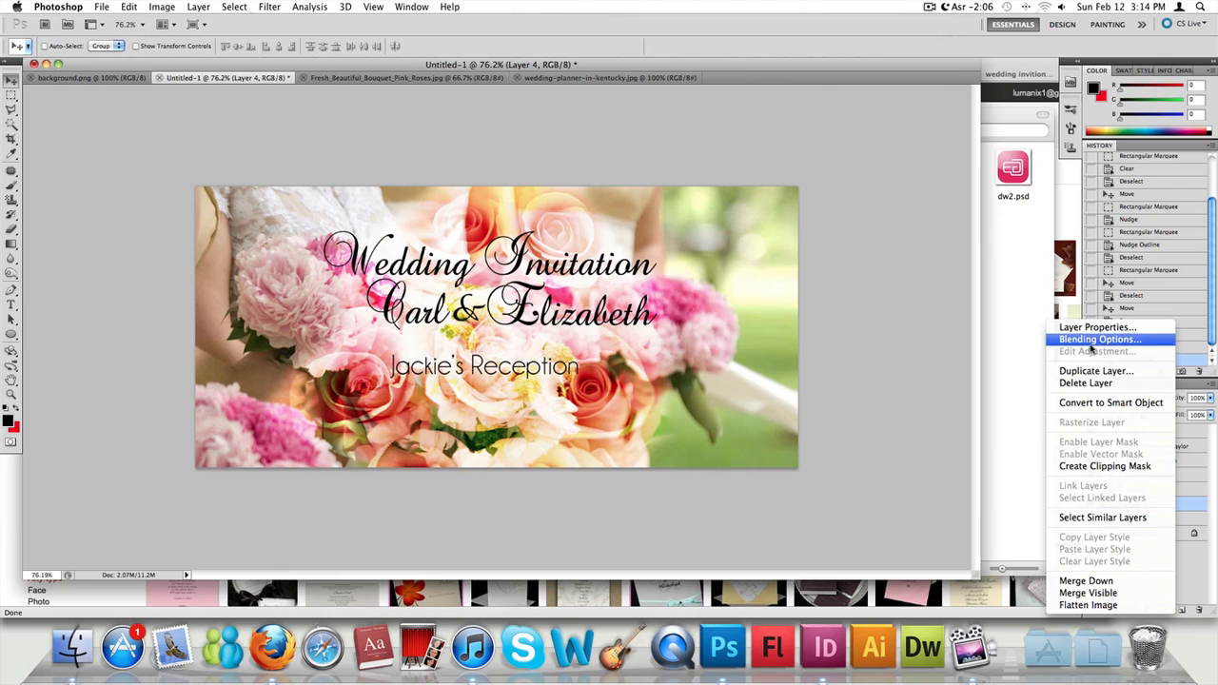
left_click(1085, 340)
left_click(930, 206)
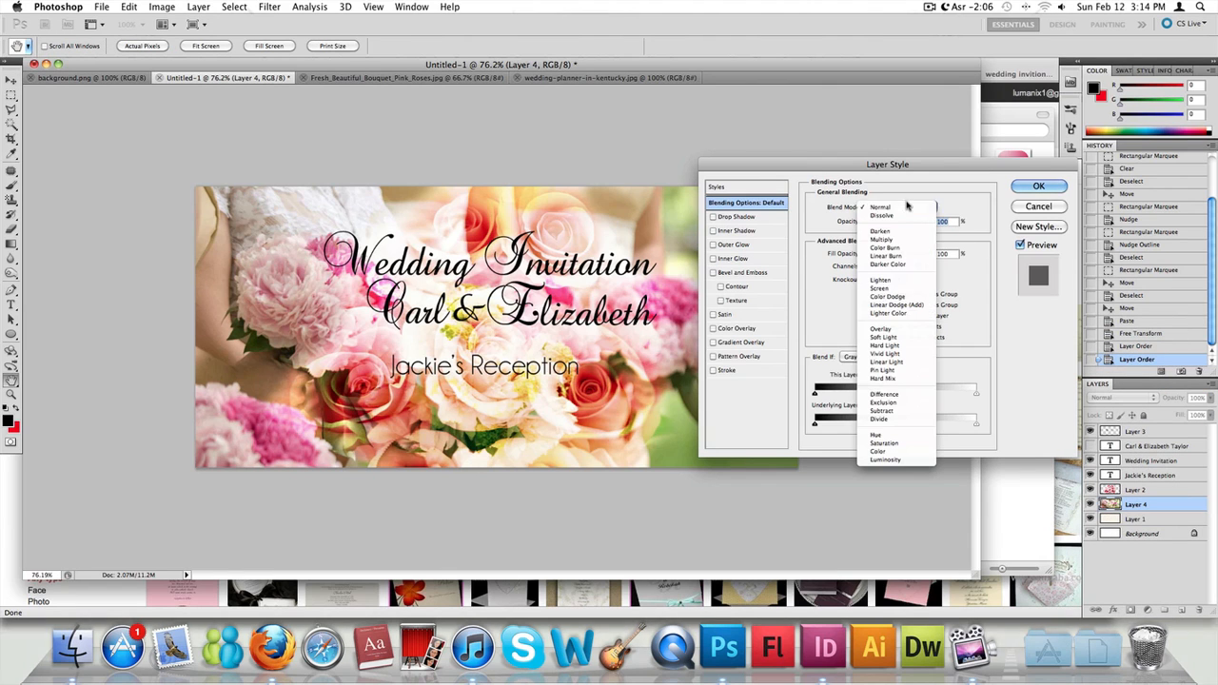
left_click(895, 312)
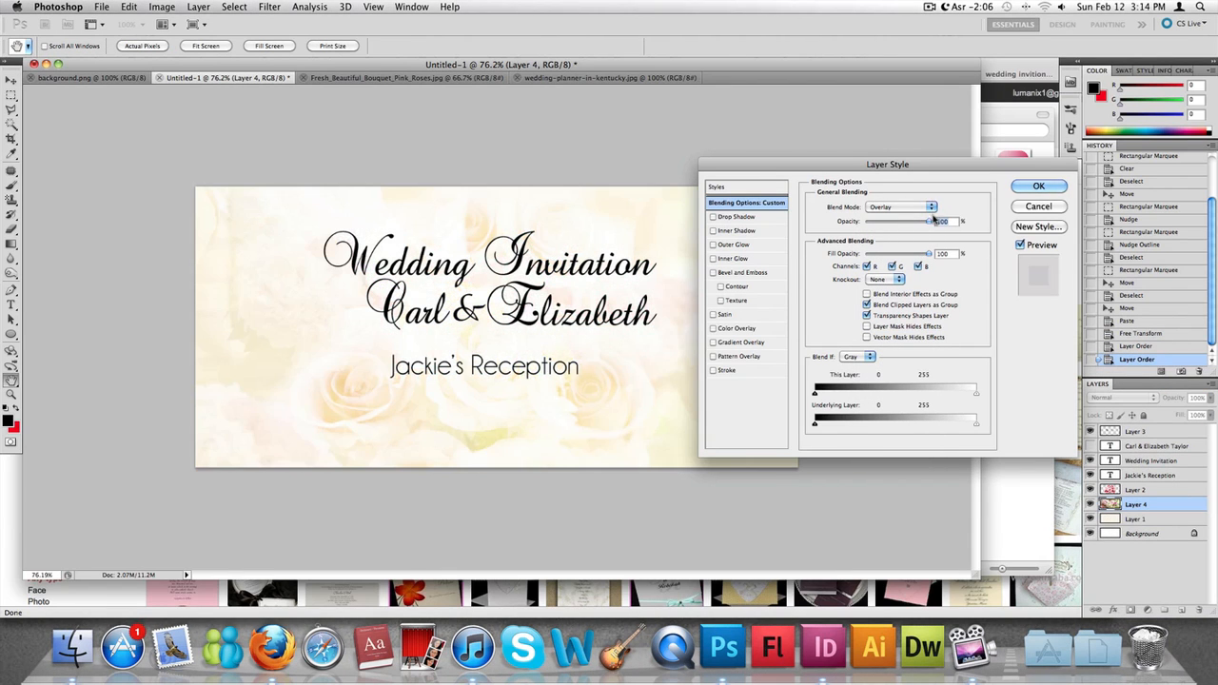
left_click(927, 208)
left_click(906, 224)
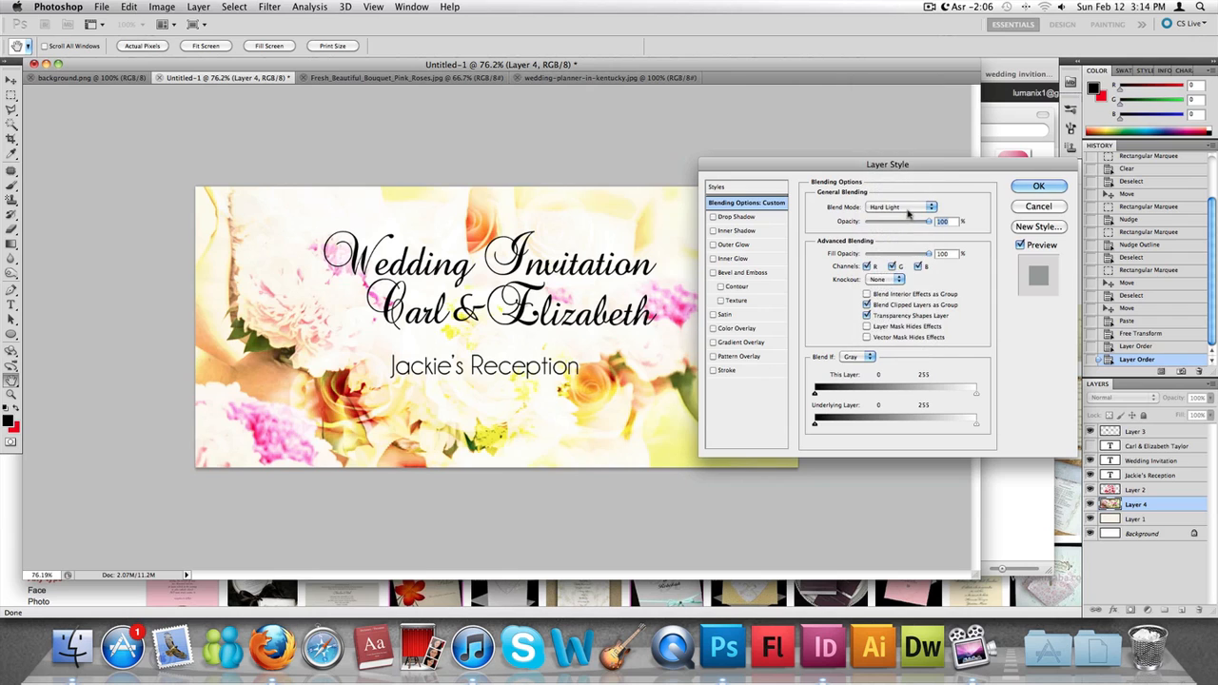
left_click(908, 207)
left_click(907, 222)
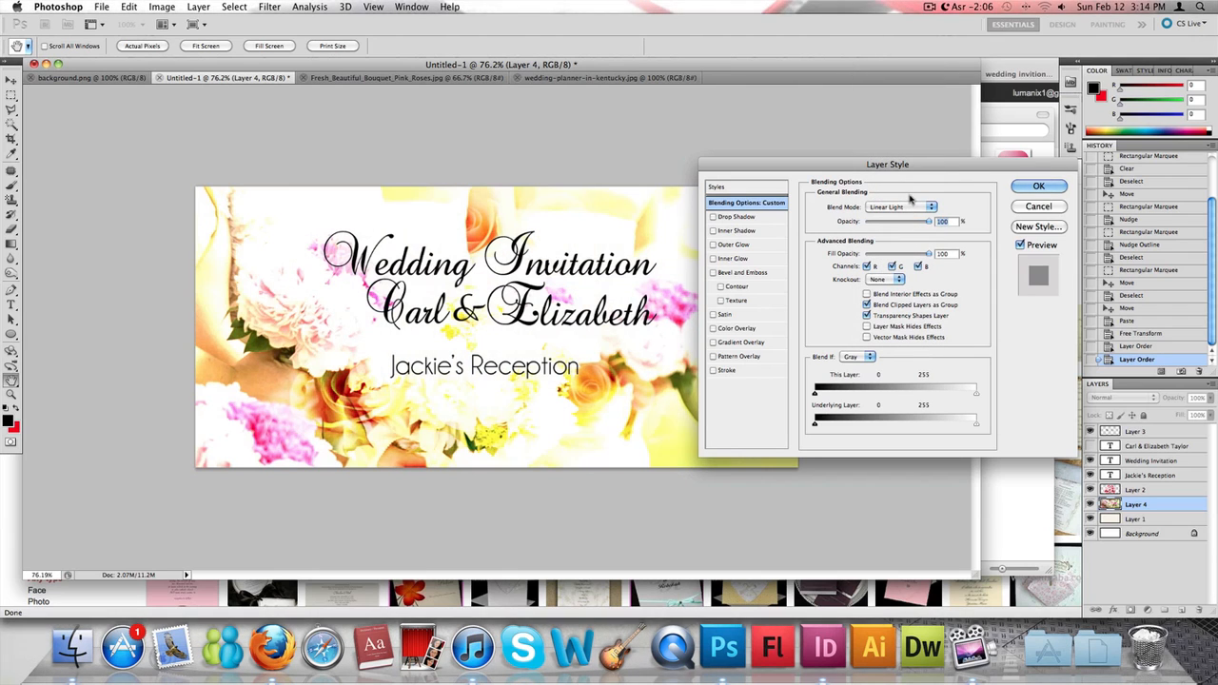
left_click(909, 207)
left_click(908, 148)
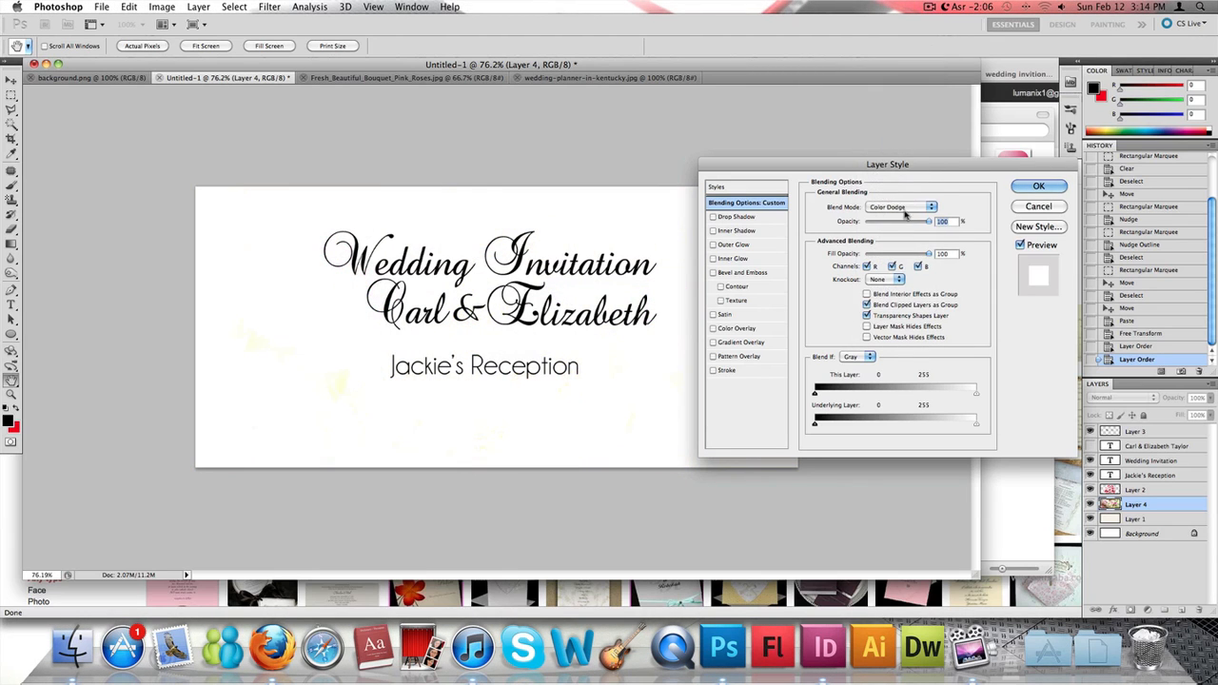
- Try the Linear Dodge (Add), Overlay and Soft Light blend modes on the bouquet photo's layer
left_click(908, 207)
left_click(903, 192)
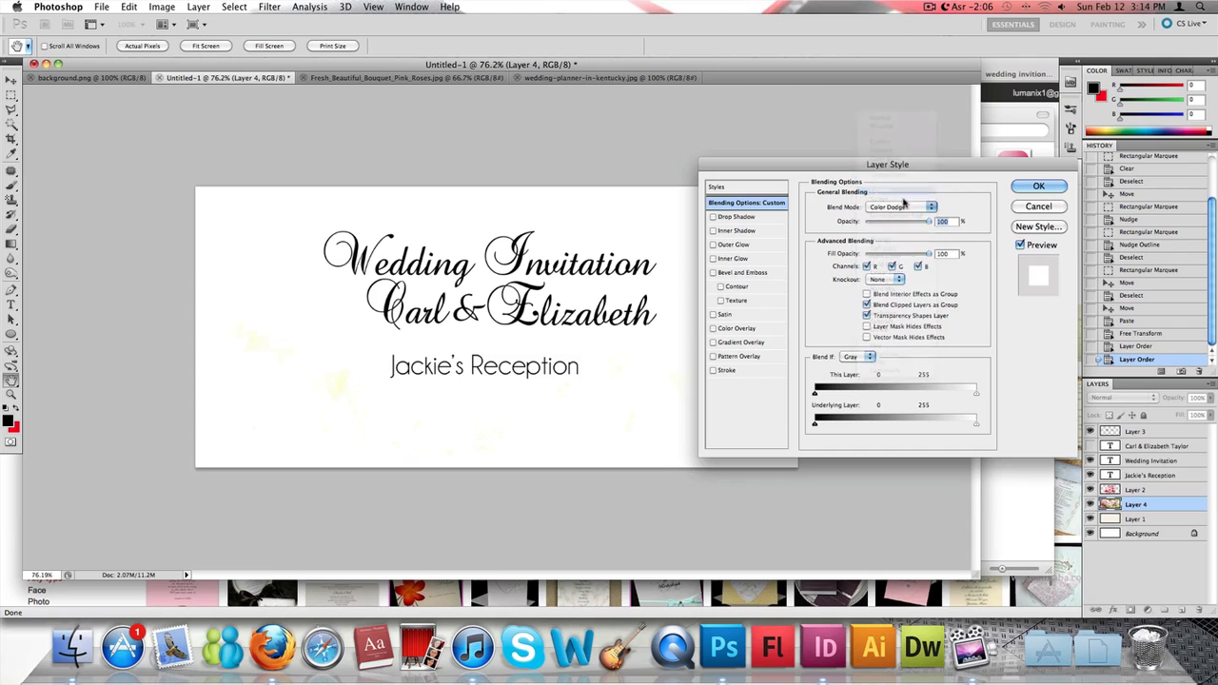
left_click(908, 207)
left_click(909, 208)
left_click(908, 207)
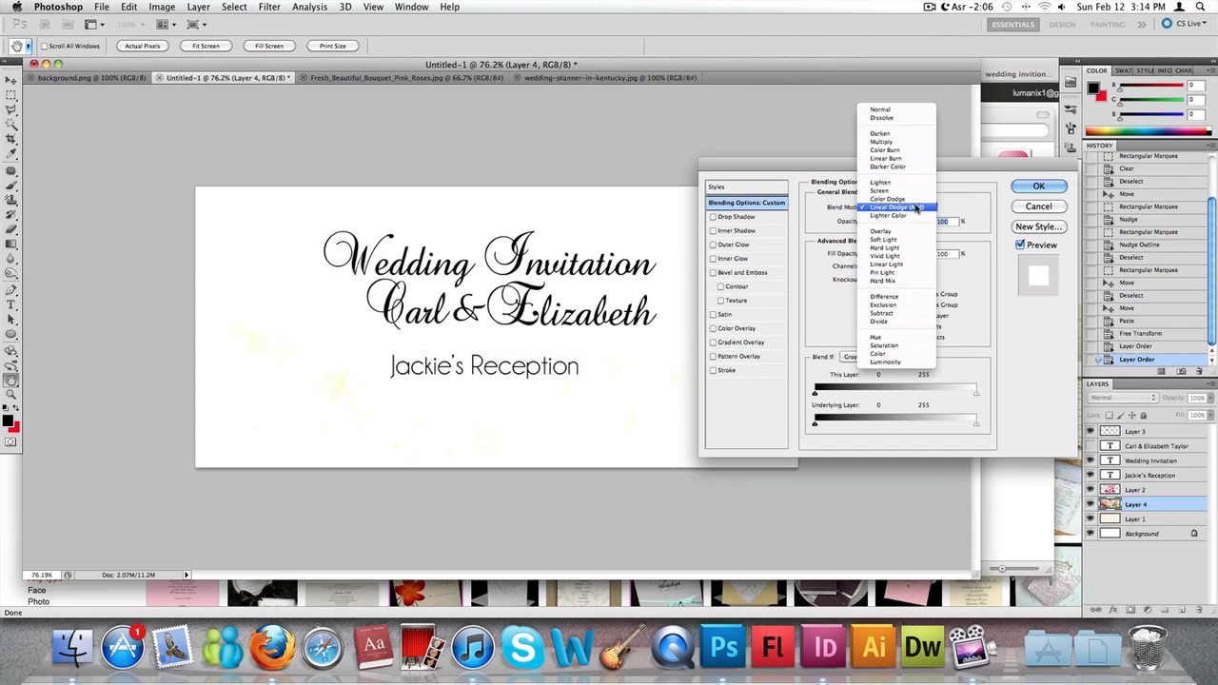
left_click(908, 231)
left_click(909, 207)
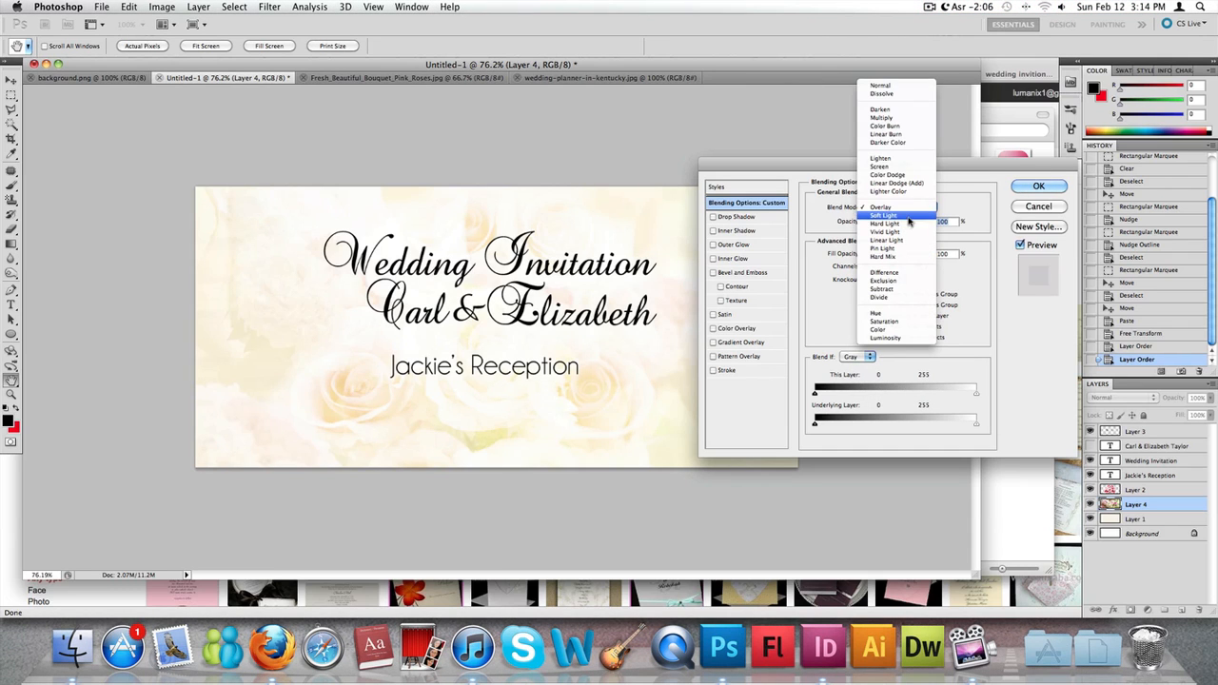
left_click(909, 221)
- Try the Vivid Light, Linear Light, Pin Light and Hard Mix blend modes on Layer 4, then leave its blending options
left_click(908, 207)
left_click(898, 222)
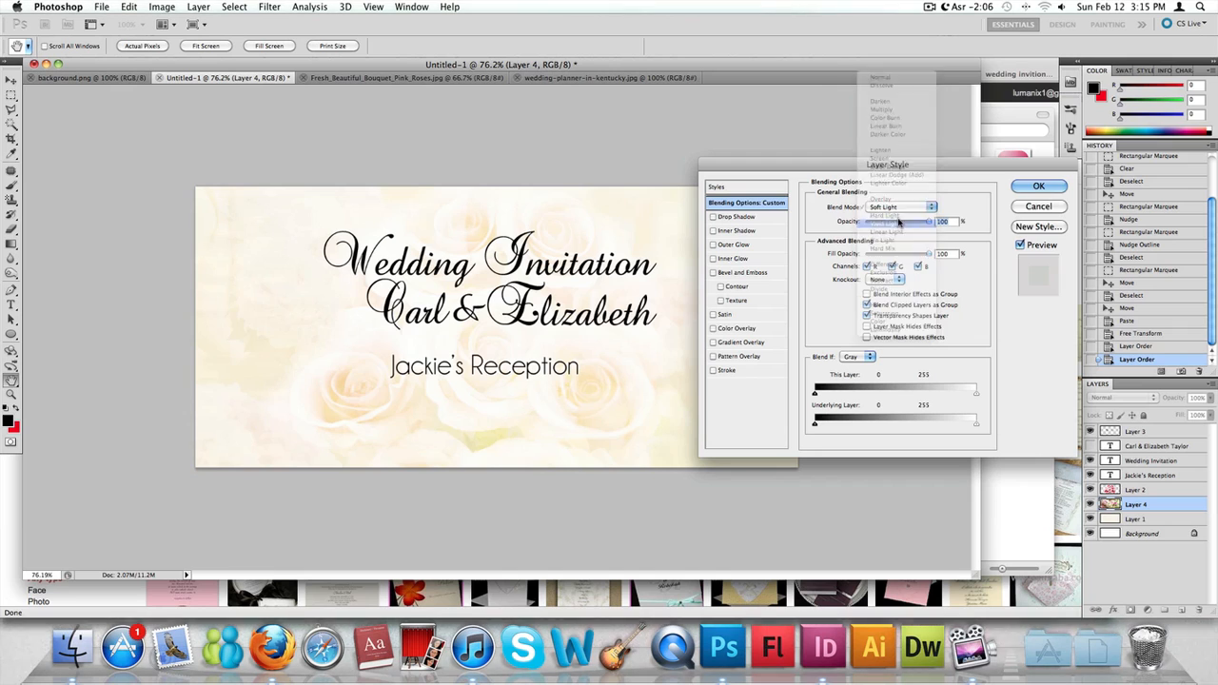
left_click(899, 209)
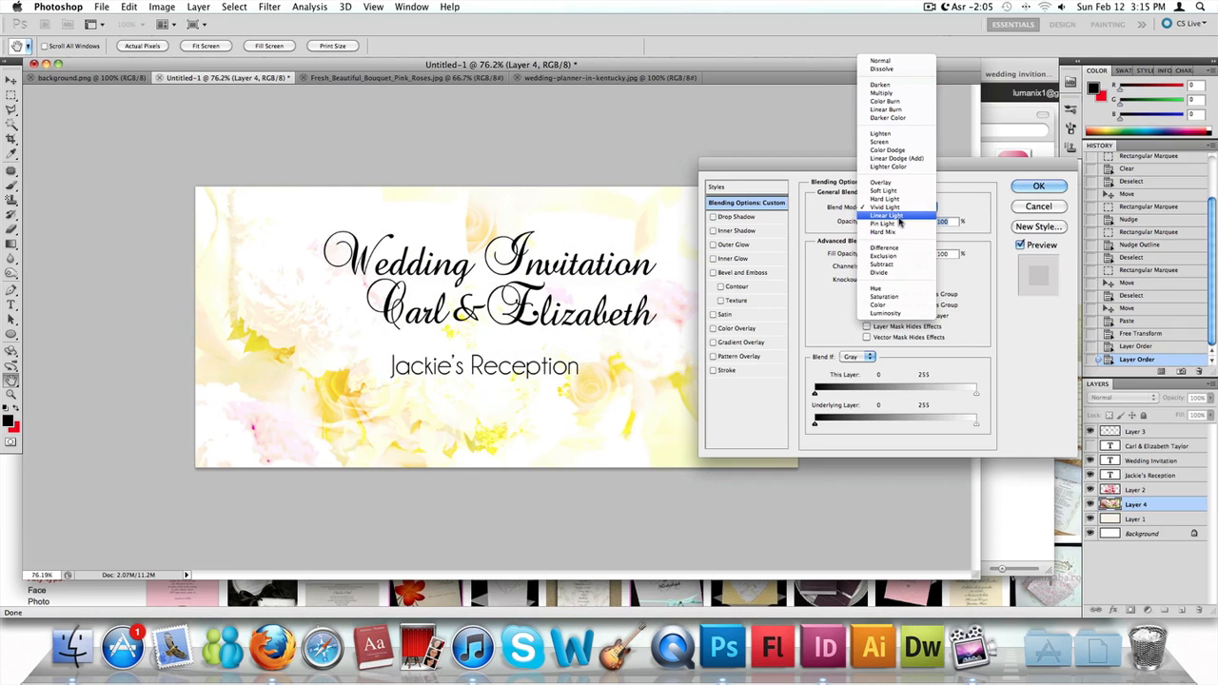
left_click(899, 216)
left_click(899, 211)
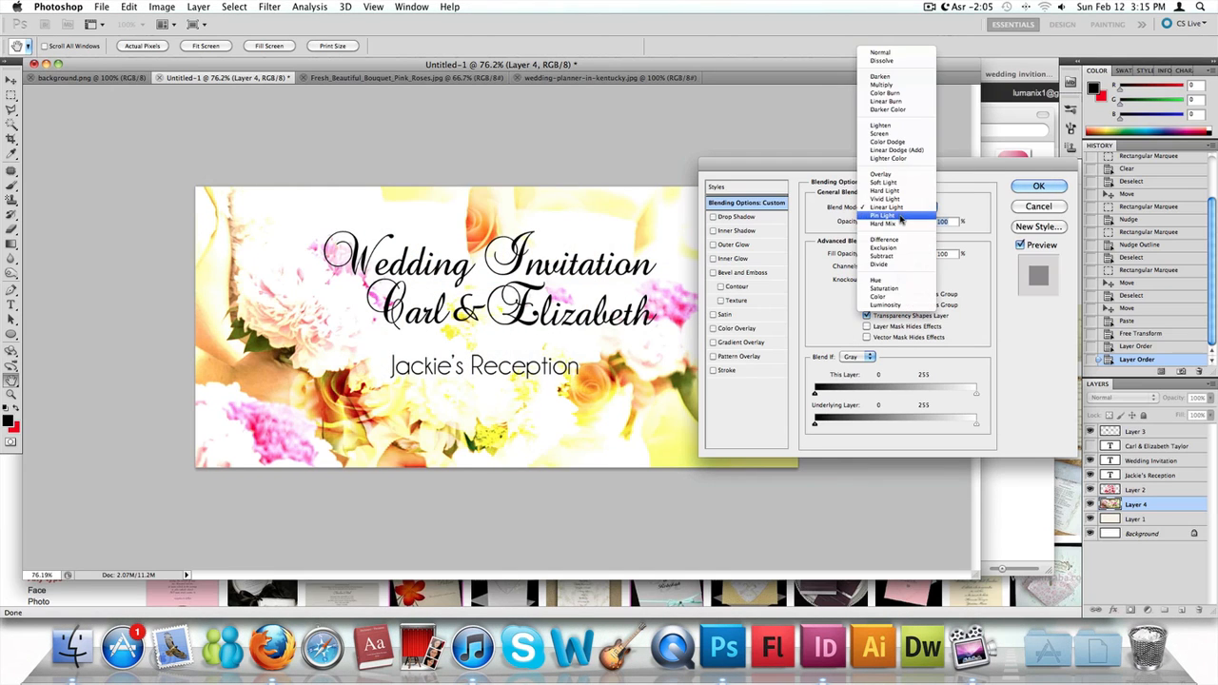
left_click(899, 217)
left_click(901, 211)
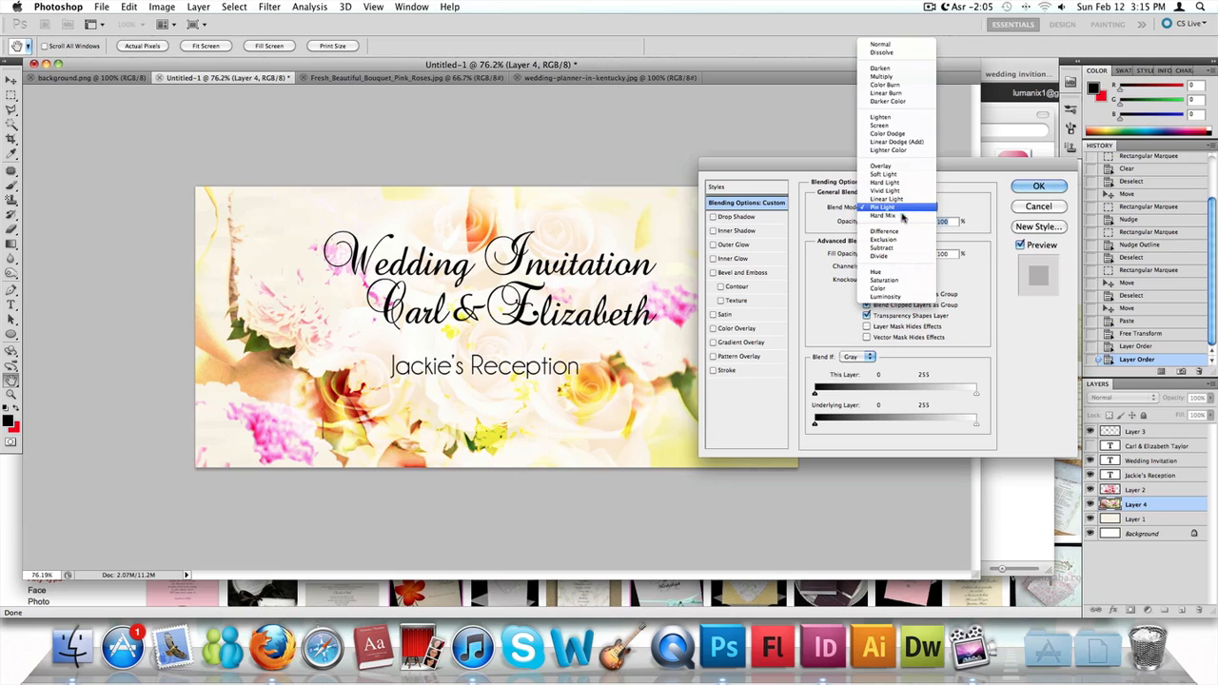
left_click(905, 221)
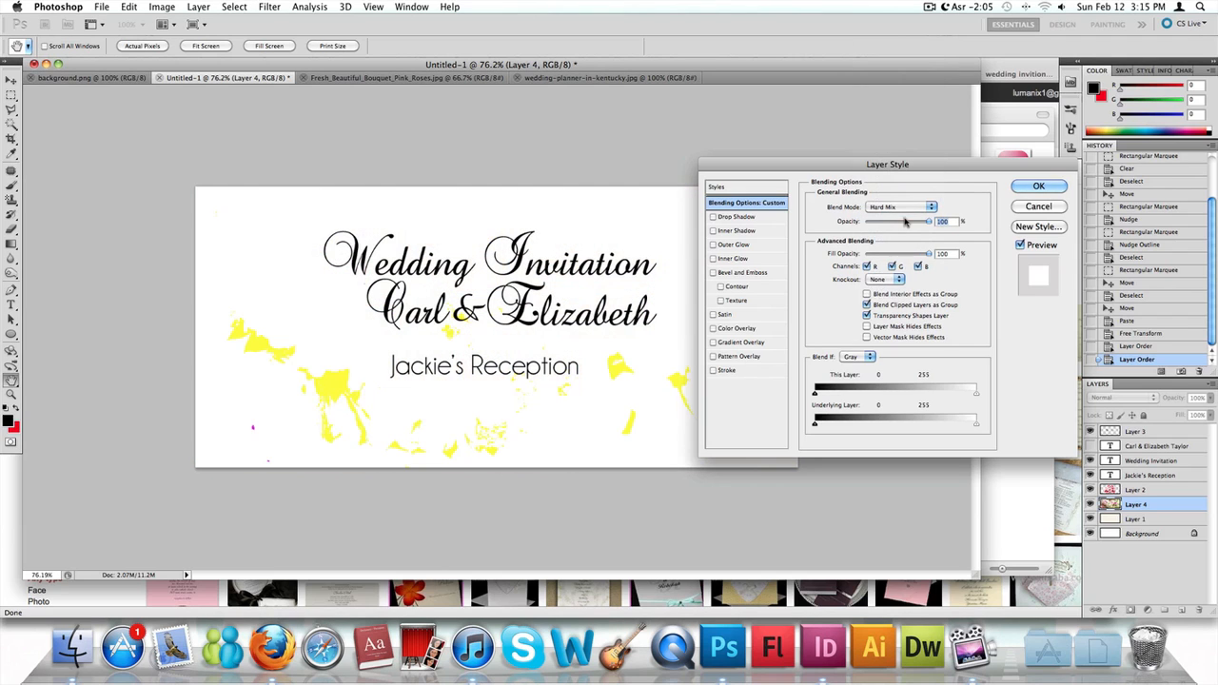
left_click(907, 213)
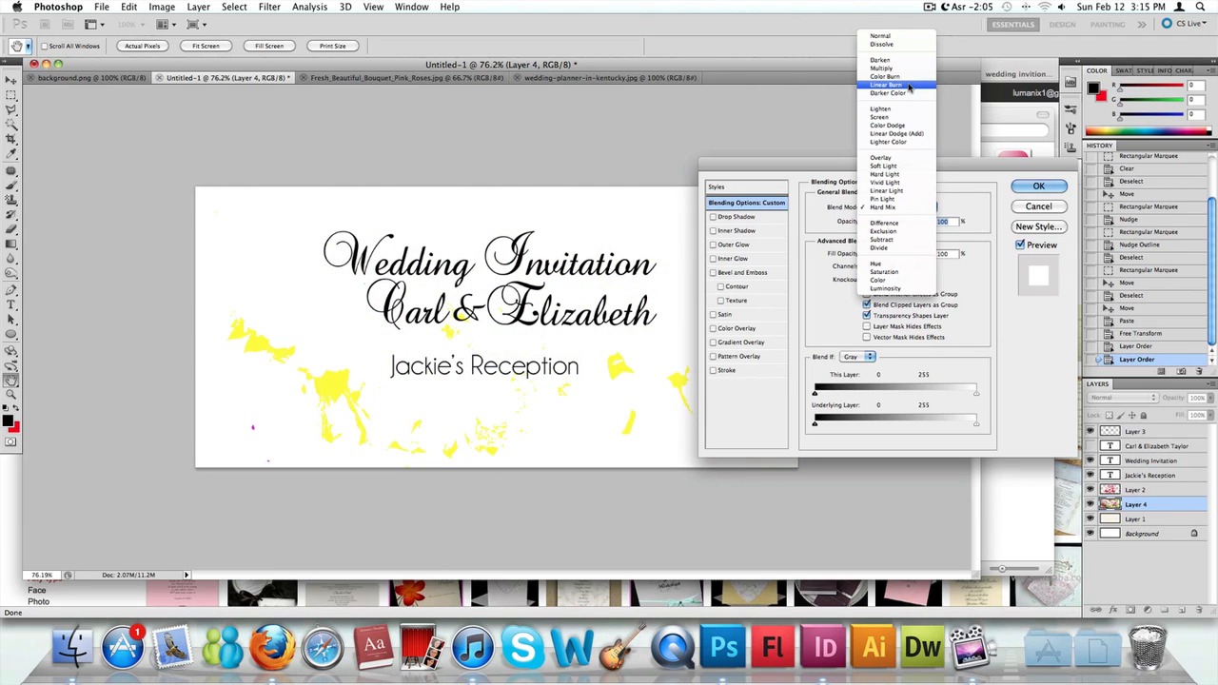
left_click(909, 76)
left_click(1037, 186)
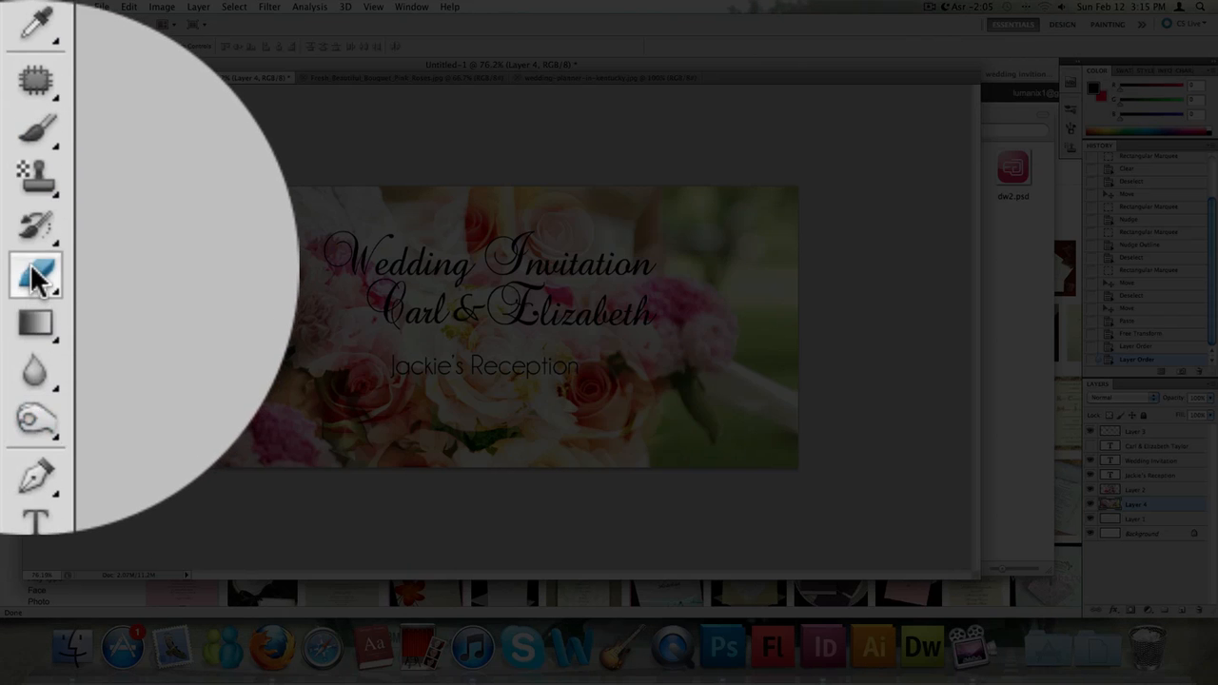
- Erase the centre of the bouquet photo on Layer 4 behind the text, using the Eraser with a 764 px brush
left_click(49, 44)
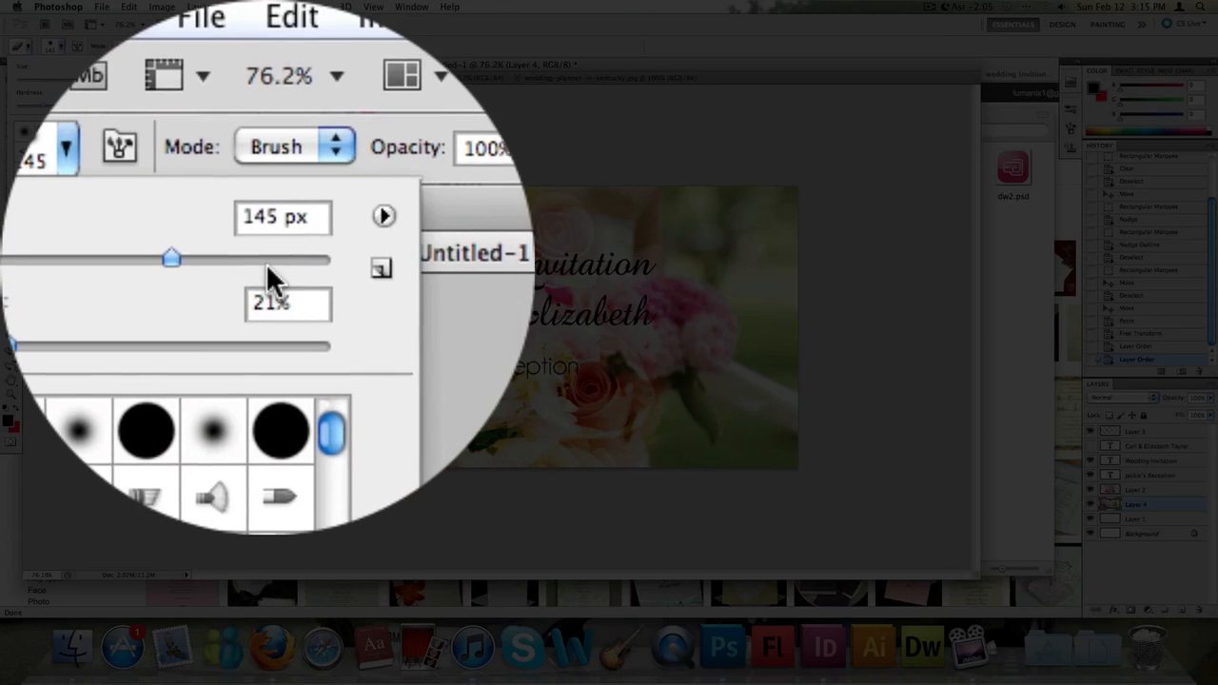
left_click(123, 80)
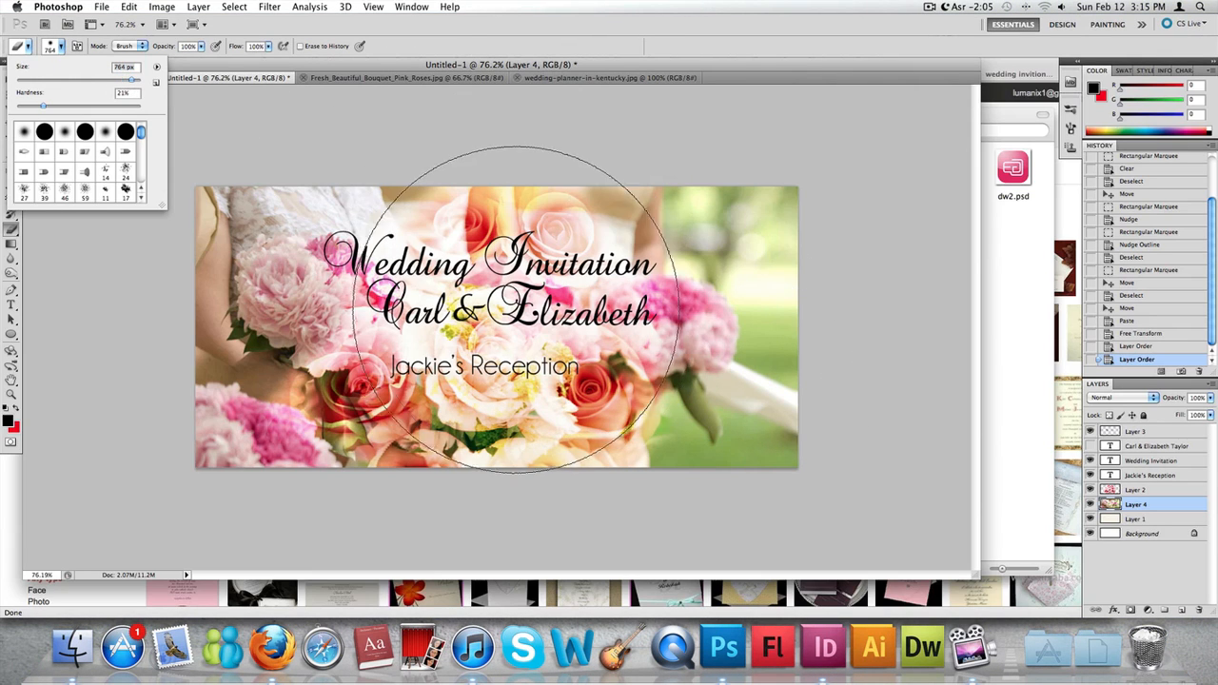
left_click(501, 324)
left_click(502, 323)
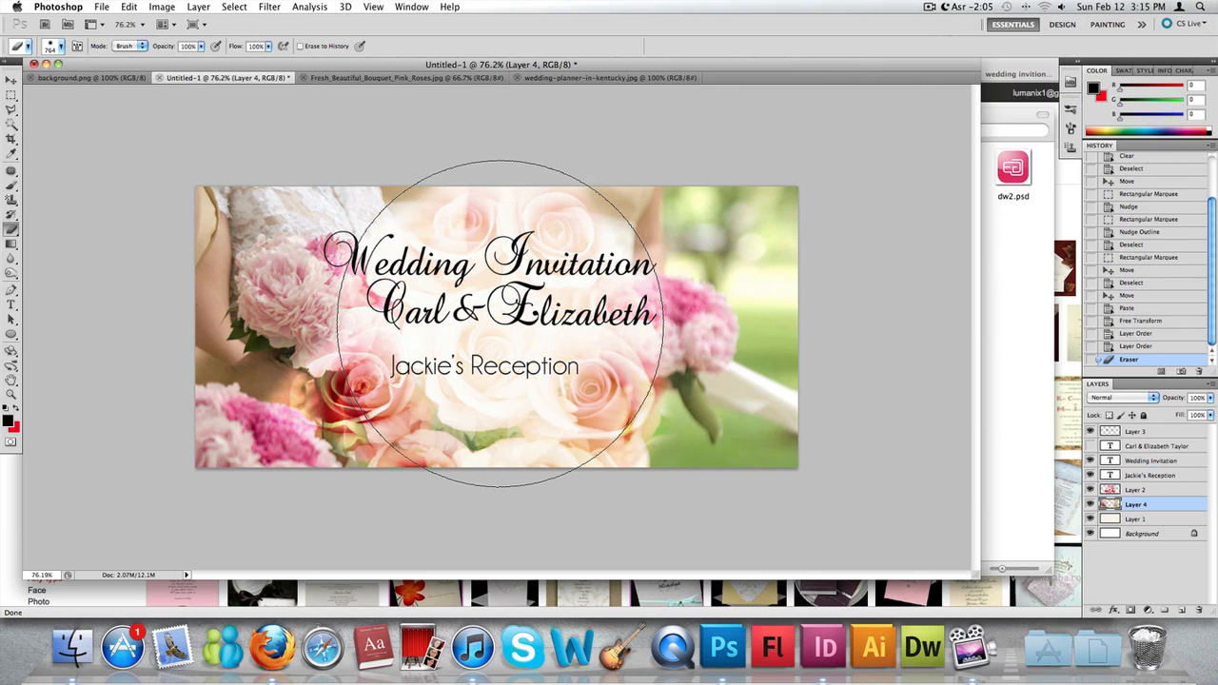
left_click(501, 324)
left_click(501, 324)
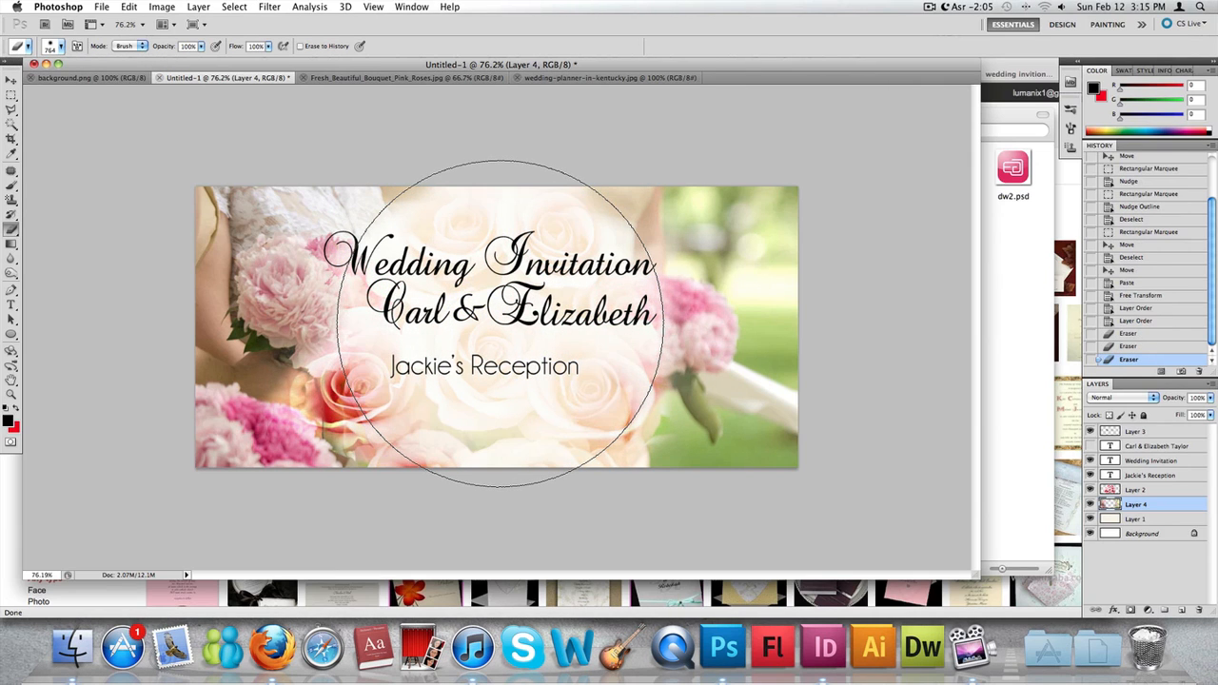
left_click(502, 323)
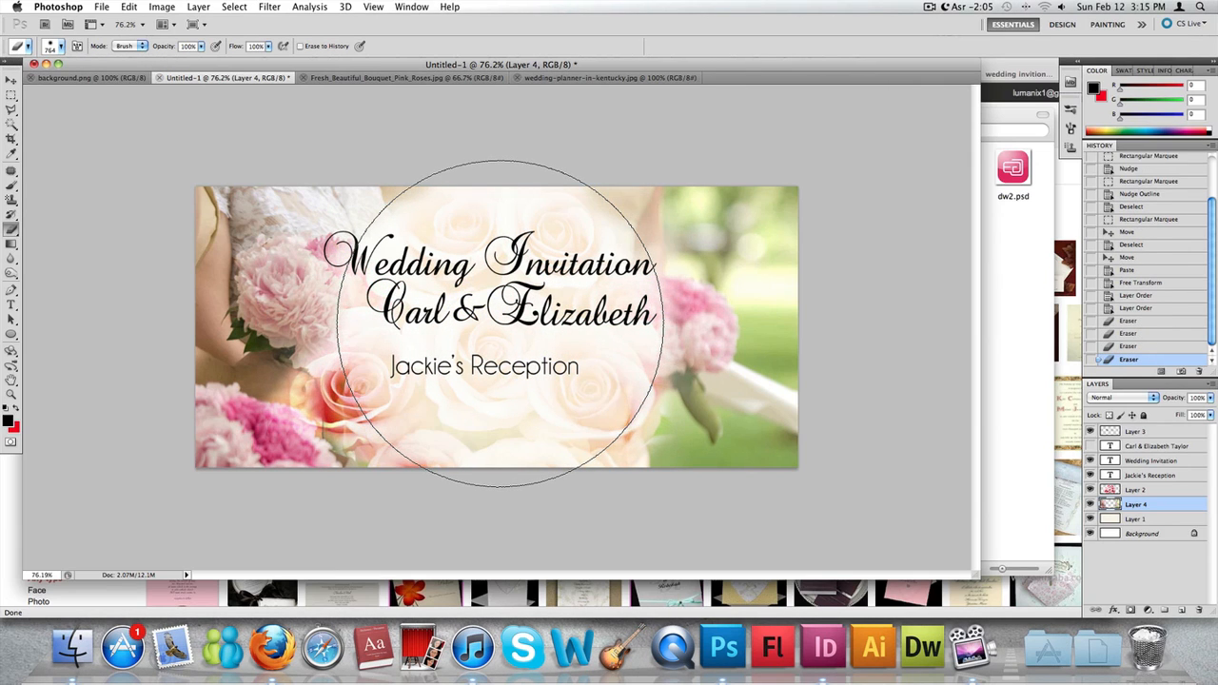
left_click(502, 324)
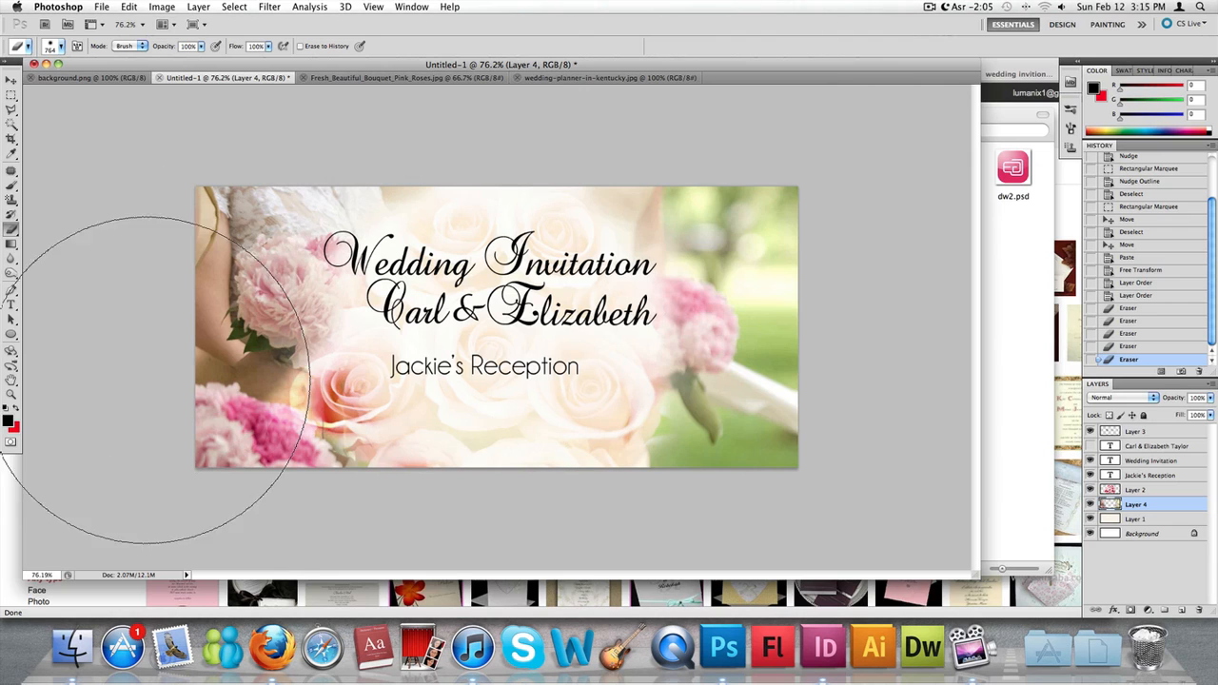
left_click(10, 78)
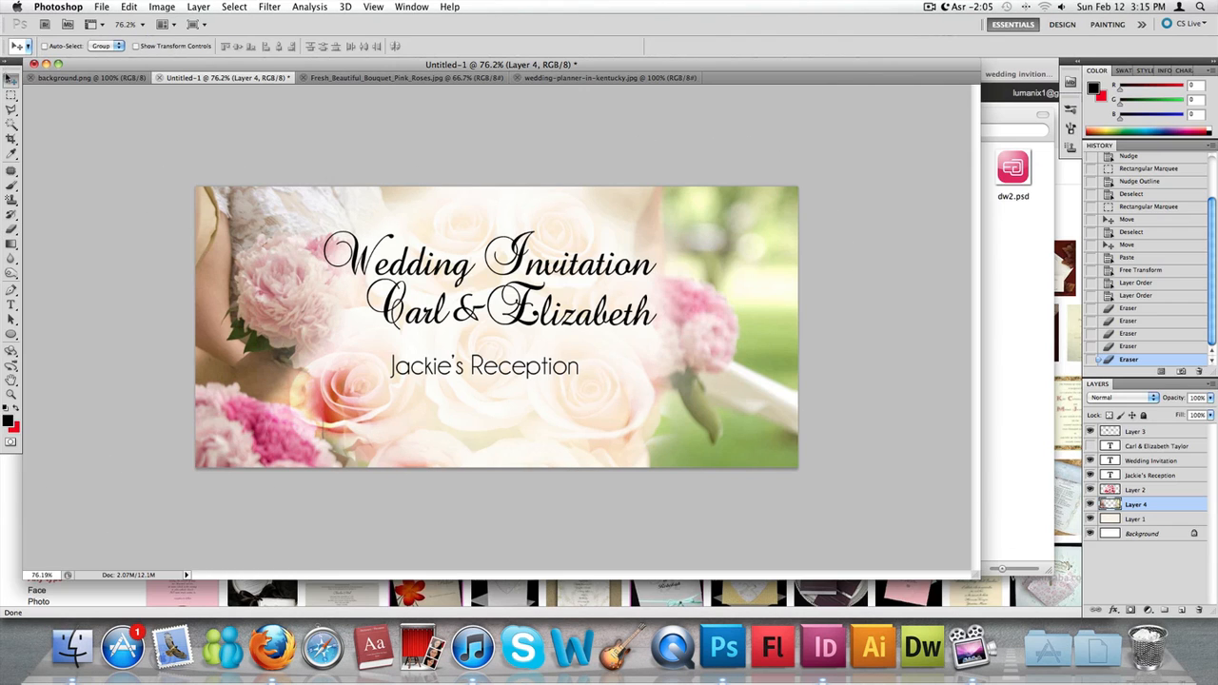
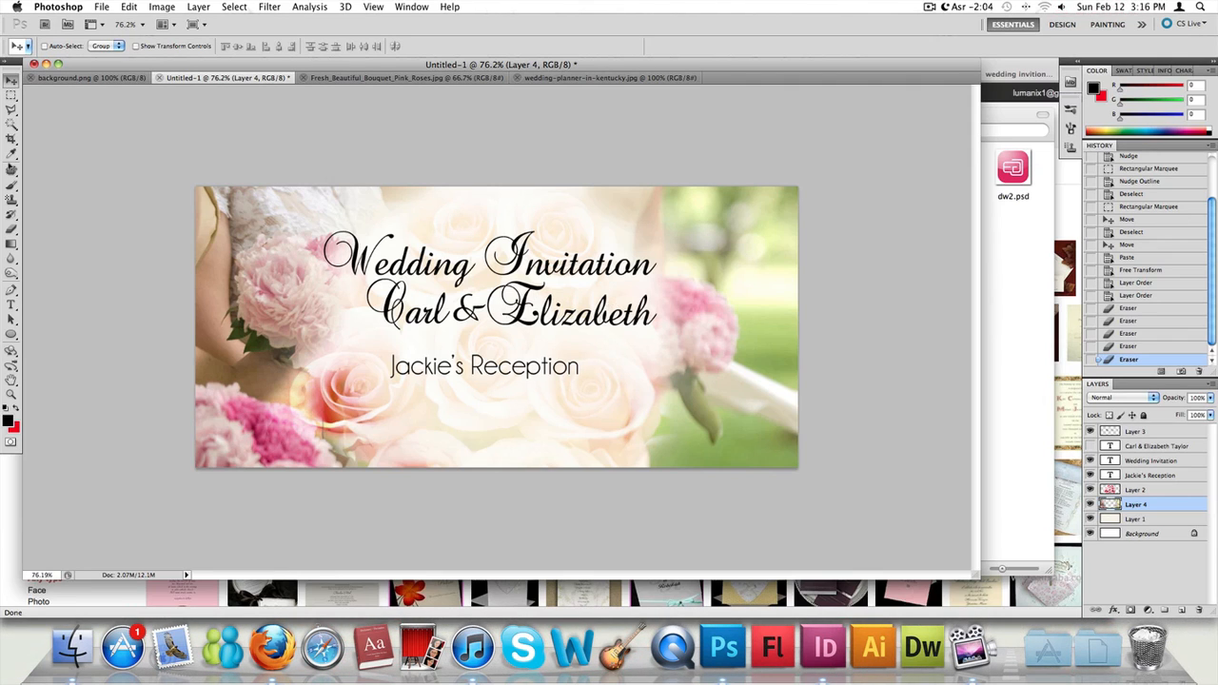
- Erase more of the bouquet photo on Layer 4 behind the text in the card's centre, using the 764 px Eraser
left_click(10, 230)
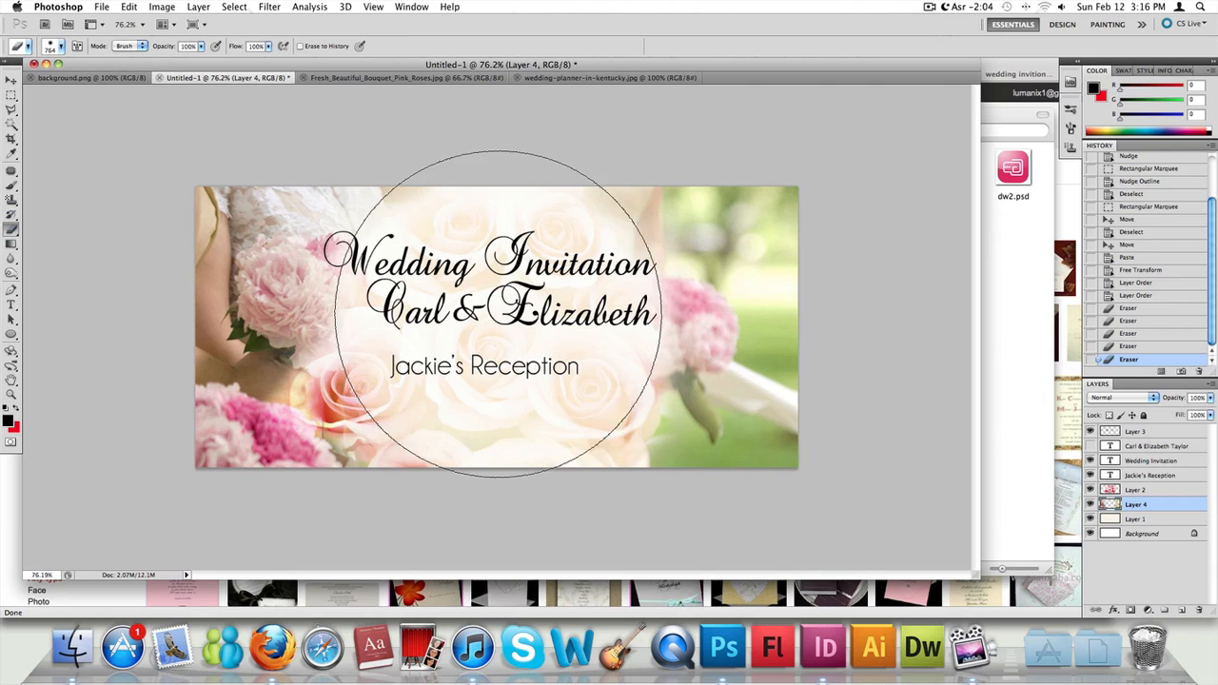
left_click(512, 323)
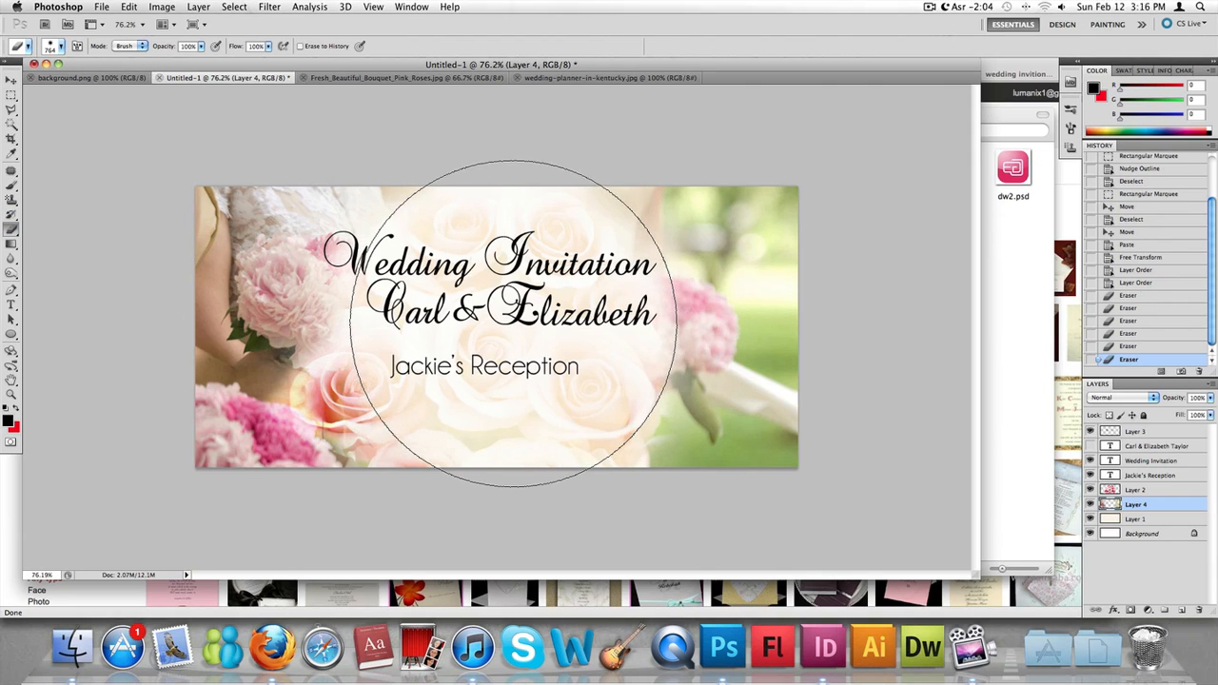
left_click(514, 323)
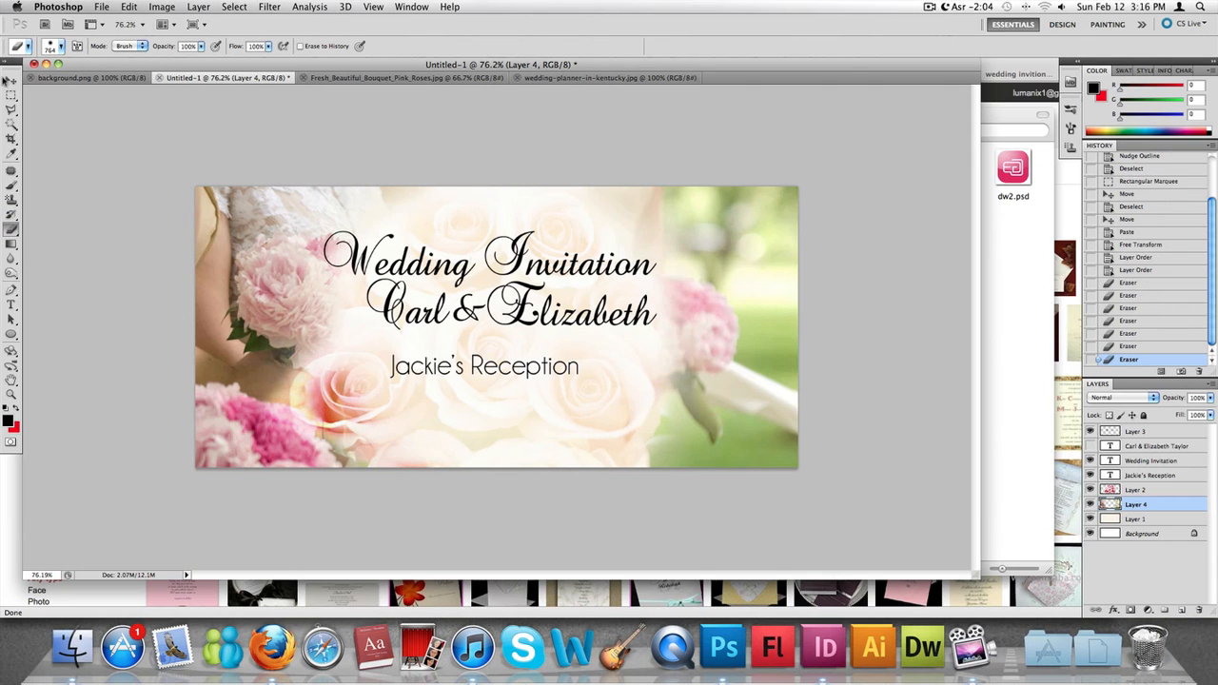
left_click(10, 96)
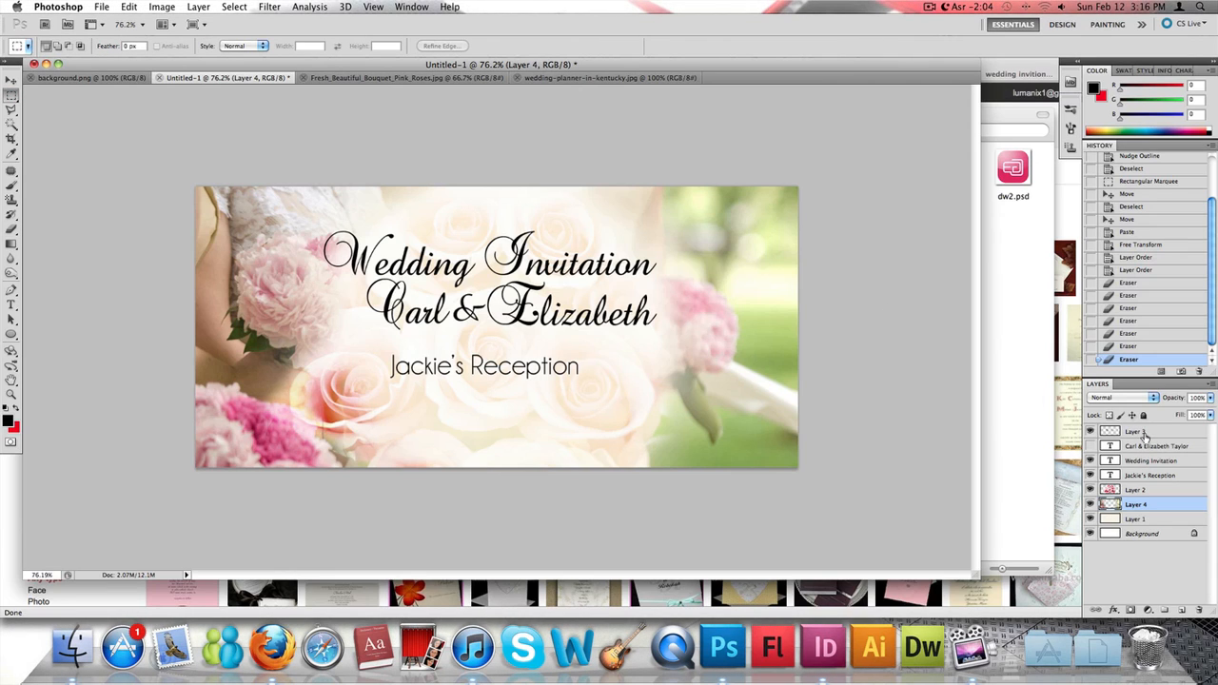
- Replace the possessive name in the reception line with another first name and move the line lower on the card
left_click(1146, 475)
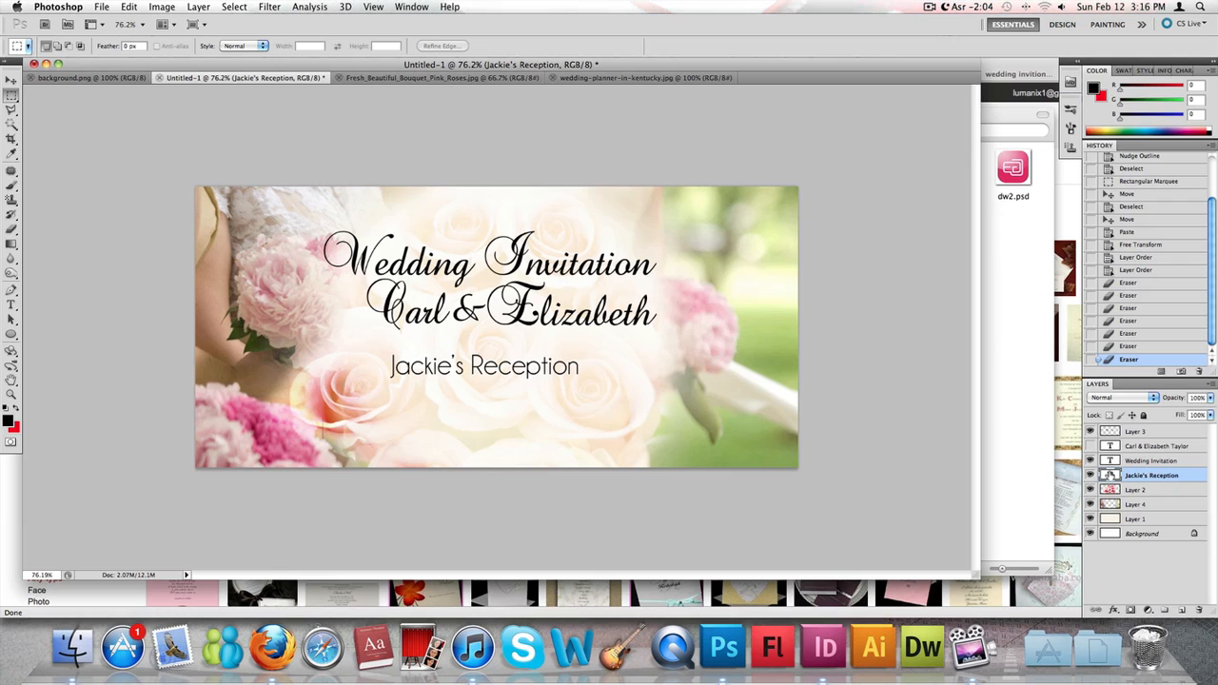
key("t")
triple_click(432, 357)
left_click(444, 359)
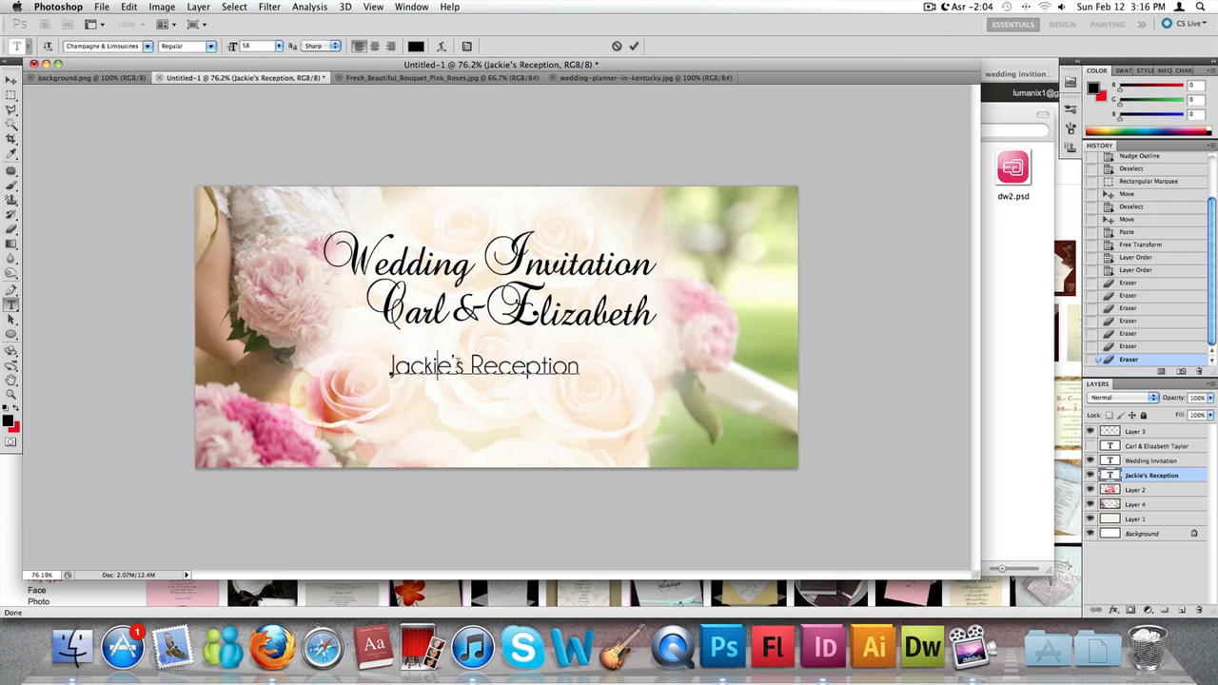
left_click_drag(461, 363, 355, 353)
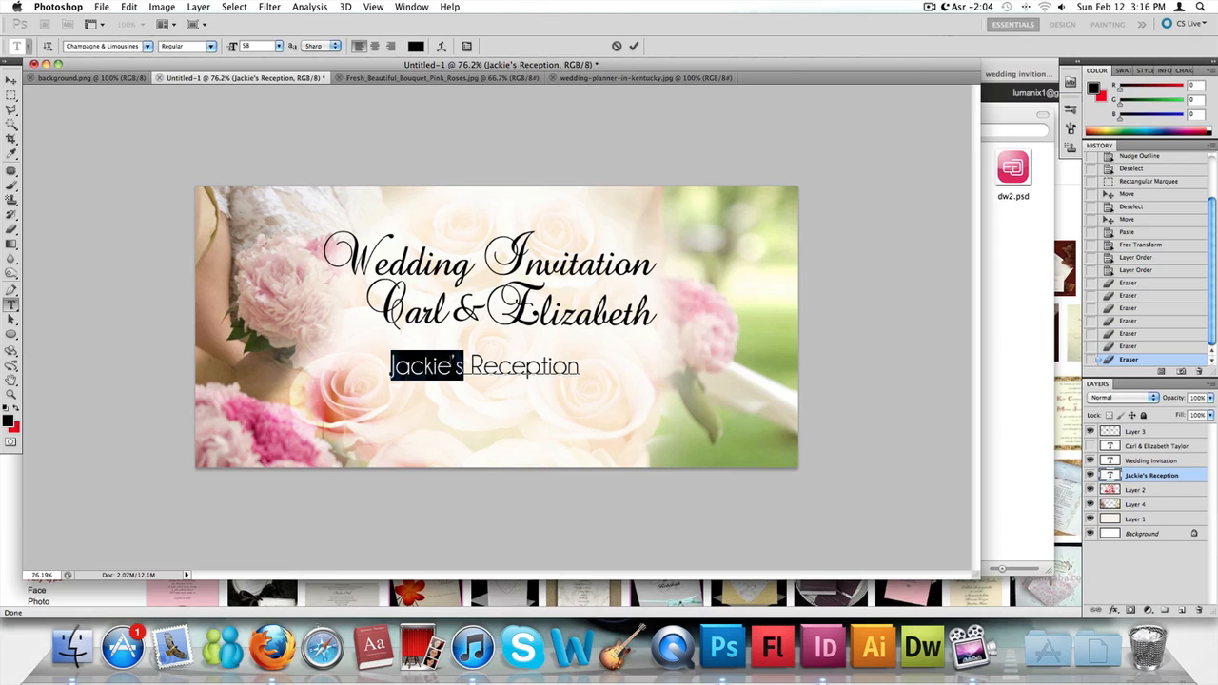
left_click(462, 366)
double_click(391, 368)
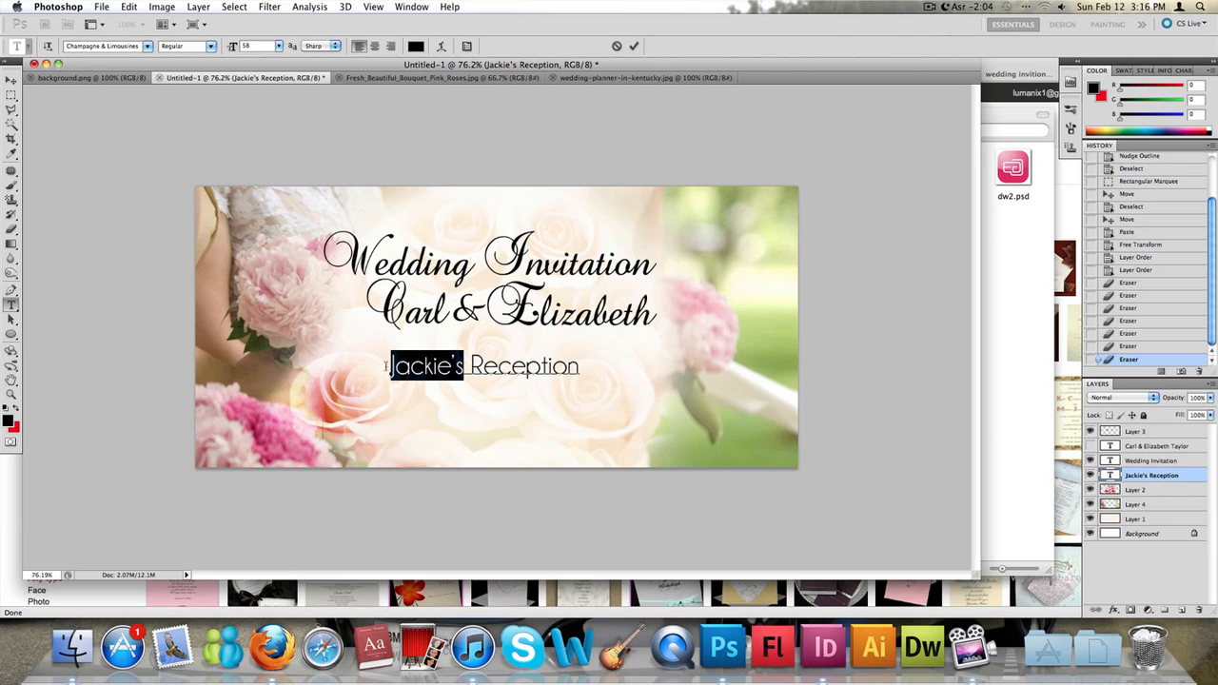
type("Ca")
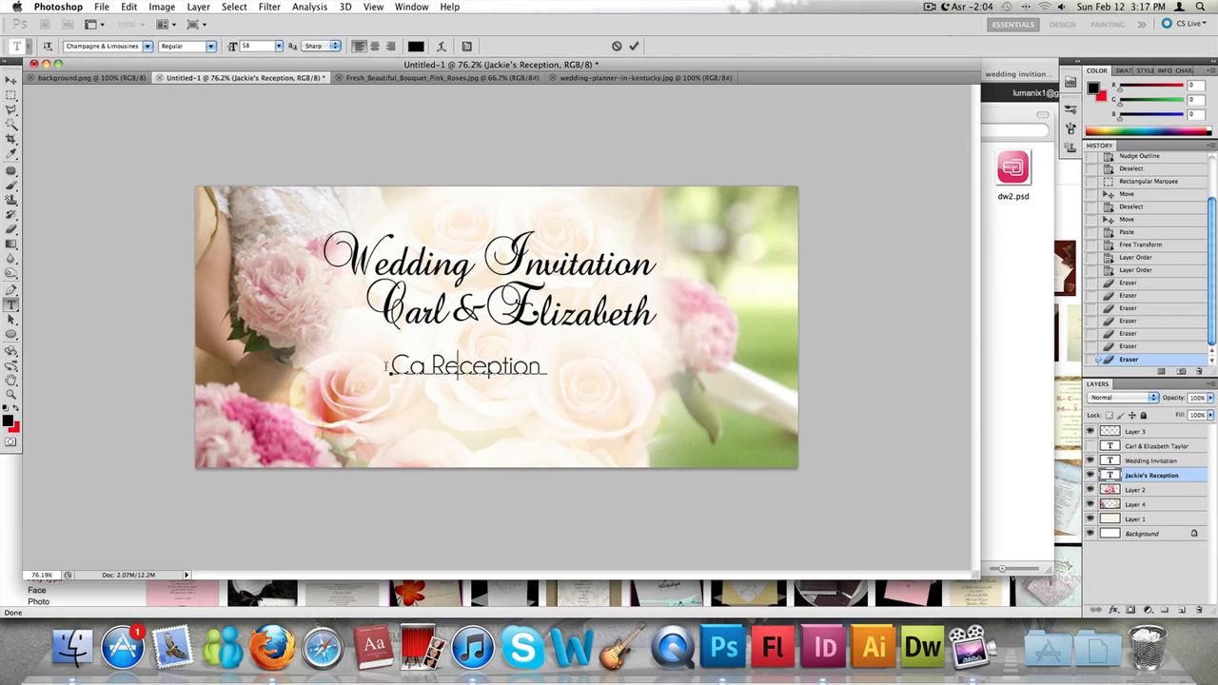
type("therine")
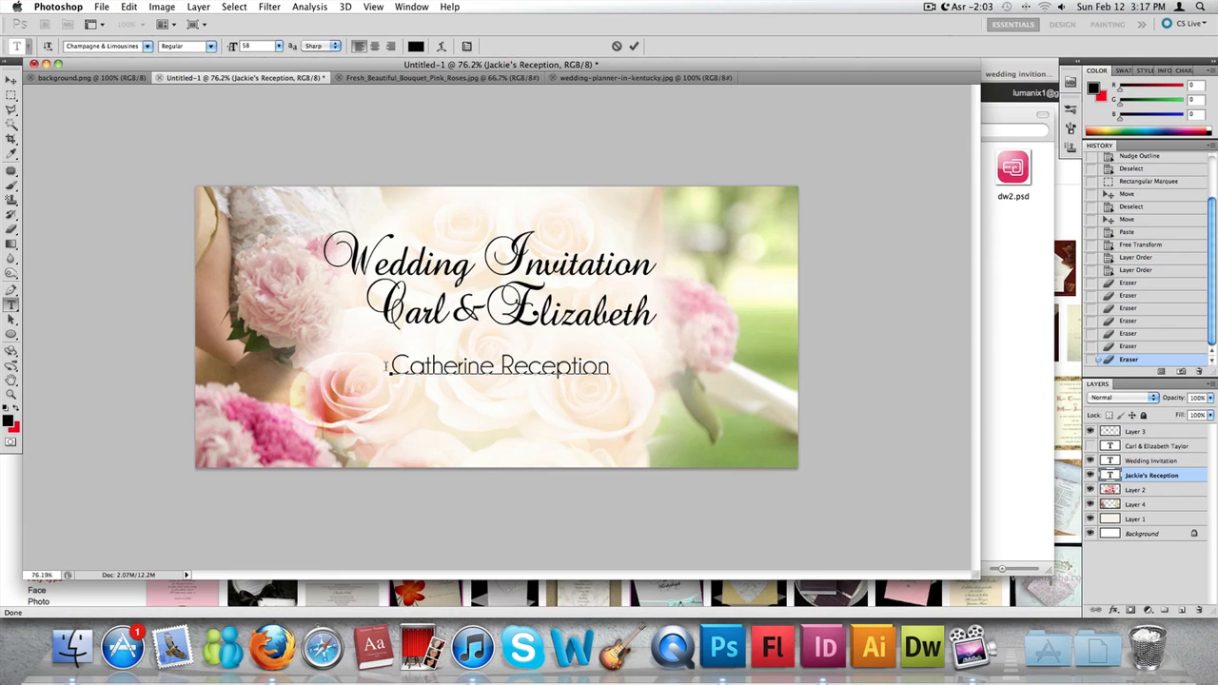
left_click(11, 79)
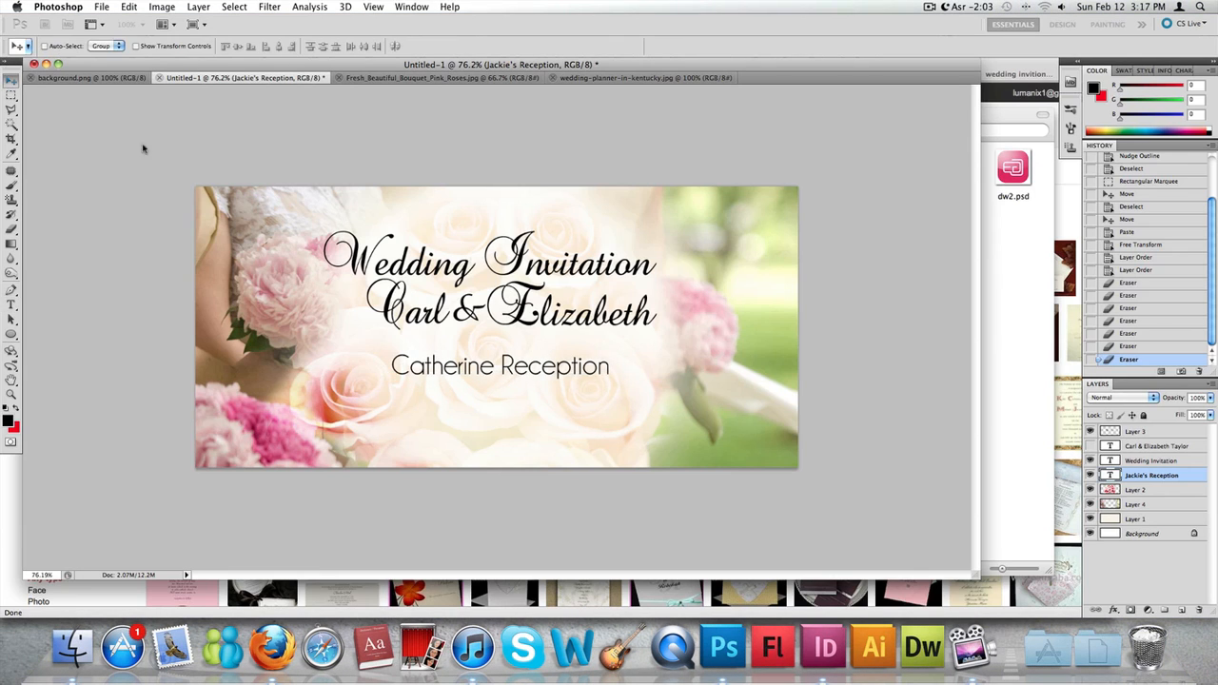
left_click_drag(526, 373, 519, 410)
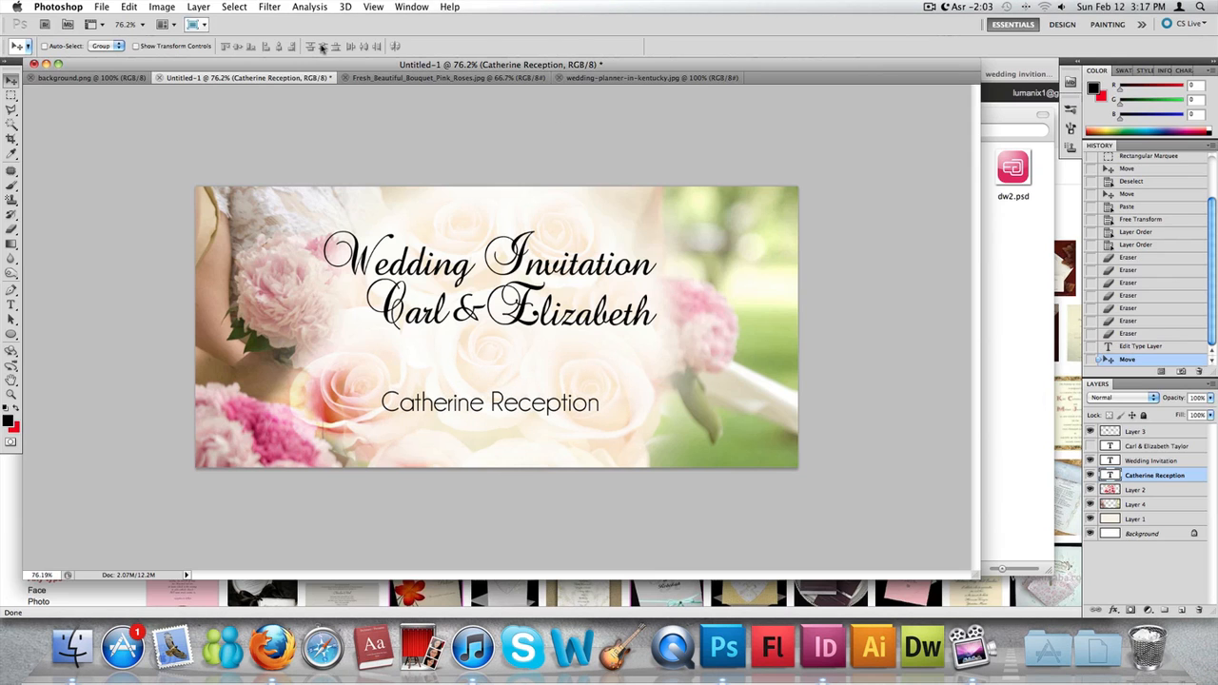
- Duplicate the reception text layer and place the copy directly beneath the original line
right_click(1131, 475)
left_click(1038, 294)
key("Return")
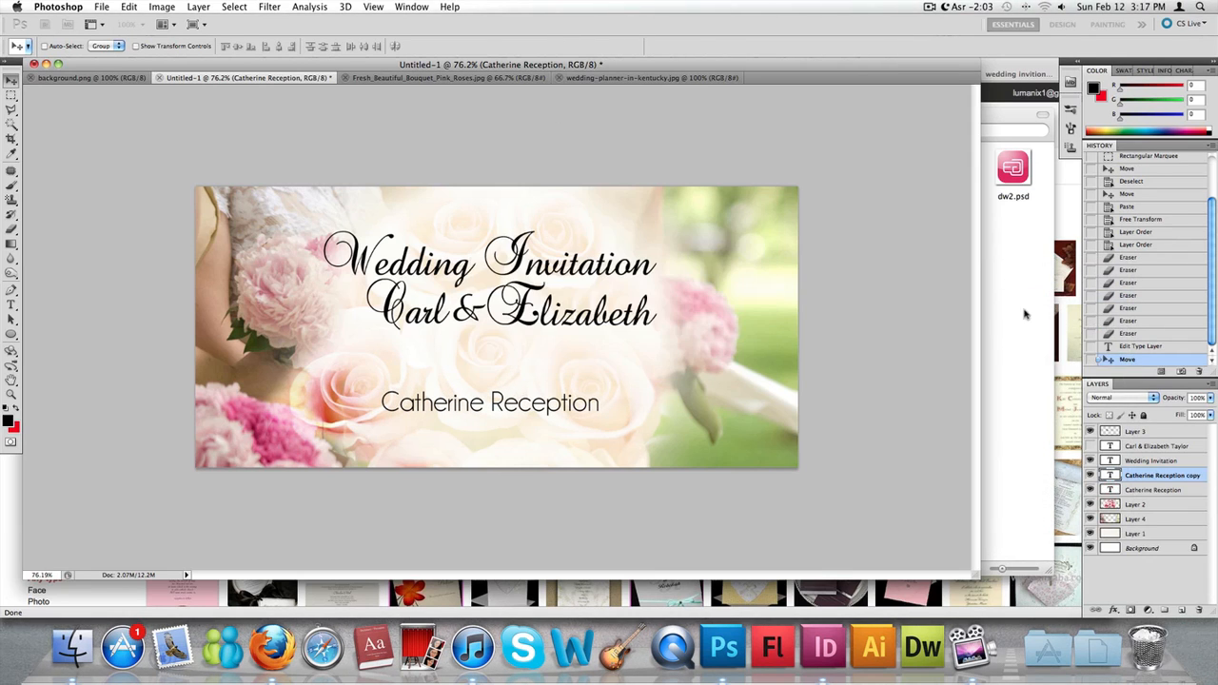
left_click_drag(547, 410, 546, 440)
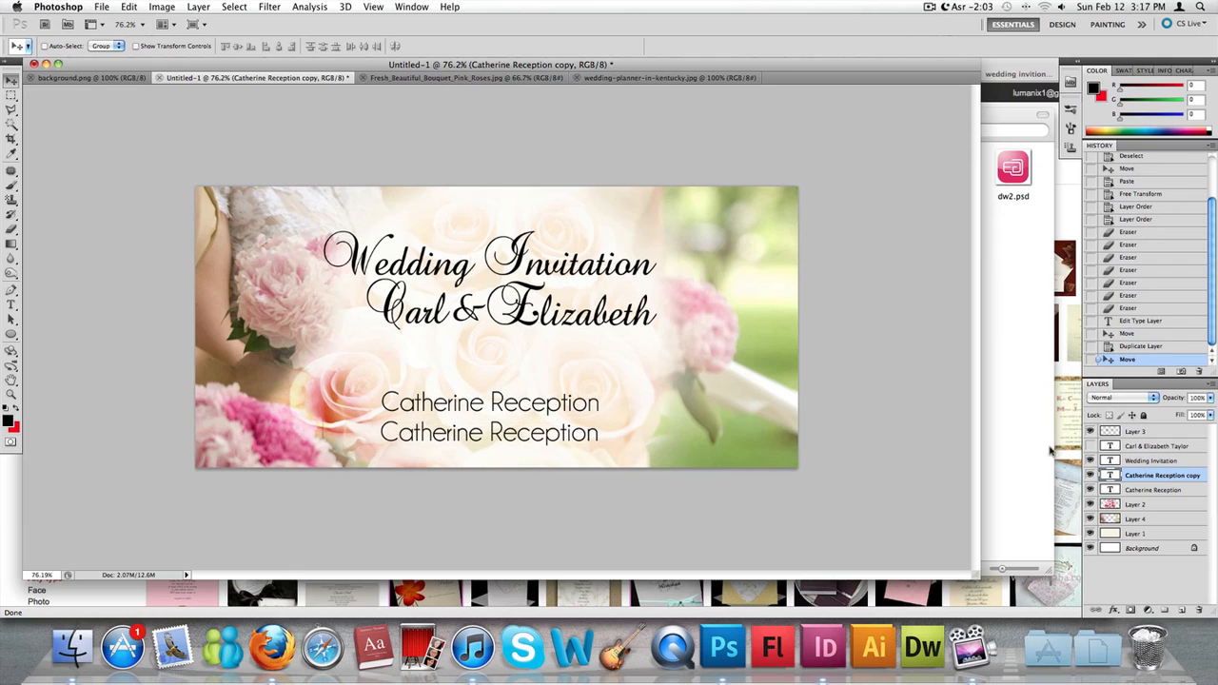
- Replace the duplicated line's text with the venue's street address and district, and shift it left under the reception line
double_click(1110, 475)
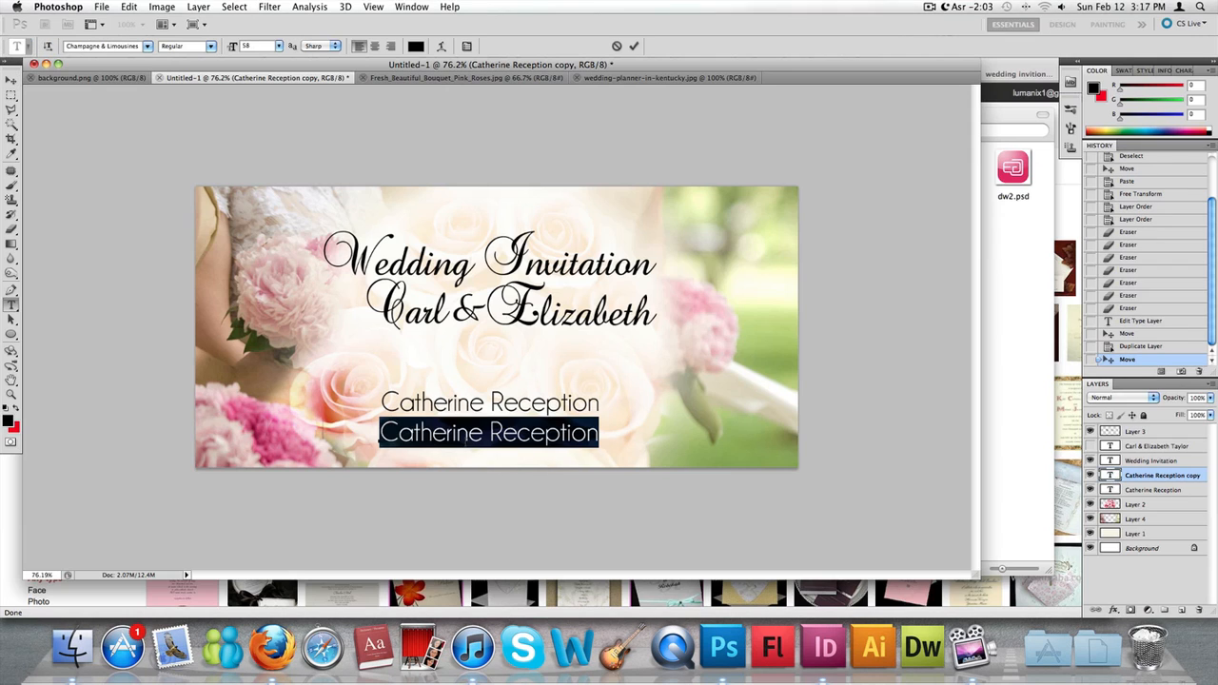
type("2")
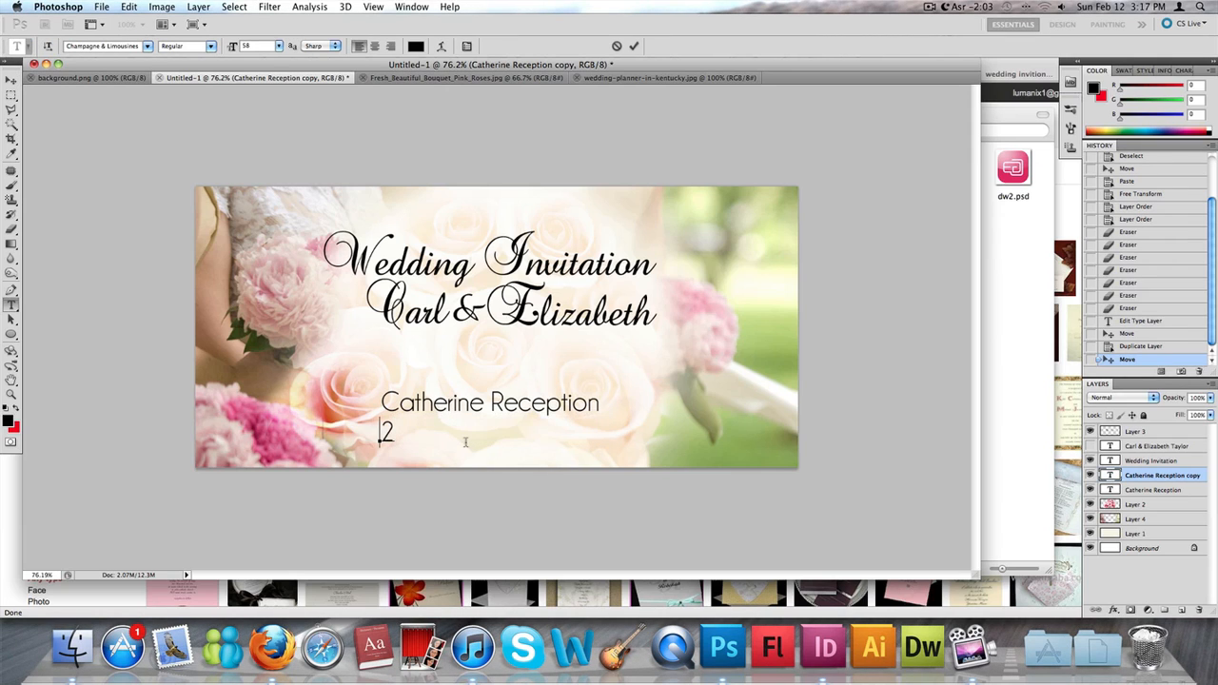
type("128 Queens Par")
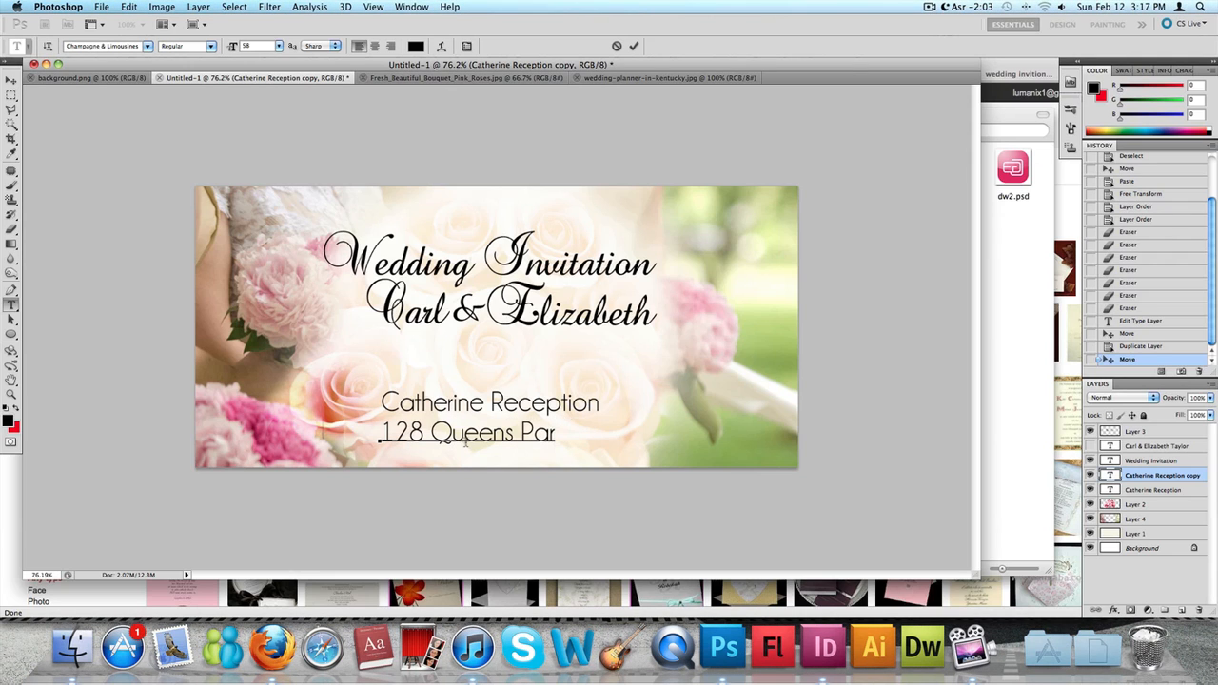
type("k Road.")
key("BackSpace")
key("BackSpace")
key("BackSpace")
key("BackSpace")
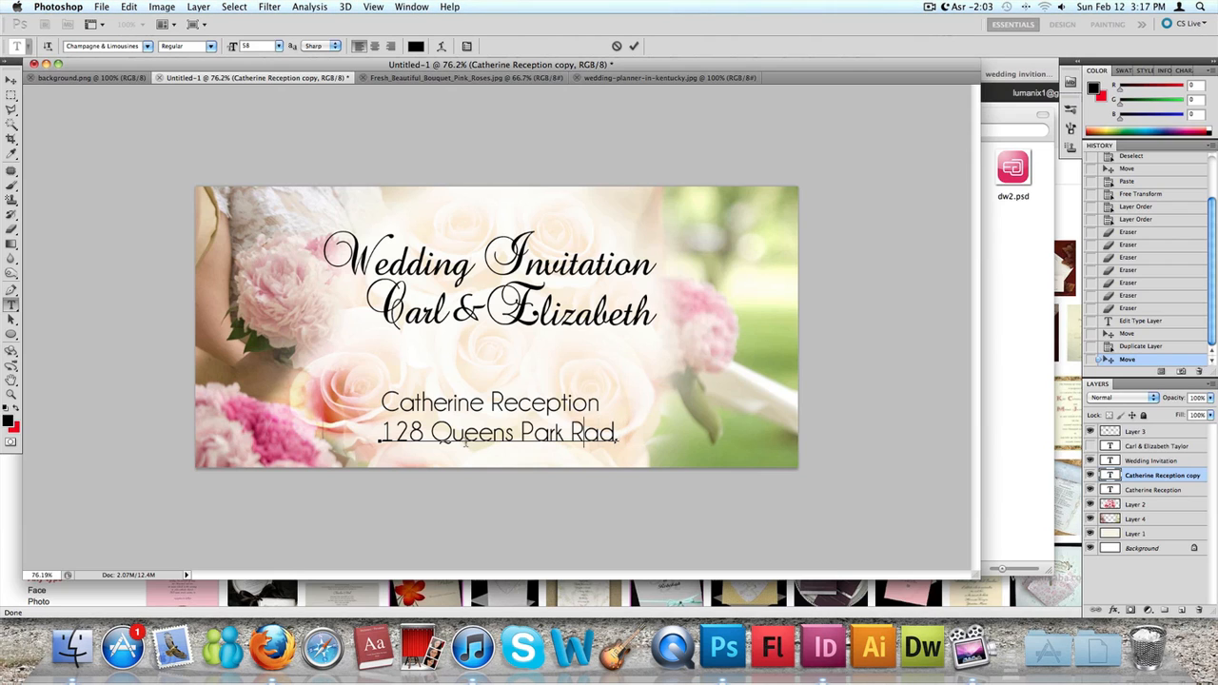
type("R")
type("d.")
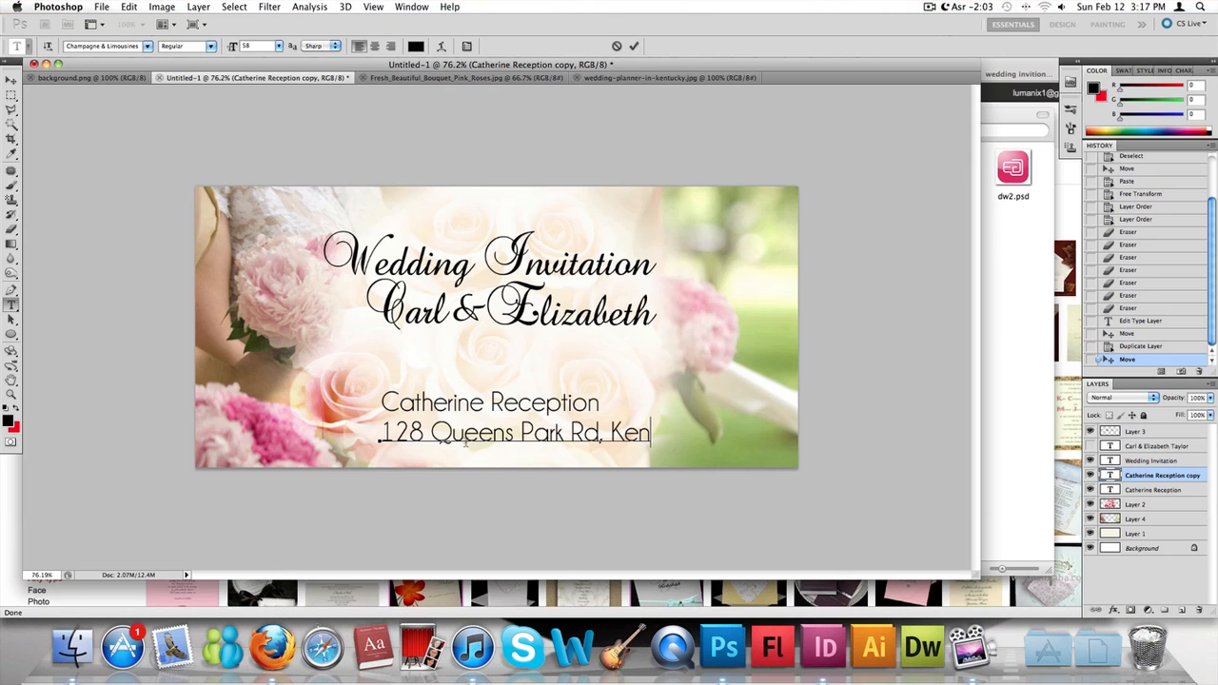
type(" Kensing")
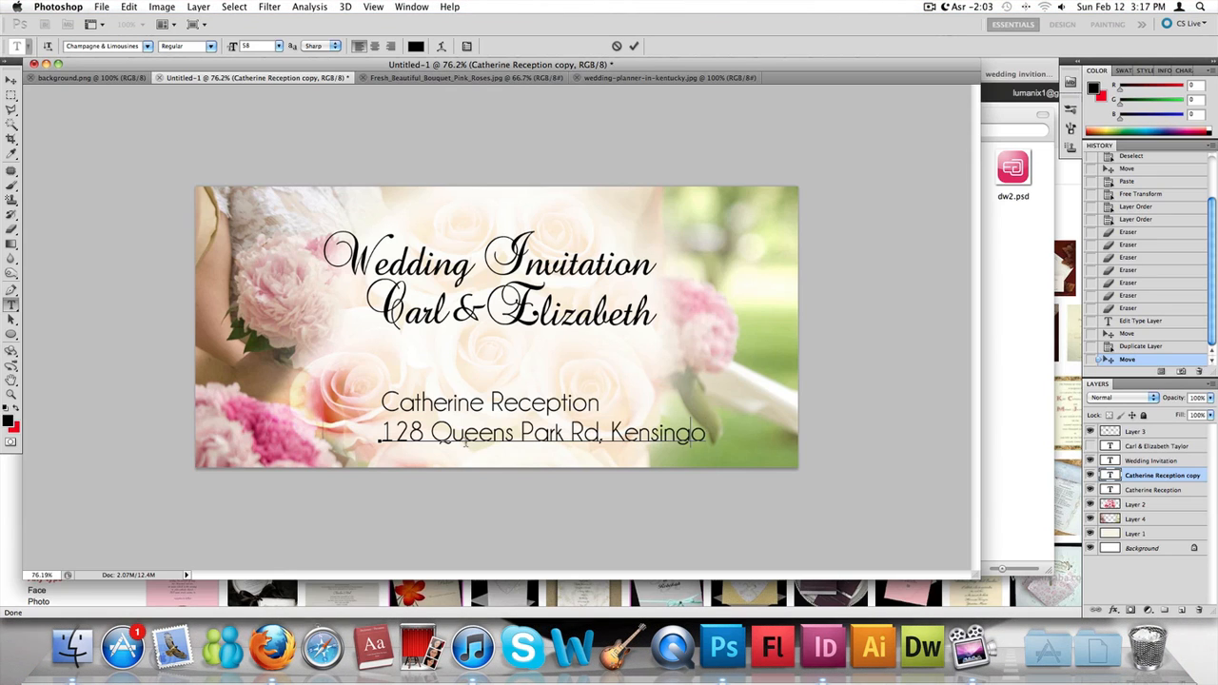
type("ton")
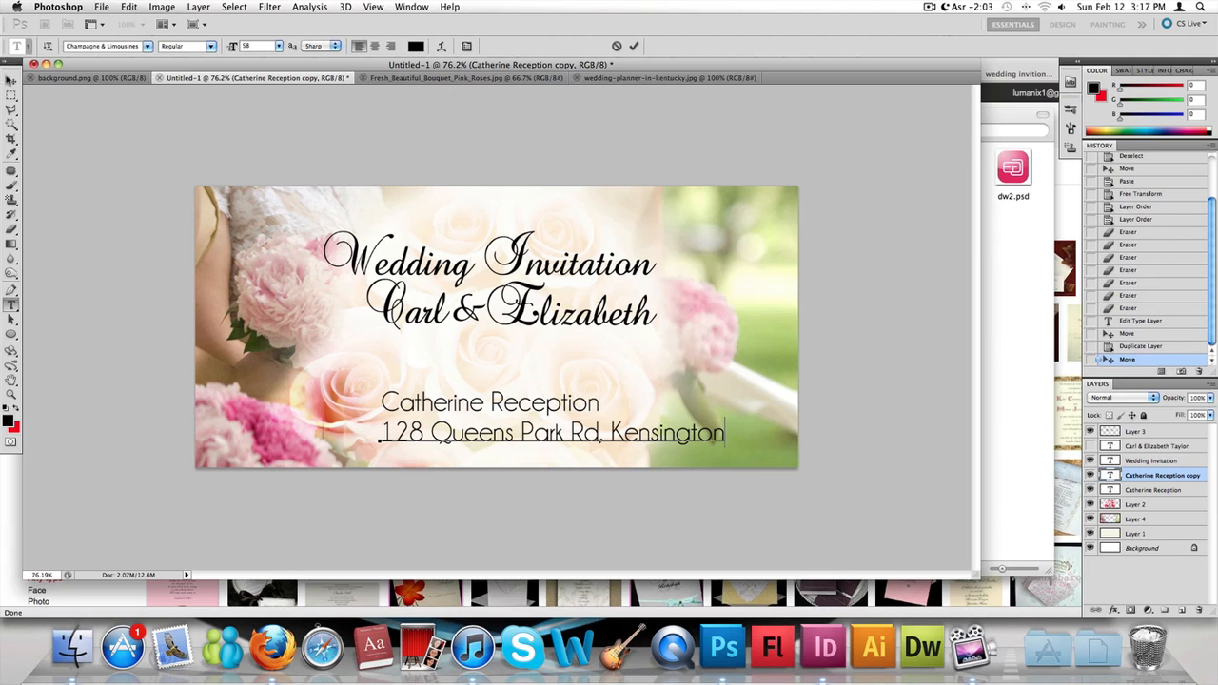
left_click(11, 81)
left_click_drag(663, 440, 609, 434)
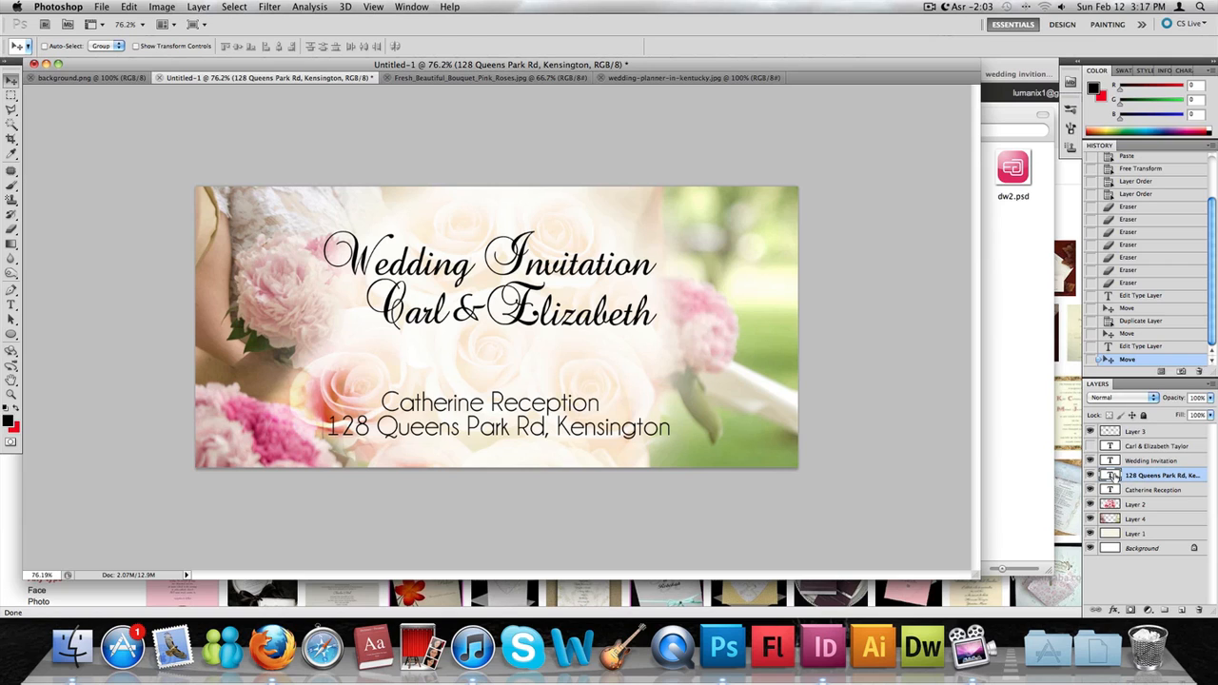
- Set the address line's font size to 45
double_click(1110, 475)
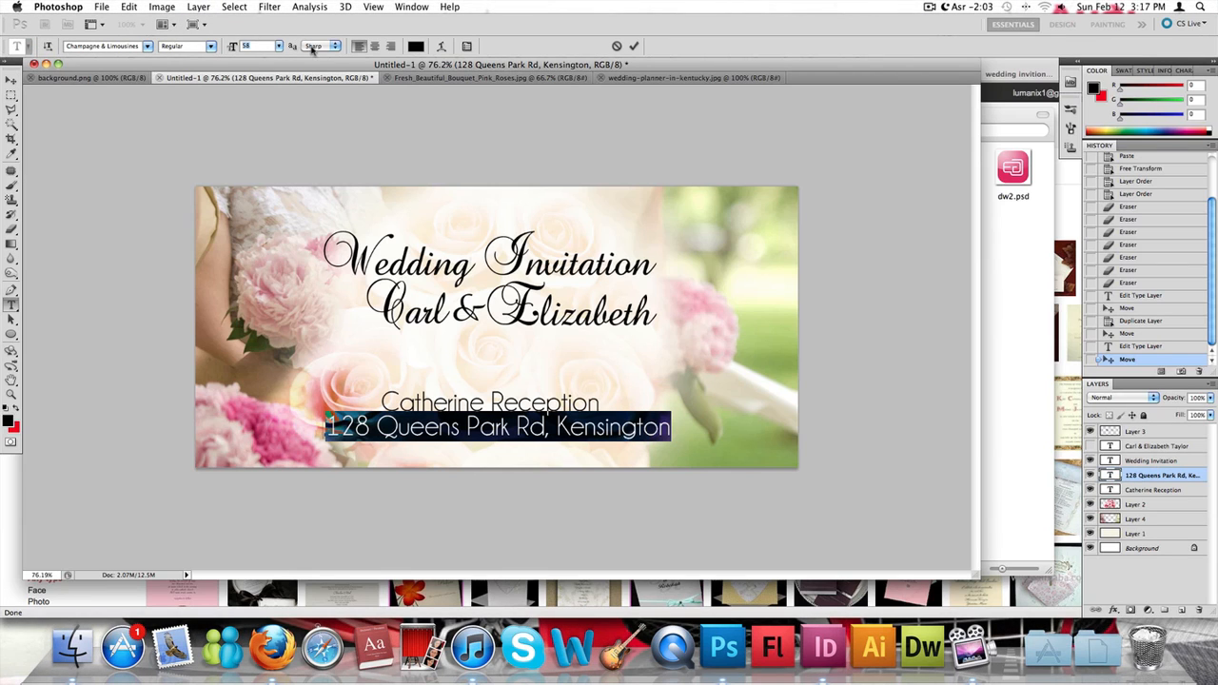
type("45")
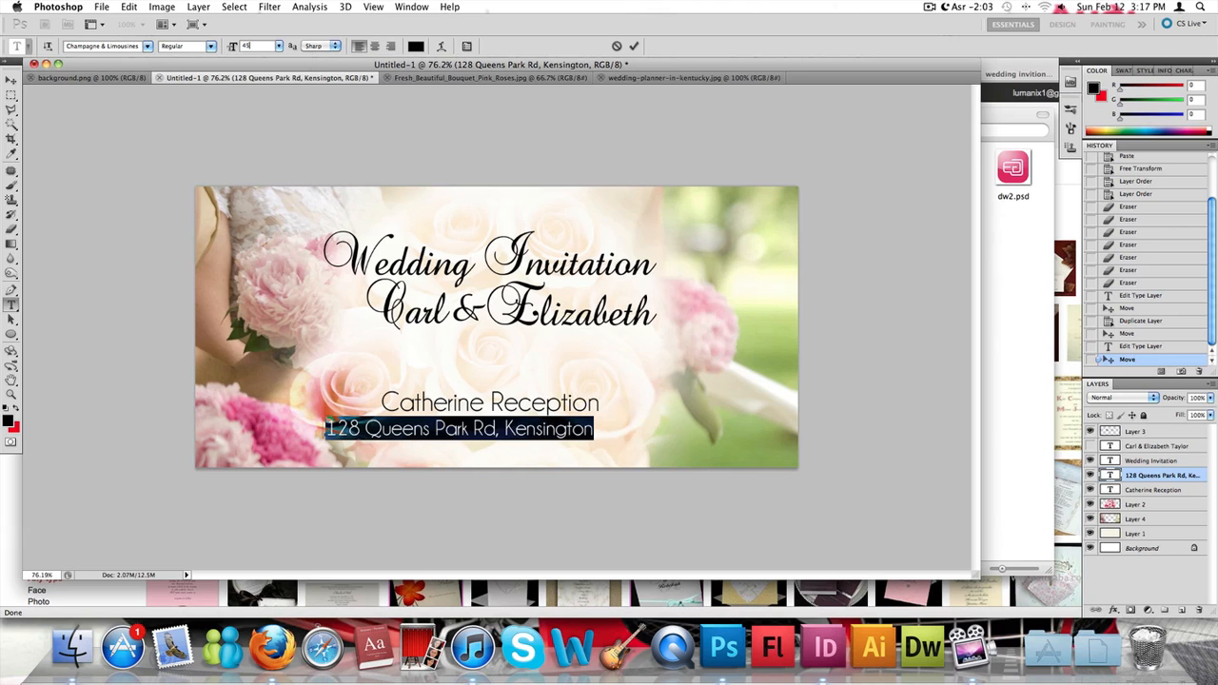
left_click(12, 81)
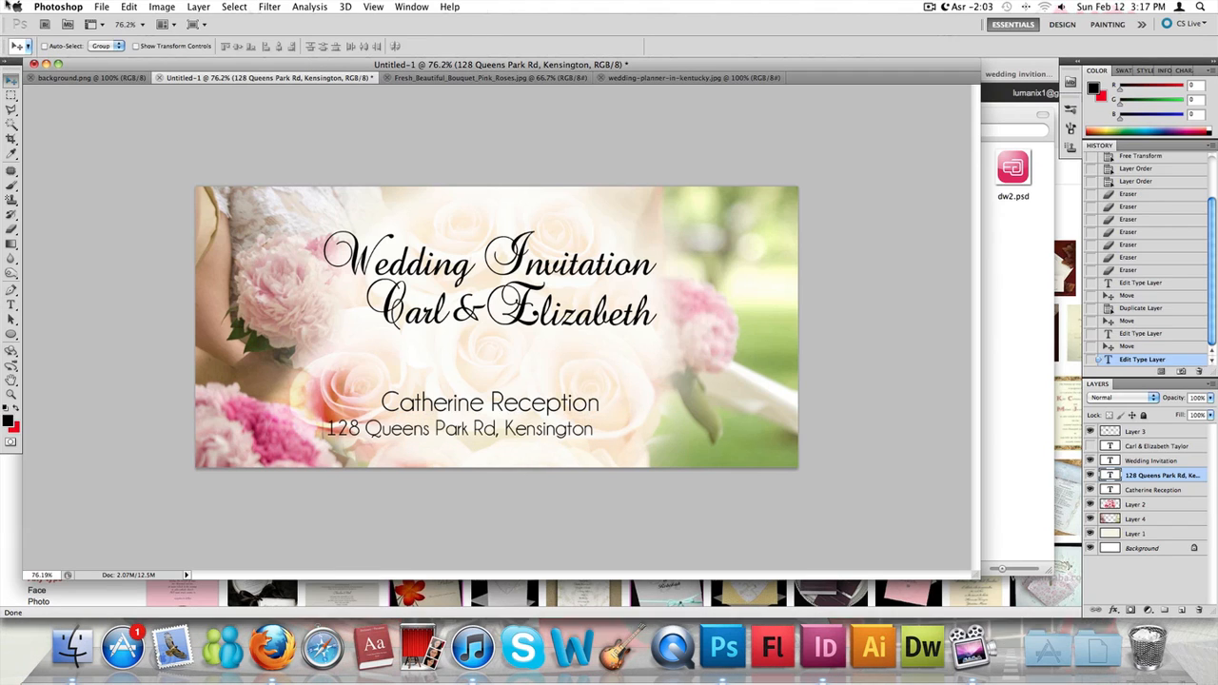
- Centre the smaller address line beneath the reception line, leaving a slight gap between them
left_click_drag(494, 433, 531, 429)
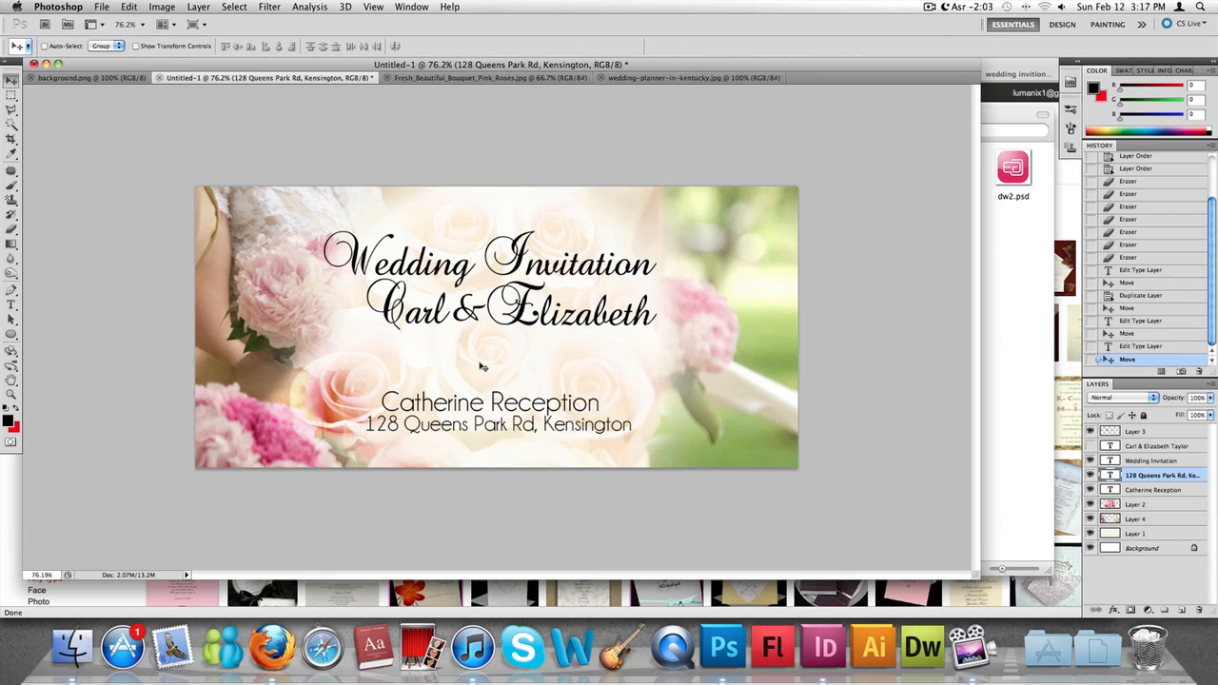
key("Down")
key("Down")
key("Down")
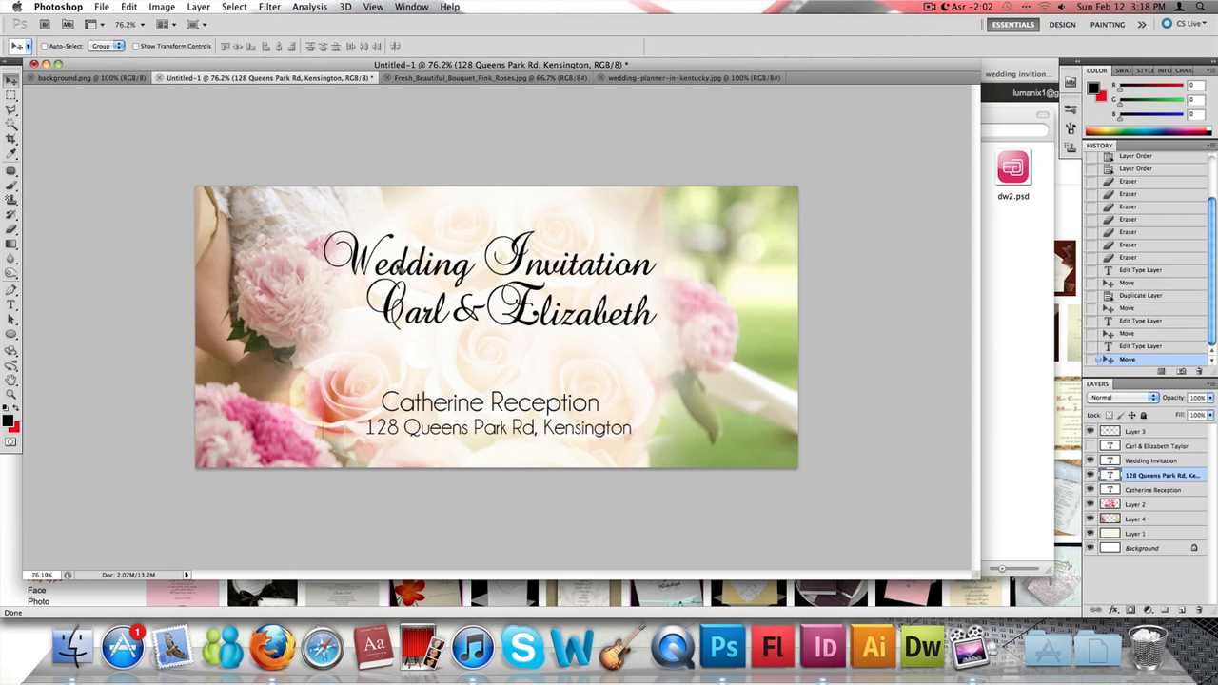
key("Left")
key("Left")
key("Left")
key("Left")
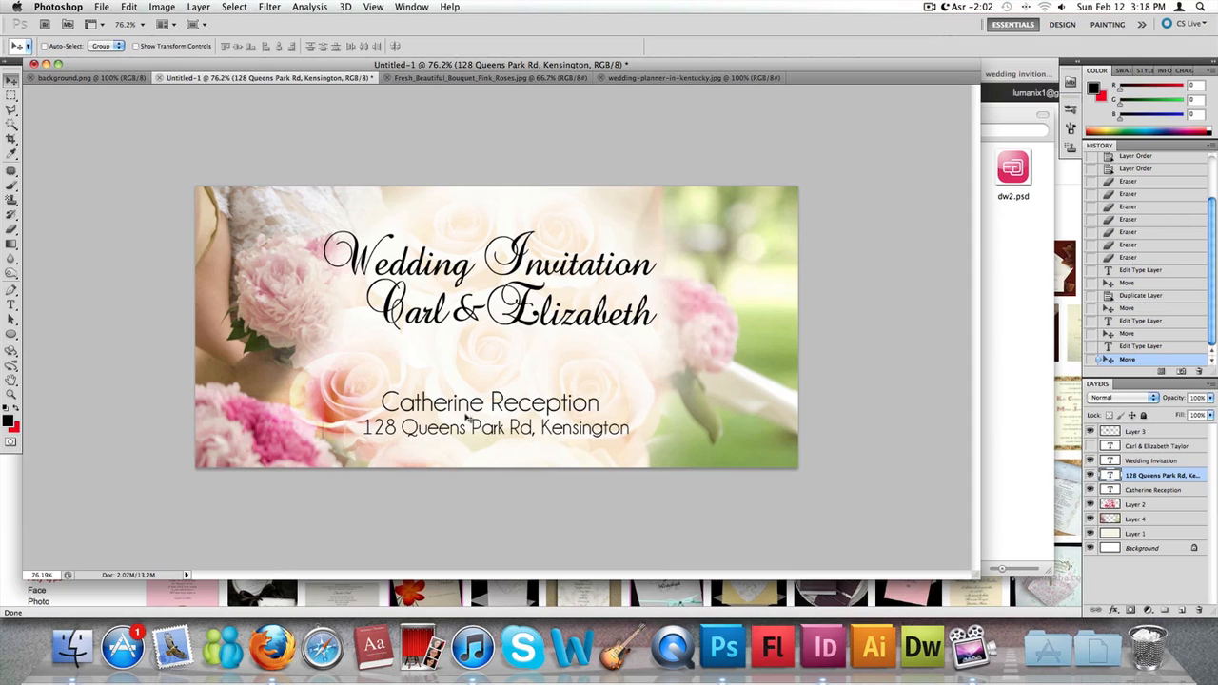
- Nudge the reception line slightly to the right so it is centred above the address
left_click(1166, 488)
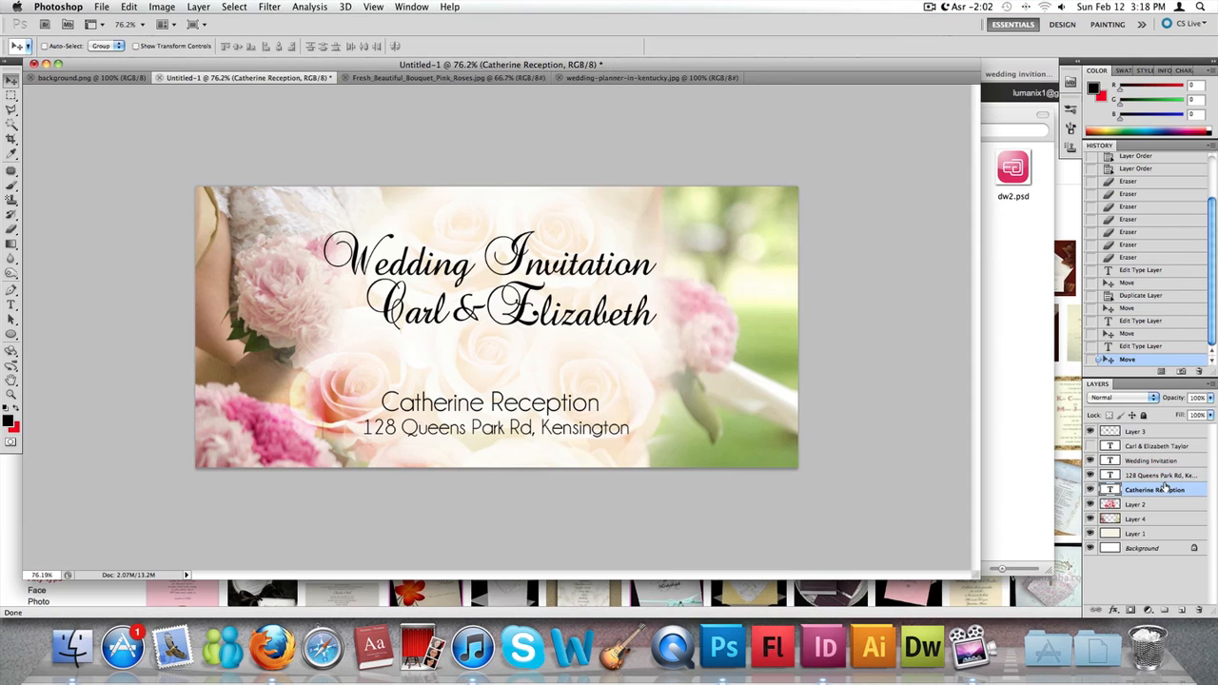
key("Right")
key("Right")
key("Right")
key("Right")
key("Right")
key("Right")
key("Right")
key("Right")
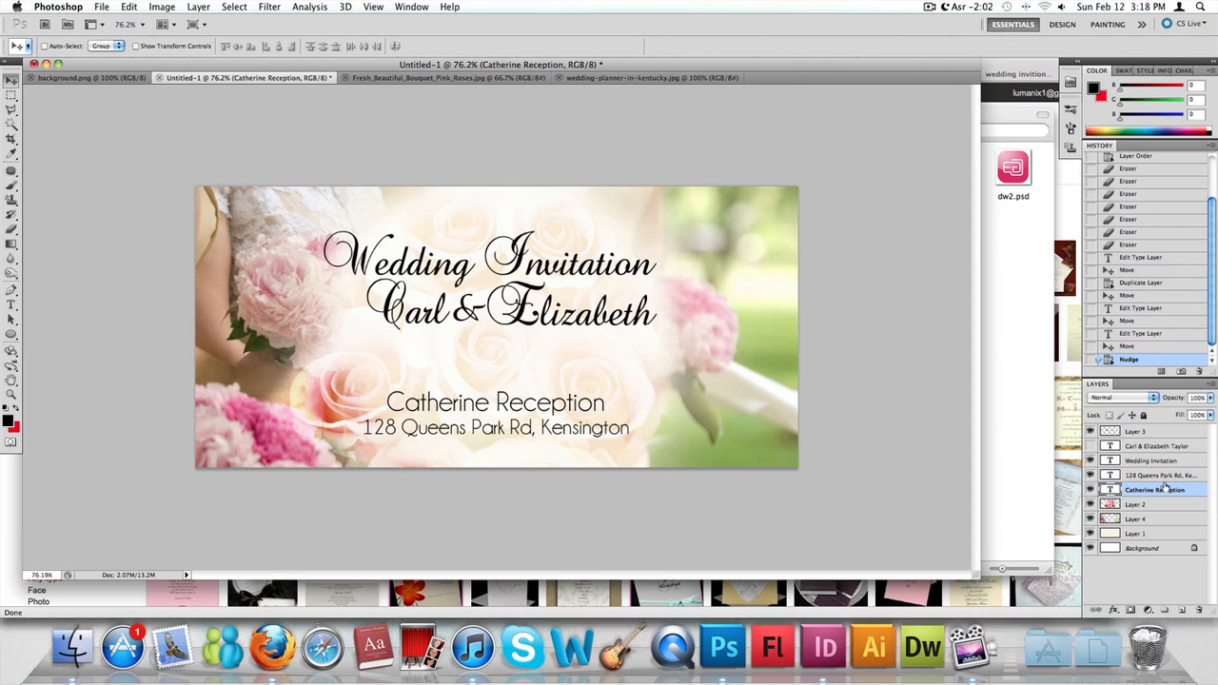
key("Right")
key("Right")
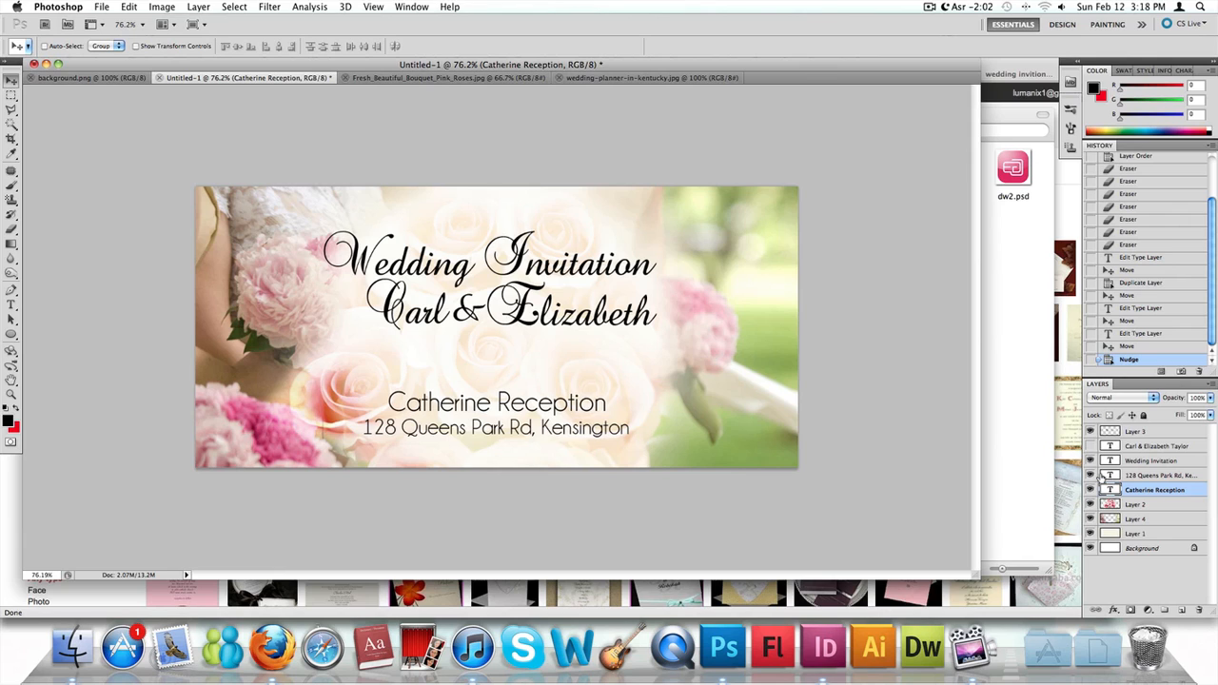
- Select the reception and address text layers together and move both lines slightly down and right on the card
left_click(1149, 474, "shift")
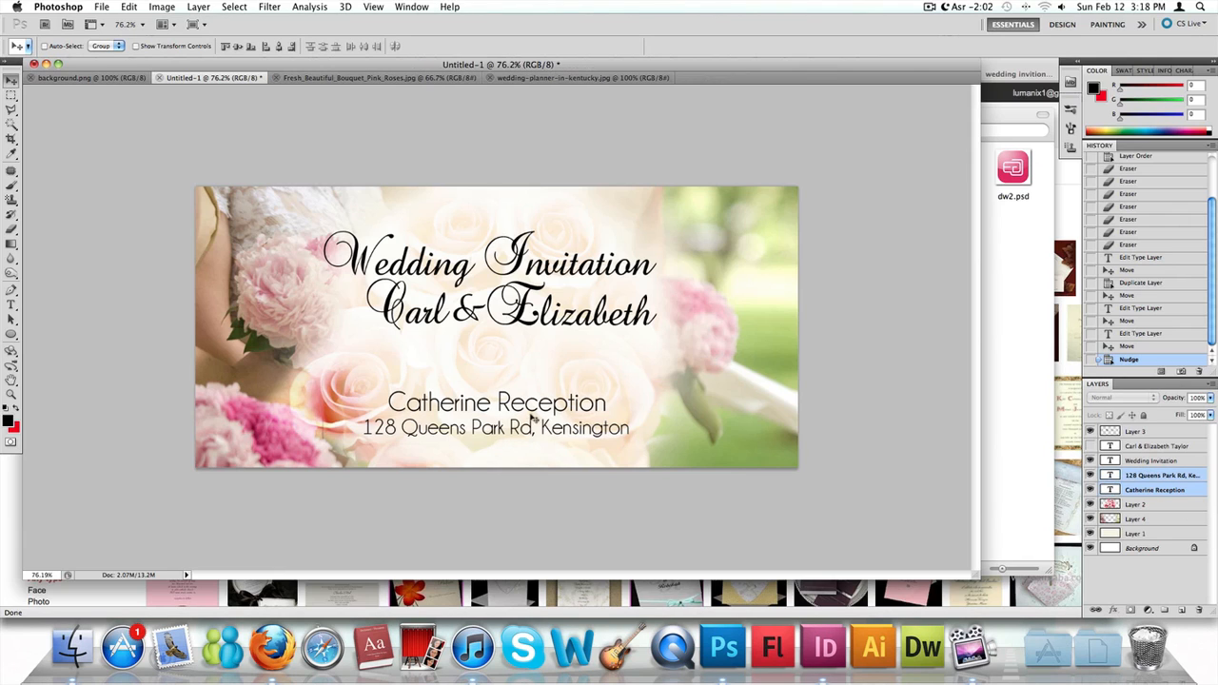
left_click_drag(533, 420, 534, 424)
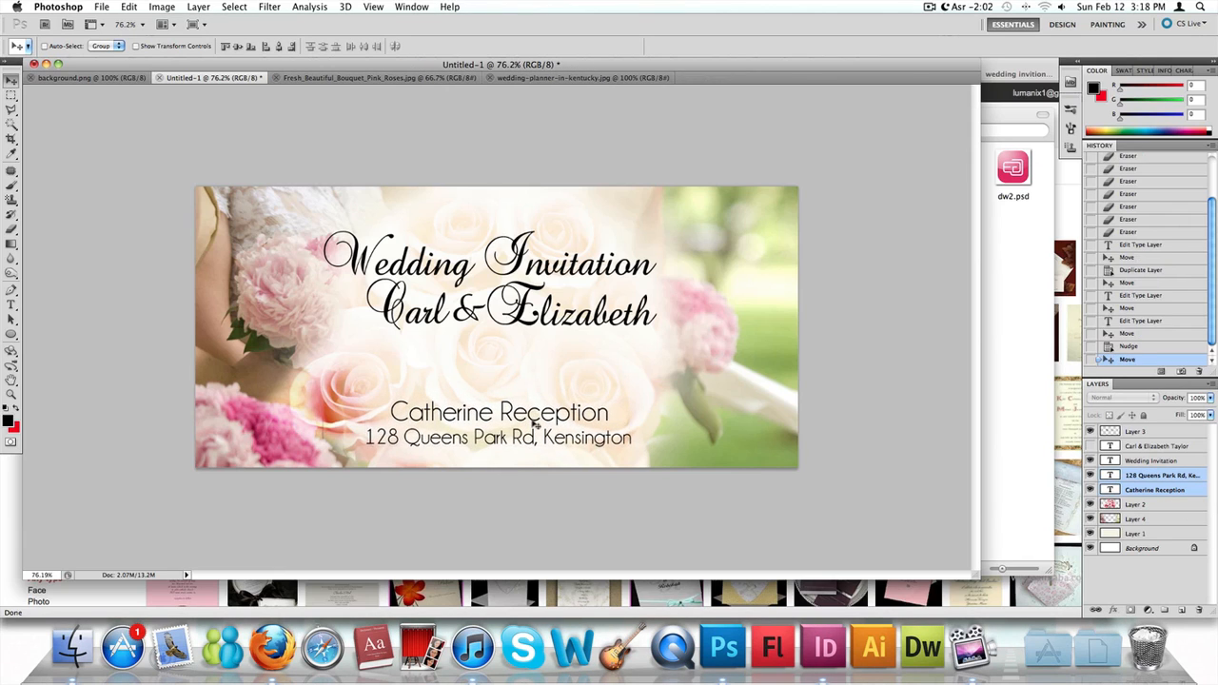
key("Right")
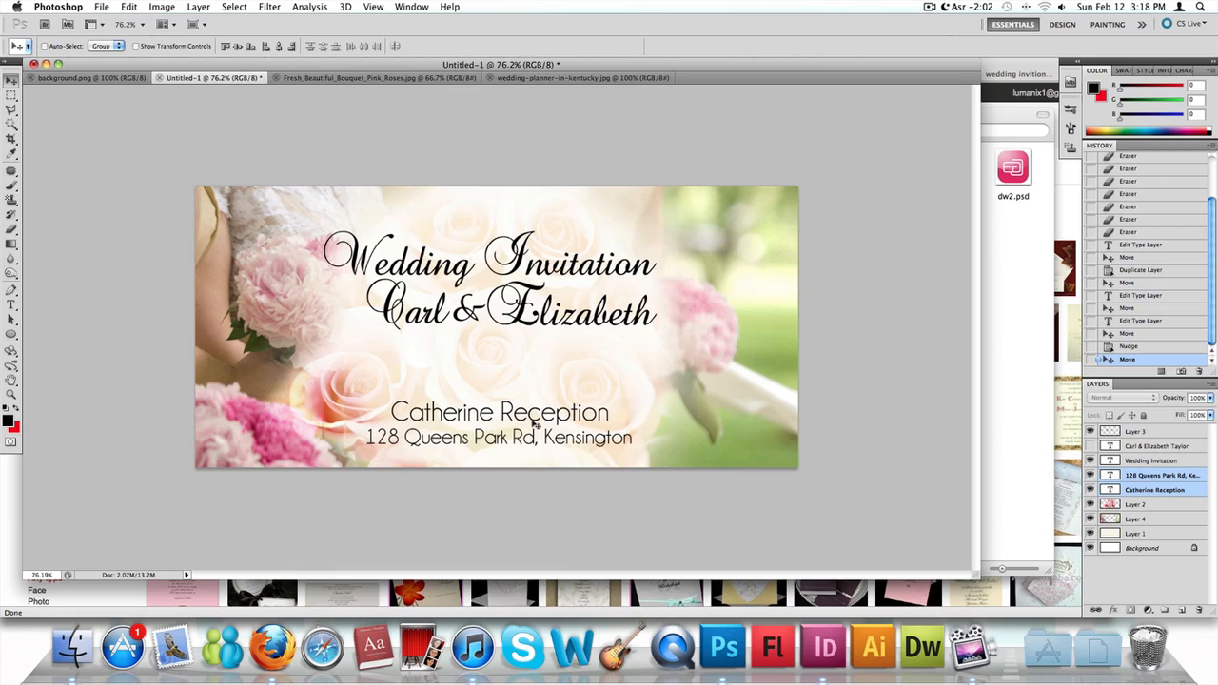
left_click(10, 96)
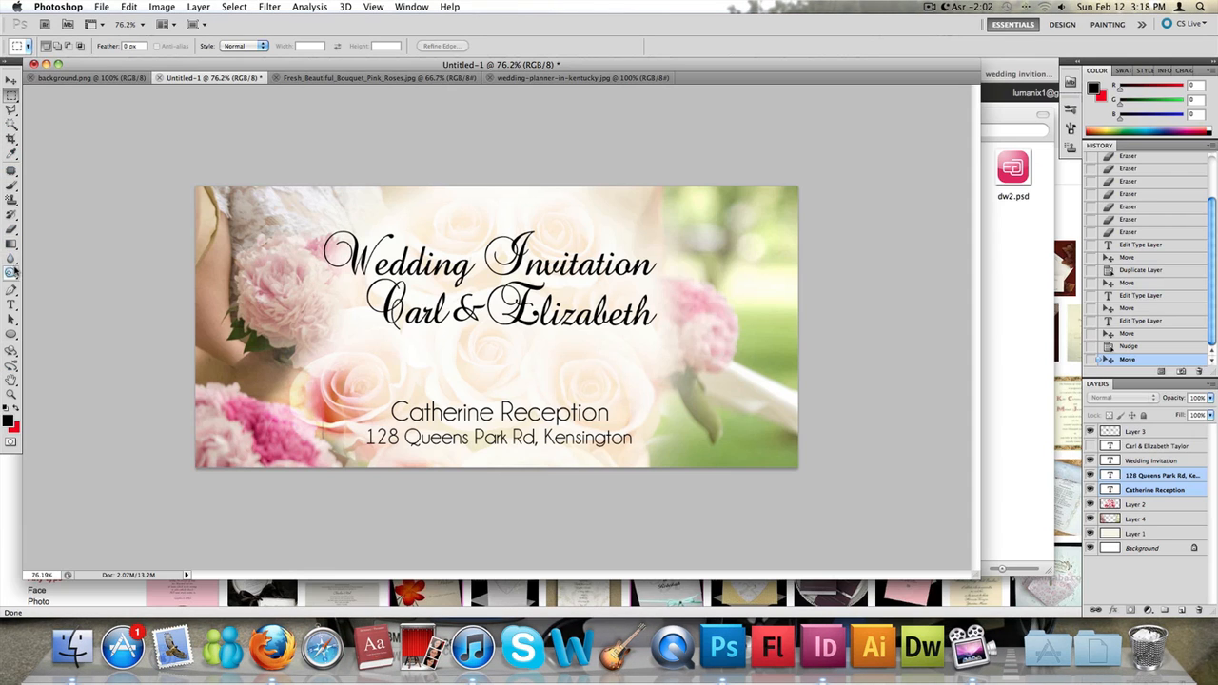
- Switch to the Pencil tool and set a round 1 px tip with 0% hardness
left_click_drag(11, 124, 43, 140)
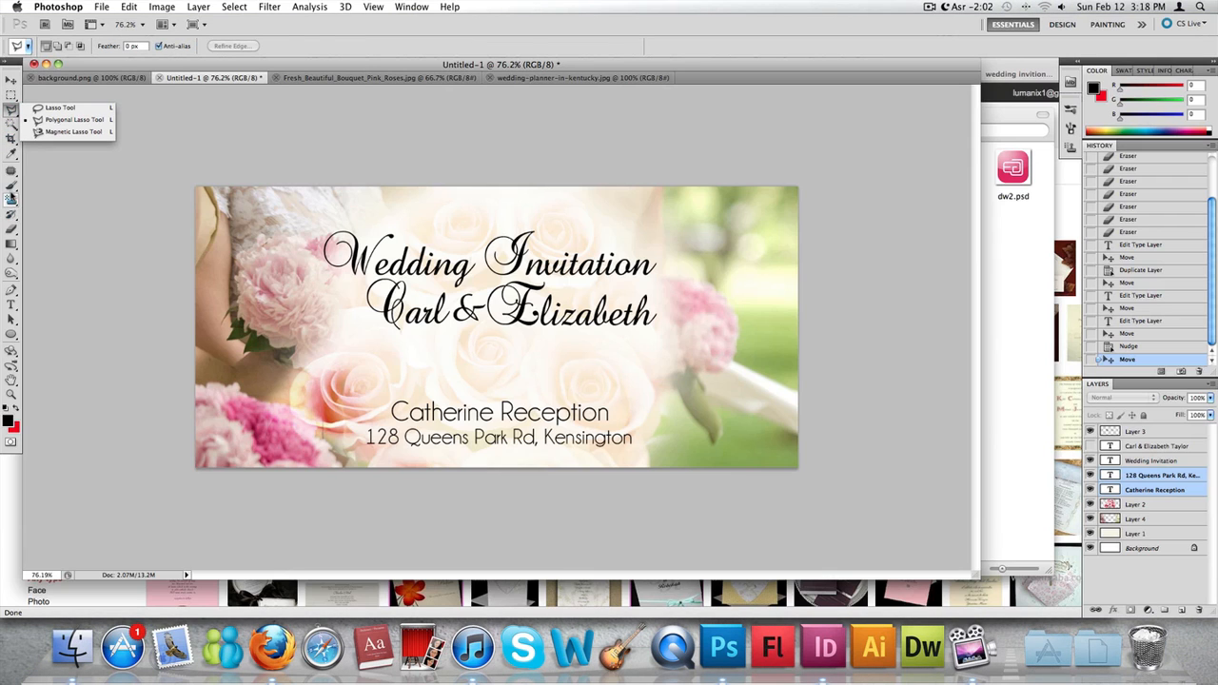
left_click(11, 187)
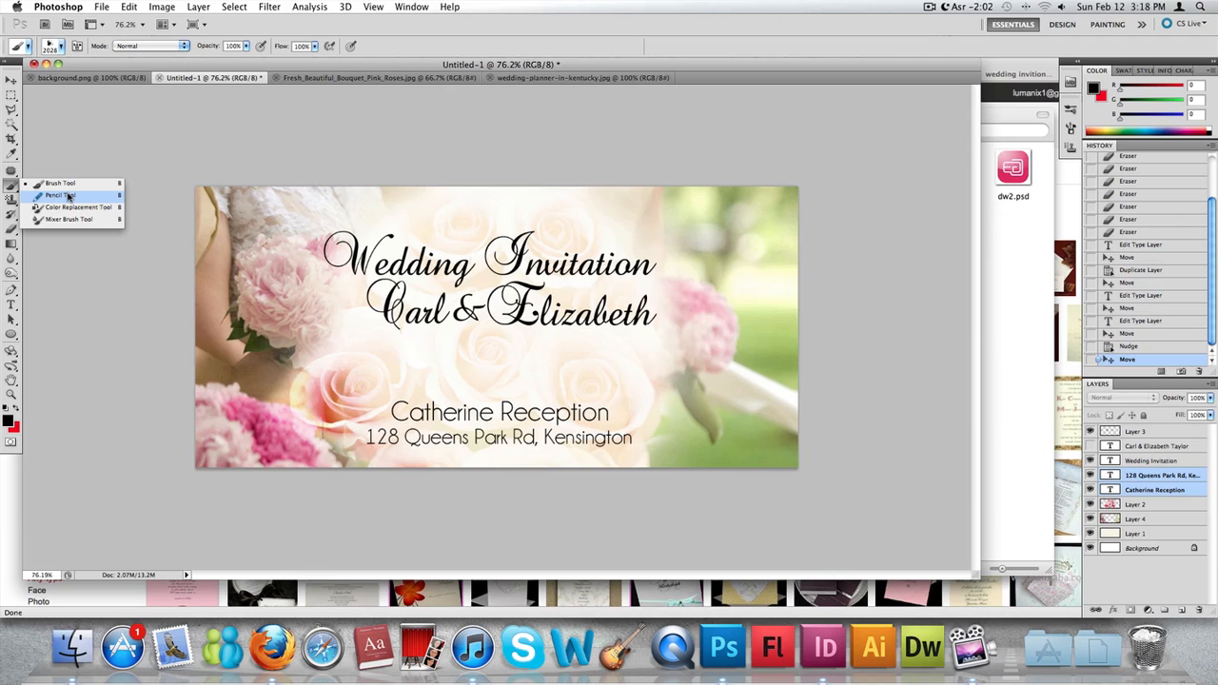
left_click(69, 196)
left_click(143, 50)
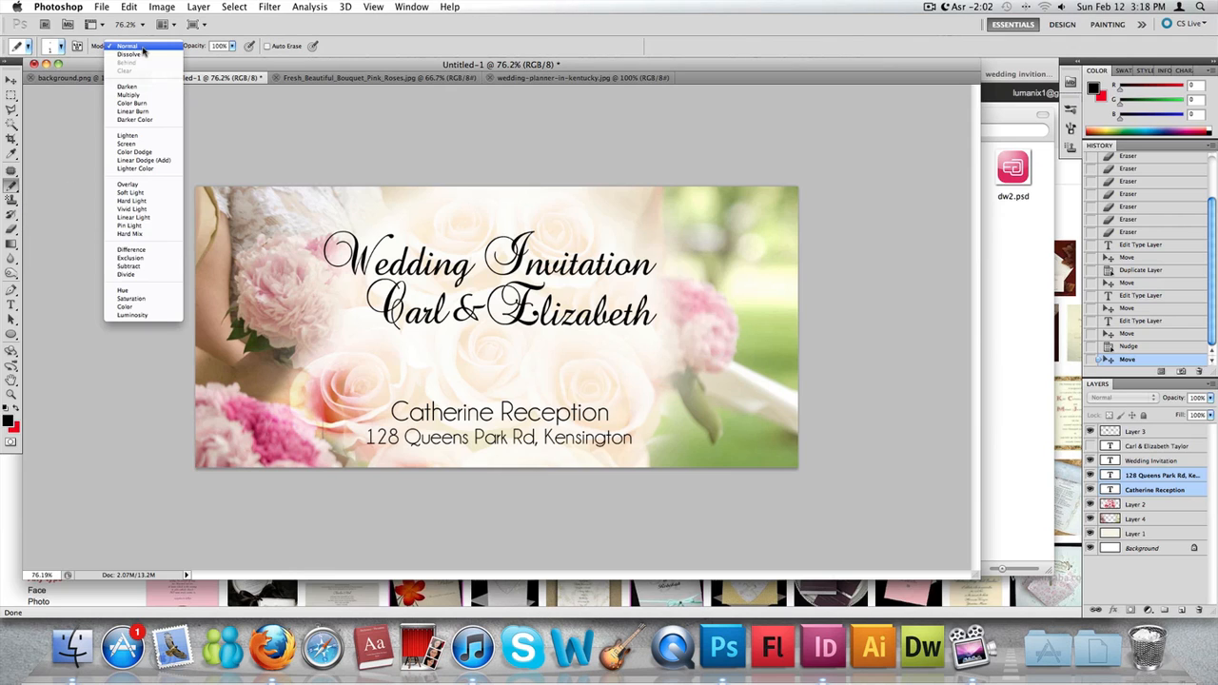
left_click(414, 47)
left_click(59, 46)
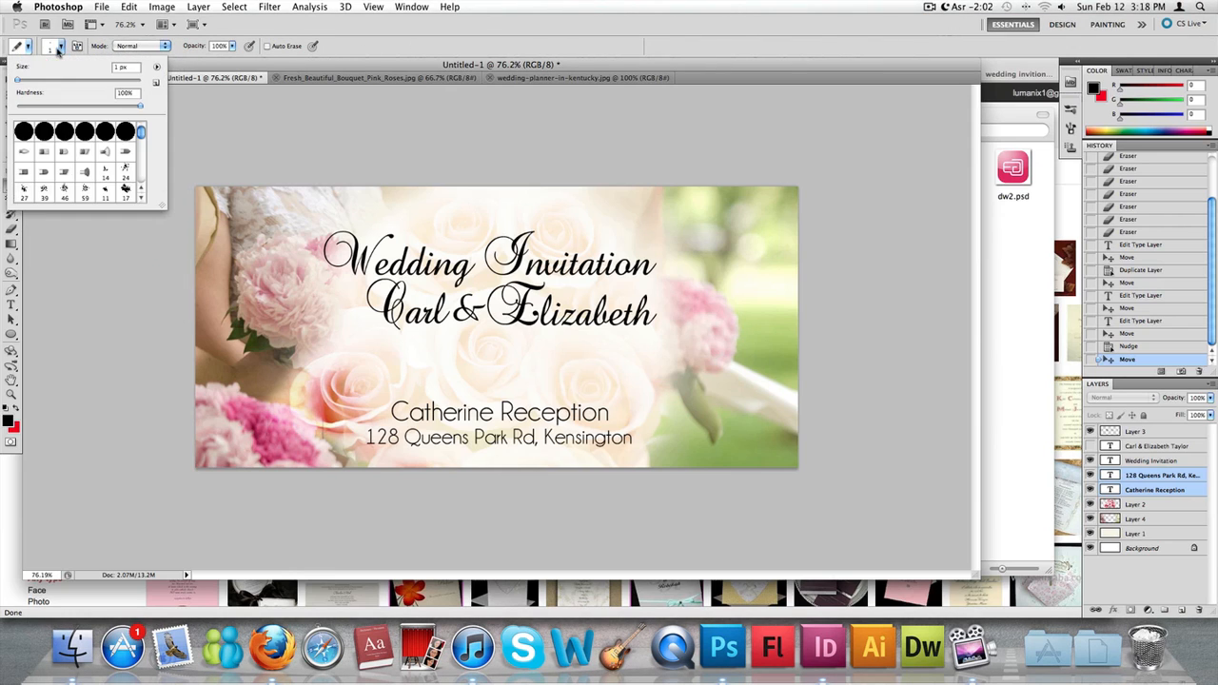
scroll(123, 177, "down", 1)
scroll(124, 177, "up", 1)
scroll(112, 162, "down", 5)
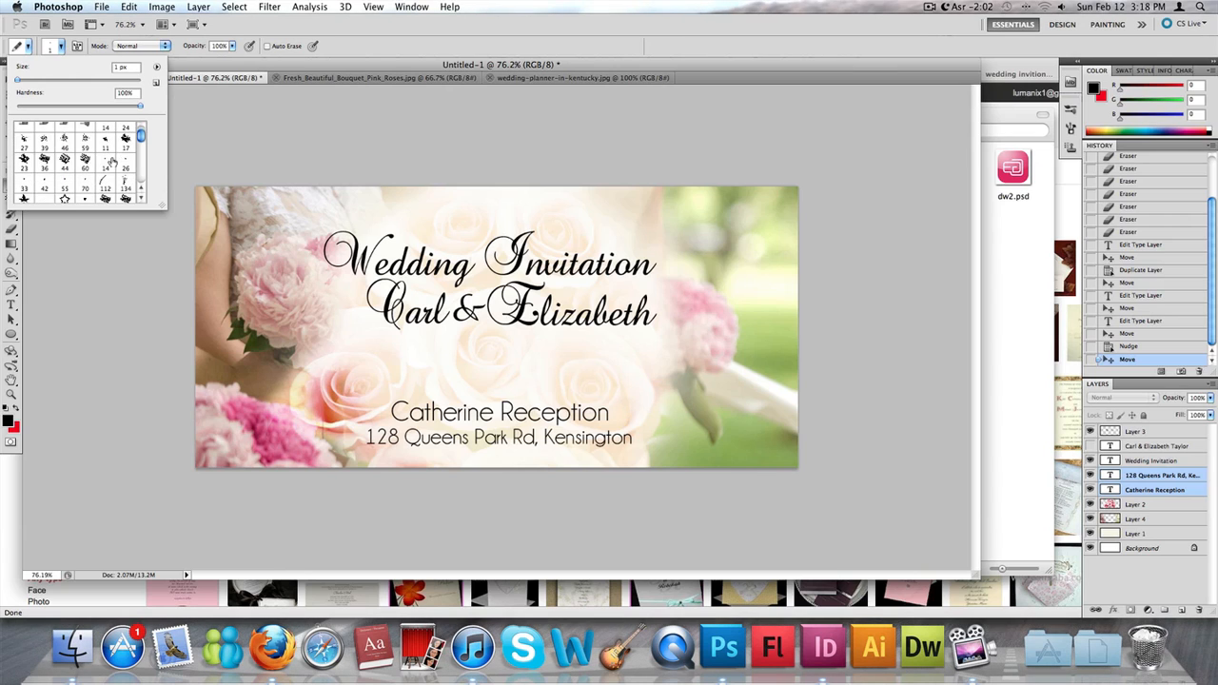
scroll(112, 162, "up", 5)
left_click(104, 130)
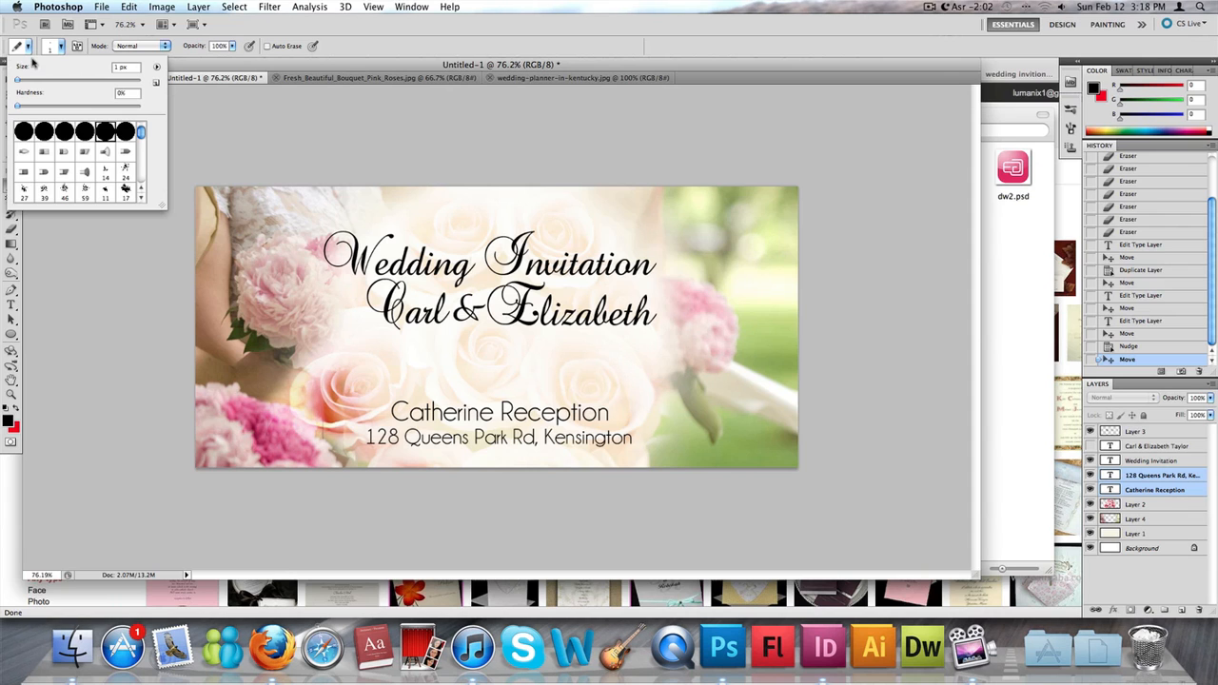
left_click(425, 209)
key("Return")
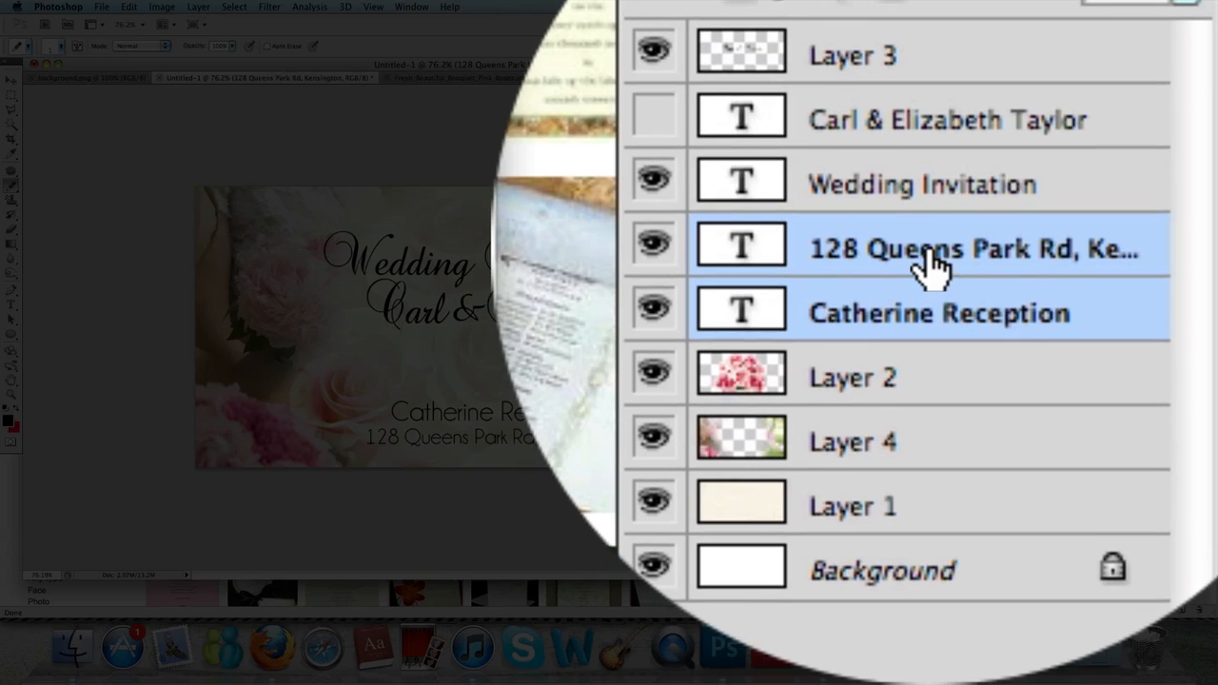
- Add a new layer above the address text layer and draw a thin black horizontal line across the card above the reception text
left_click(1150, 476)
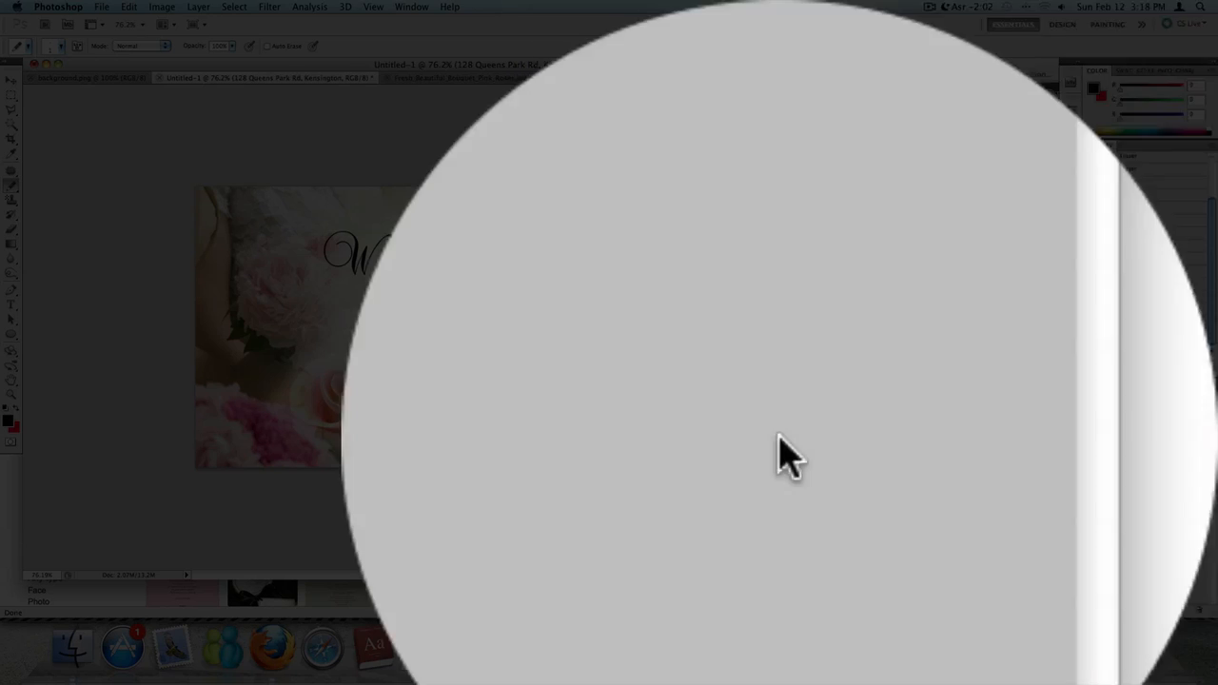
left_click(447, 38)
mouse_move(435, 122)
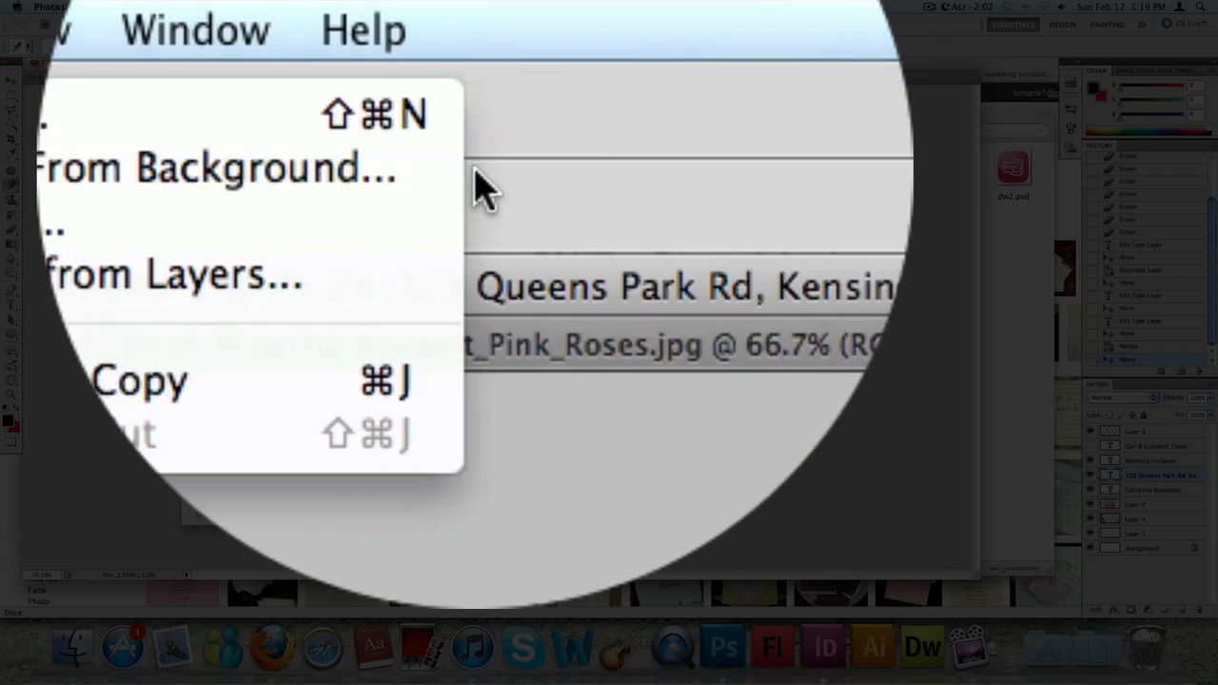
left_click(426, 34)
key("Return")
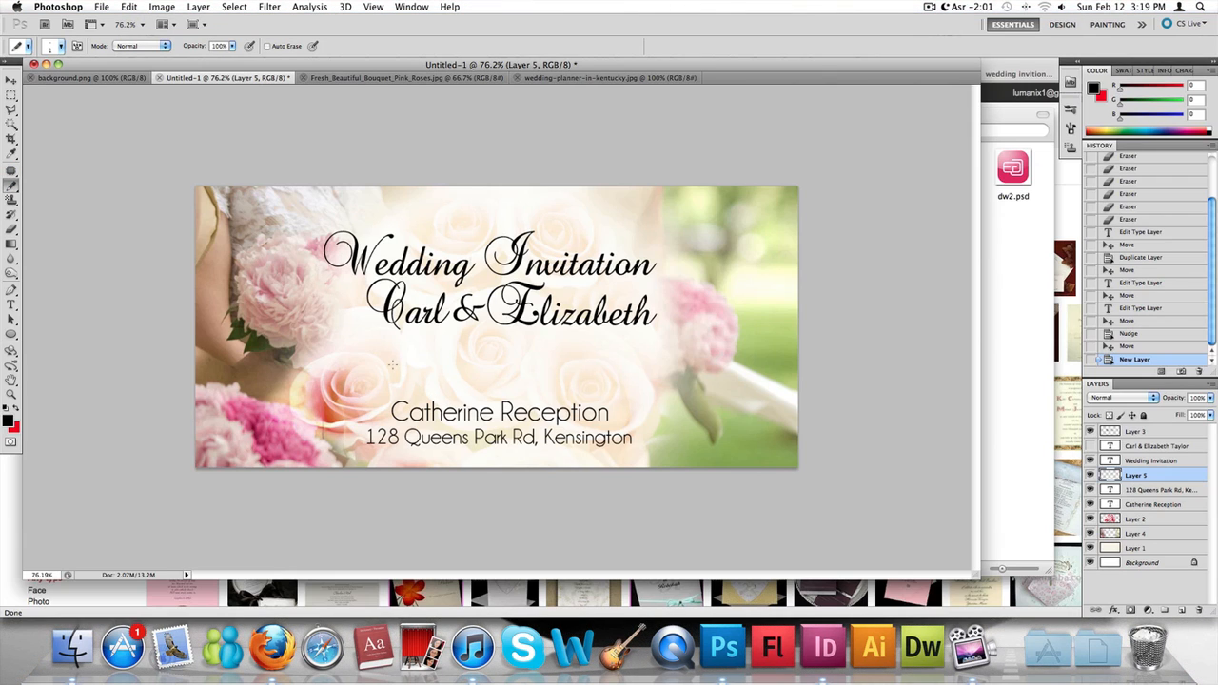
left_click_drag(563, 365, 752, 365)
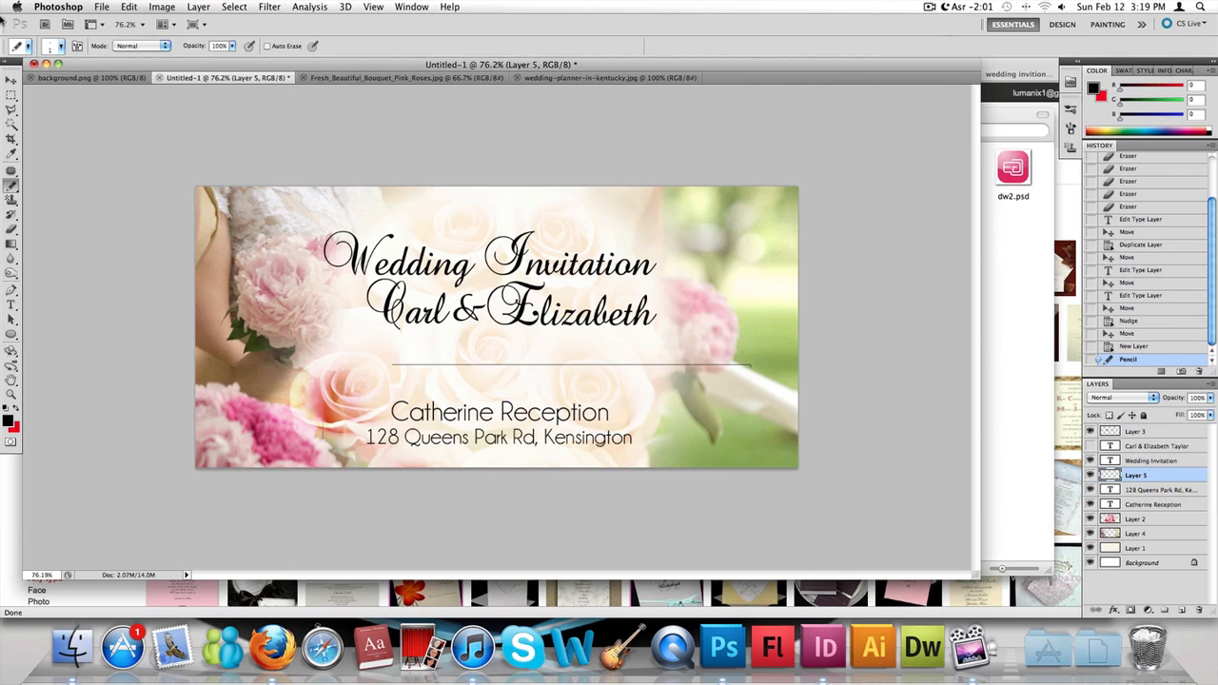
- Move the line up and left so it sits beneath the couple's names, and cut off its right end
left_click(10, 81)
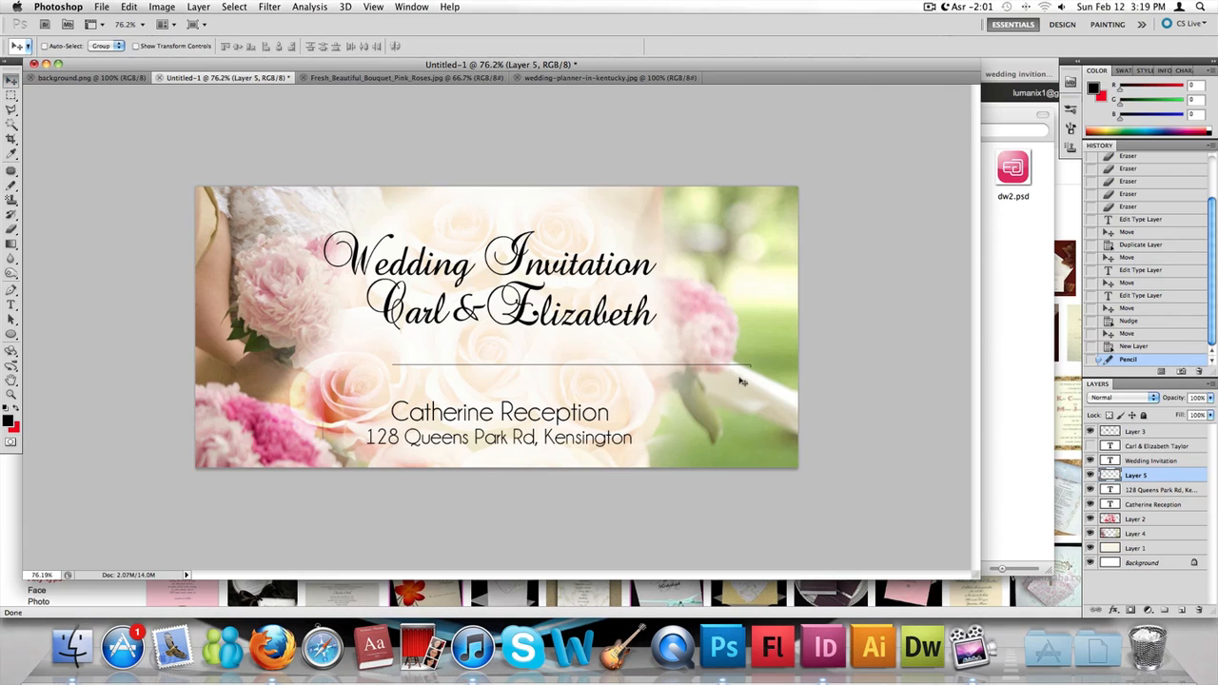
mouse_move(707, 366)
left_mouse_down()
mouse_move(668, 345)
mouse_move(676, 356)
left_mouse_up()
left_click(11, 94)
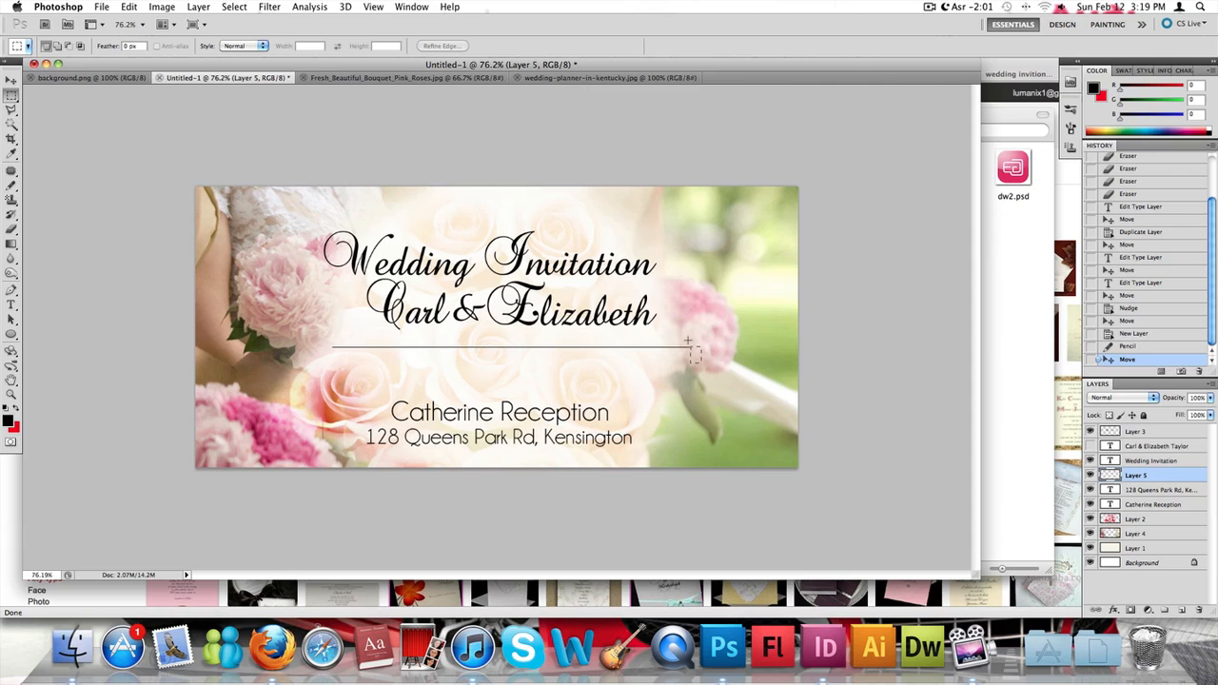
left_click_drag(688, 337, 688, 336)
key("Delete")
key("ctrl+d")
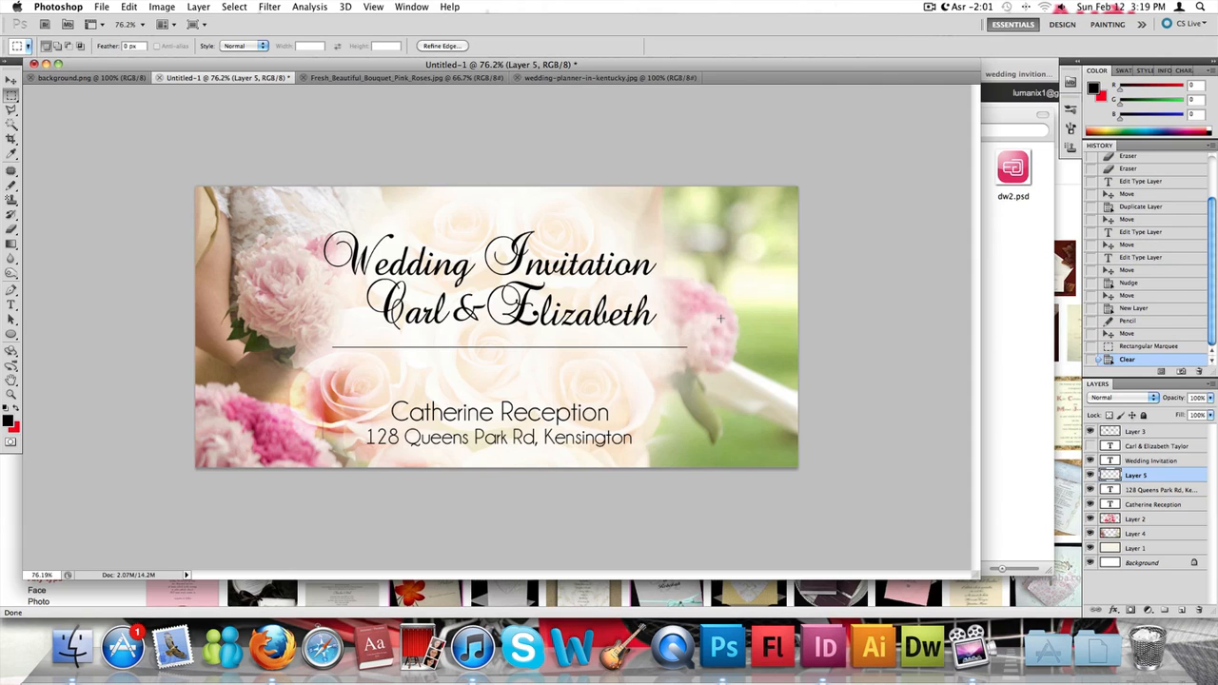
- Duplicate the layer that holds the horizontal line
right_click(1149, 473)
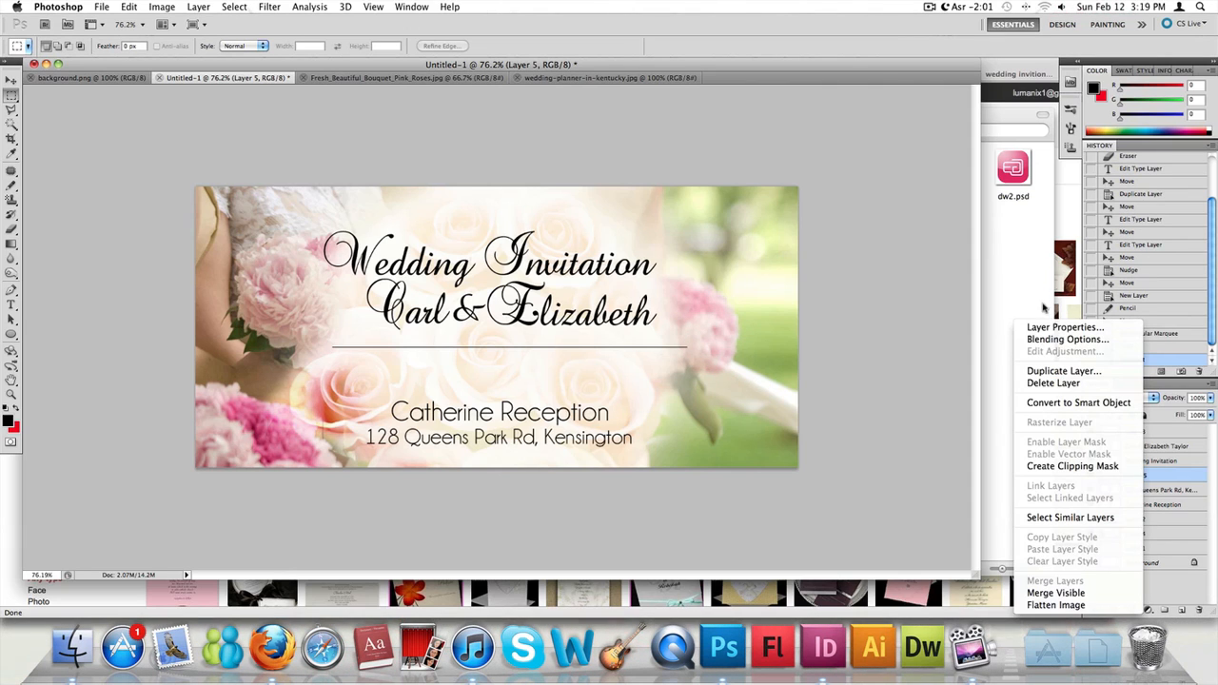
left_click(1063, 371)
key("Return")
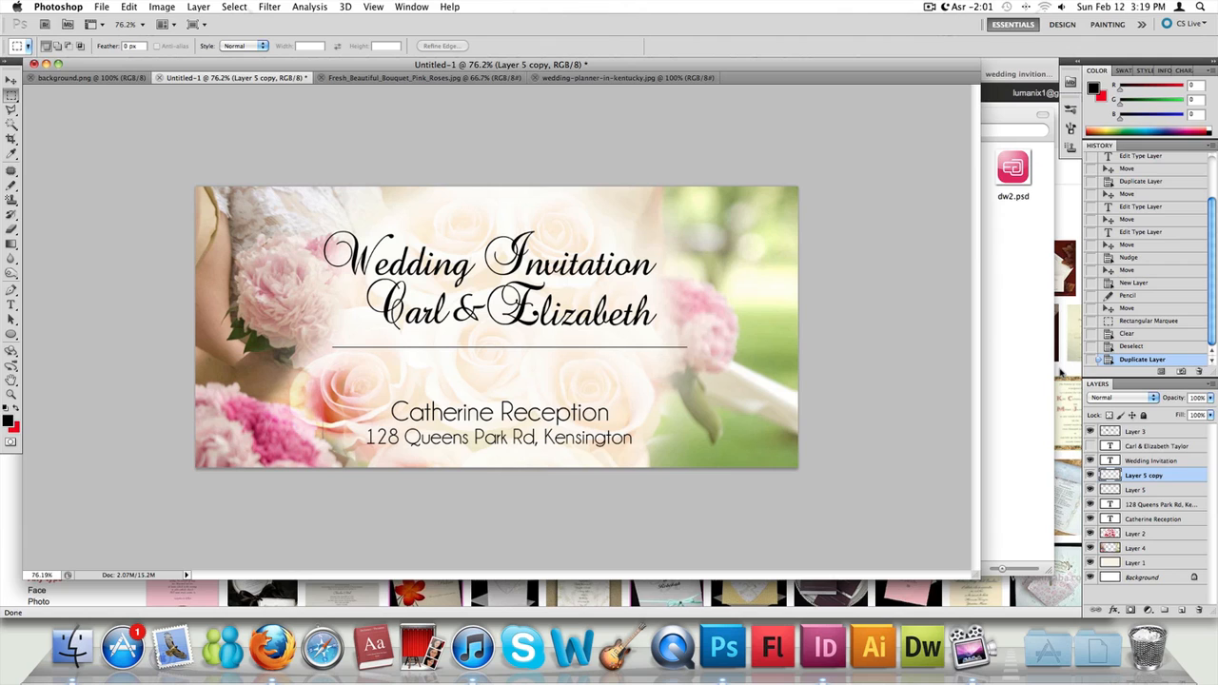
- Move the duplicate line straight down until it sits just above the reception text
left_click(12, 82)
key("Down")
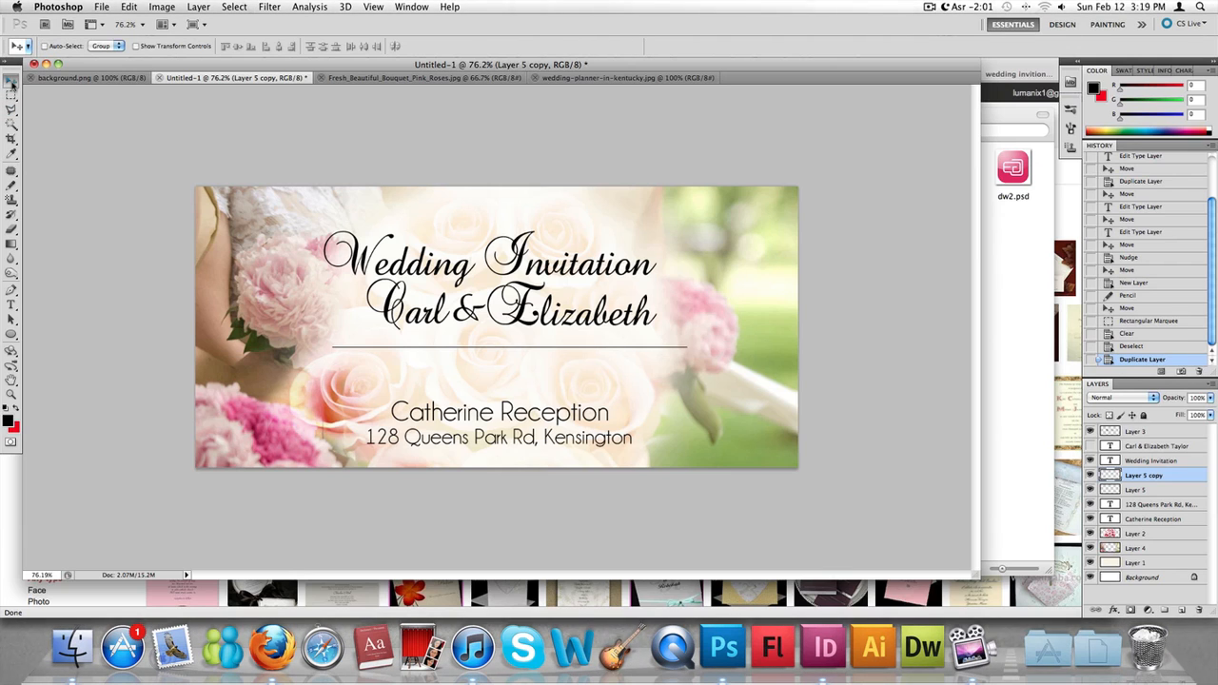
key("Down")
key("Down")
key("Down")
key("Down")
key("Down")
key("Down")
key("Down")
key("Down")
key("Down")
key("Down")
key("Down")
key("Down")
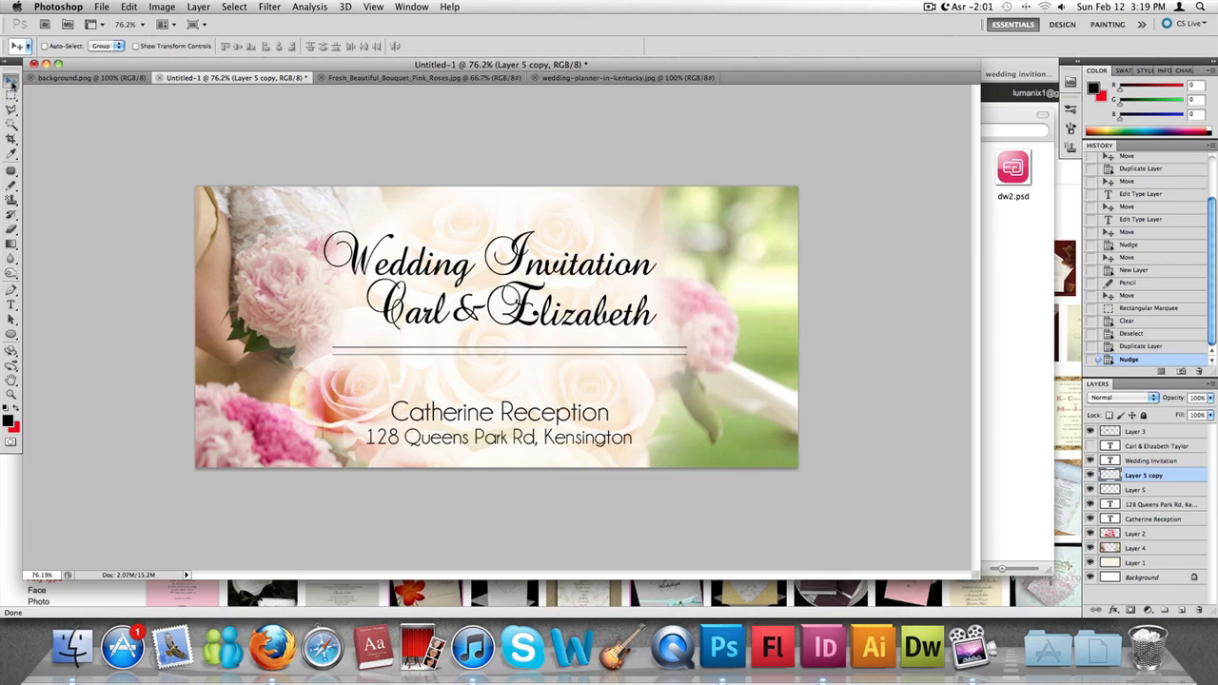
key("Down")
key("Down")
key("Down")
key("Down")
key("Down")
key("Down")
key("Down")
key("Down")
key("Down")
key("Down")
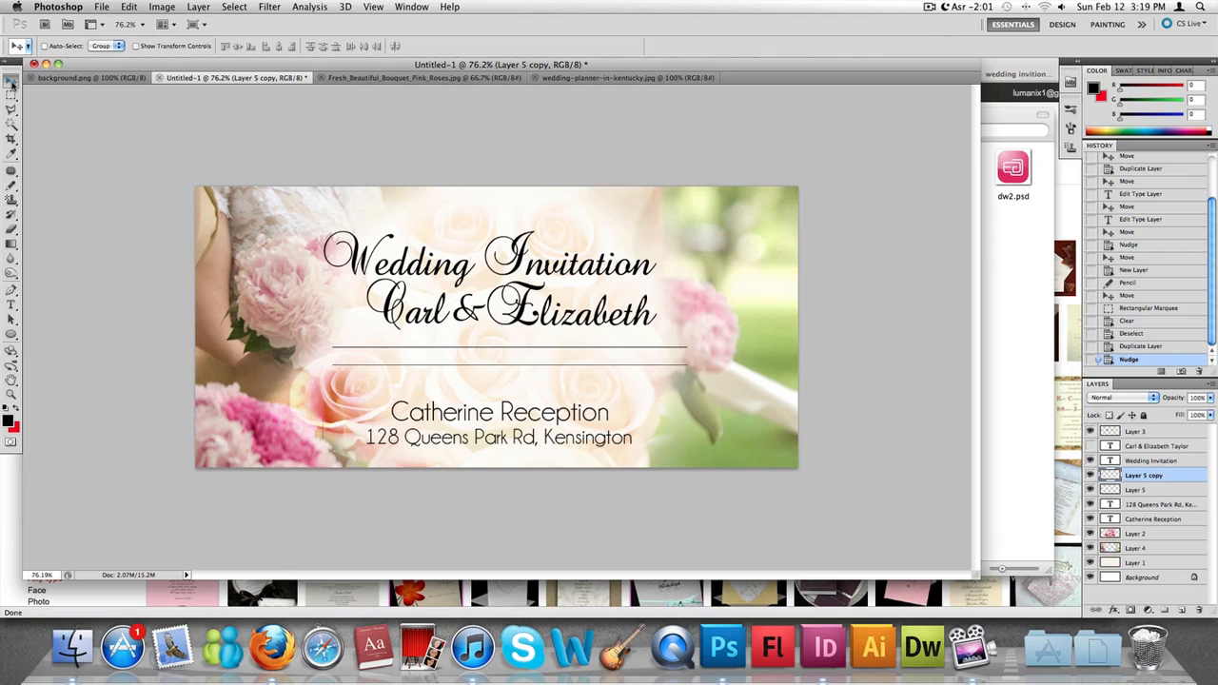
key("Down")
key("Down")
key("Down")
key("Down")
key("Down")
key("Down")
key("Down")
key("Down")
key("Down")
key("Down")
key("Down")
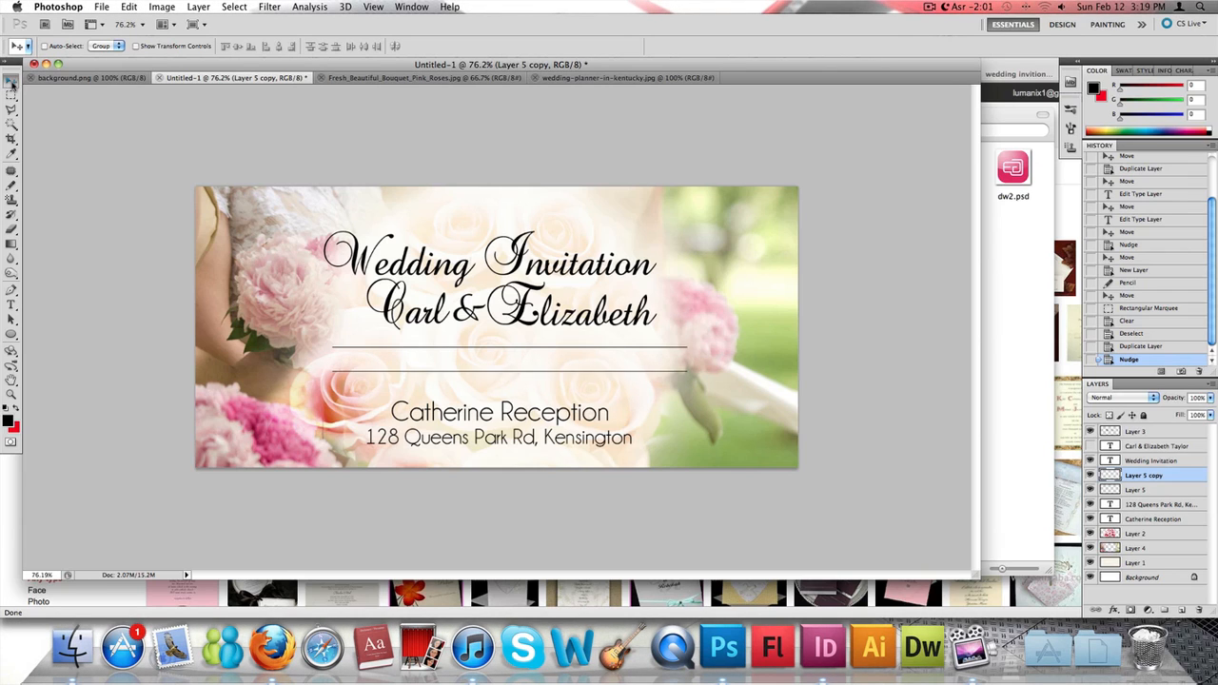
key("Down")
key("Down")
key("Down")
key("Down")
key("Down")
key("Down")
key("Down")
key("Down")
key("Down")
key("Down")
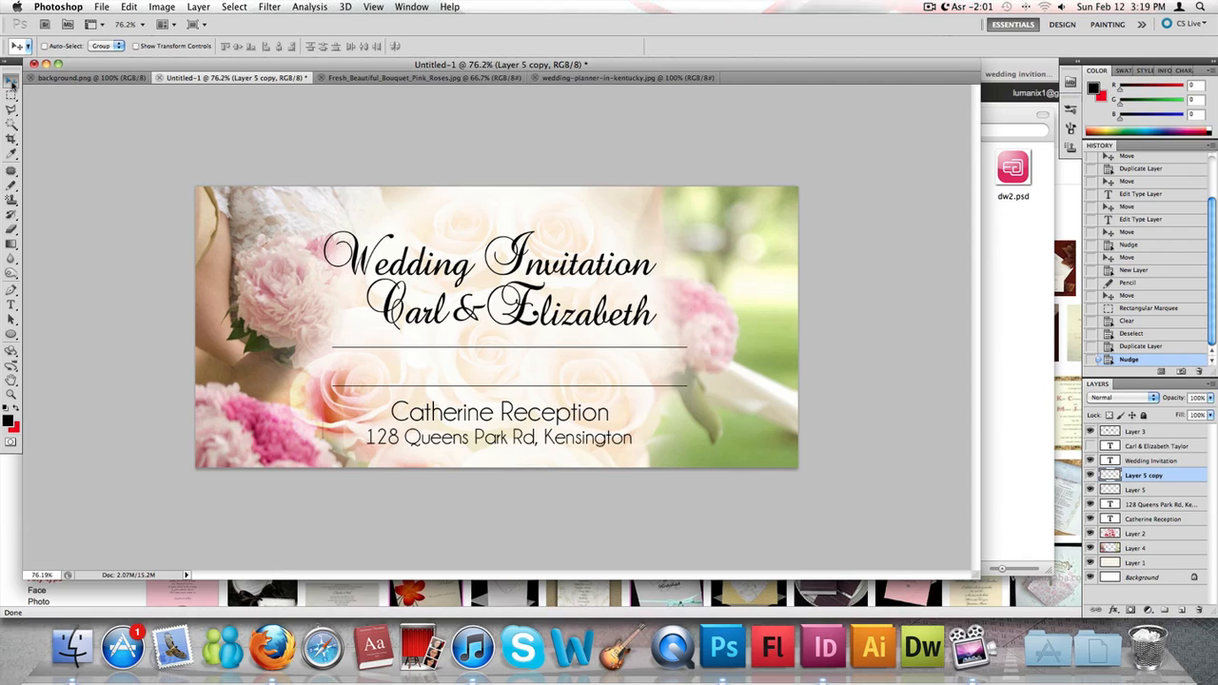
key("Down")
key("Down")
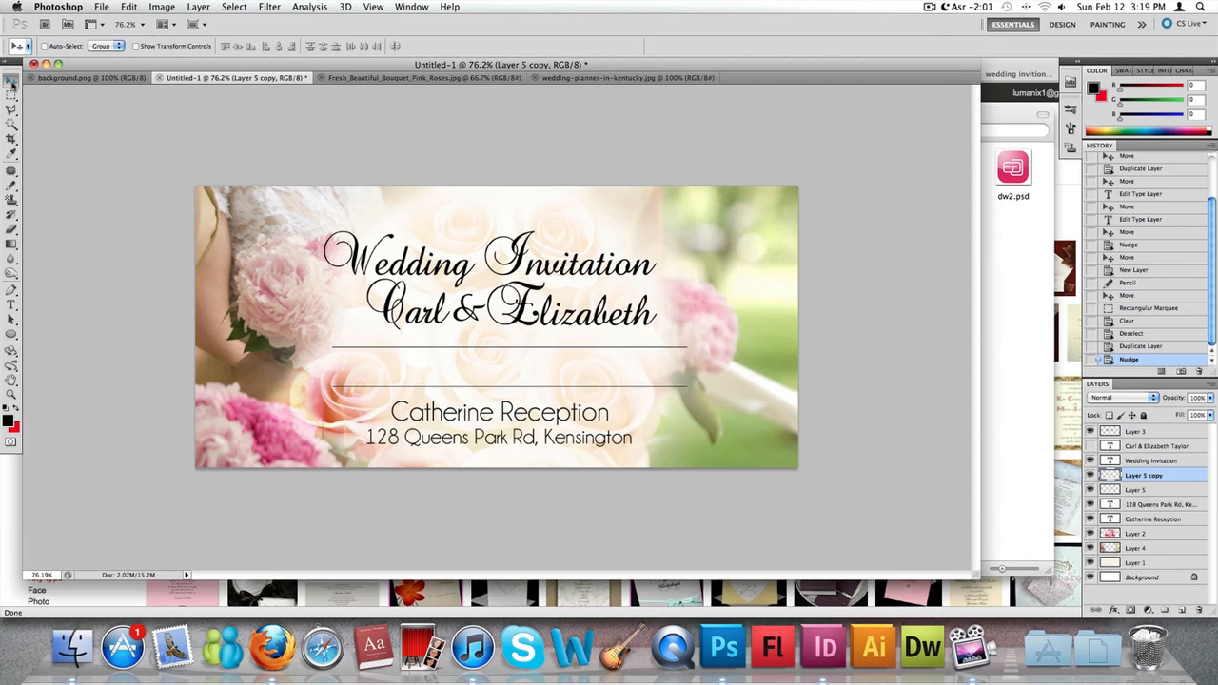
key("Down")
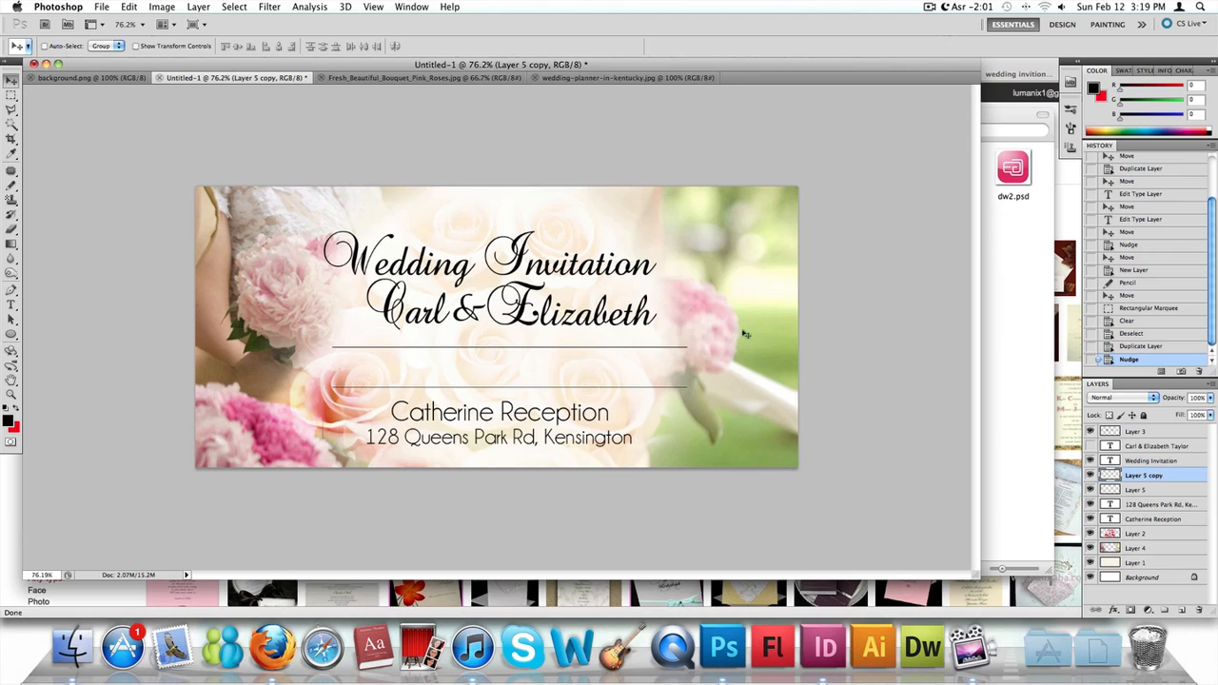
- Cut a short piece off both ends of the lower line to make it shorter than the upper one, and clear the selection
left_click(11, 95)
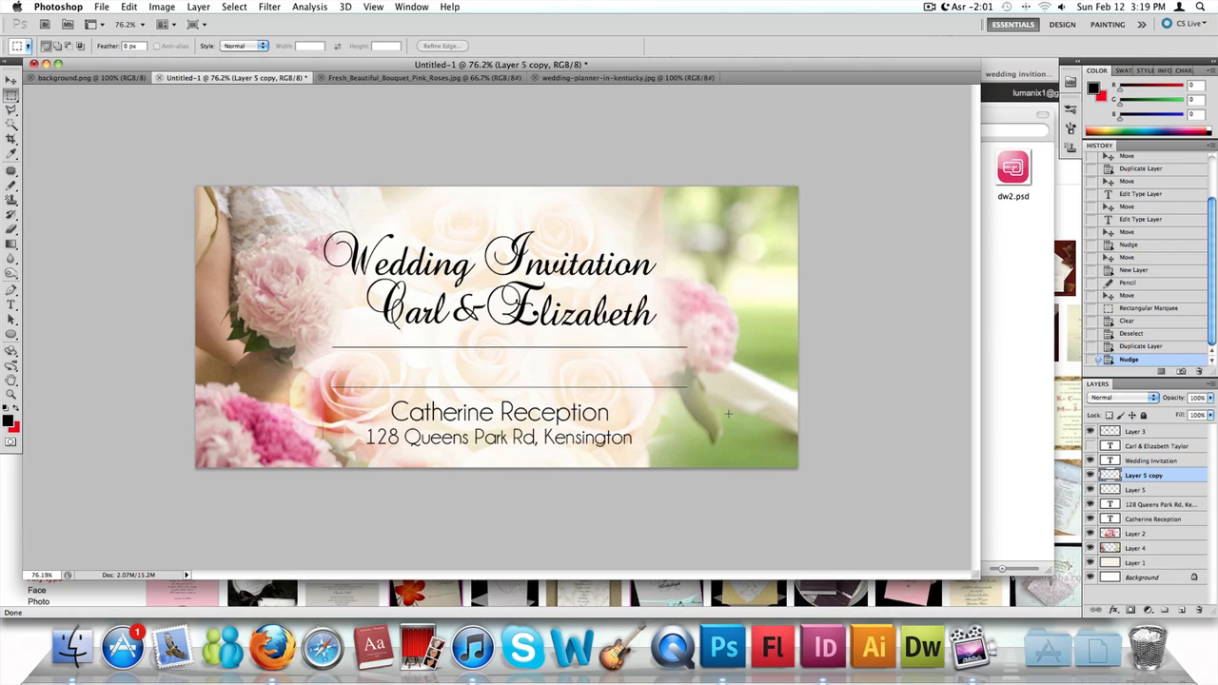
left_click_drag(661, 376, 657, 374)
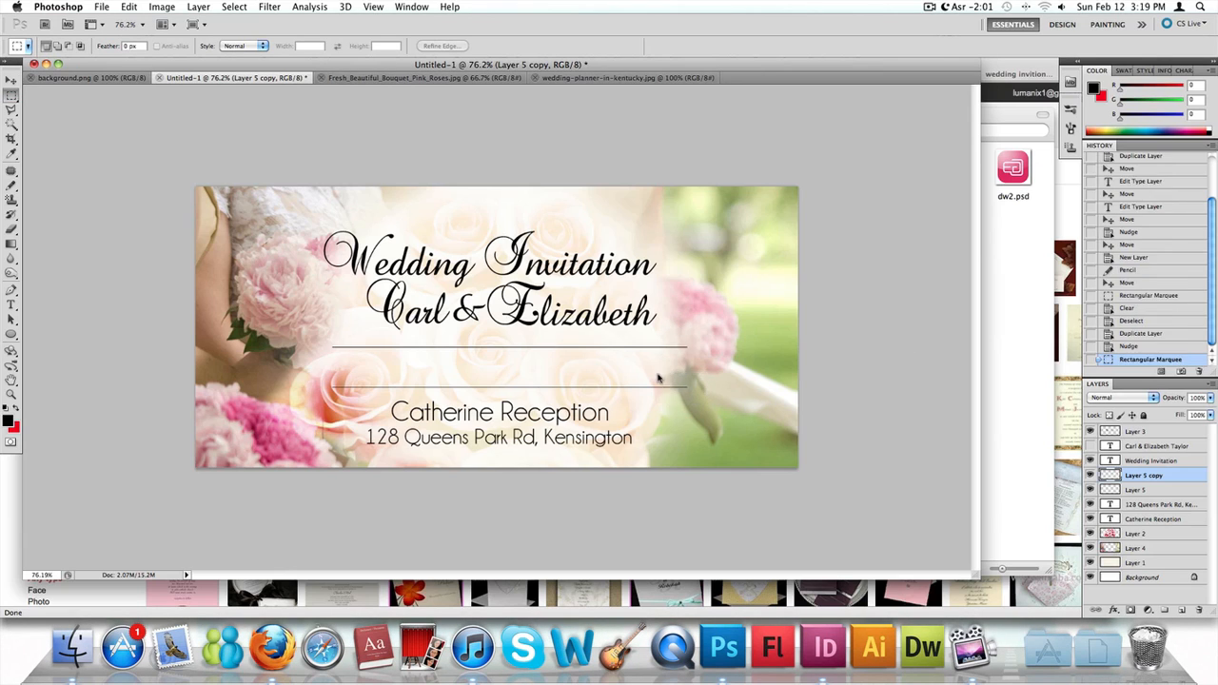
key("Delete")
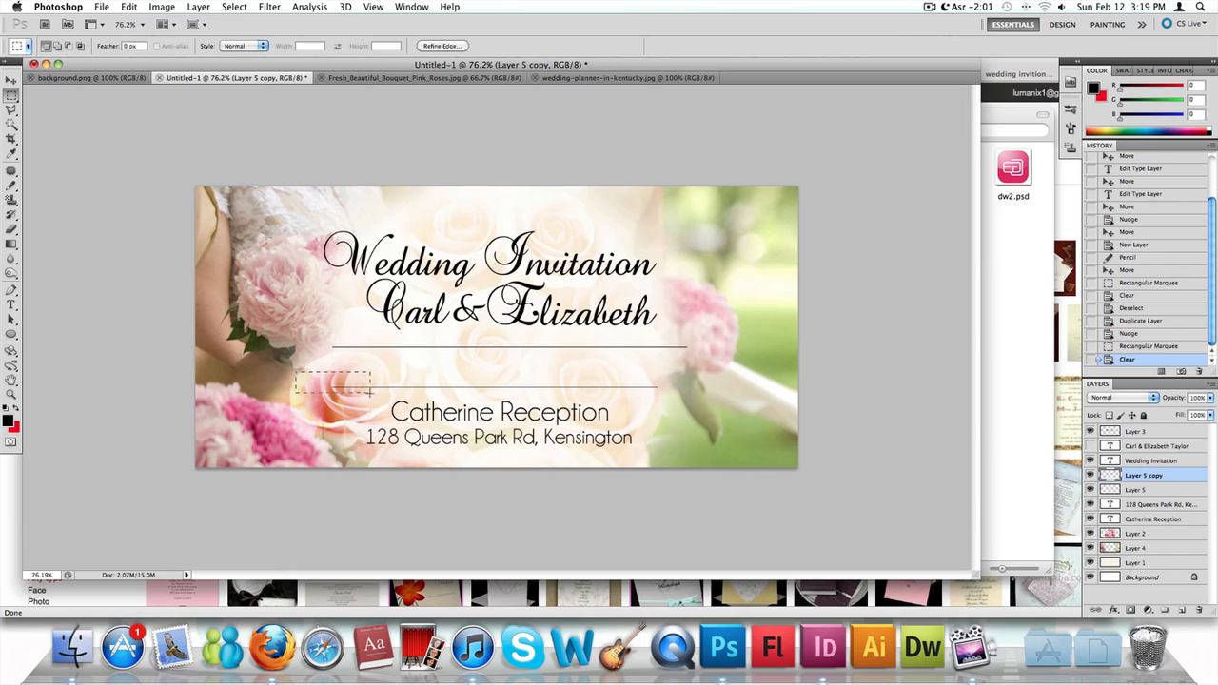
left_click_drag(369, 390, 384, 403)
key("Delete")
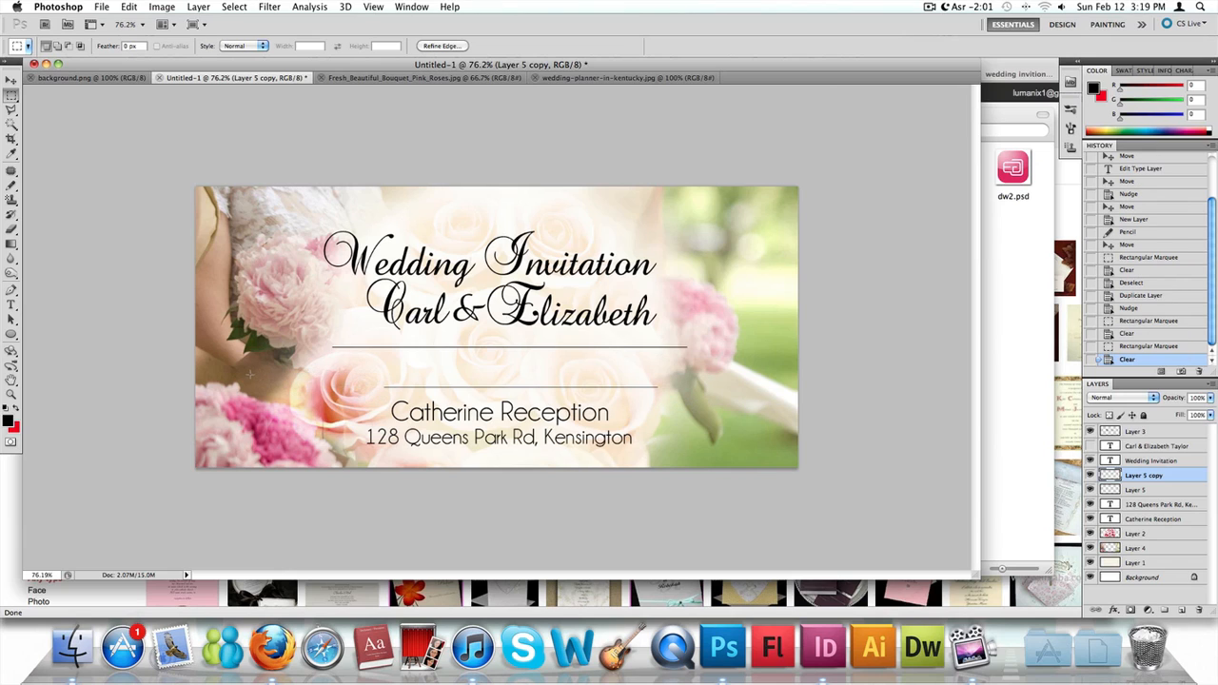
key("super+d")
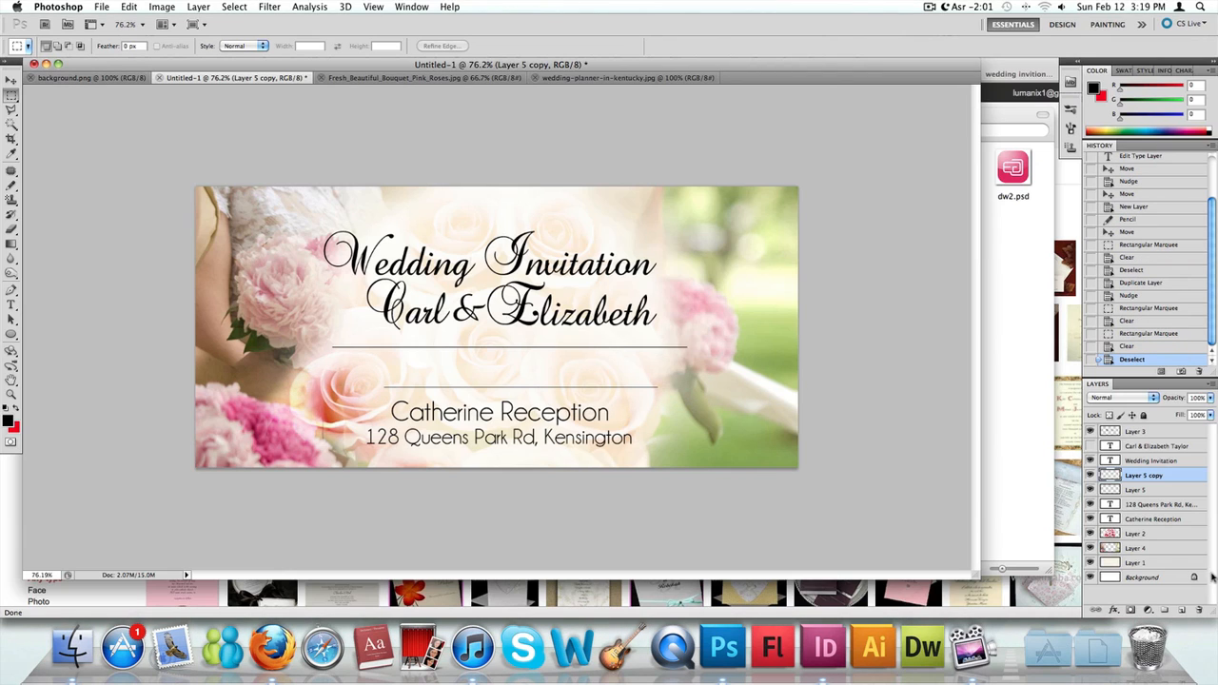
- Select the reception and address text layers together and nudge them right to centre them under the lower line
left_click(1156, 504)
double_click(1158, 519)
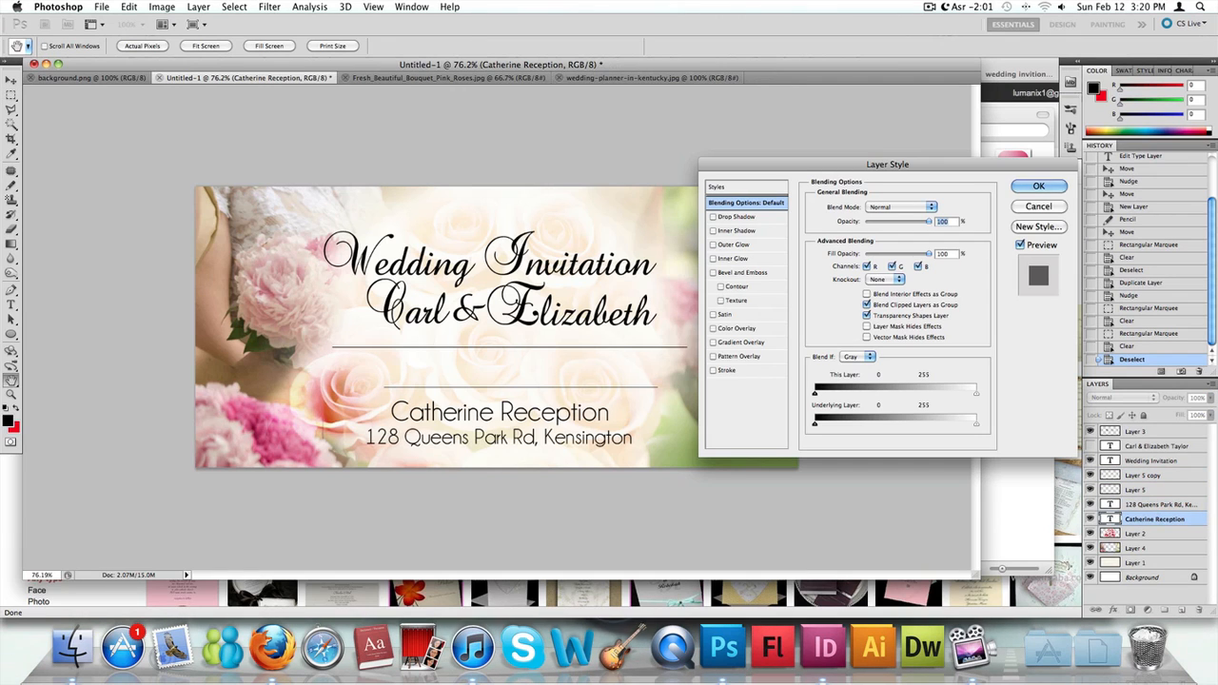
key("Escape")
left_click(1161, 505, "shift")
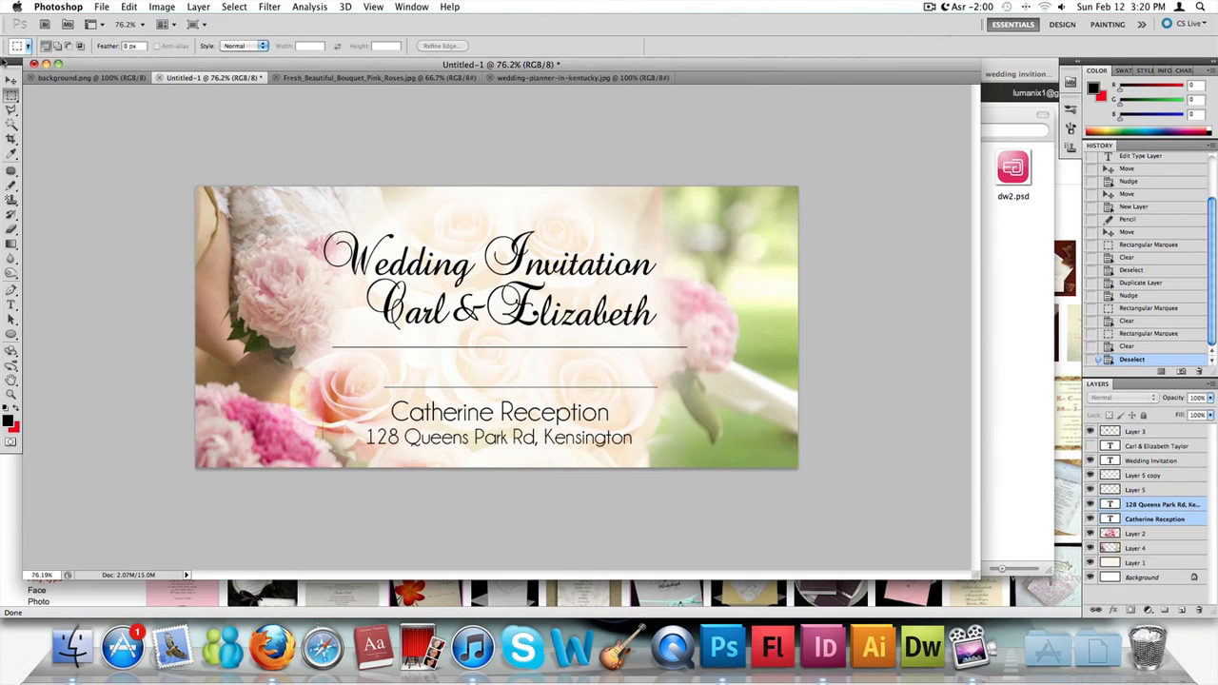
left_click(10, 80)
key("Right")
key("Right")
key("Right")
key("Right")
key("Right")
key("Right")
key("Right")
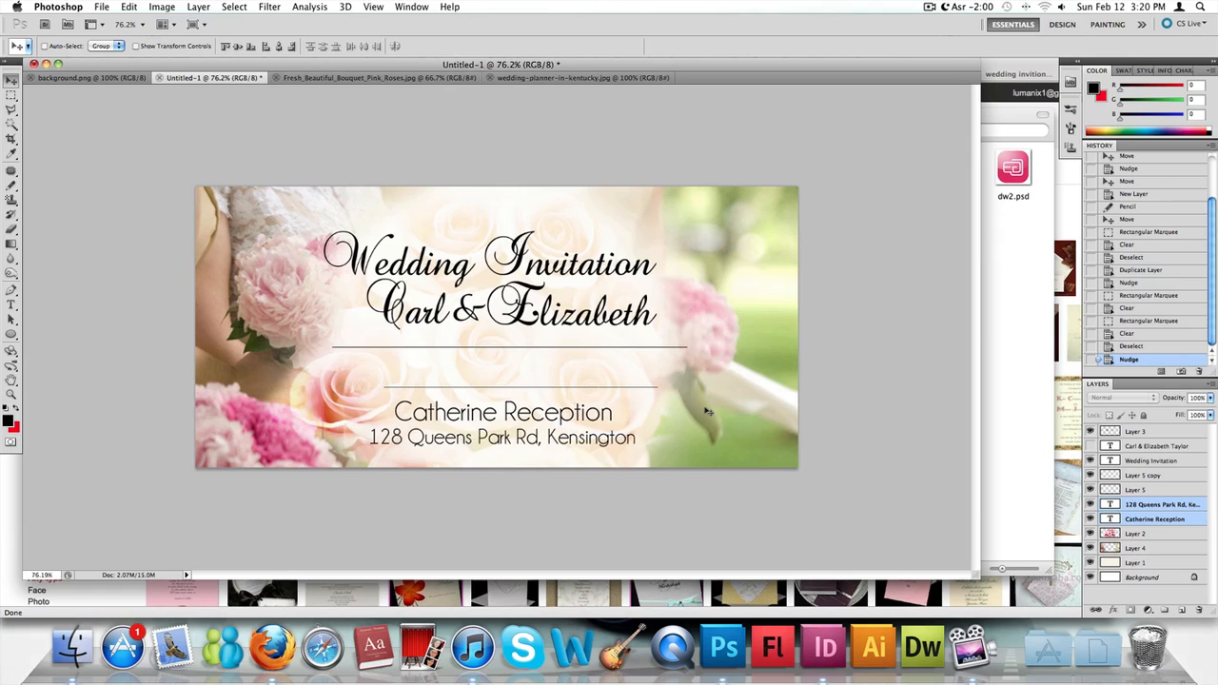
key("Right")
key("Right")
key("Right")
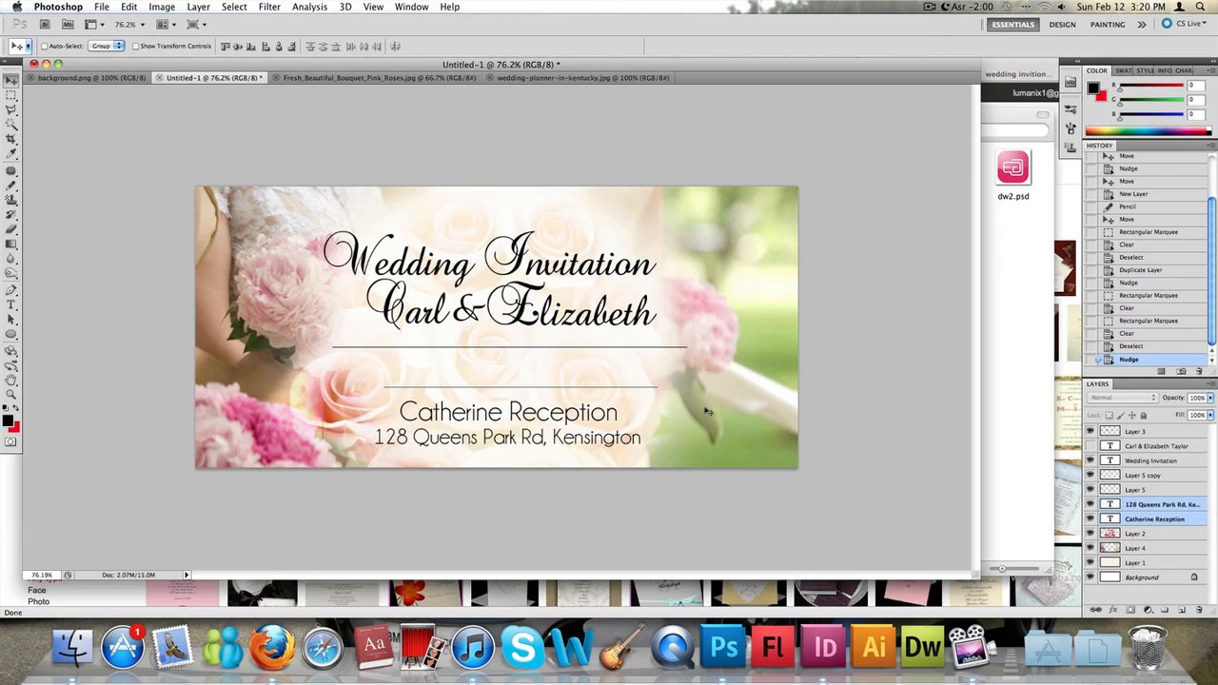
- Select both line layers together and nudge the two lines slightly down
left_click(1156, 489)
left_click(1155, 476, "shift")
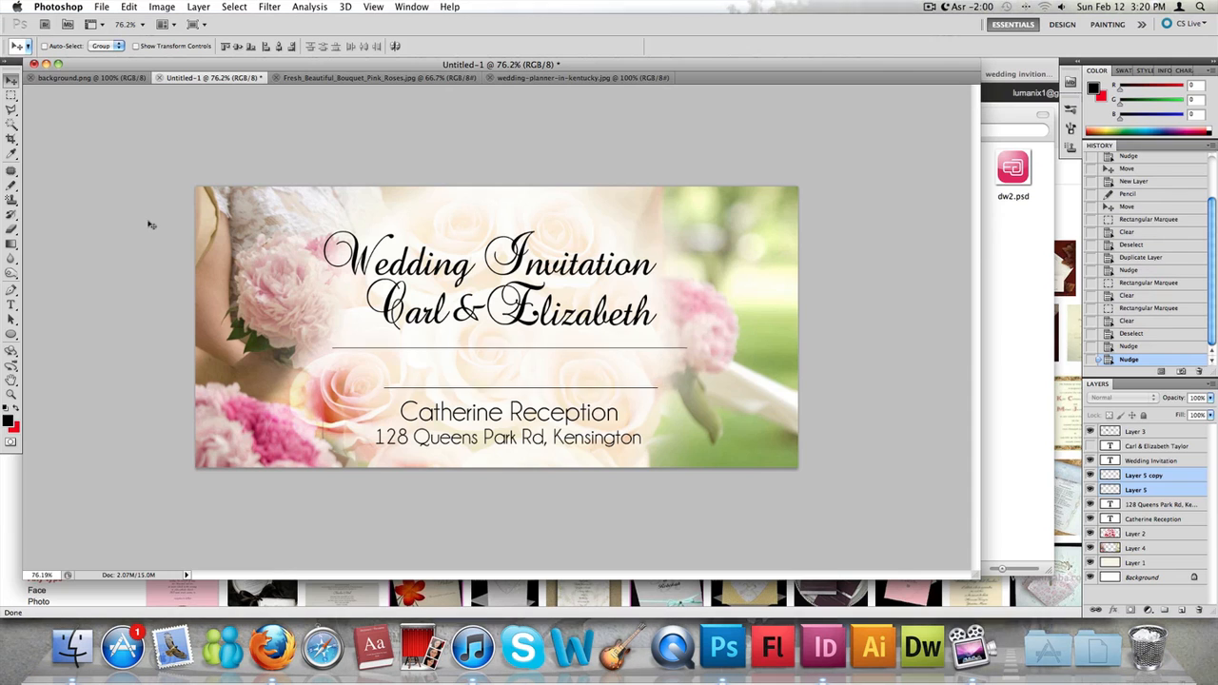
key("Down")
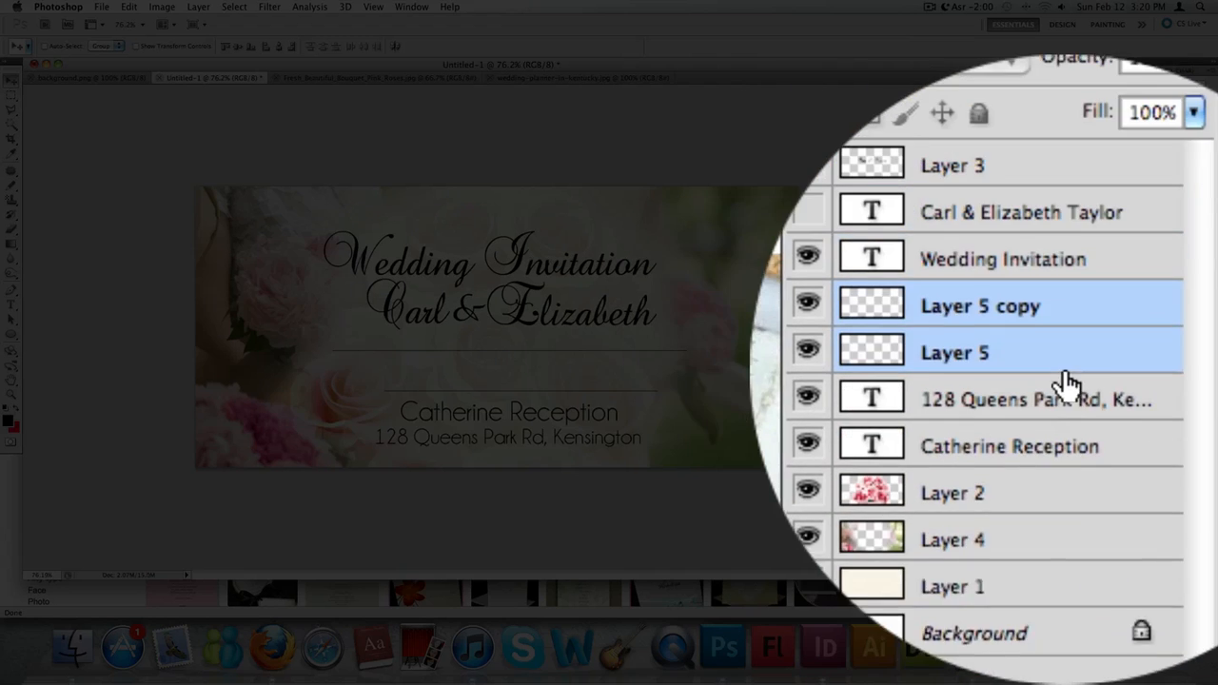
- Merge the two line layers, cut a short piece off the left end of the upper line, and clear the selection
right_click(1180, 491)
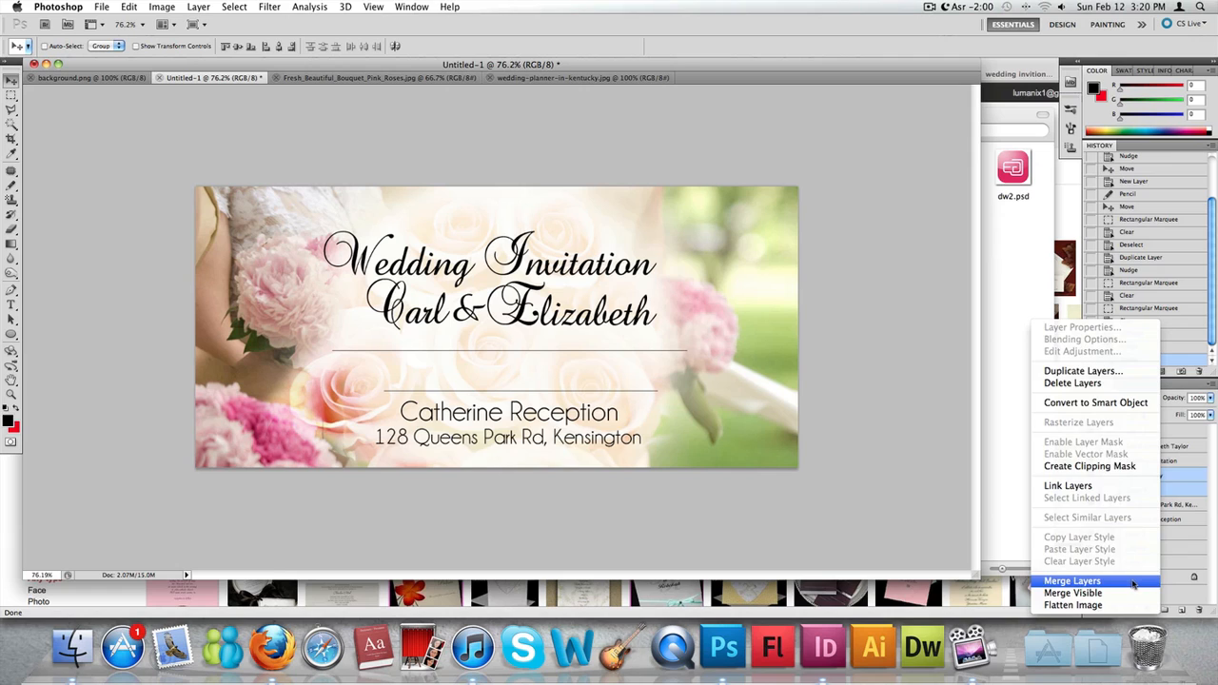
left_click(1104, 578)
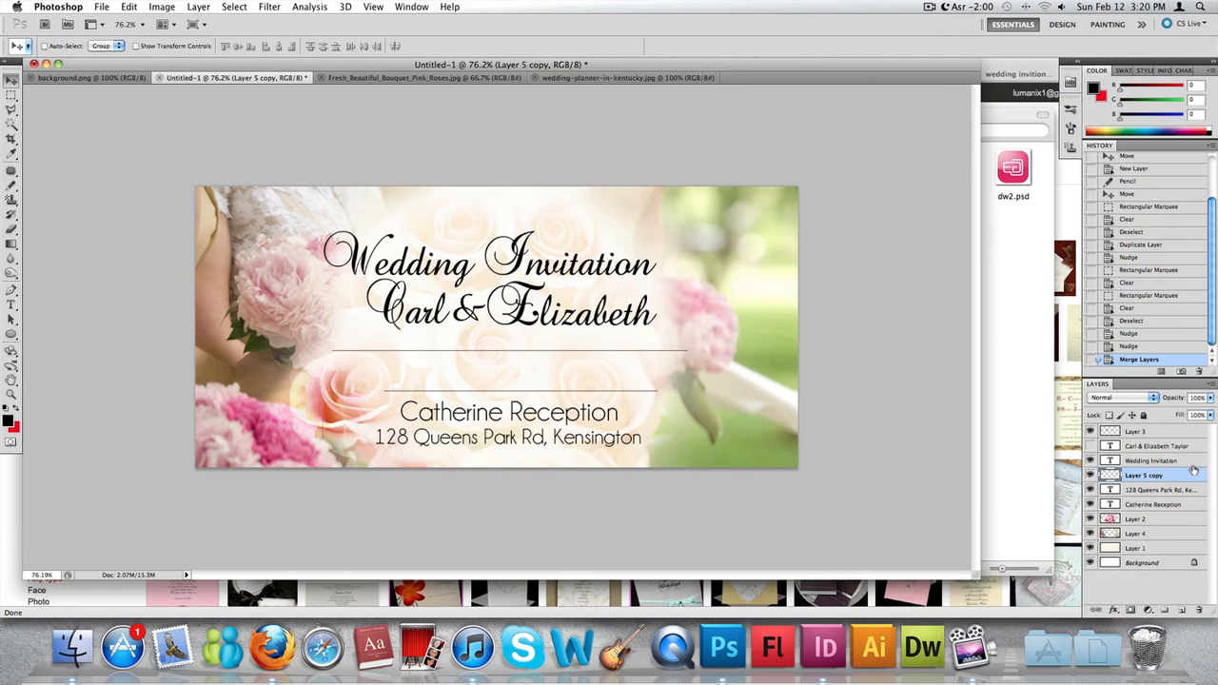
left_click(12, 97)
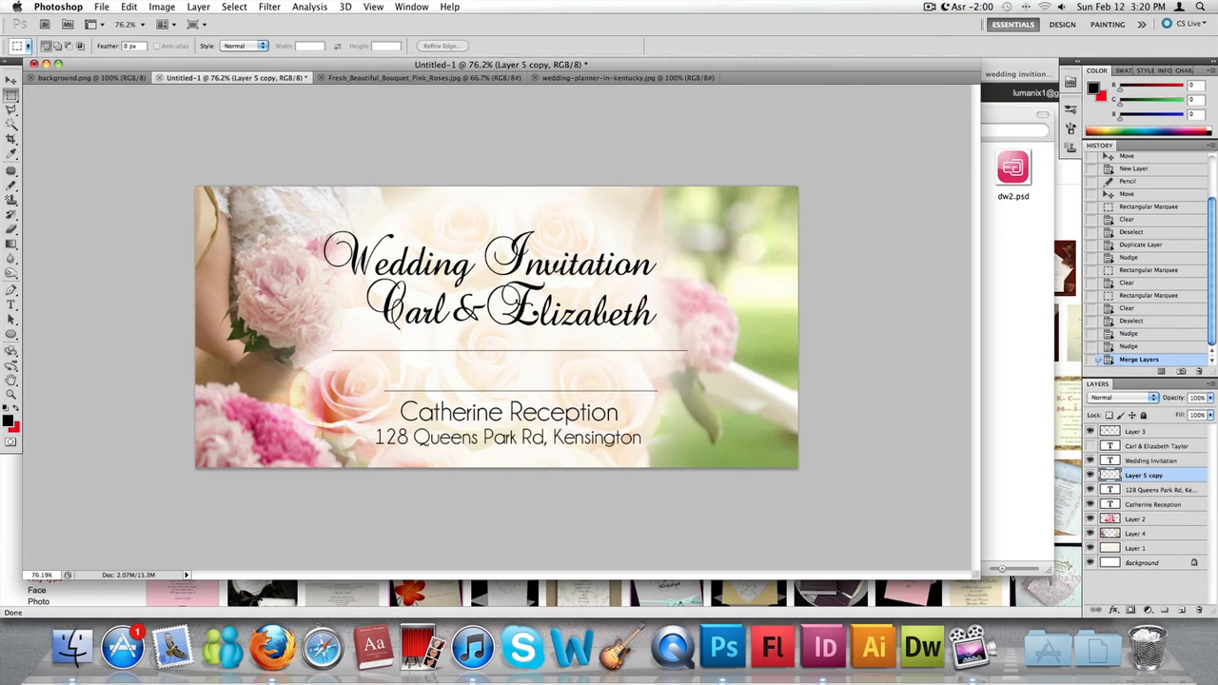
left_click_drag(330, 361, 336, 364)
key("Delete")
key("Delete")
key("Delete")
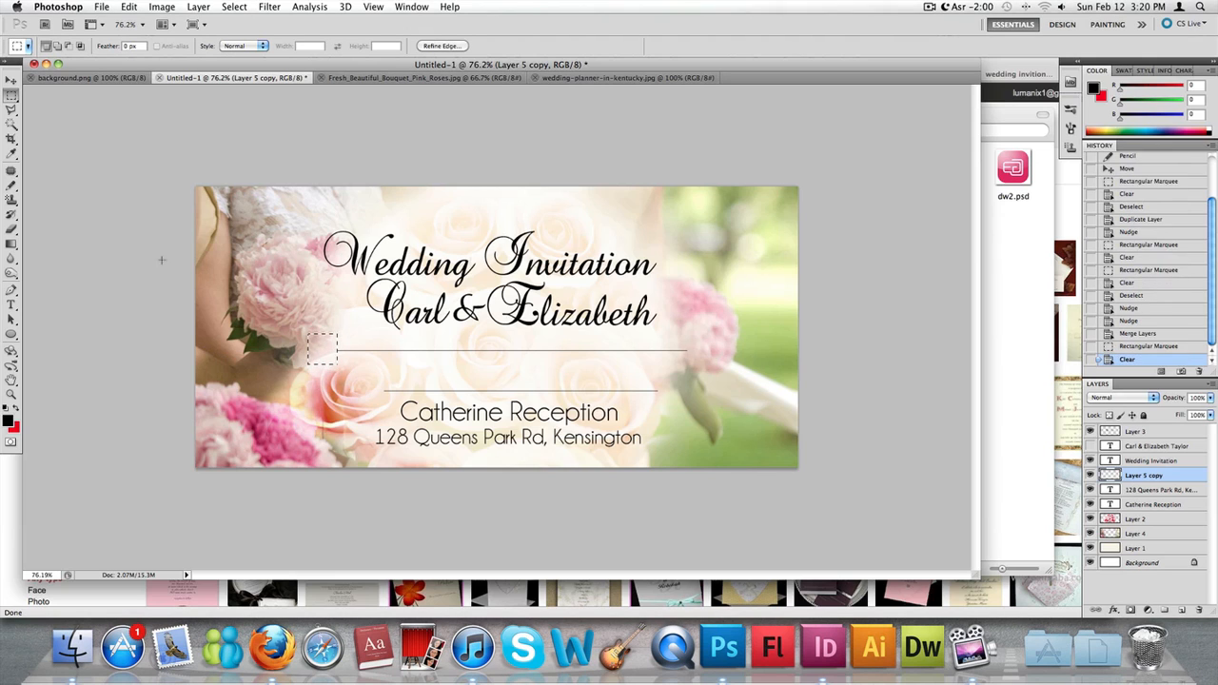
left_click(275, 292)
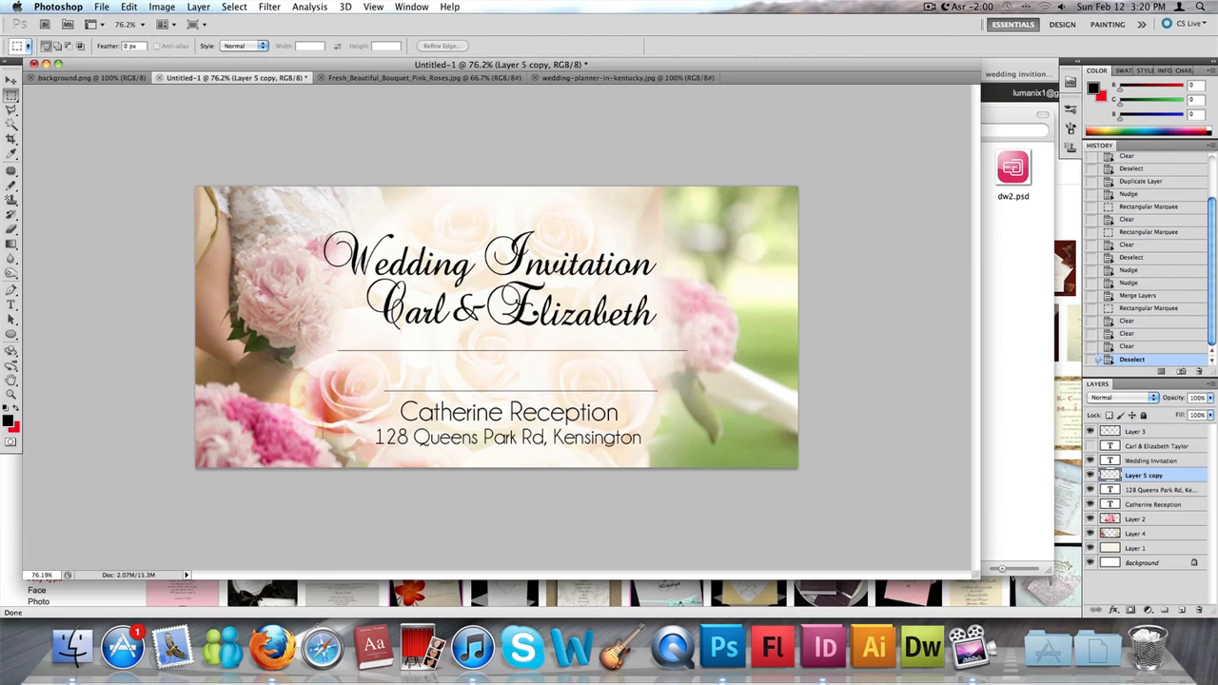
- Duplicate the address text layer and move the copy up to sit below the couple's names
left_click(1160, 491)
left_click(1160, 499)
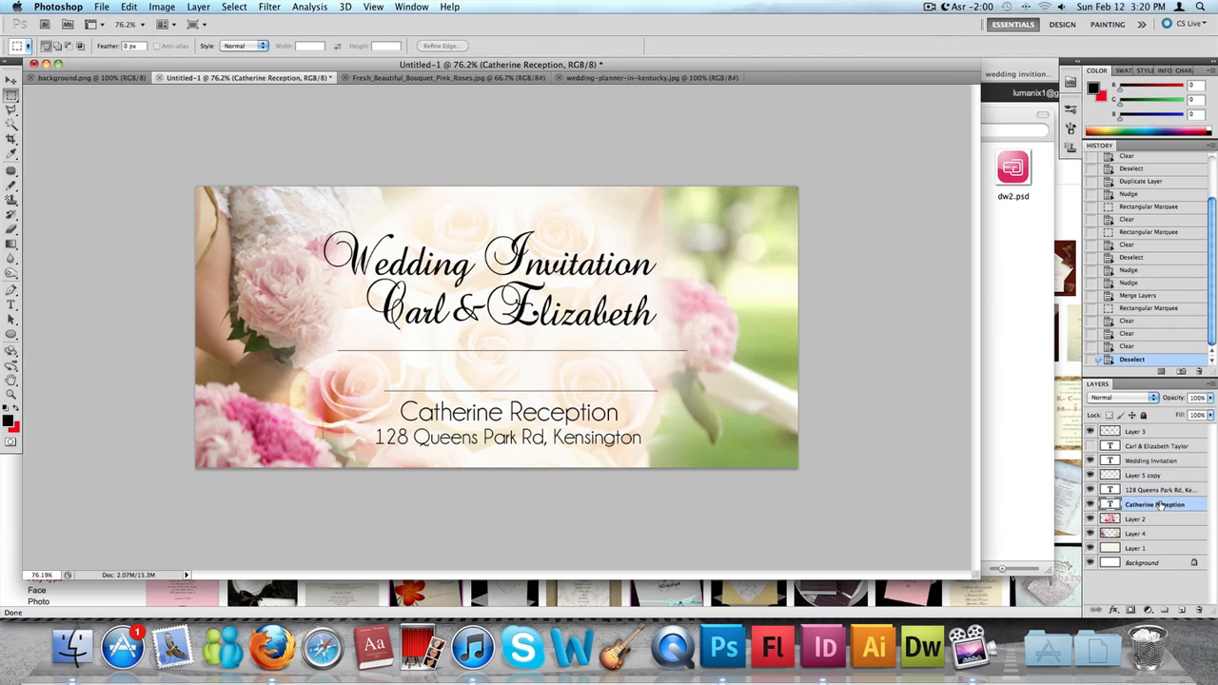
right_click(1160, 491)
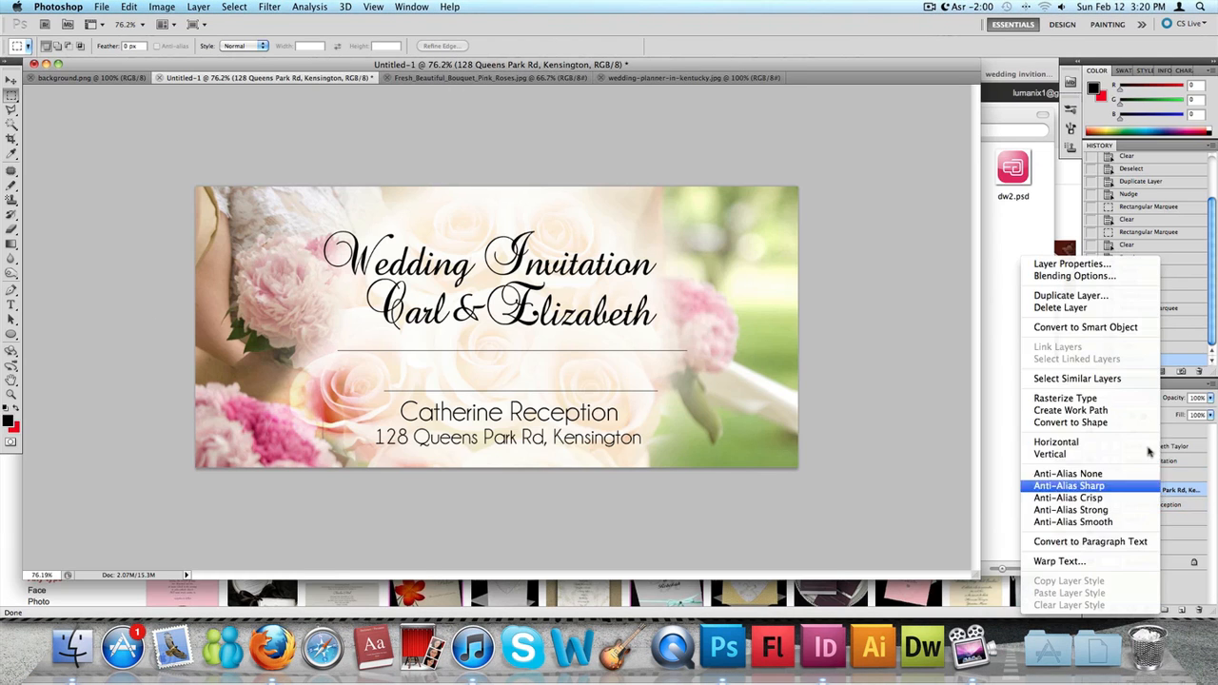
left_click(1074, 294)
key("Return")
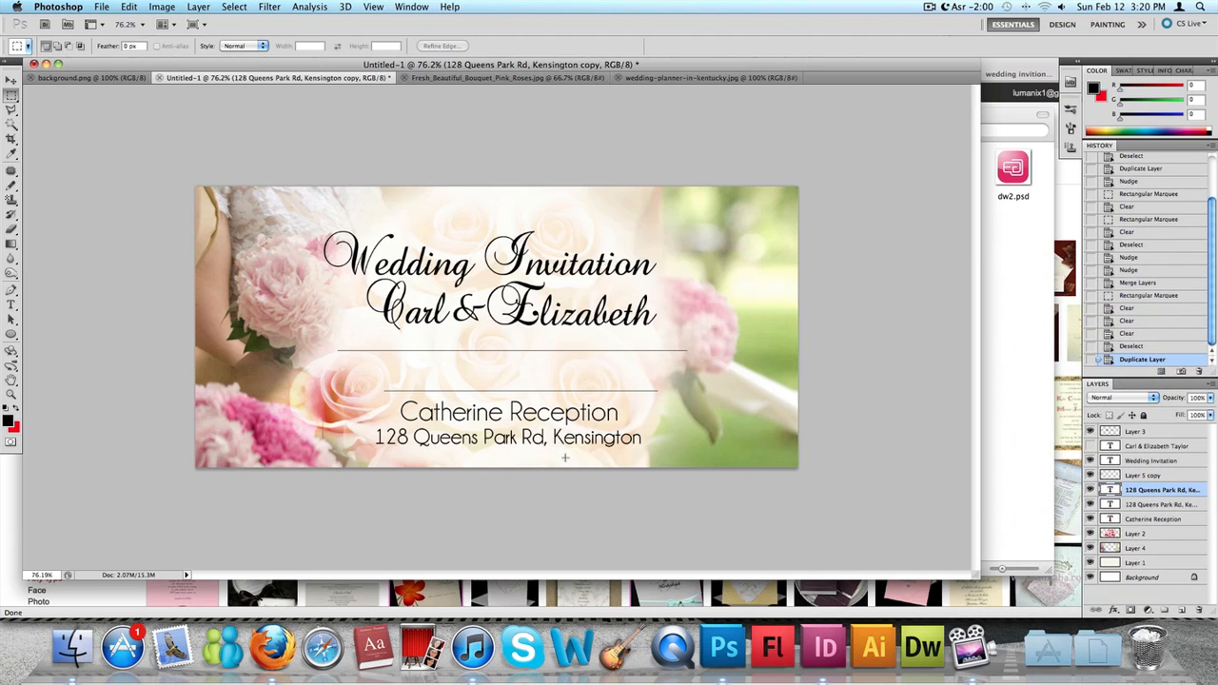
left_click(9, 82)
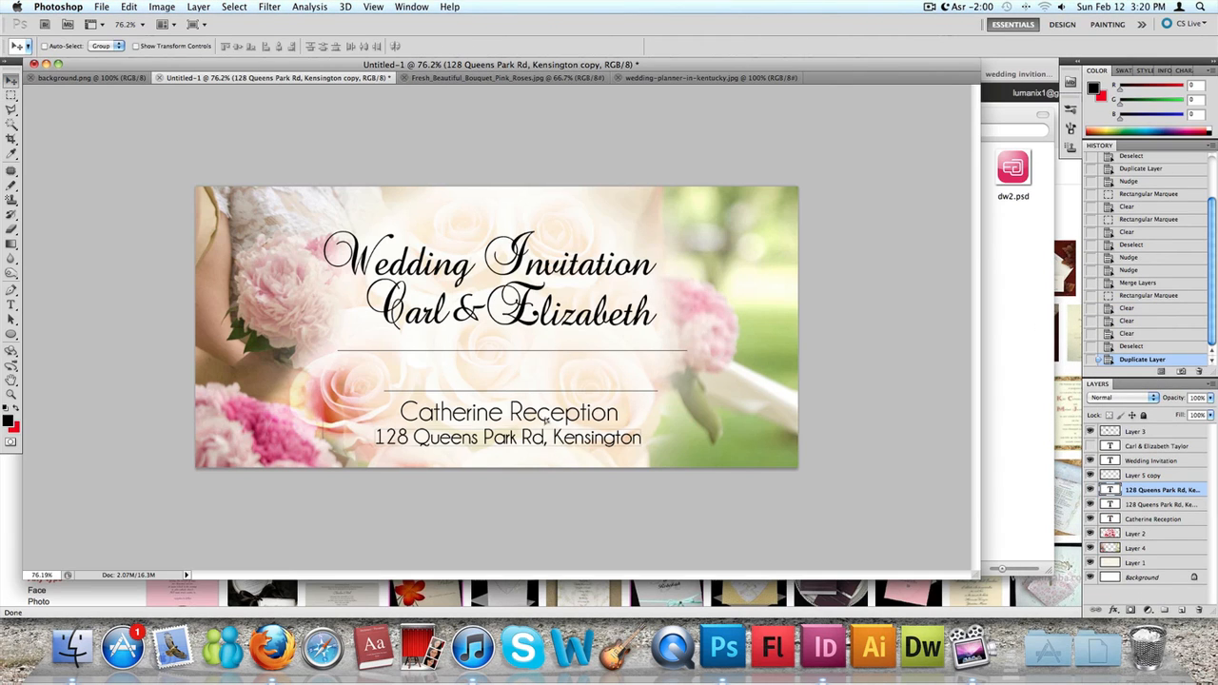
left_click_drag(517, 426, 517, 333)
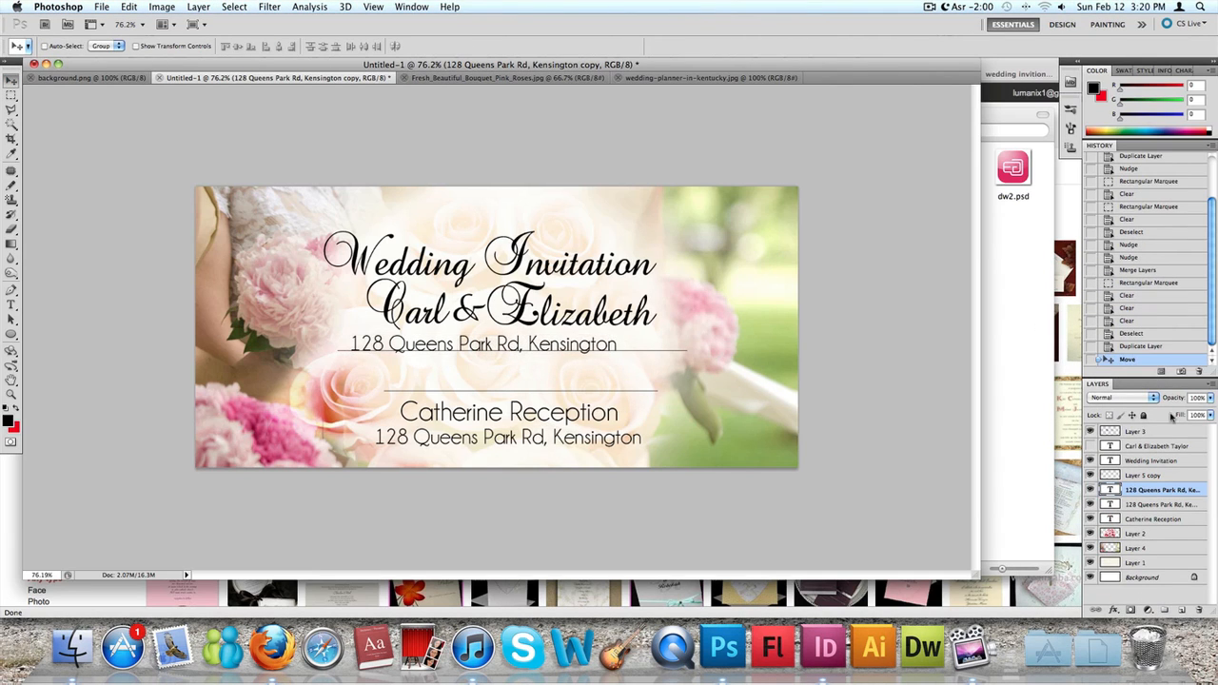
- Replace the copied text with "March 5th 2012" and centre it between the couple's names and the upper line
double_click(1107, 489)
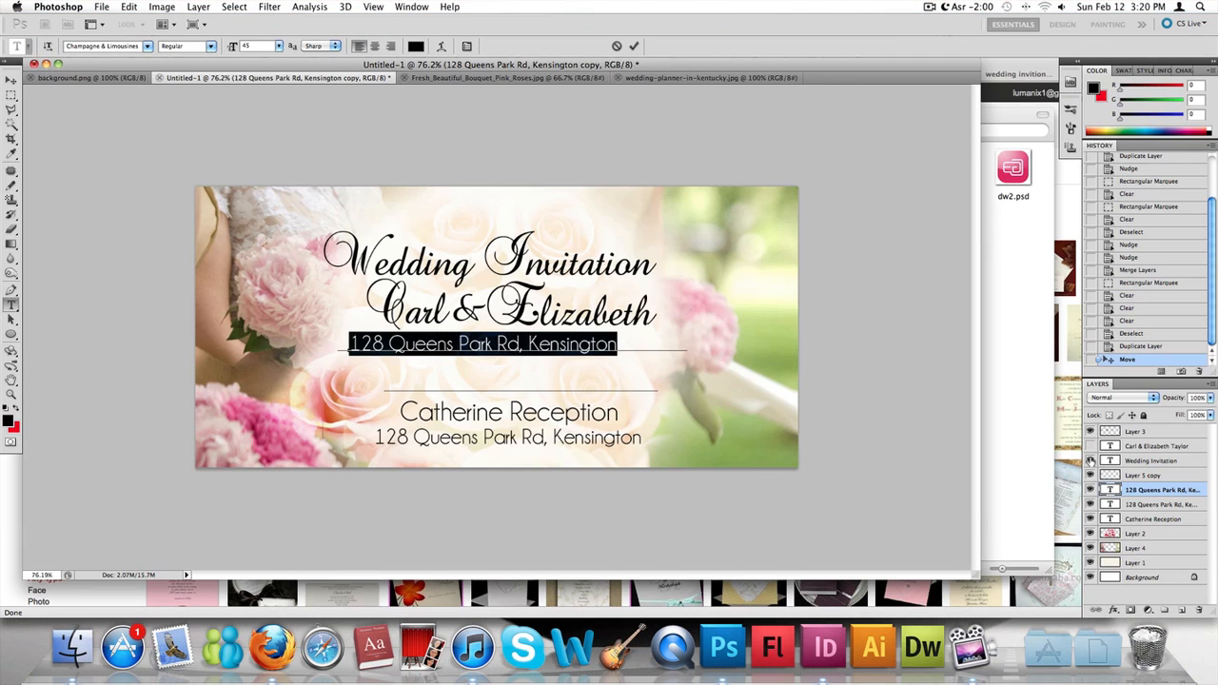
type("W")
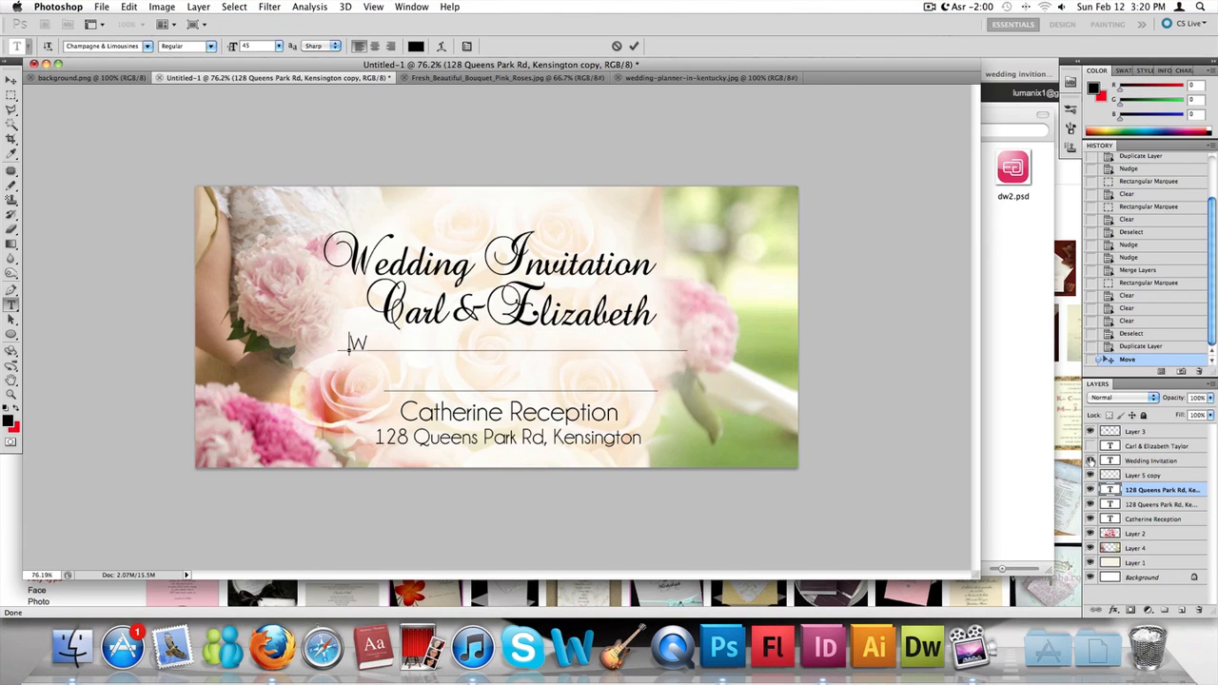
key("BackSpace")
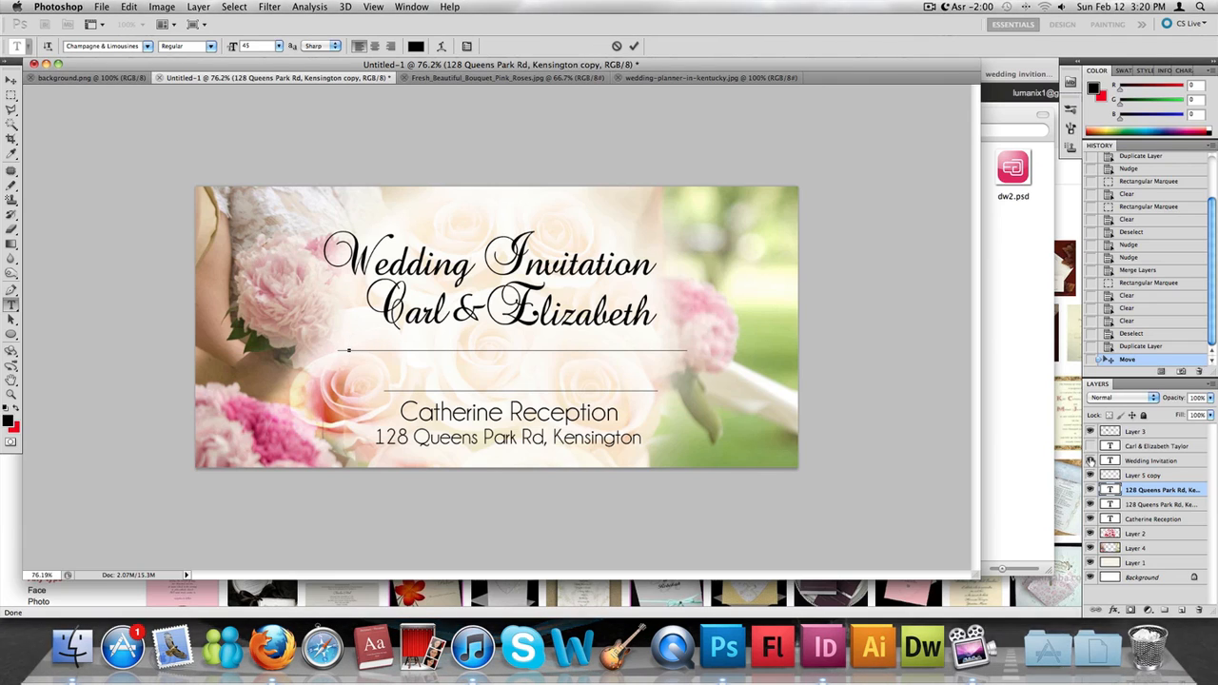
type("March ")
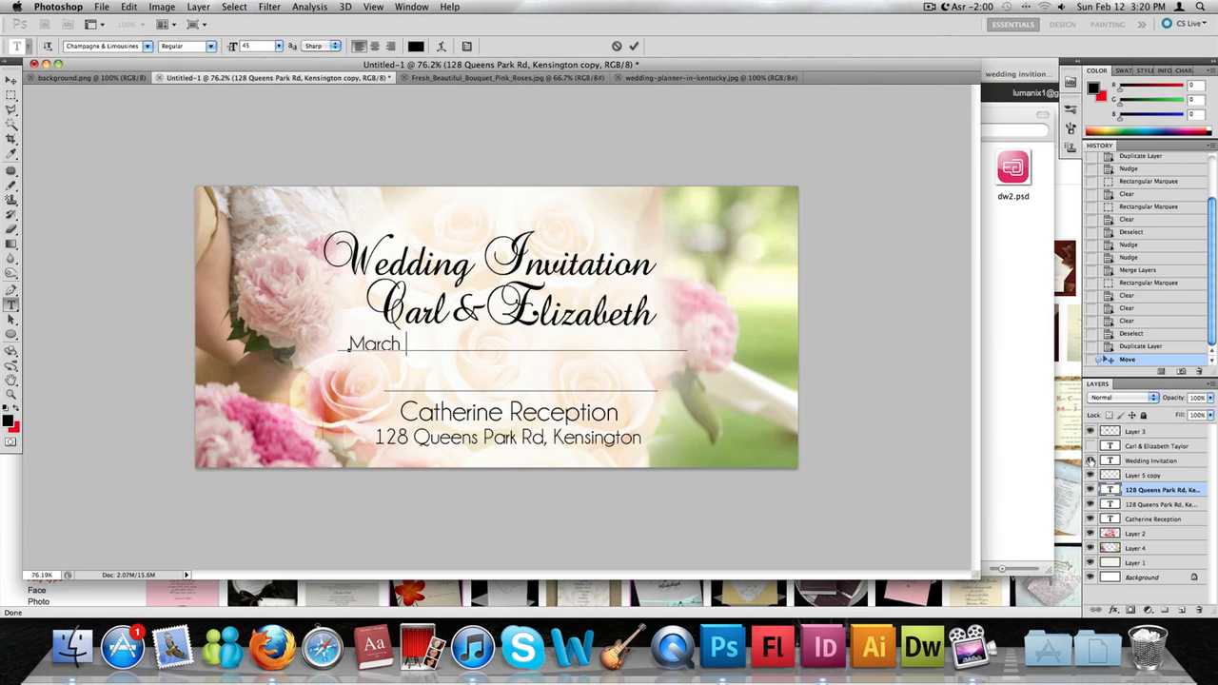
type("5th 2012")
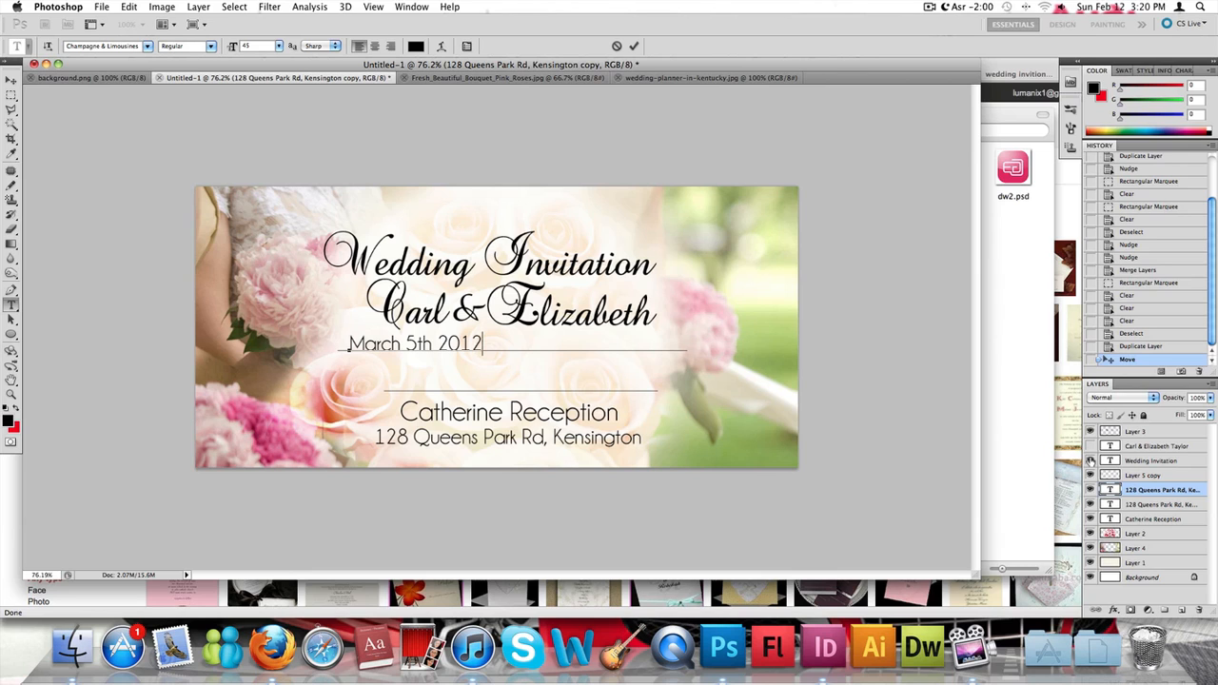
left_click(633, 45)
key("v")
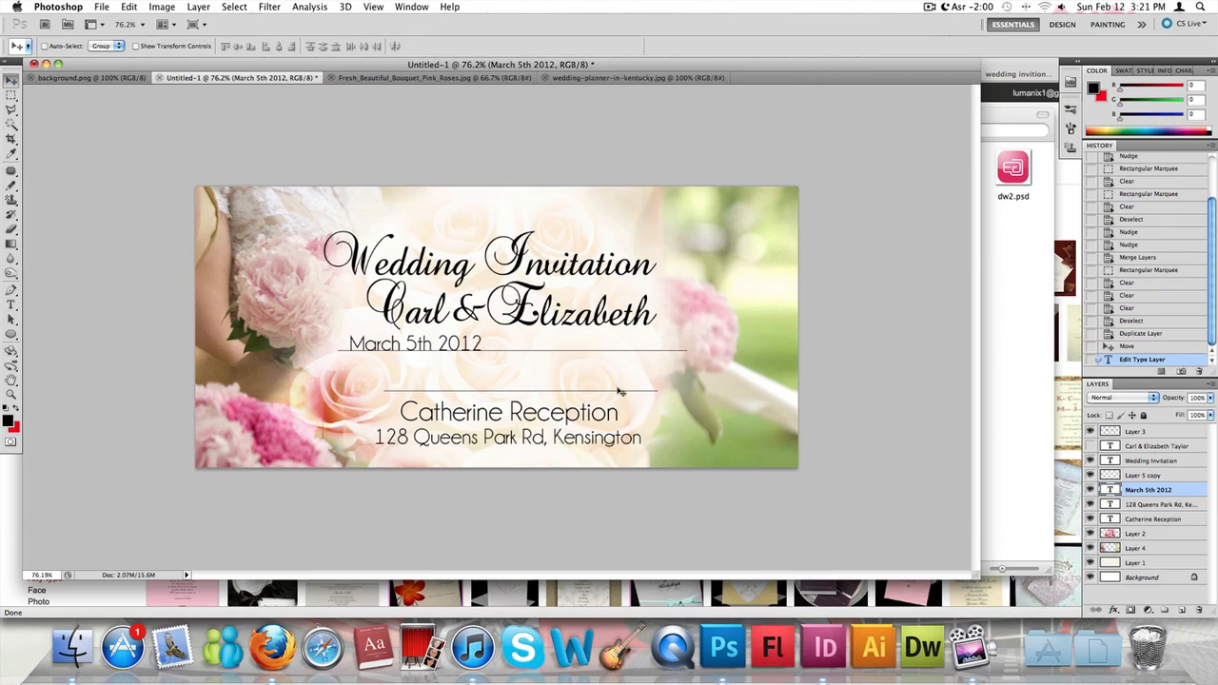
left_click_drag(444, 344, 536, 340)
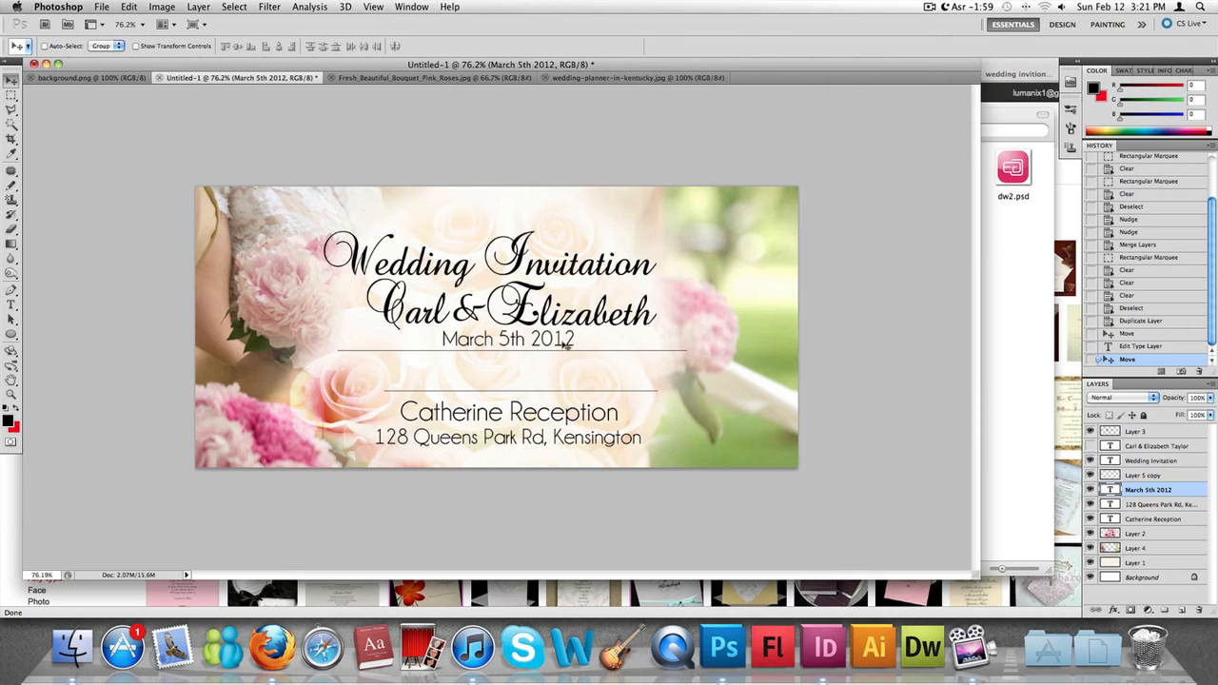
- Set the date text size to 35 pt and shift it slightly right to recentre it above the upper line
double_click(1109, 489)
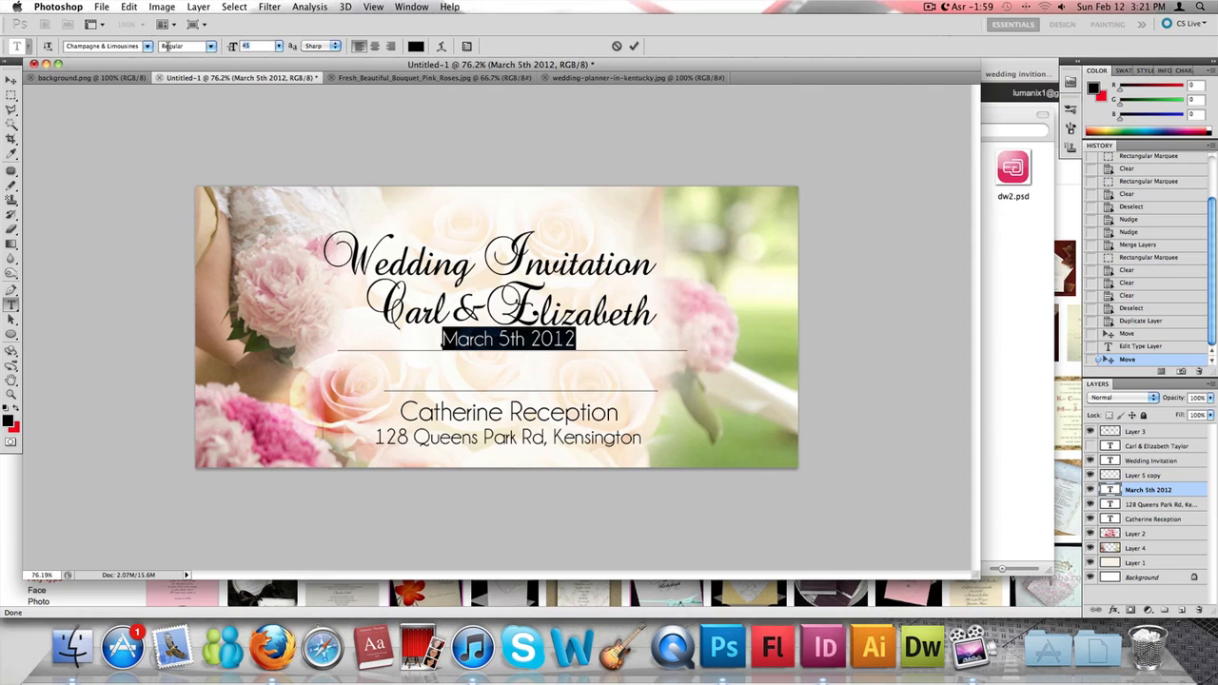
type("35")
key("Return")
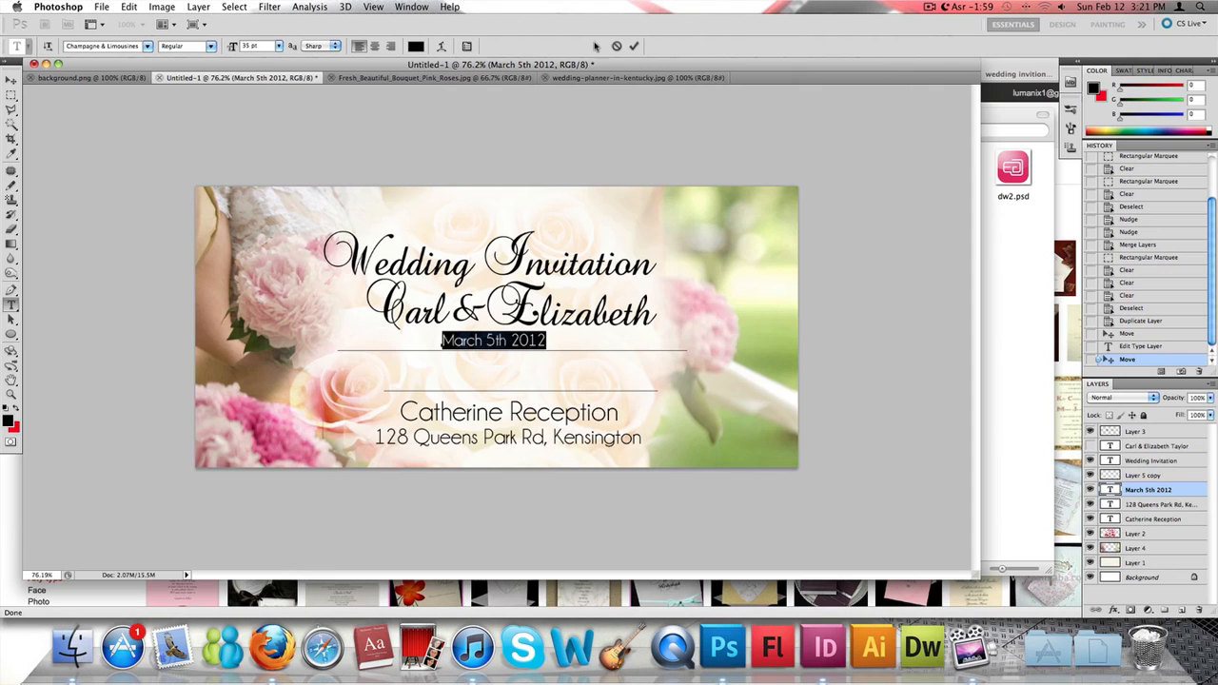
left_click(12, 80)
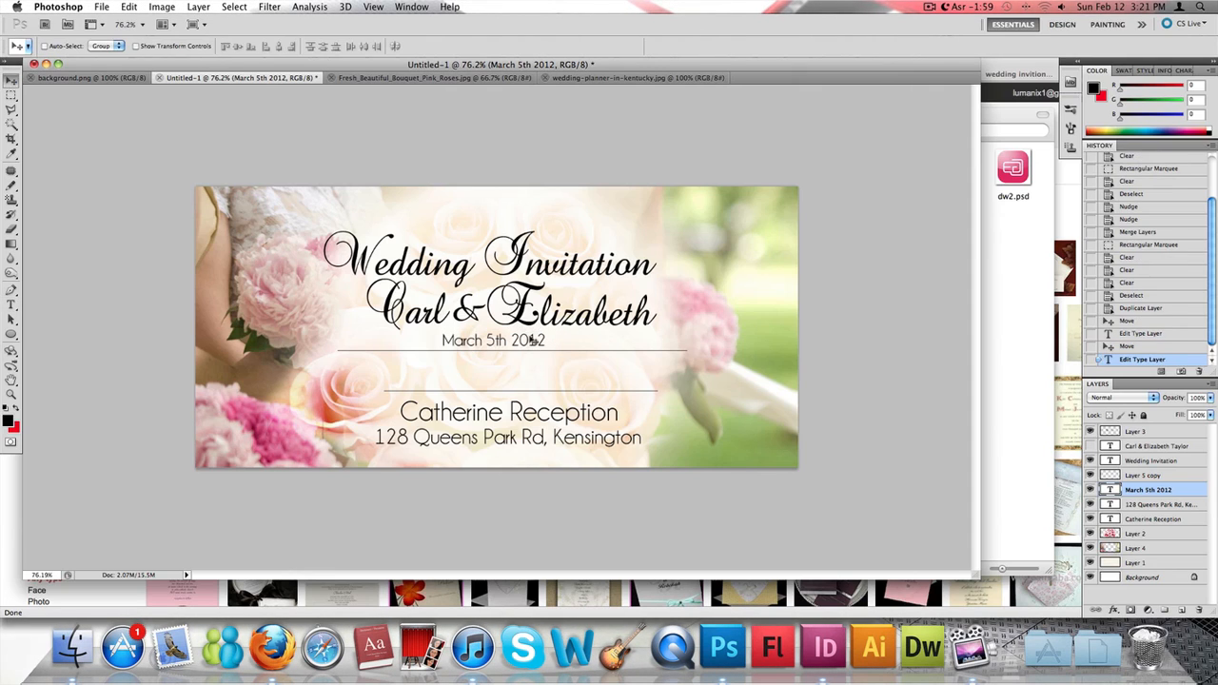
left_click_drag(535, 340, 544, 339)
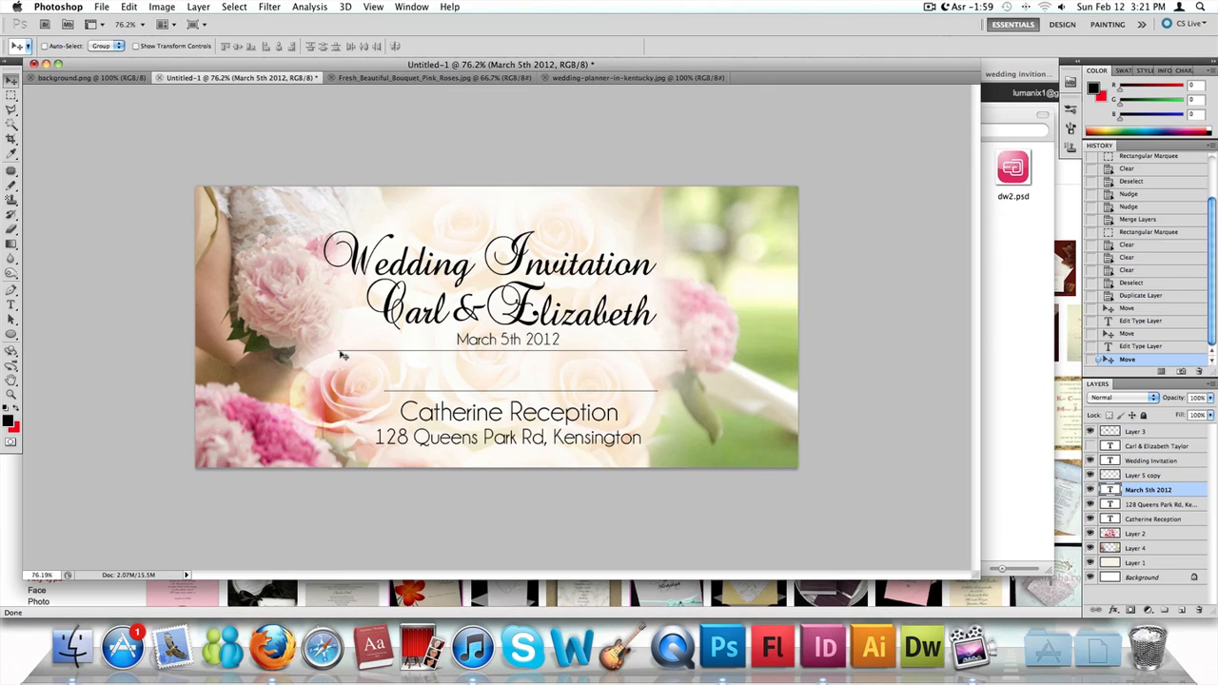
- Duplicate the date text layer and move the copy just below the left end of the upper line
right_click(1155, 489)
left_click(1161, 298)
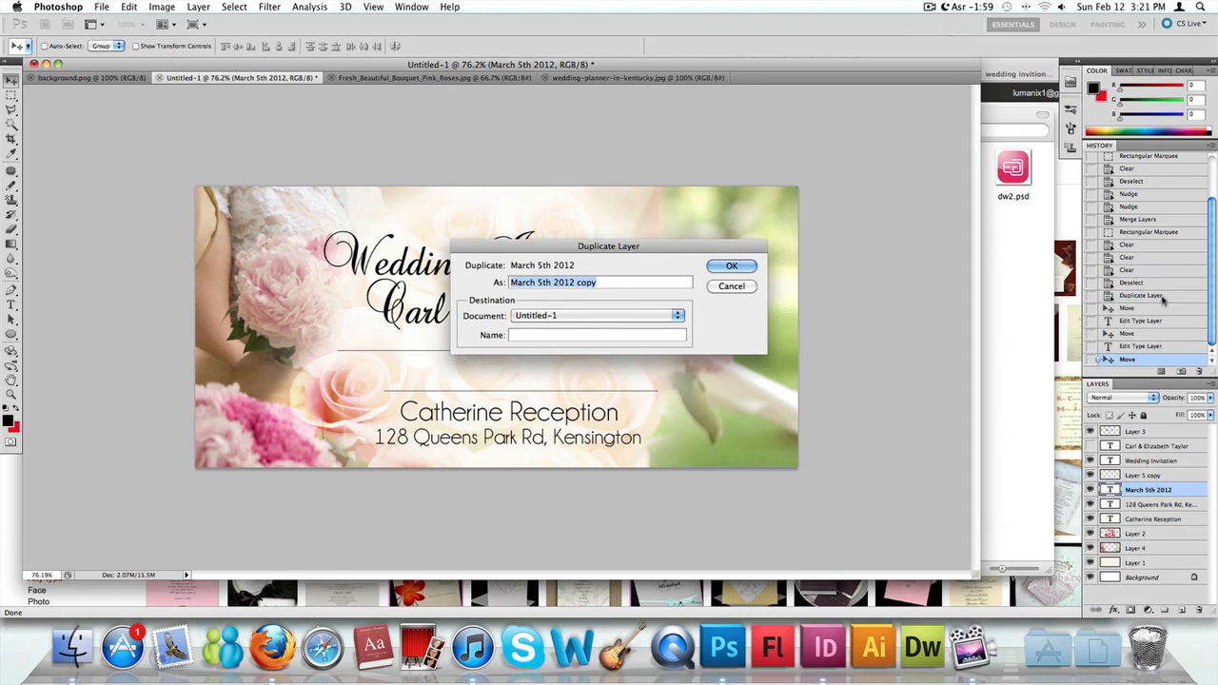
key("Return")
left_click_drag(463, 345, 357, 354)
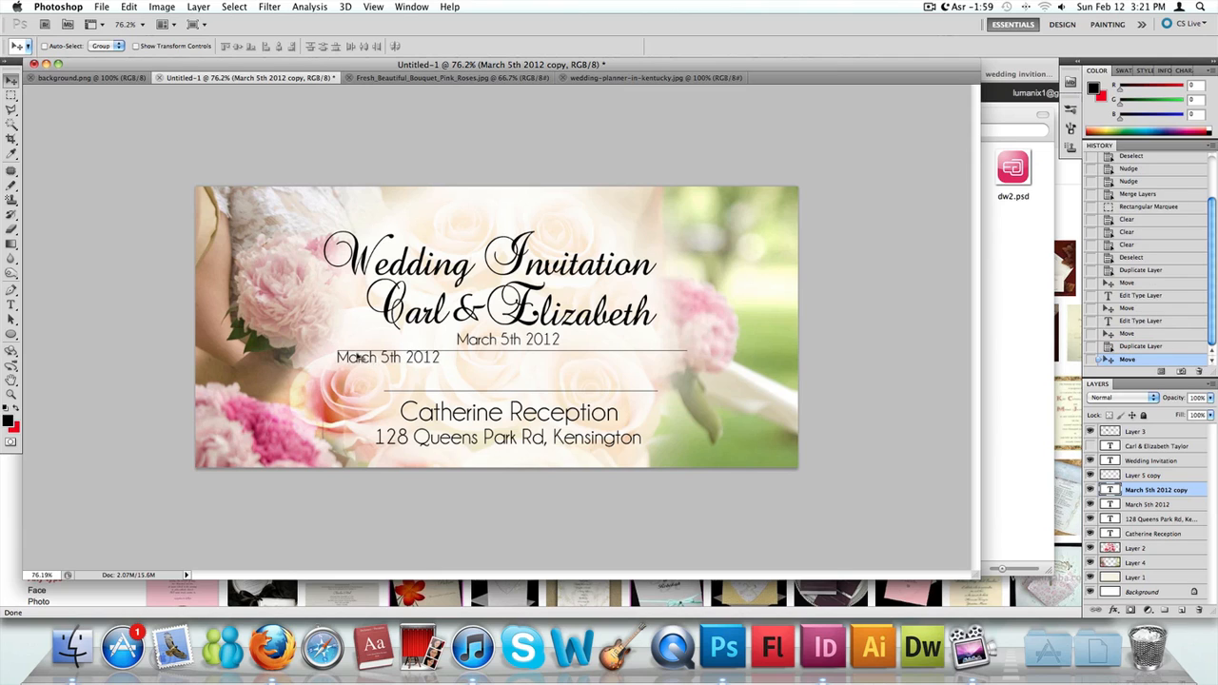
- Replace the duplicated date text with "Invites" and set its size to 25 pt
double_click(1109, 489)
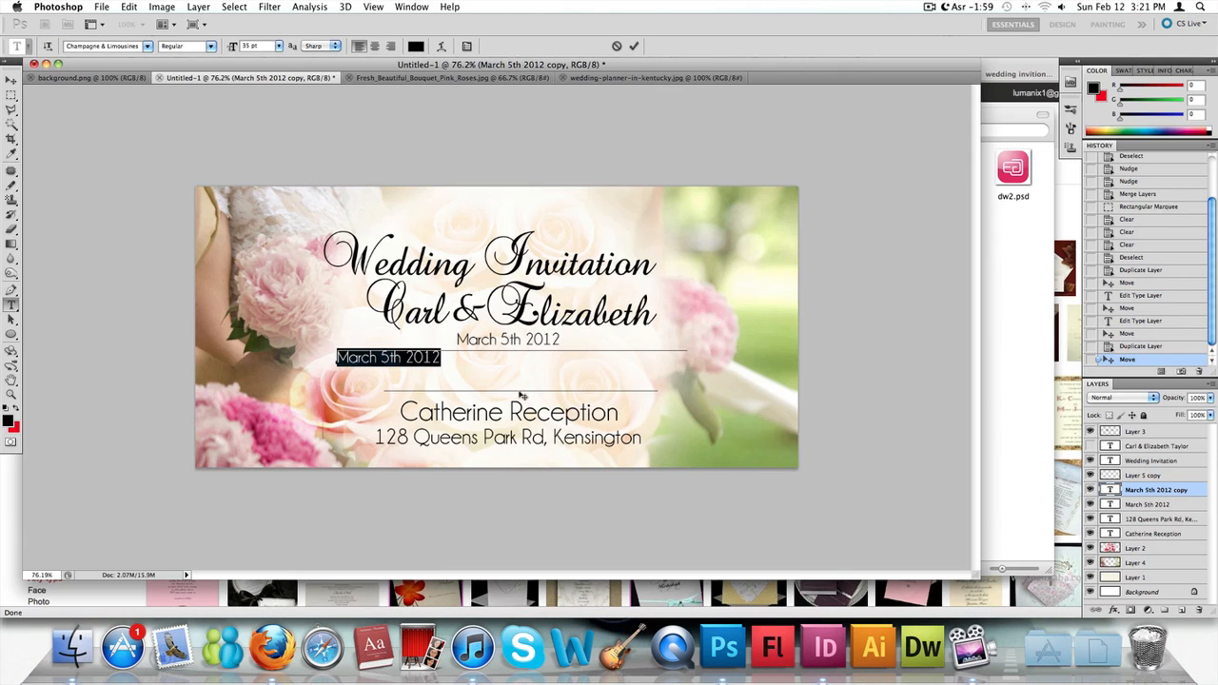
type("Invitr")
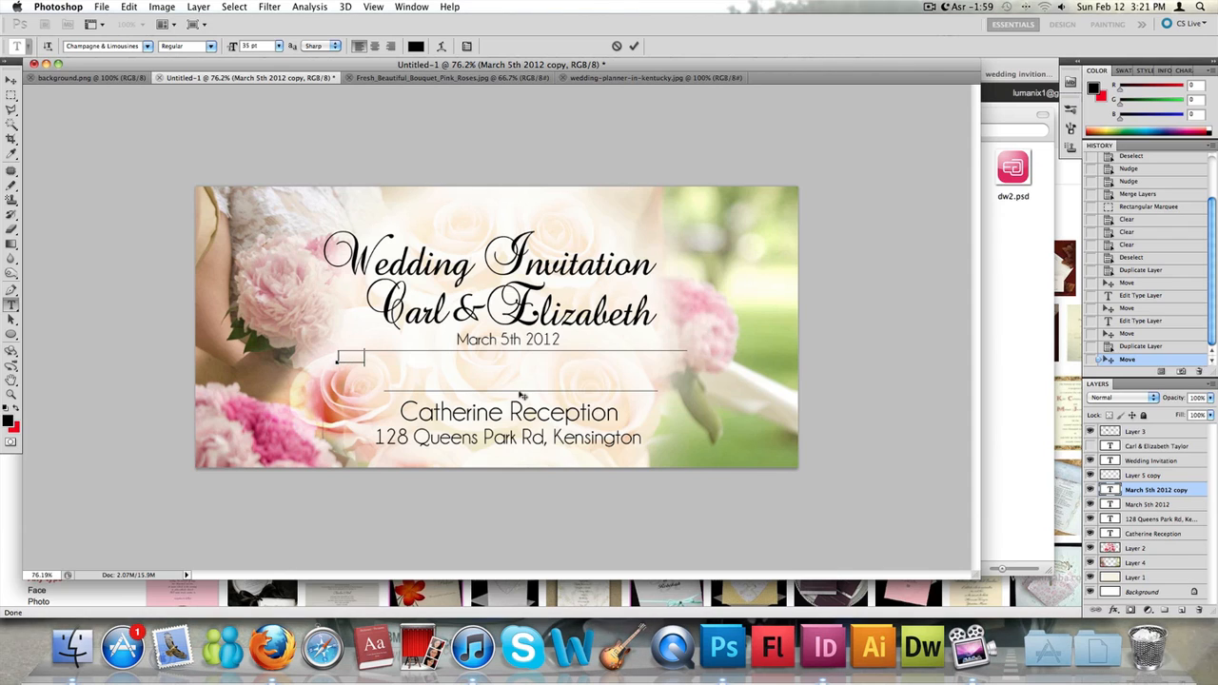
type("es")
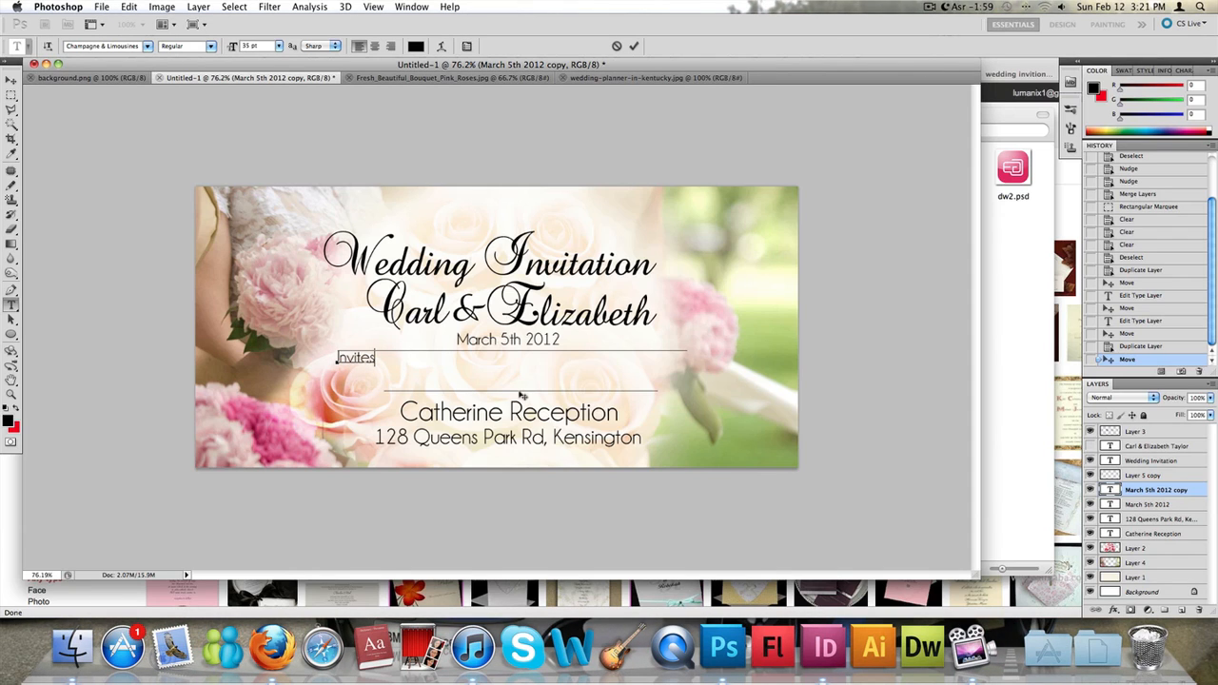
key("super+a")
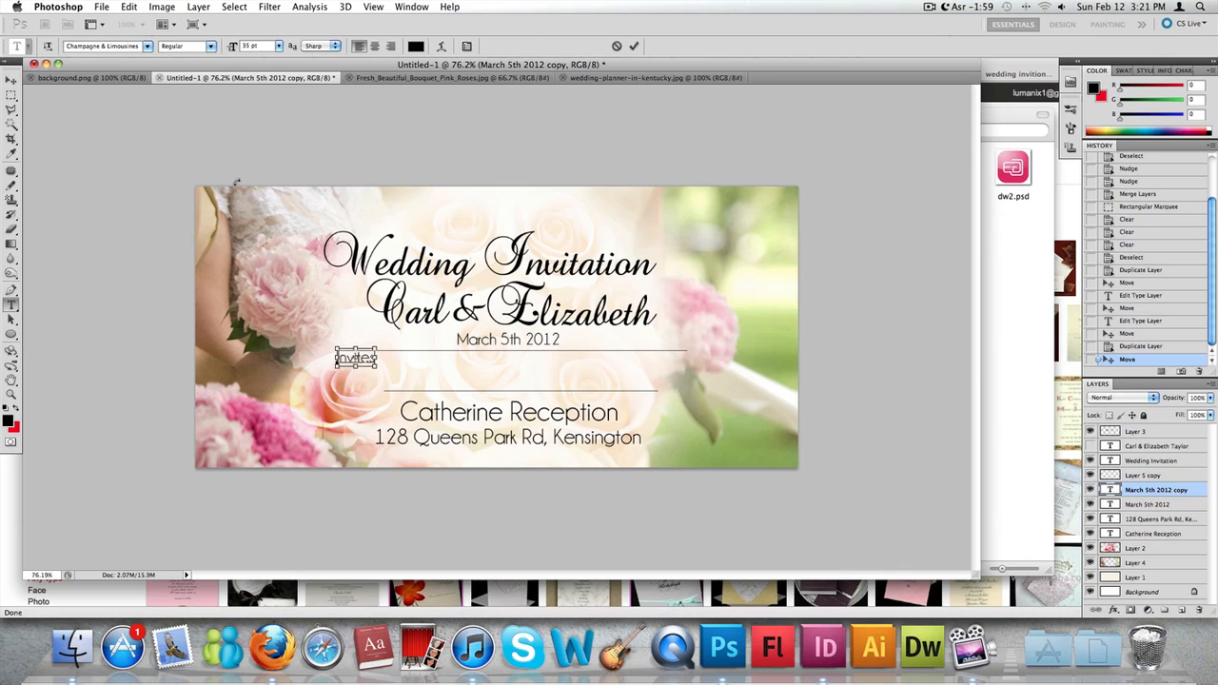
left_click(261, 46)
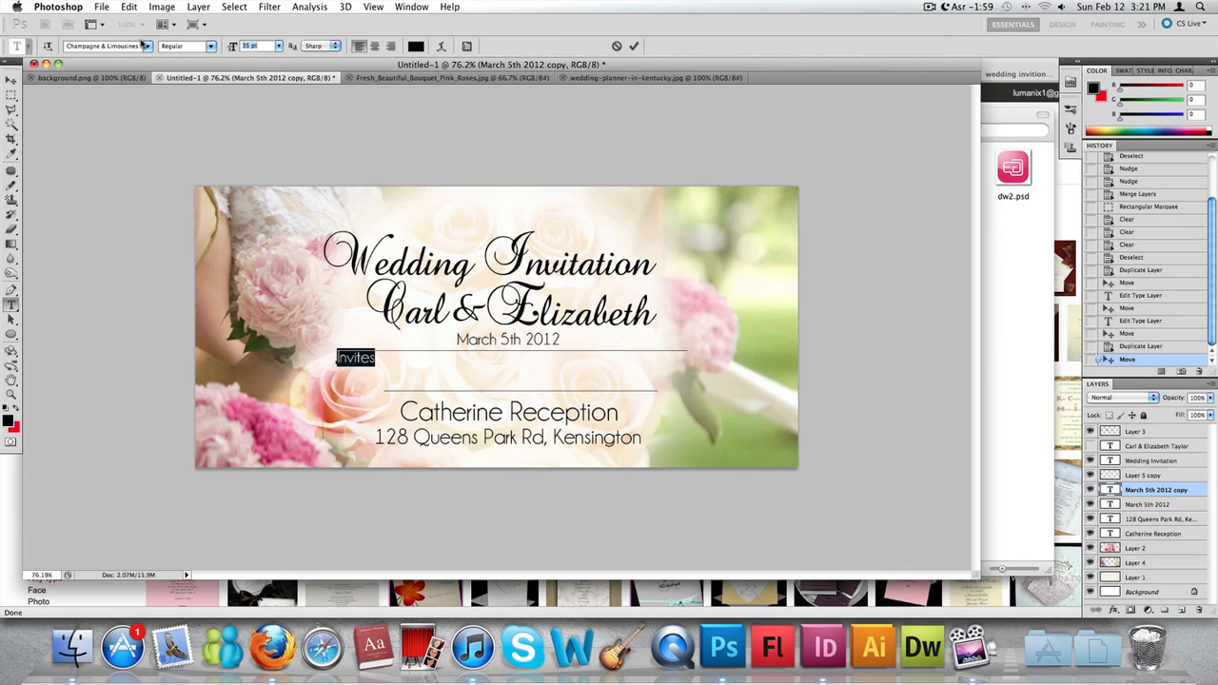
type("25")
key("Return")
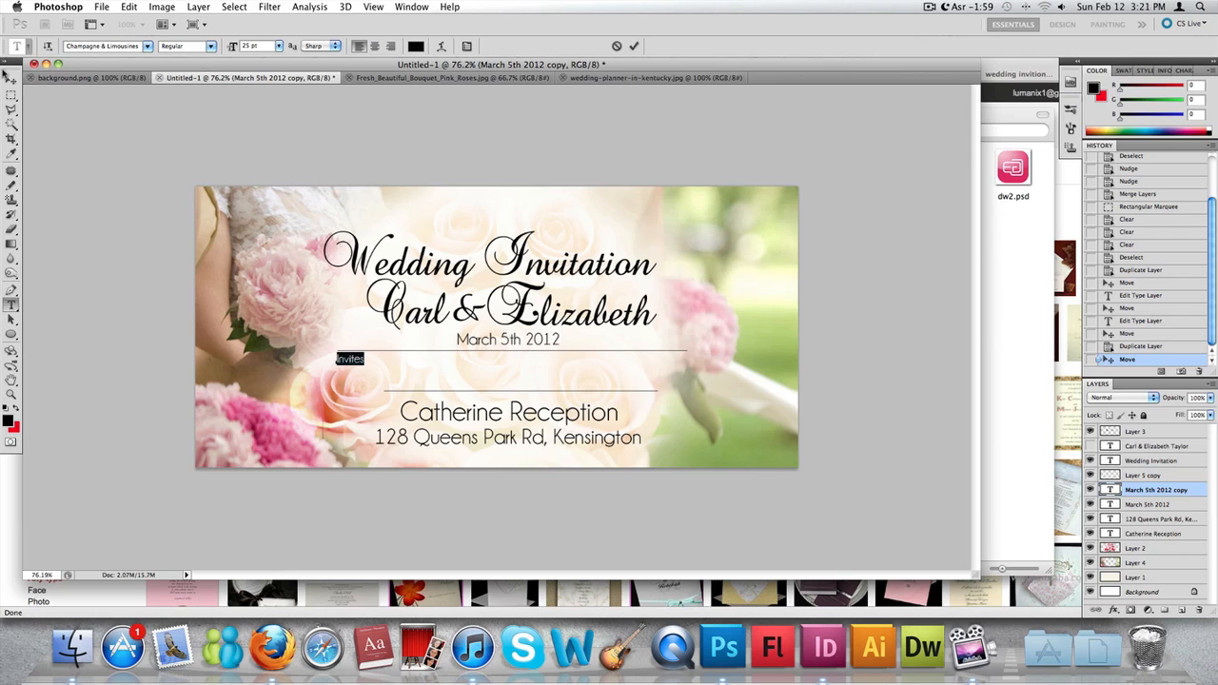
left_click(11, 78)
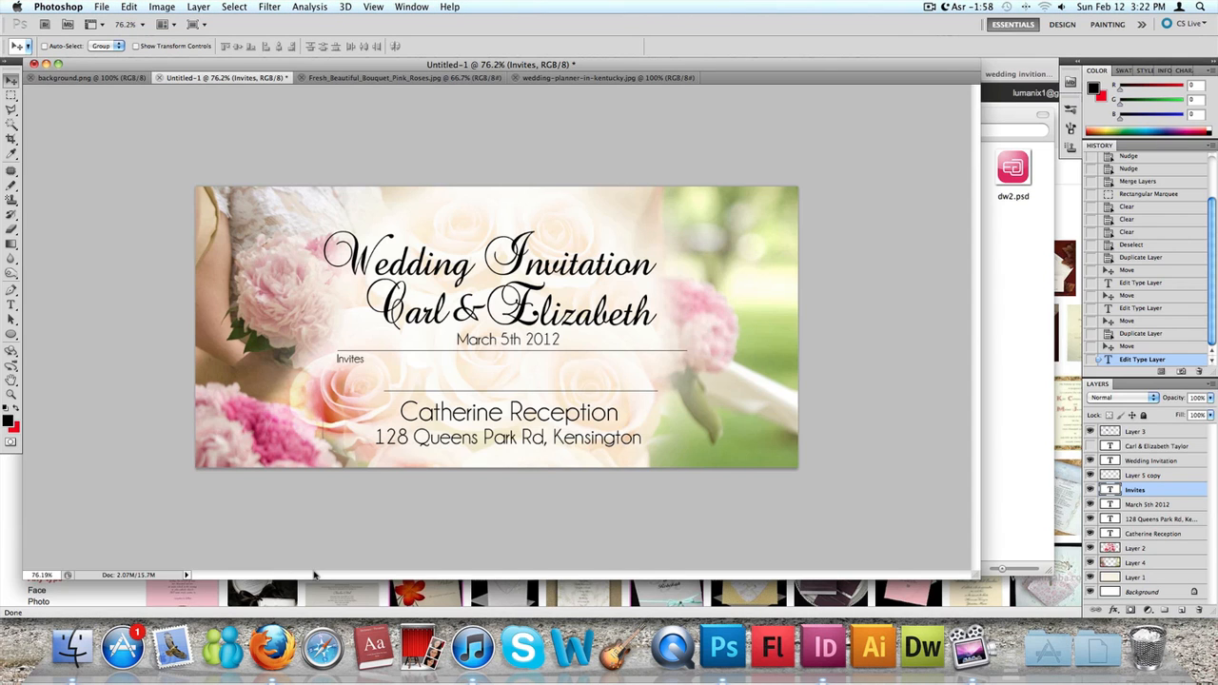
scroll(443, 356, "up", 5)
scroll(443, 355, "down", 6)
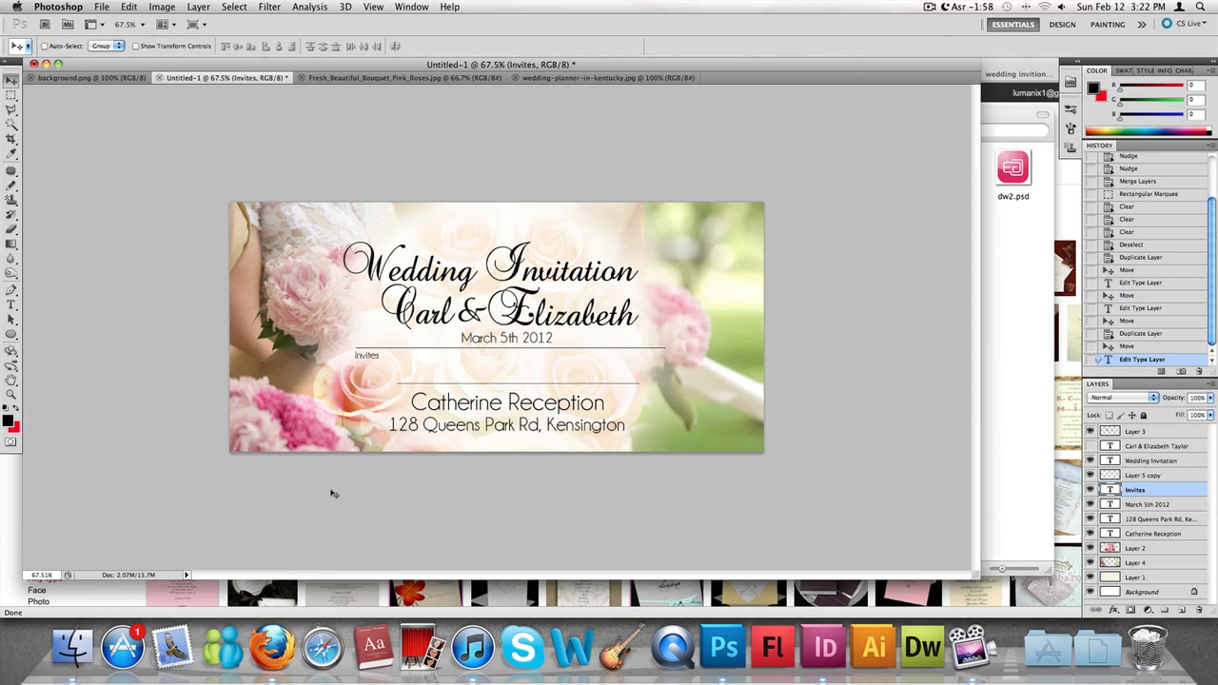
- Switch to Firefox, look through the Tutorial Materials page on the Shaie Designs website, and return to Photoshop
left_click(1078, 197)
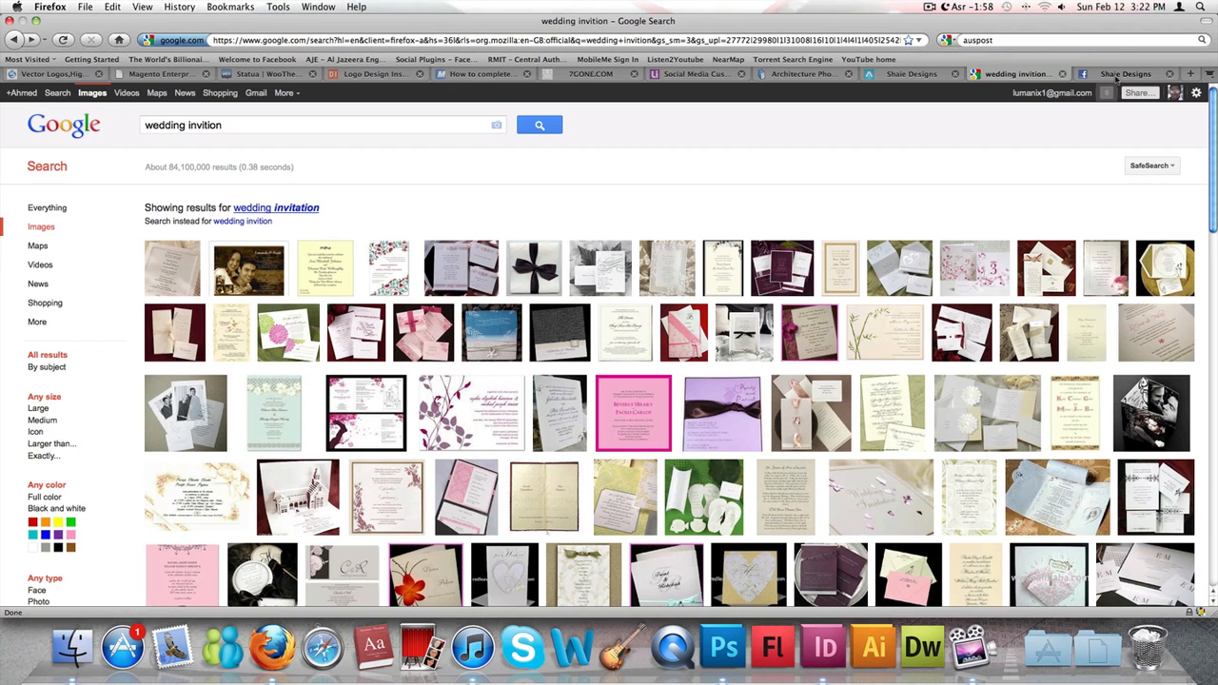
left_click(930, 79)
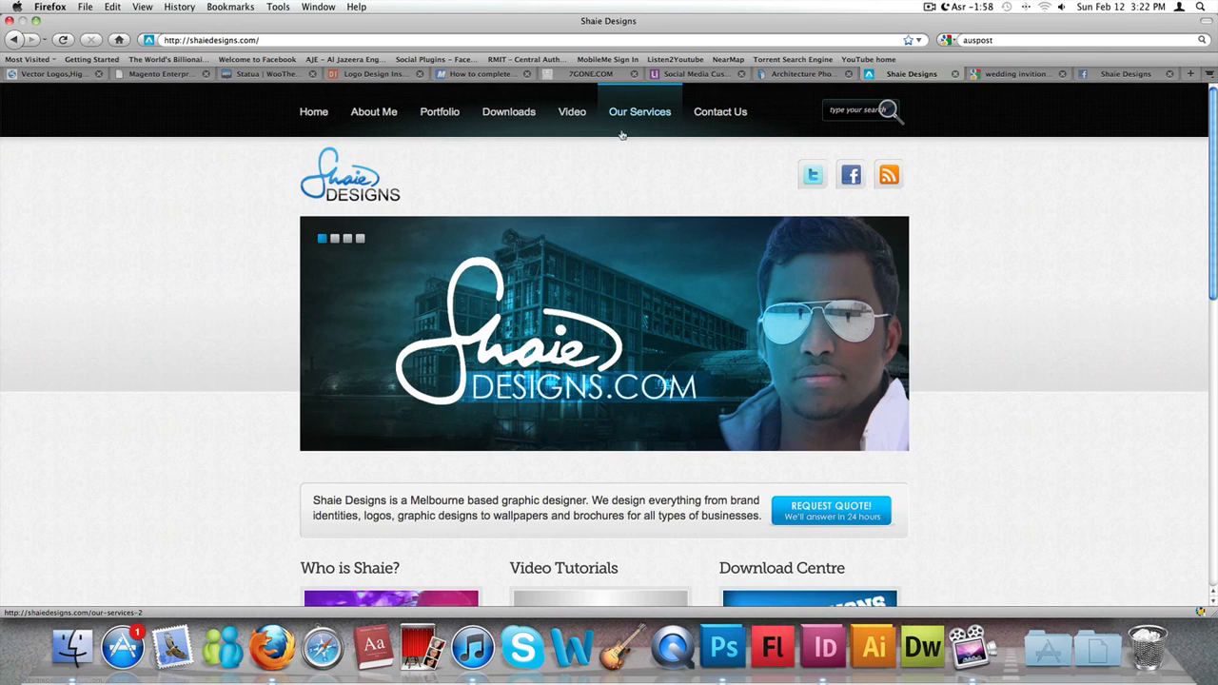
mouse_move(579, 118)
left_click(587, 150)
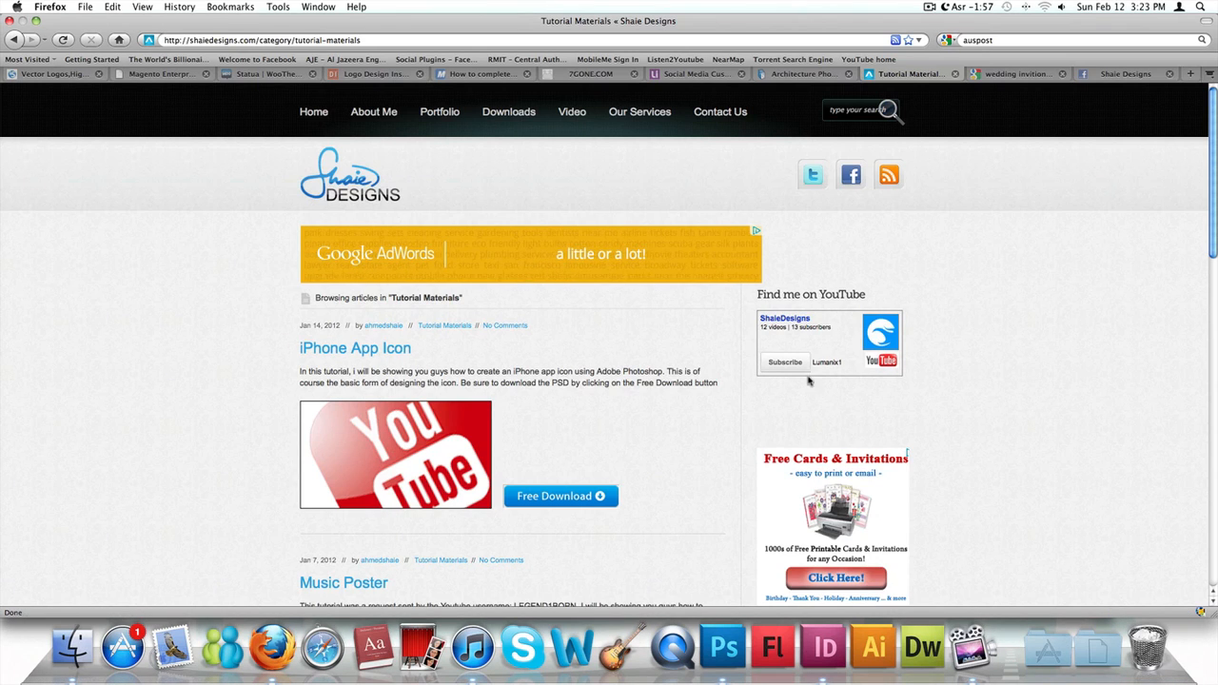
scroll(655, 427, "down", 15)
scroll(654, 427, "up", 15)
key("super+Tab")
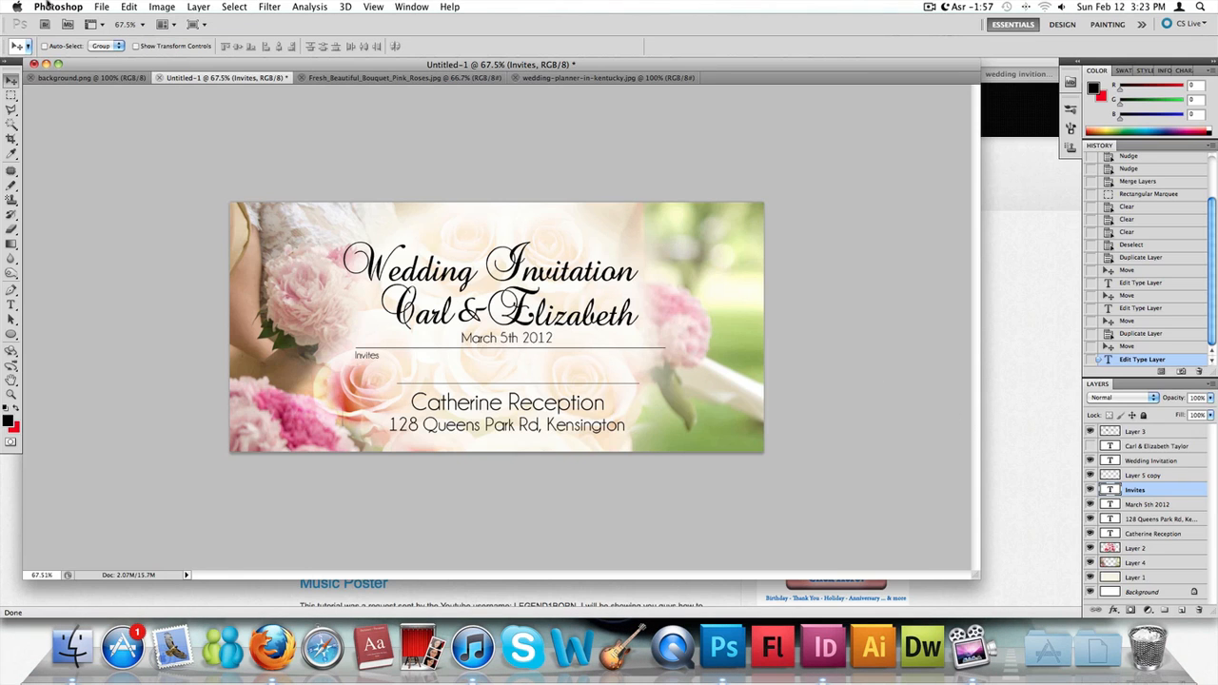
- Switch back to Firefox and look through the wall of the Shaie Designs Facebook page
left_click(1010, 135)
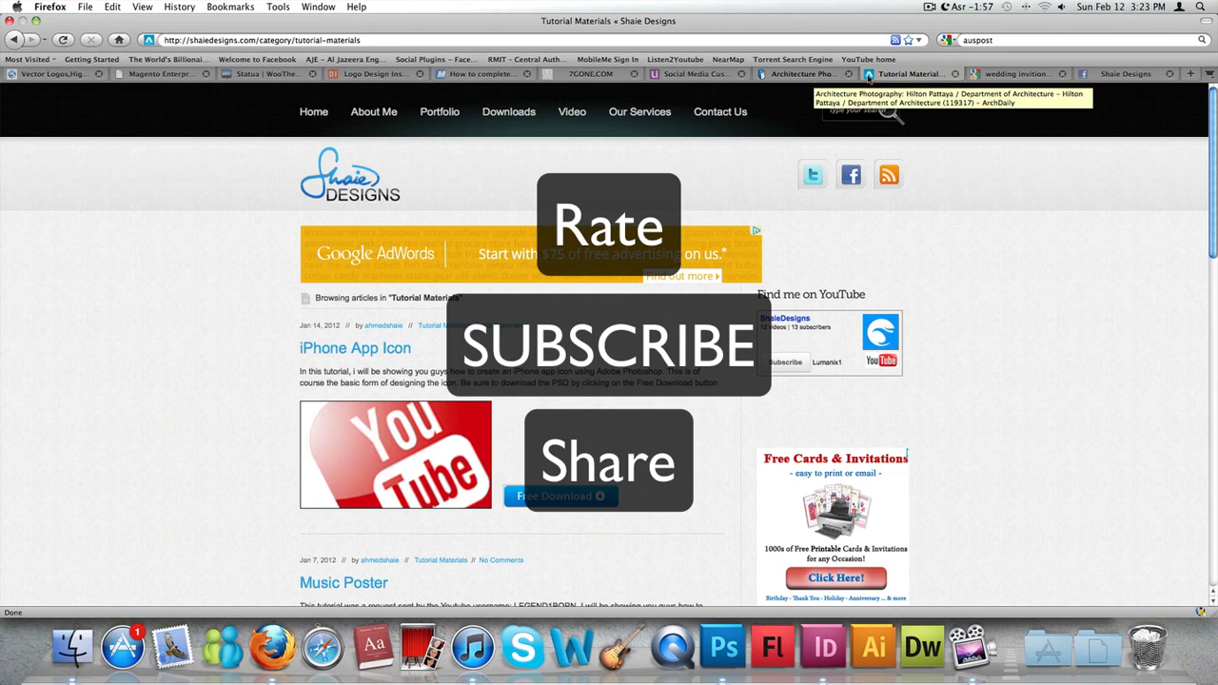
left_click(1115, 74)
scroll(490, 162, "down", 5)
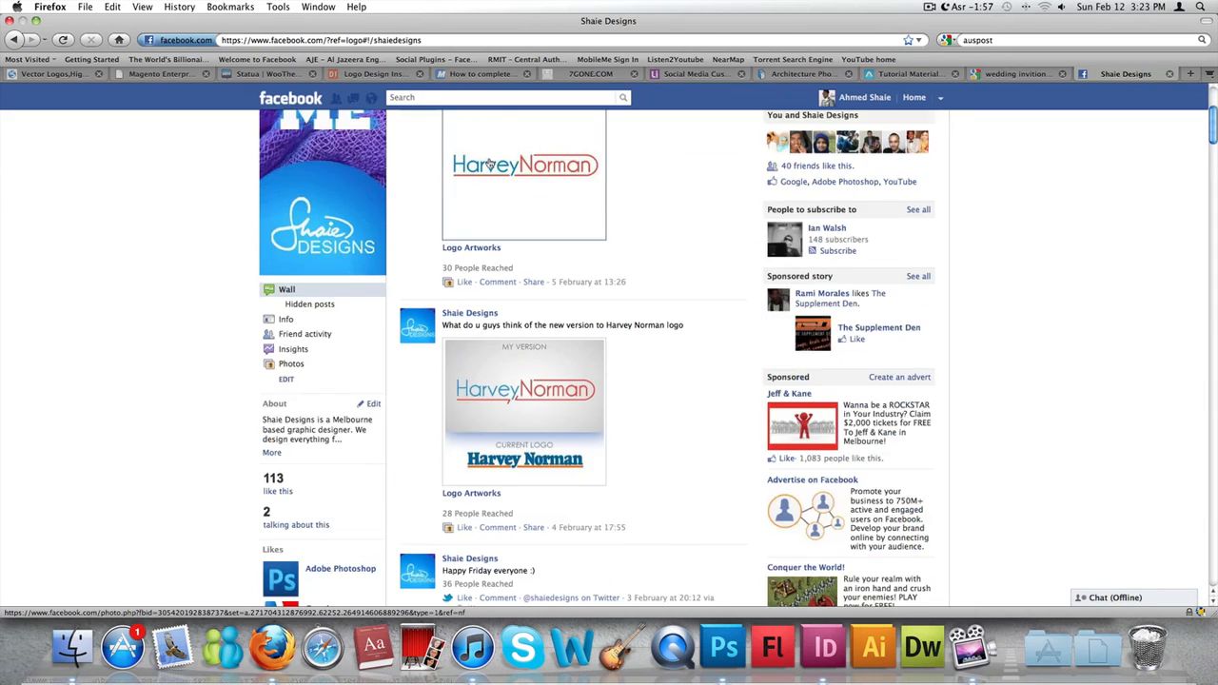
scroll(490, 162, "up", 5)
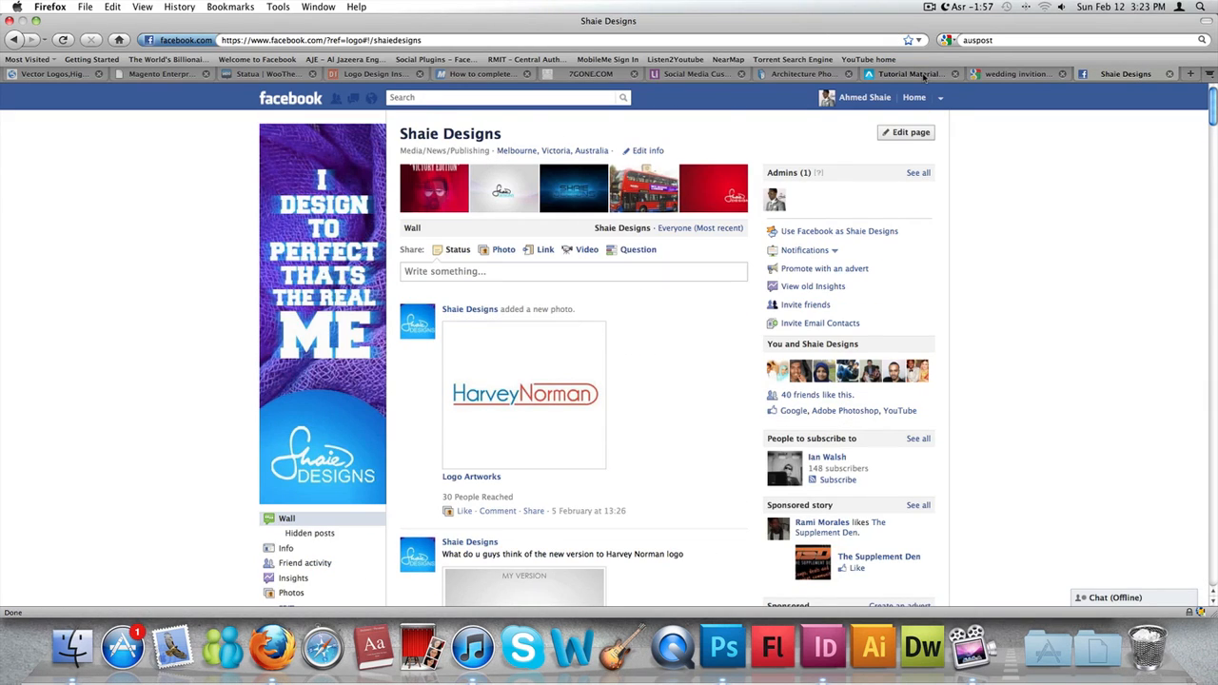